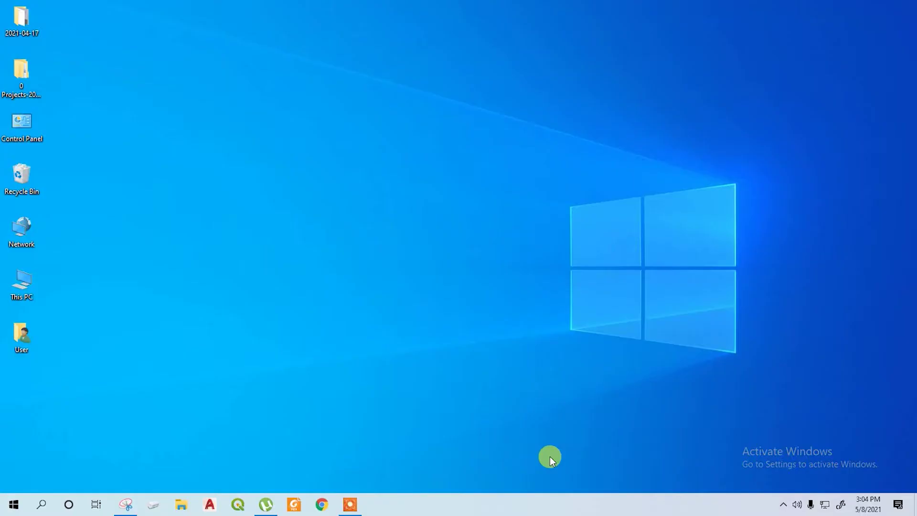
Step: Launch Google Earth Pro by searching 'go' from the Windows Start menu
click(14, 506)
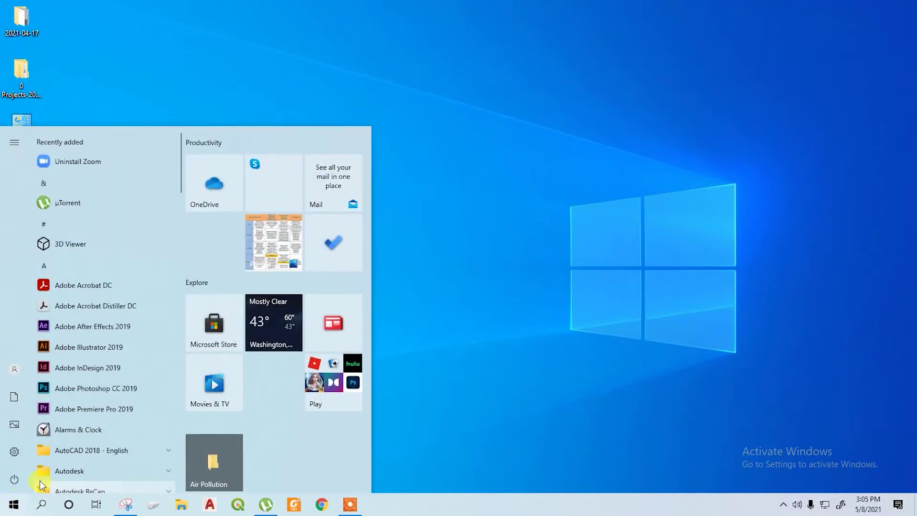
click(52, 505)
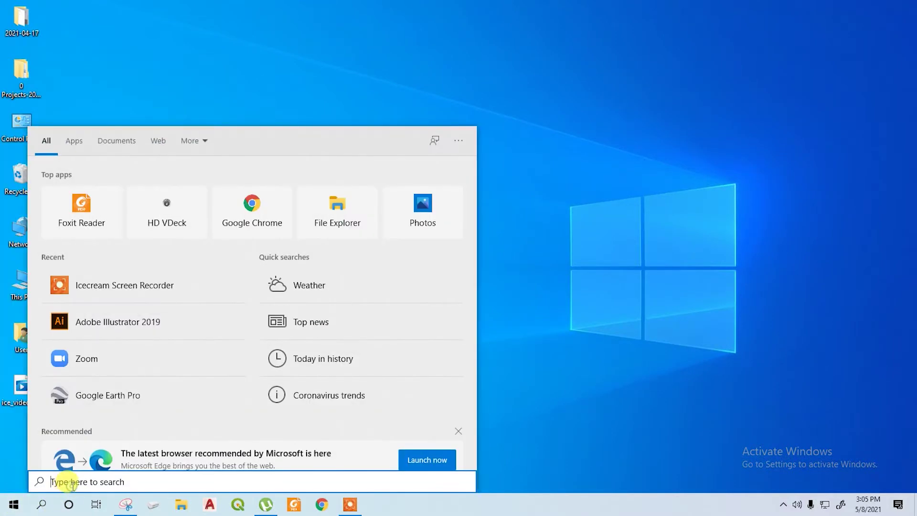
text(goo)
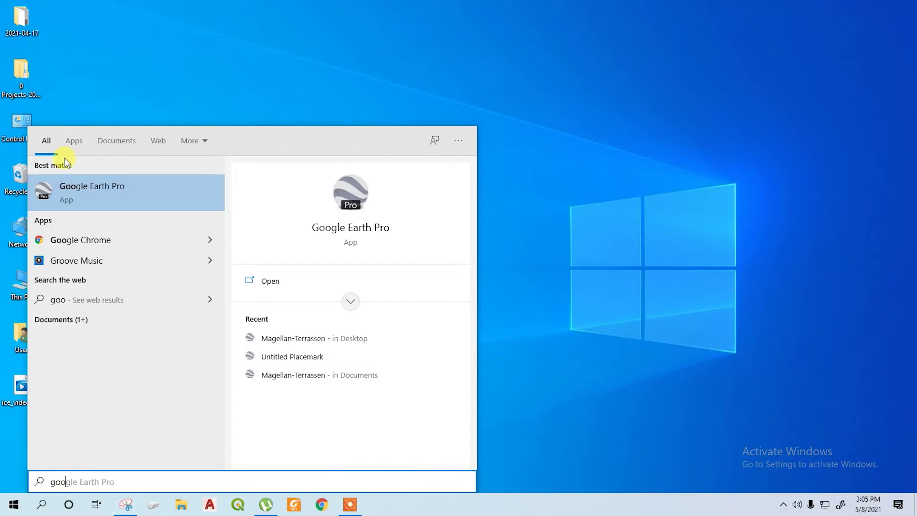
click(97, 192)
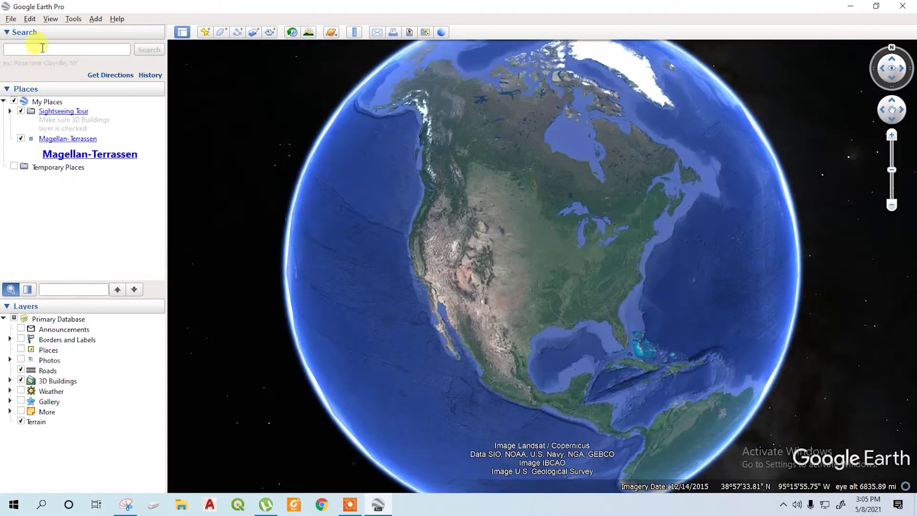
Step: Search for 'Wilhelmsburg, Hamburg, Germany' and fly to its aerial view
click(42, 48)
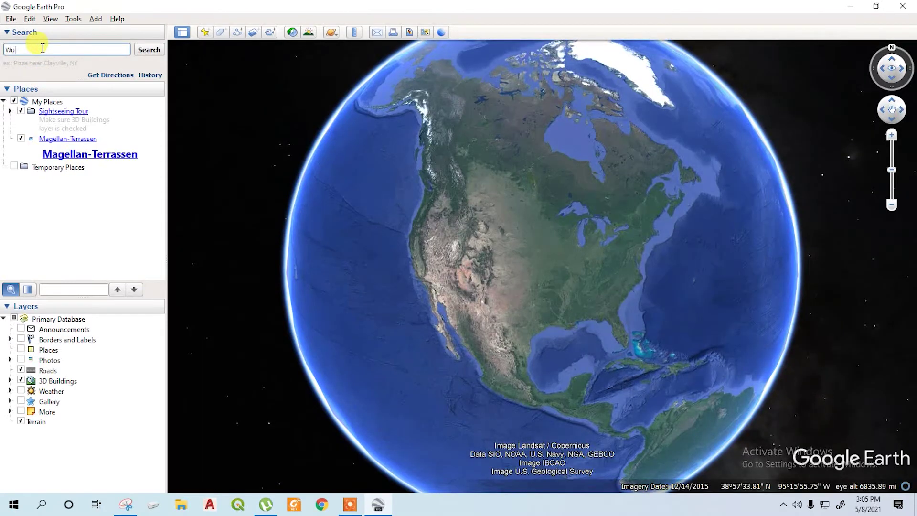
text(Wilhe)
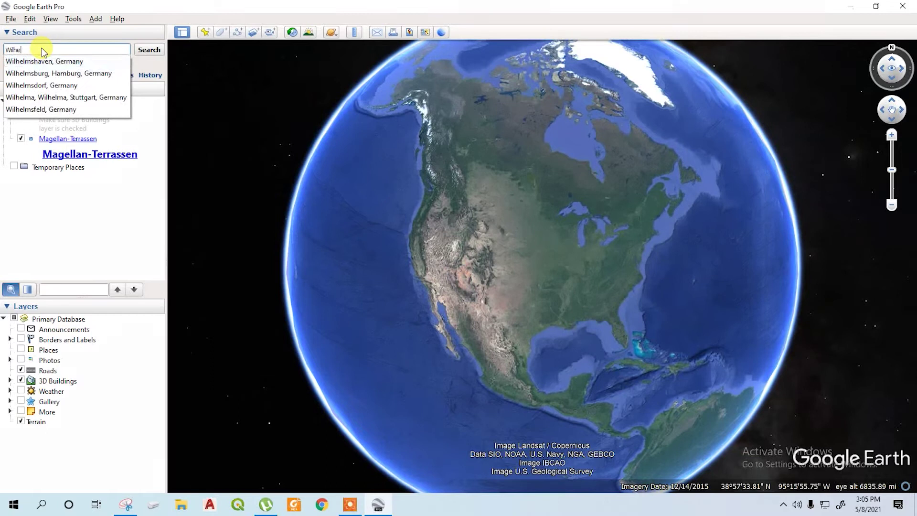
text(lmberg)
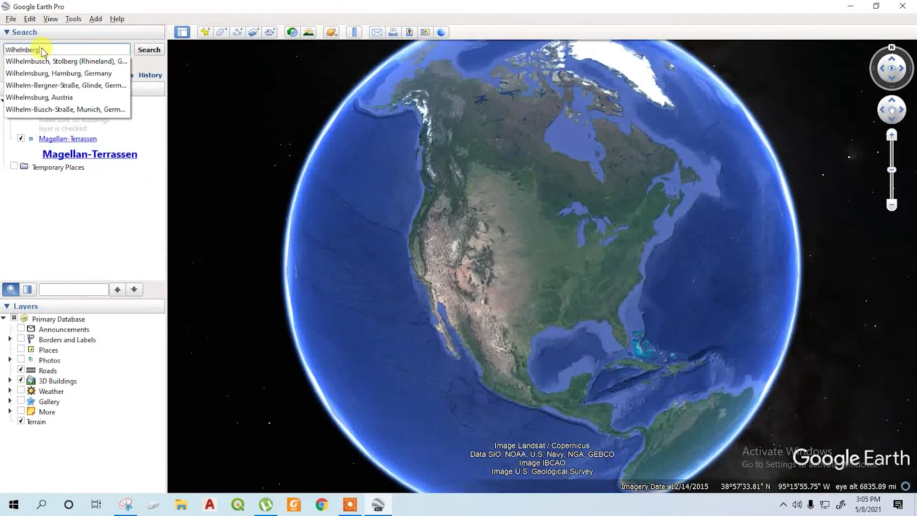
click(64, 60)
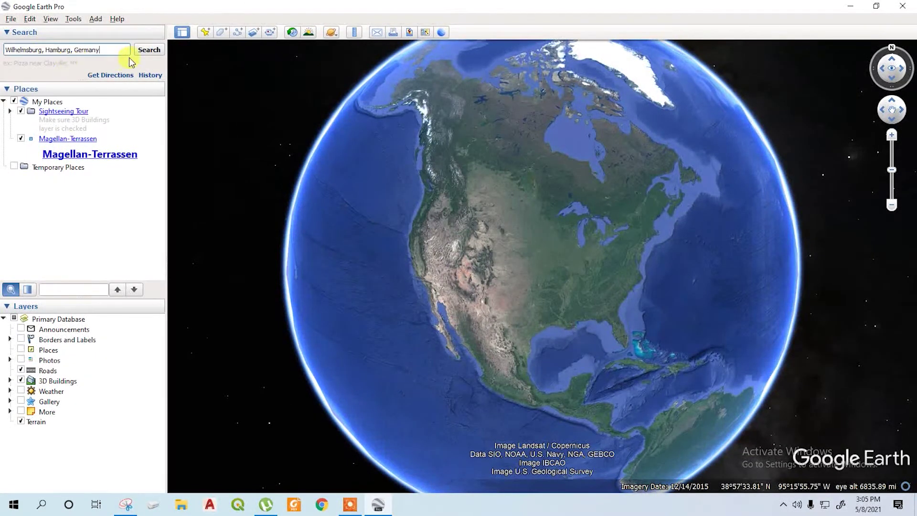
click(148, 50)
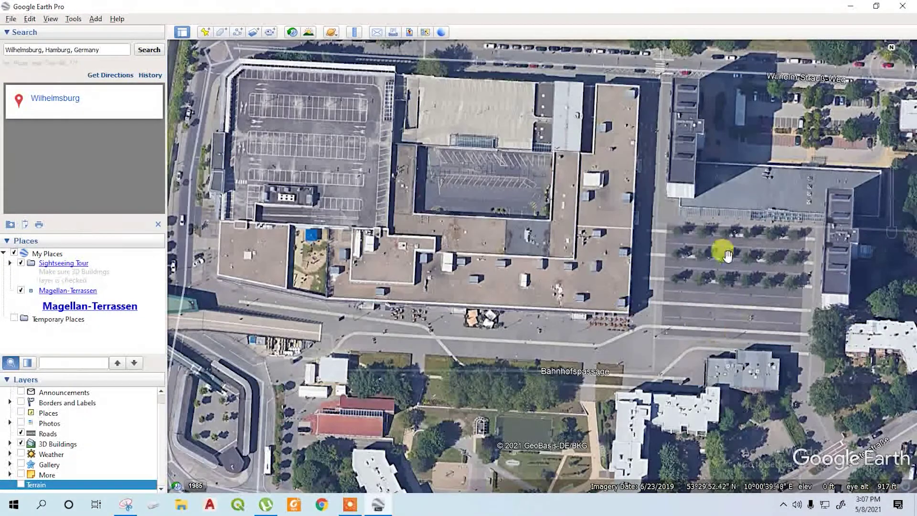
Step: In Save Image mode, turn off the map's Title and Description and the Legend
click(407, 32)
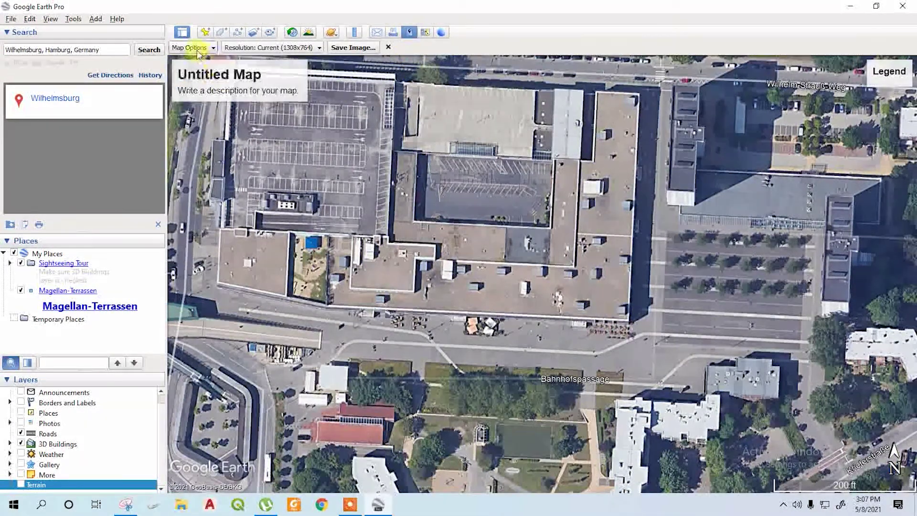
click(205, 48)
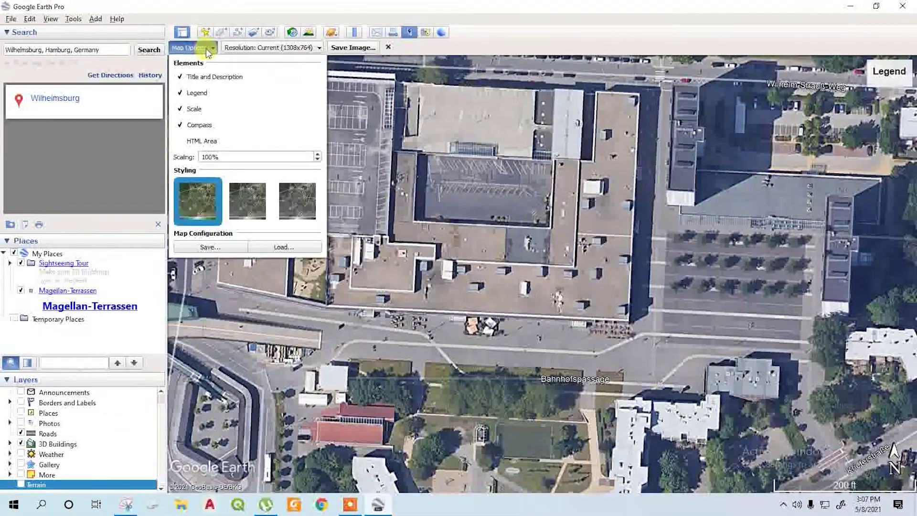
click(180, 78)
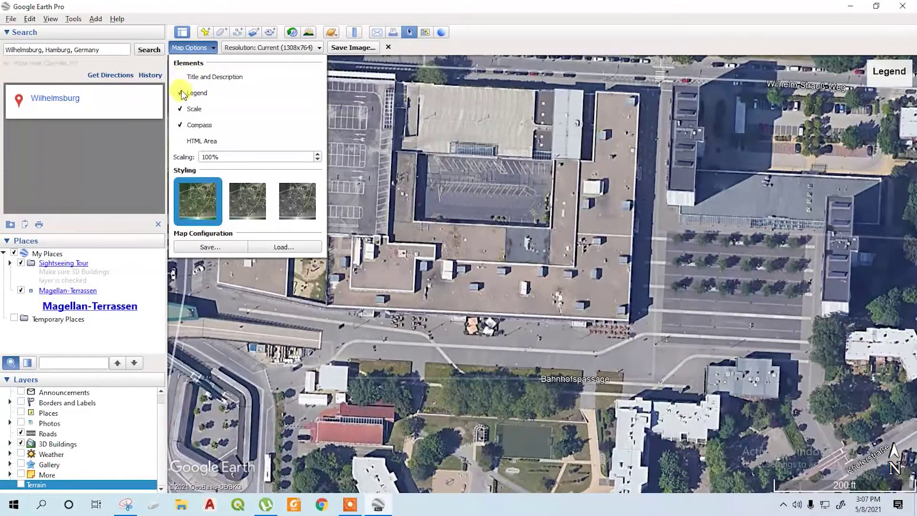
click(182, 93)
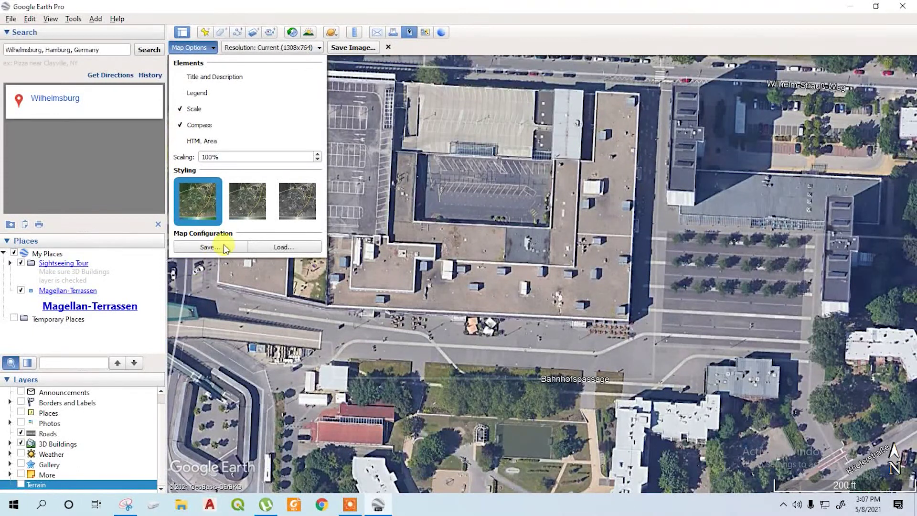
Step: Cancel the save attempt, revisit Map Options and show the output Resolution choices
click(210, 247)
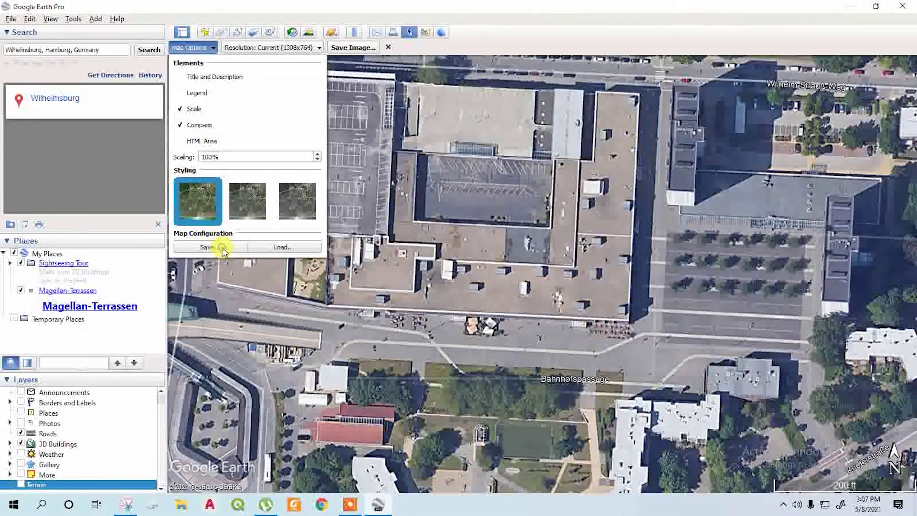
key(Escape)
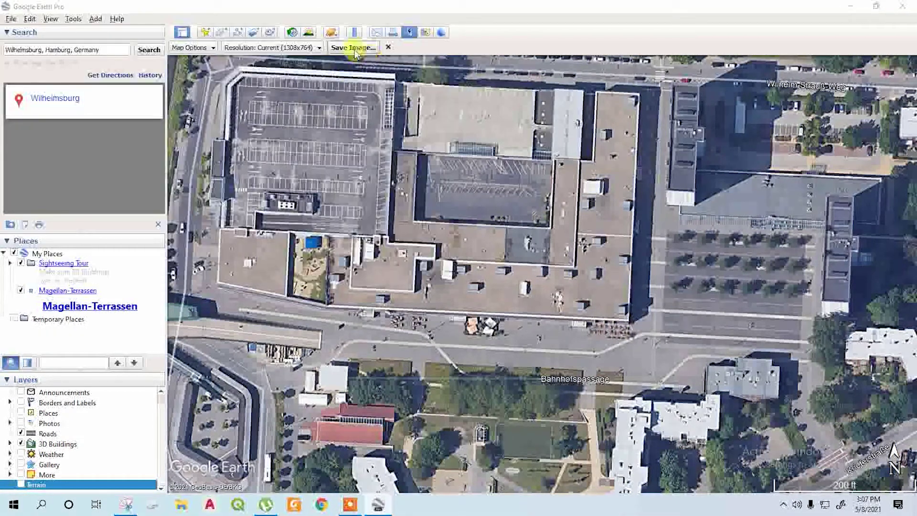
click(196, 47)
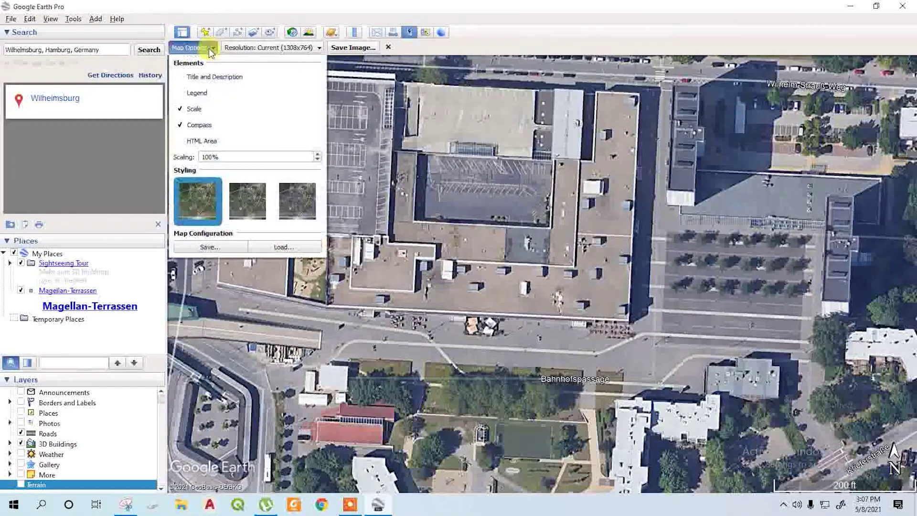
click(297, 50)
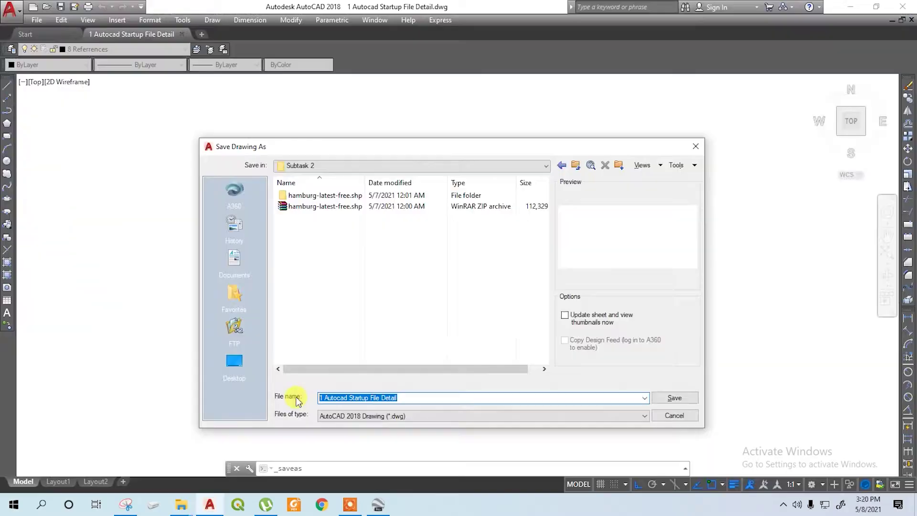
Step: Save as '2021-05-08-Builiding Outline Elevation' and drag the Building out Line Selected Area JPG in
text(20)
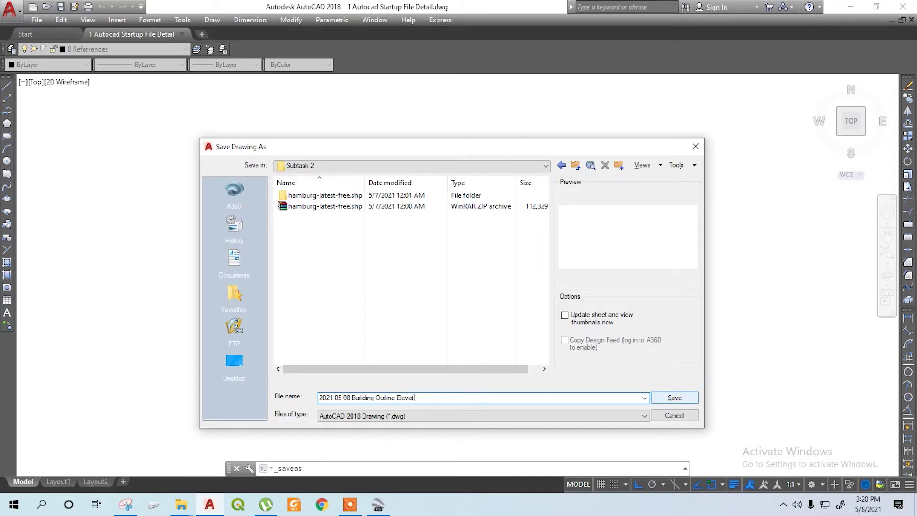
click(686, 399)
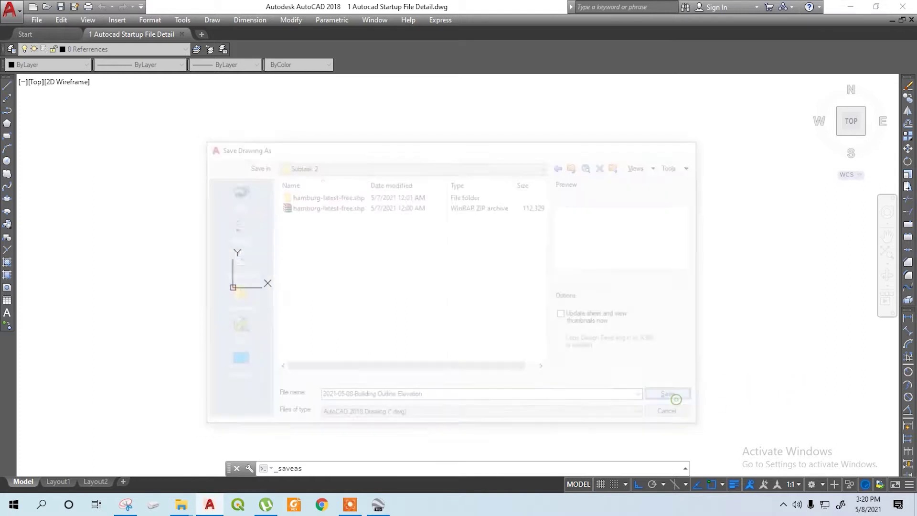
click(378, 504)
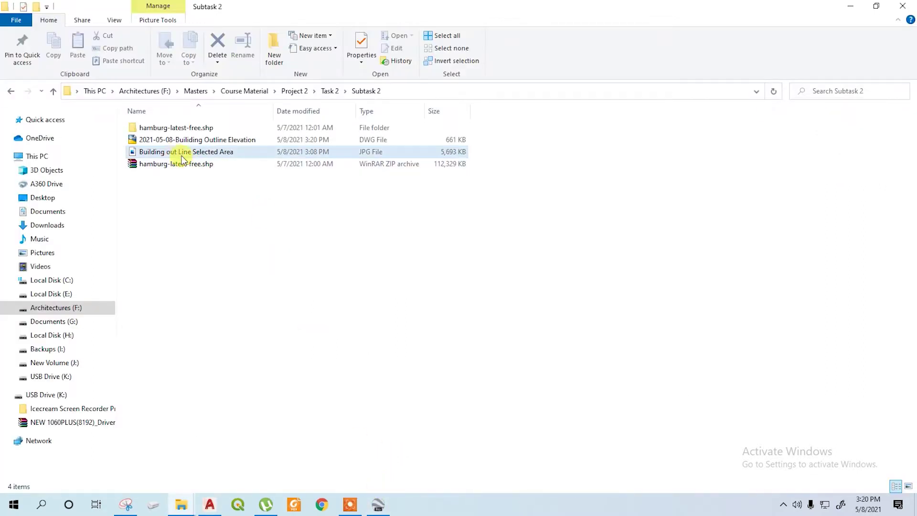
mouse_move(180, 154)
mouse_down()
mouse_move(363, 262)
mouse_move(320, 440)
mouse_move(208, 499)
mouse_move(395, 270)
mouse_up()
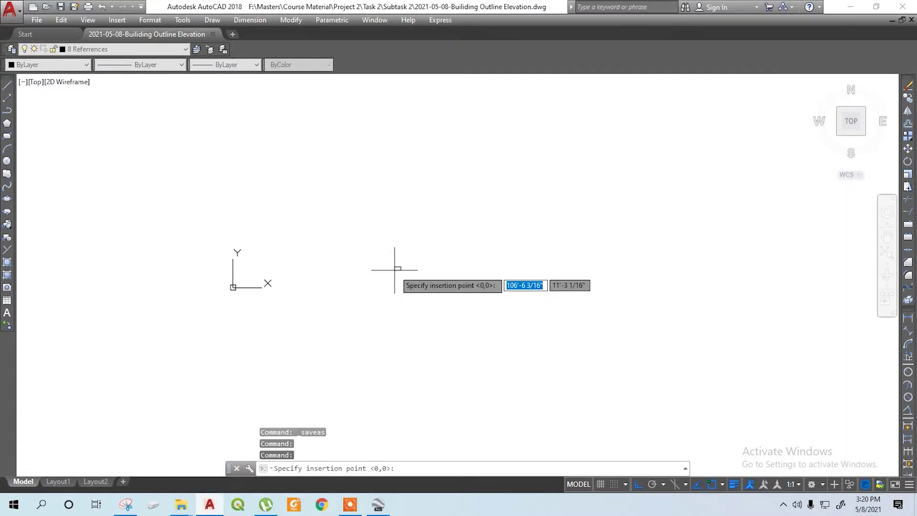
Step: Place the aerial image at the picked point with scale 1 and 0° rotation
click(313, 292)
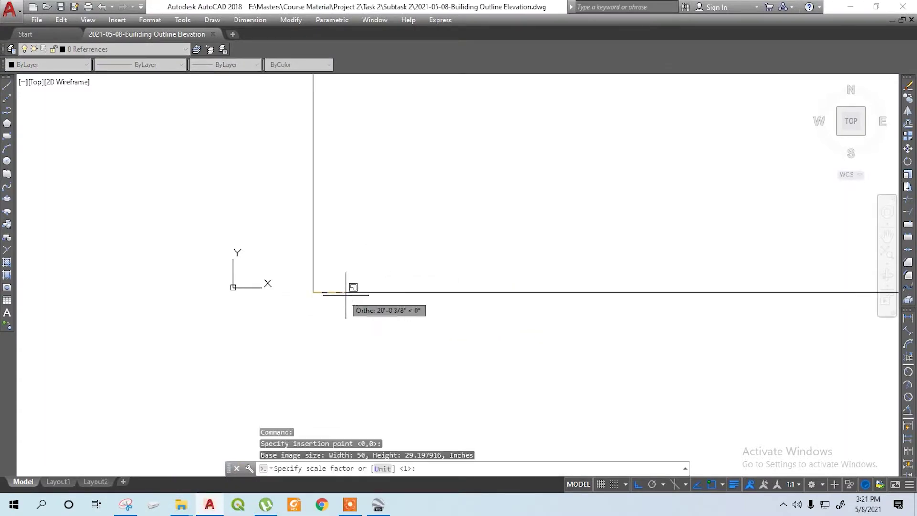
click(322, 287)
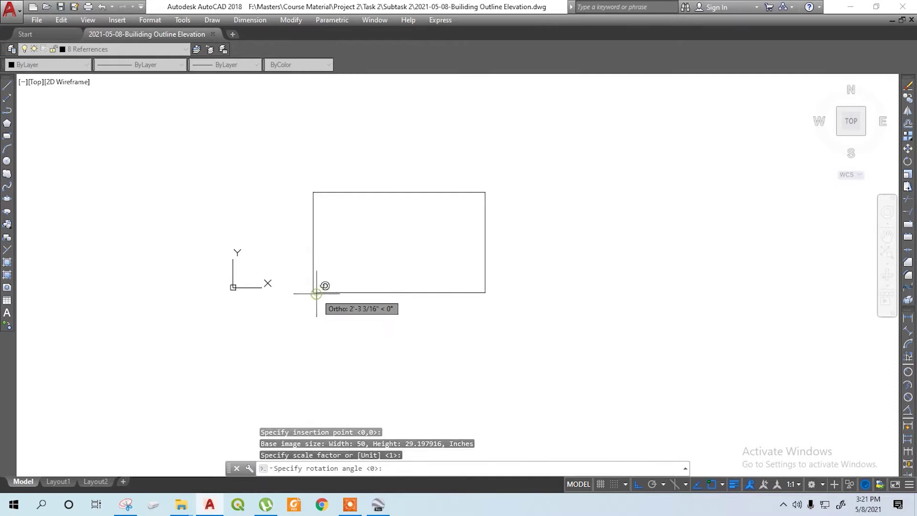
click(354, 297)
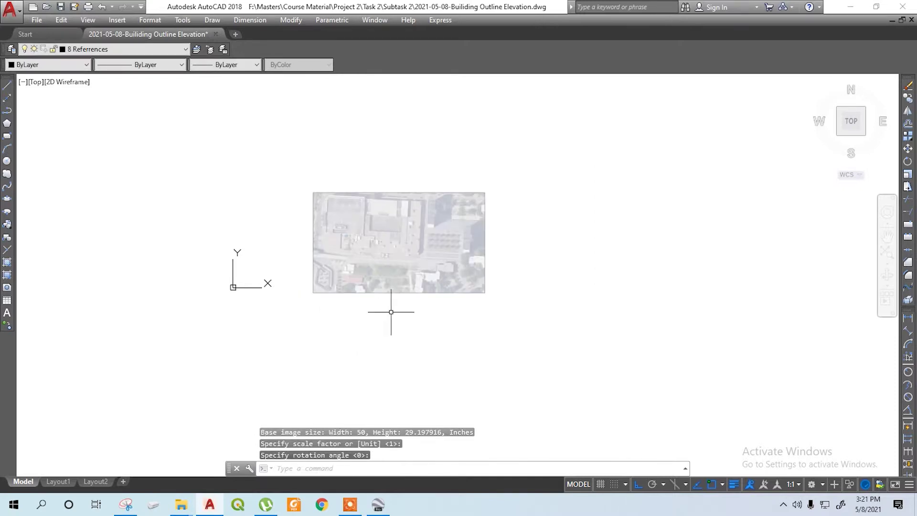
scroll(425, 276, up, 2)
Step: Start the XL construction-line command over the image
text(xl)
key(Return)
scroll(491, 301, up, 5)
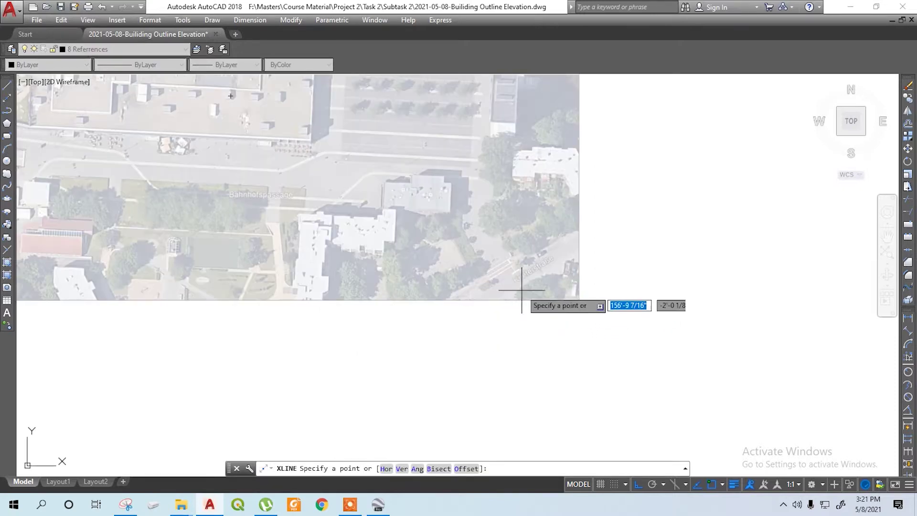
scroll(549, 272, down, 3)
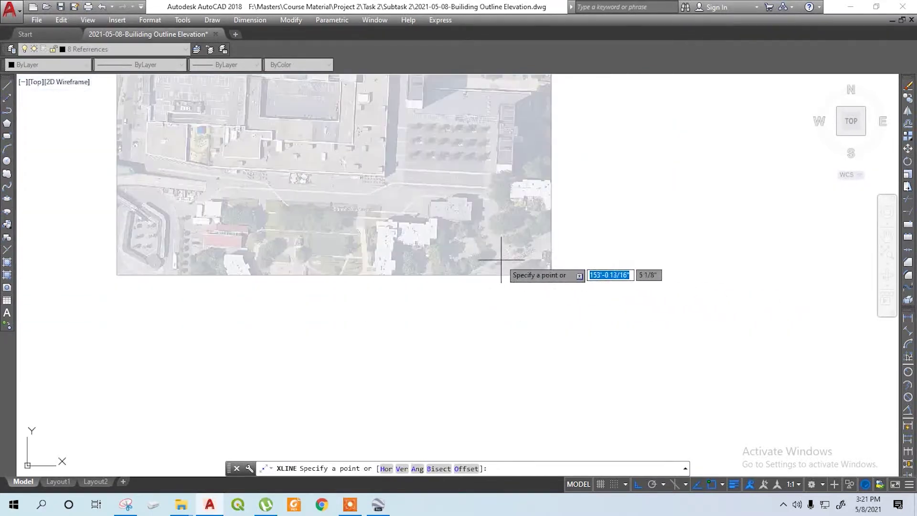
scroll(497, 262, up, 2)
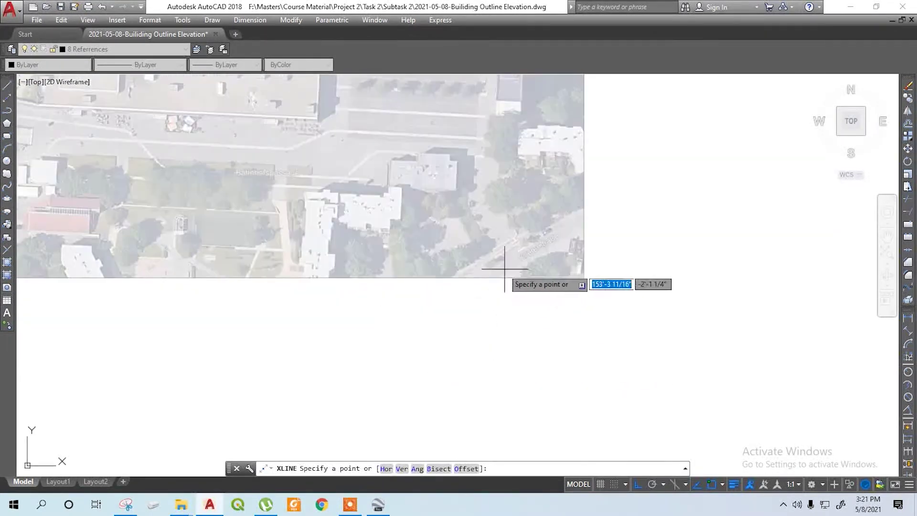
Step: Draw an 80' horizontal reference line below the aerial image
click(7, 86)
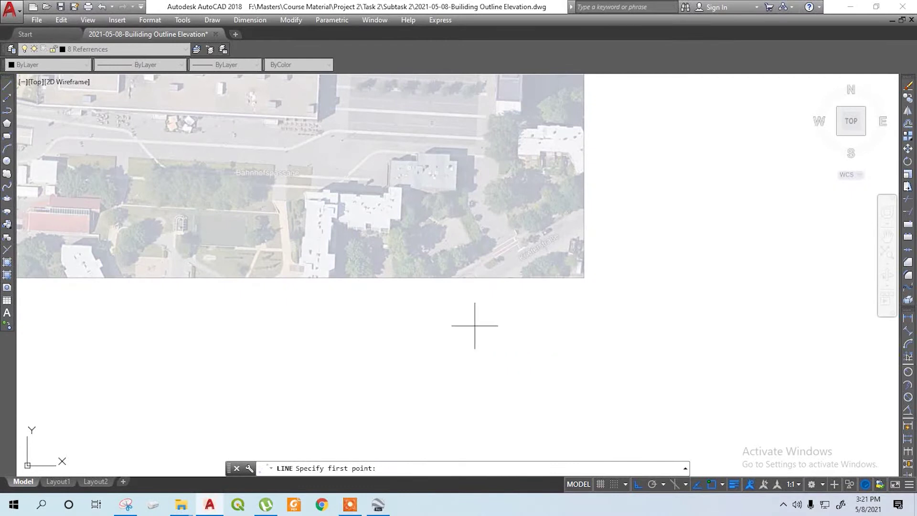
click(474, 326)
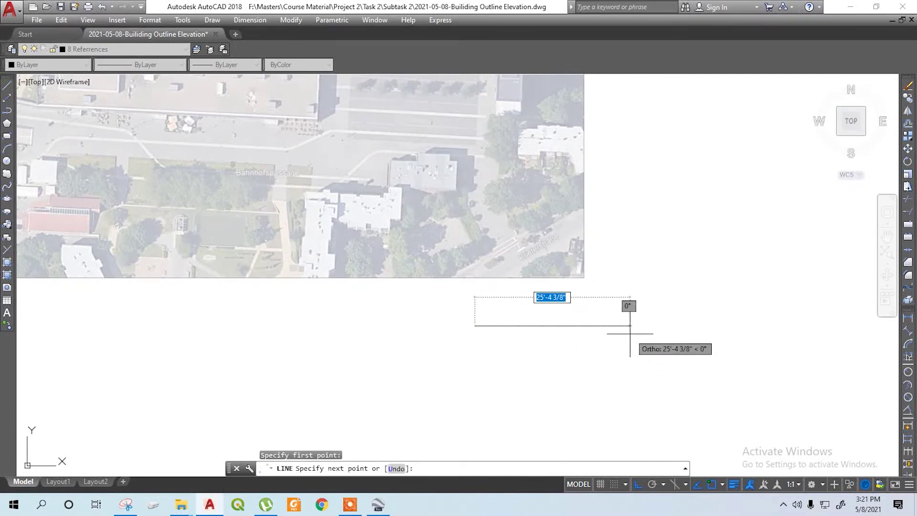
scroll(579, 265, up, 4)
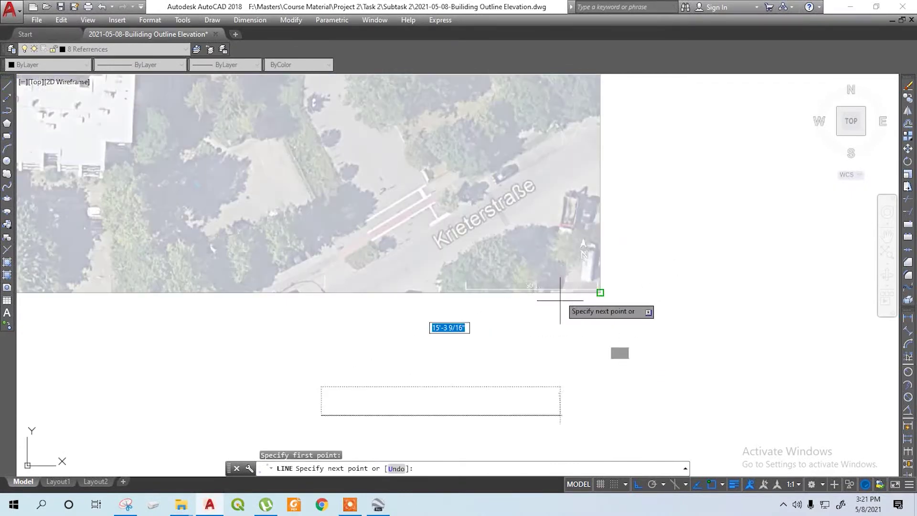
scroll(543, 309, down, 3)
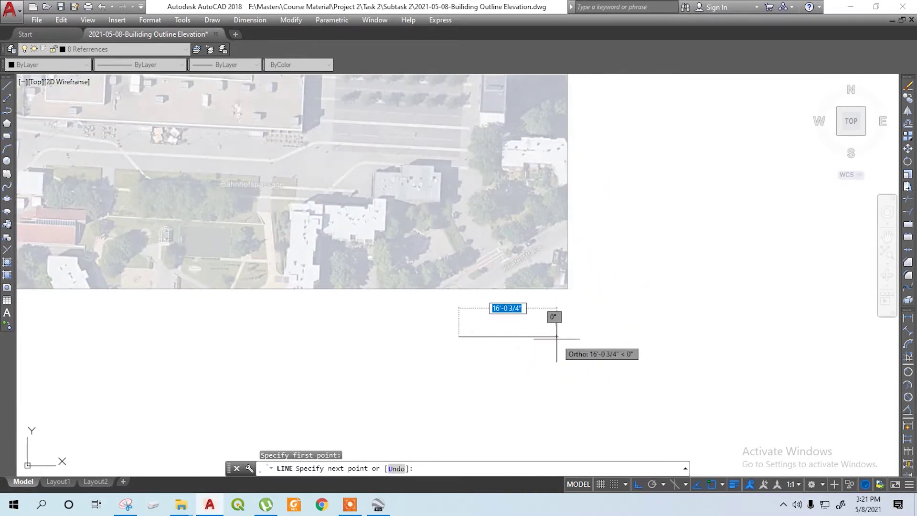
text(80')
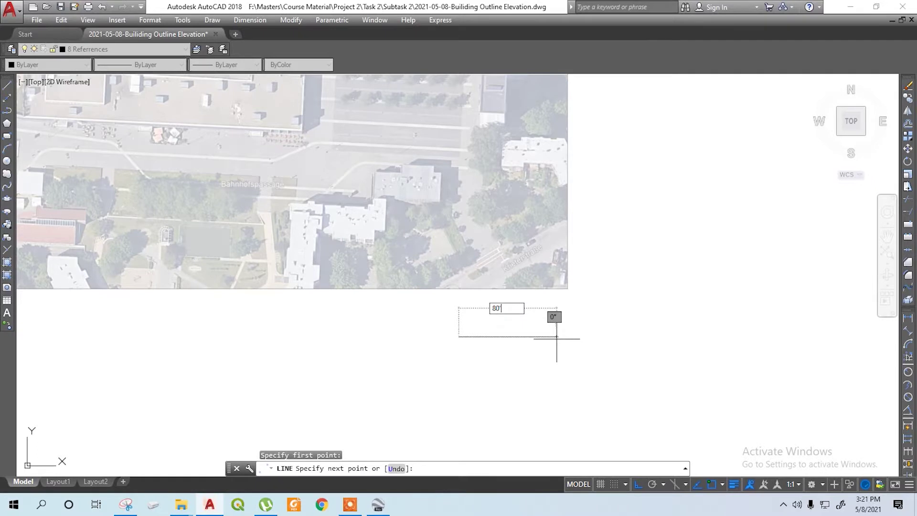
key(Return)
scroll(682, 241, down, 7)
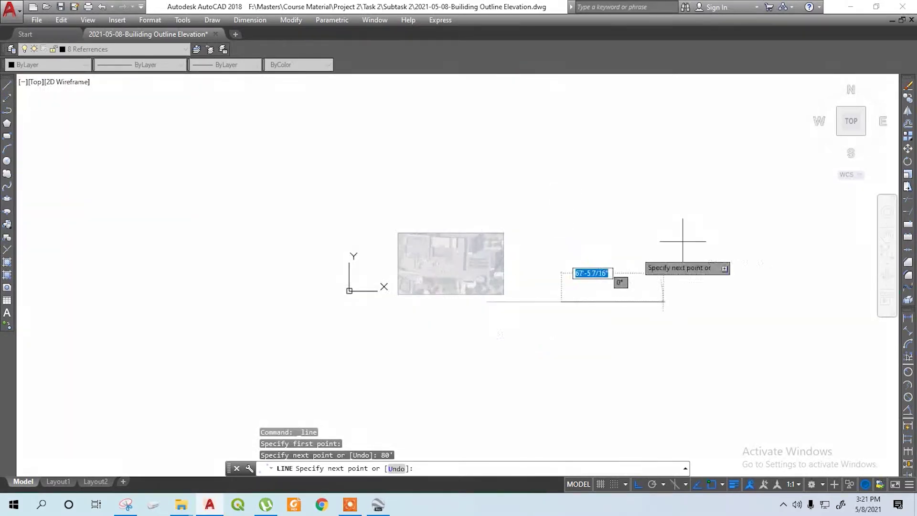
key(Escape)
scroll(526, 315, up, 5)
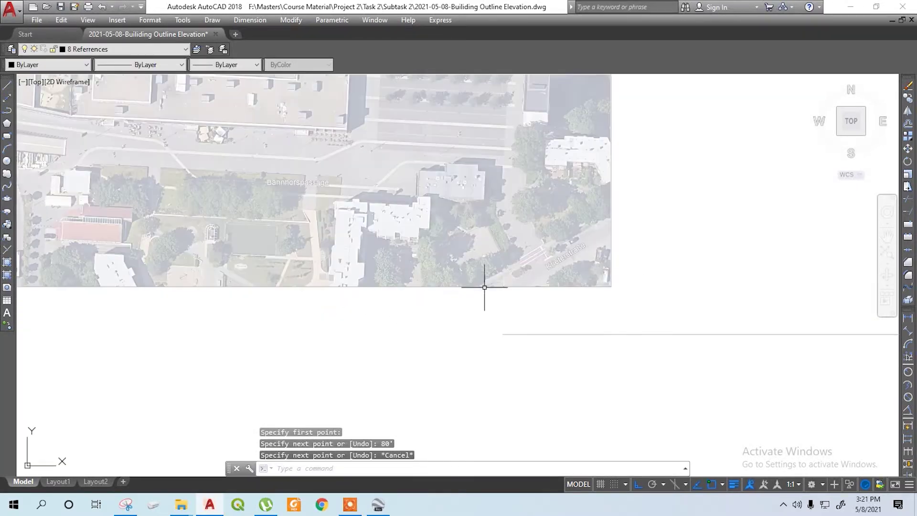
scroll(508, 298, up, 4)
scroll(409, 303, down, 2)
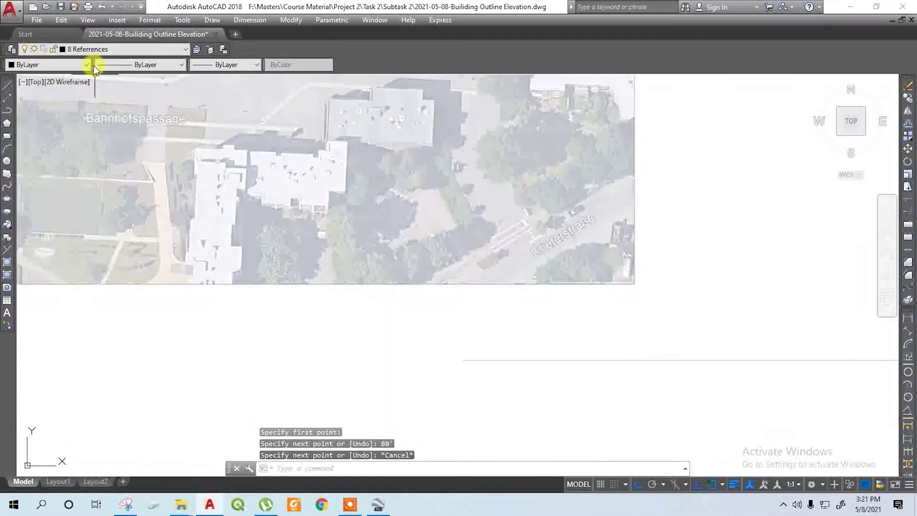
Step: Draw a line tracing the aerial image's 80 ft scale bar end to end
click(6, 85)
scroll(553, 297, up, 6)
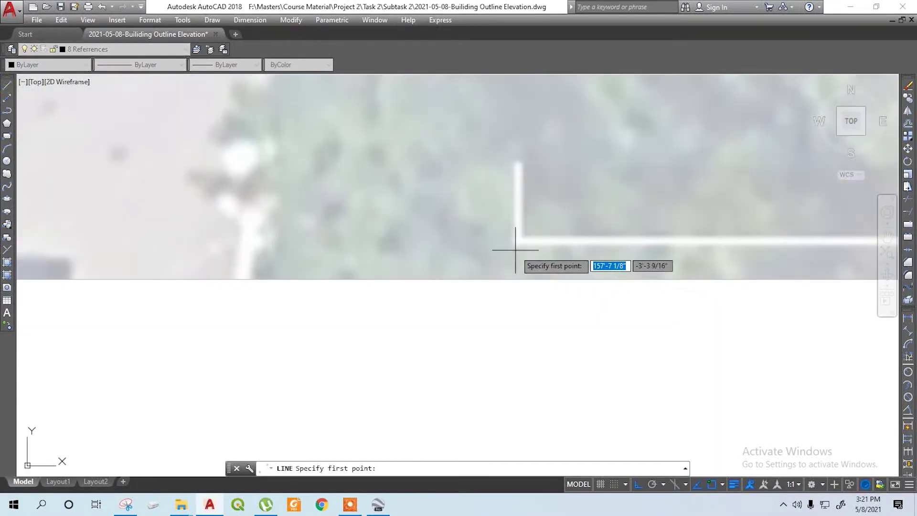
click(518, 238)
scroll(442, 249, down, 2)
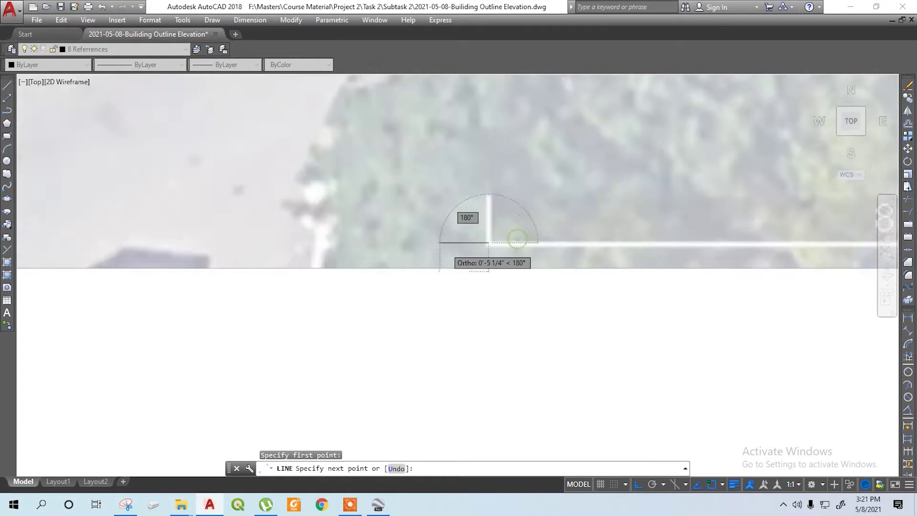
scroll(489, 242, down, 2)
scroll(450, 258, down, 2)
scroll(665, 225, up, 4)
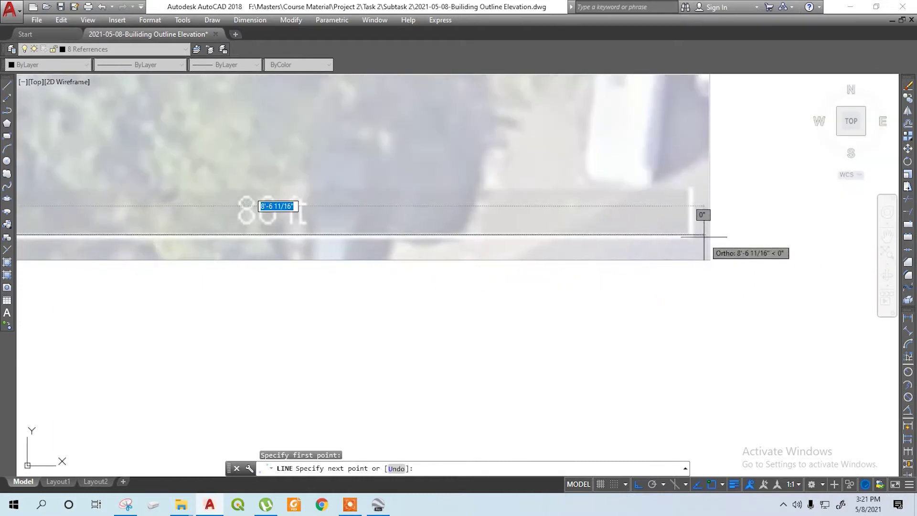
click(692, 234)
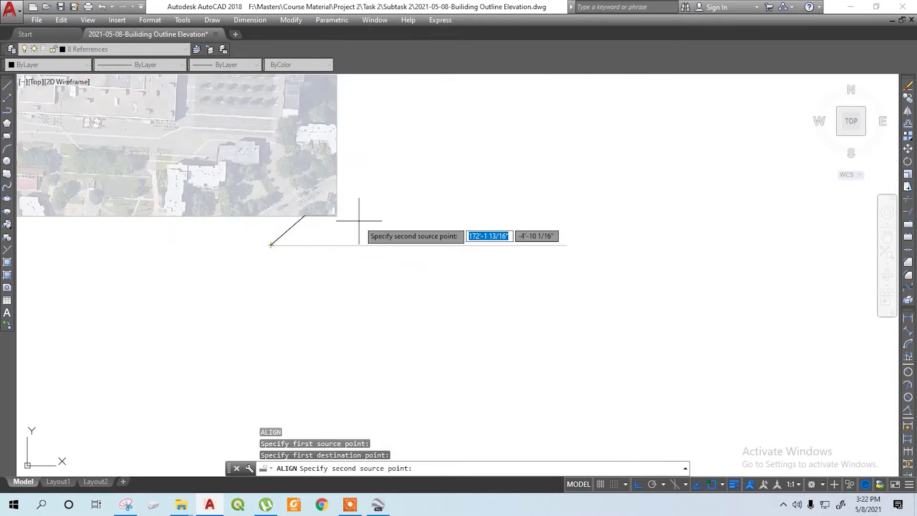
Step: Match the scale bar's far end to the 80' line's far end, scaling the image
scroll(338, 213, up, 3)
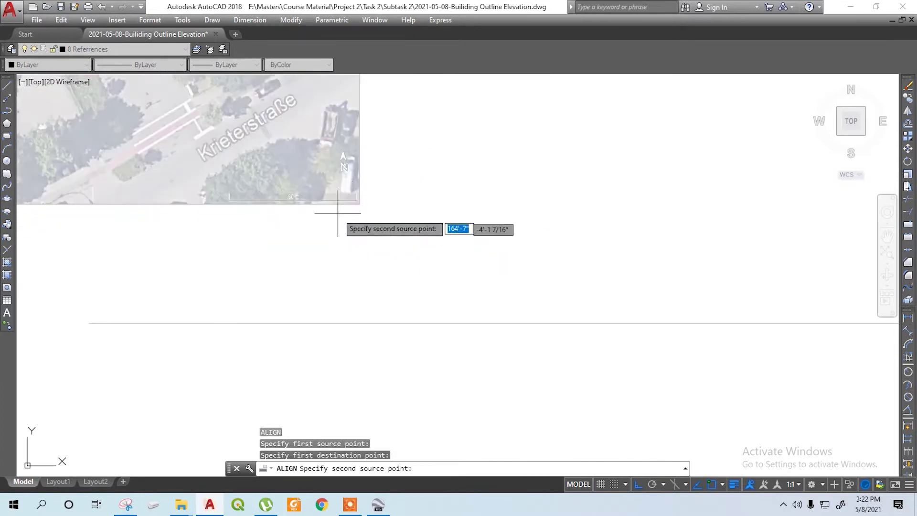
click(357, 201)
scroll(323, 205, down, 3)
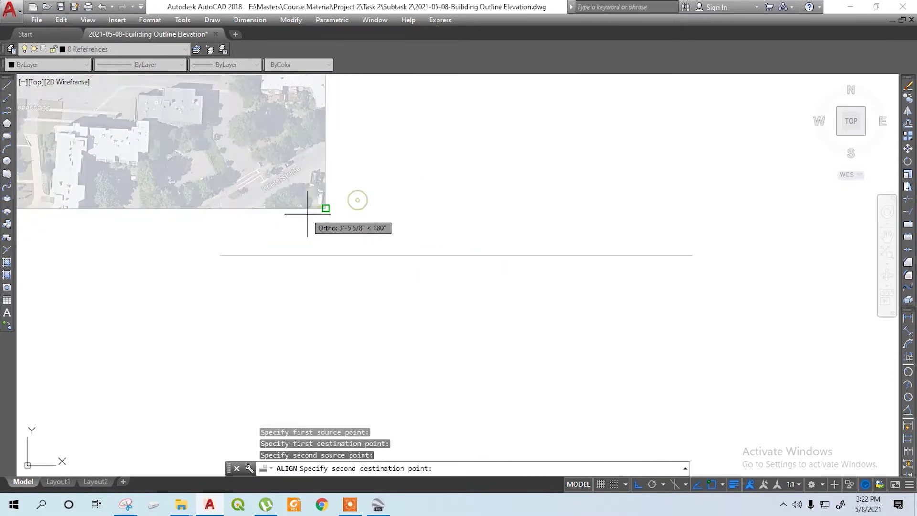
click(692, 255)
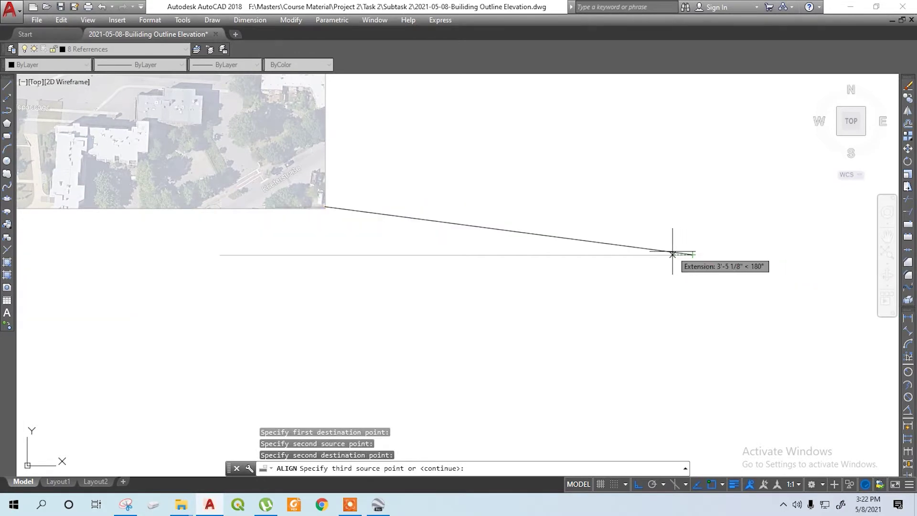
key(Return)
click(691, 280)
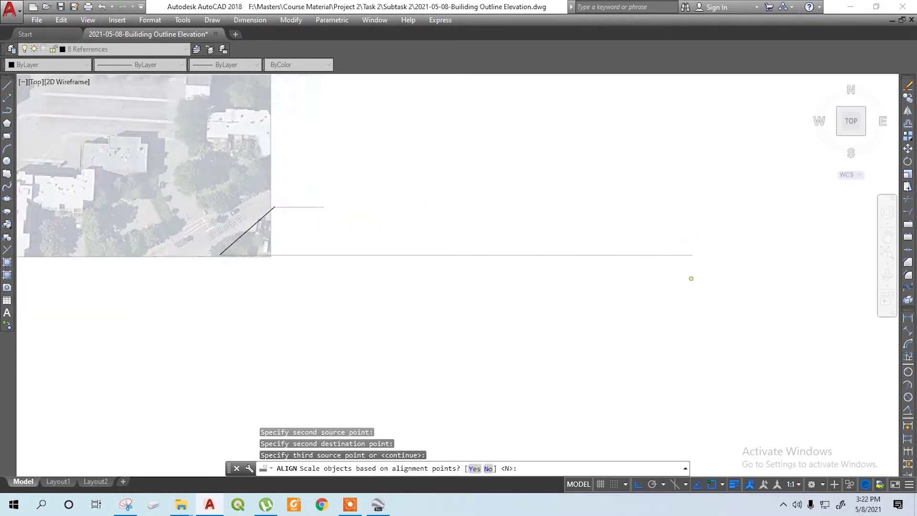
scroll(457, 267, down, 4)
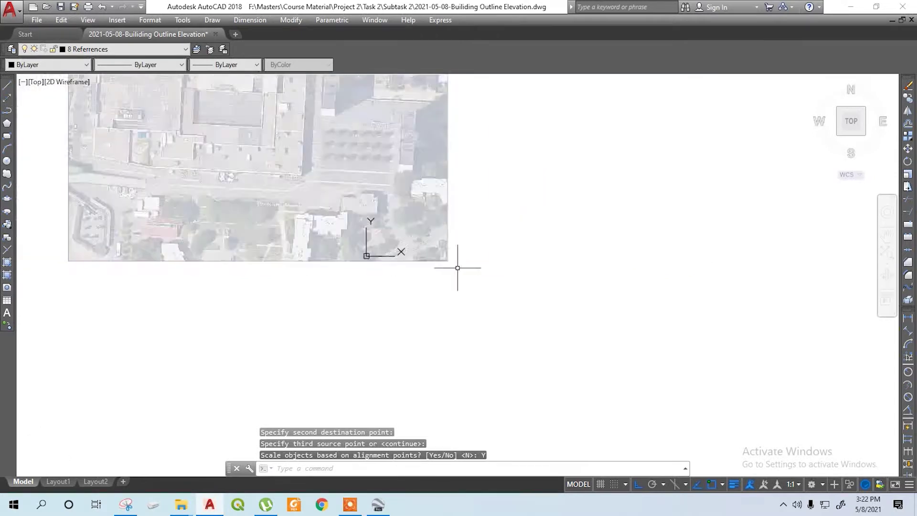
Step: Recentre the aerial image and make 1 Section the current layer
scroll(453, 262, down, 5)
scroll(450, 256, up, 3)
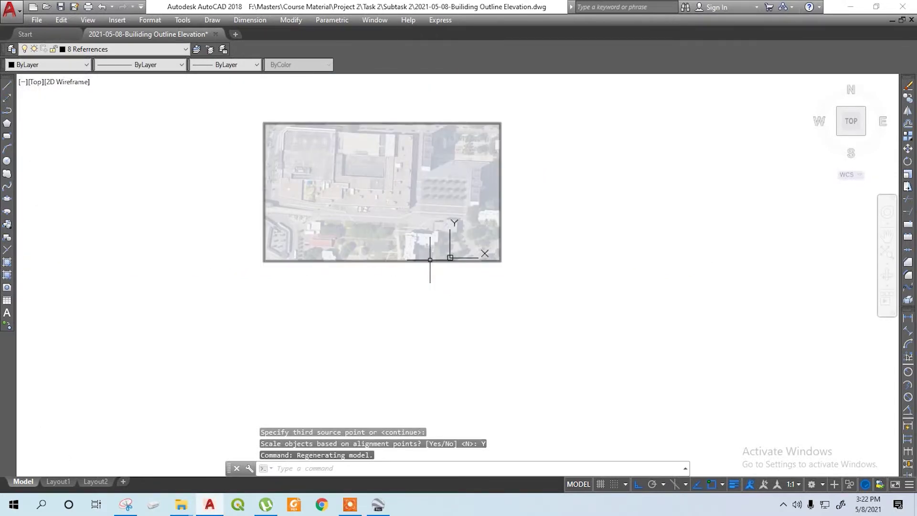
middle_drag(432, 261, 460, 271)
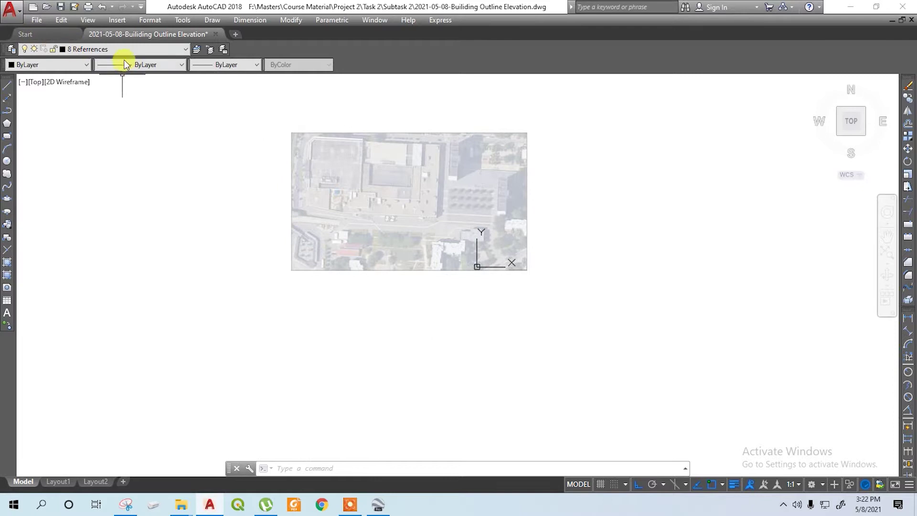
click(107, 49)
click(99, 71)
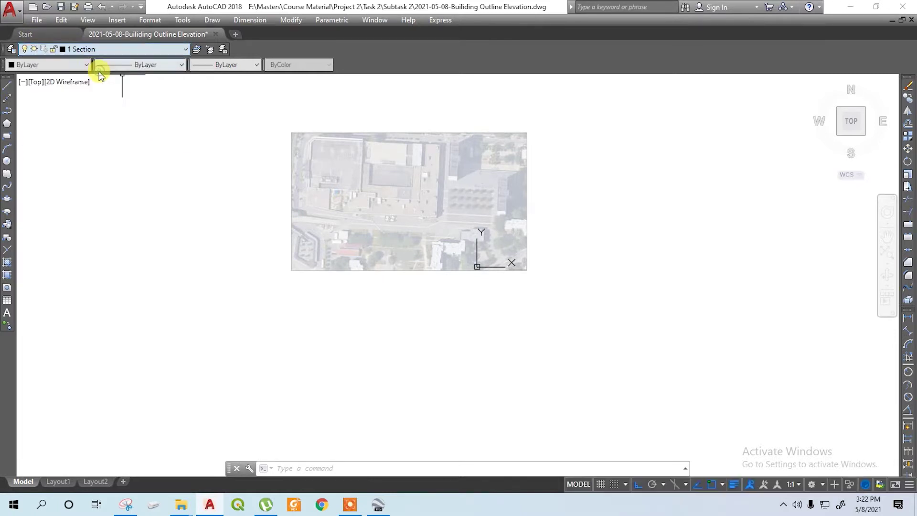
Step: Draw a horizontal ground line below the aerial image
click(7, 85)
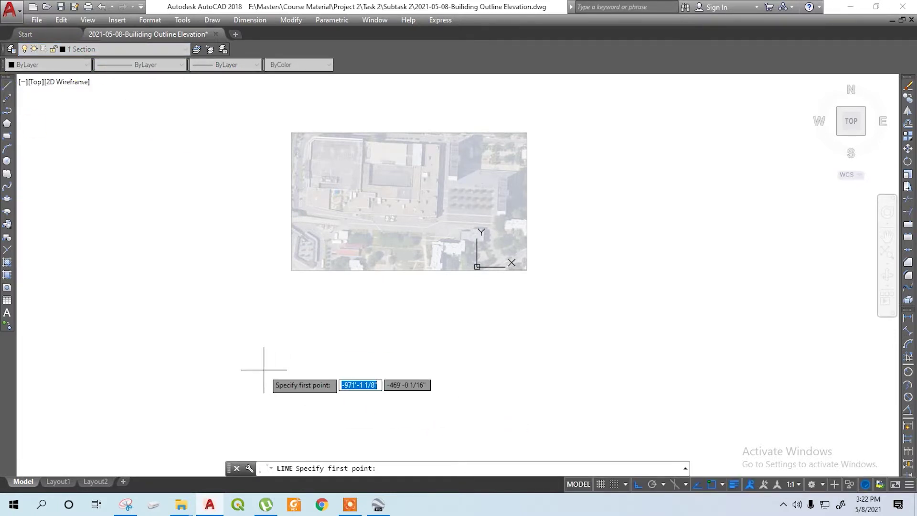
click(267, 348)
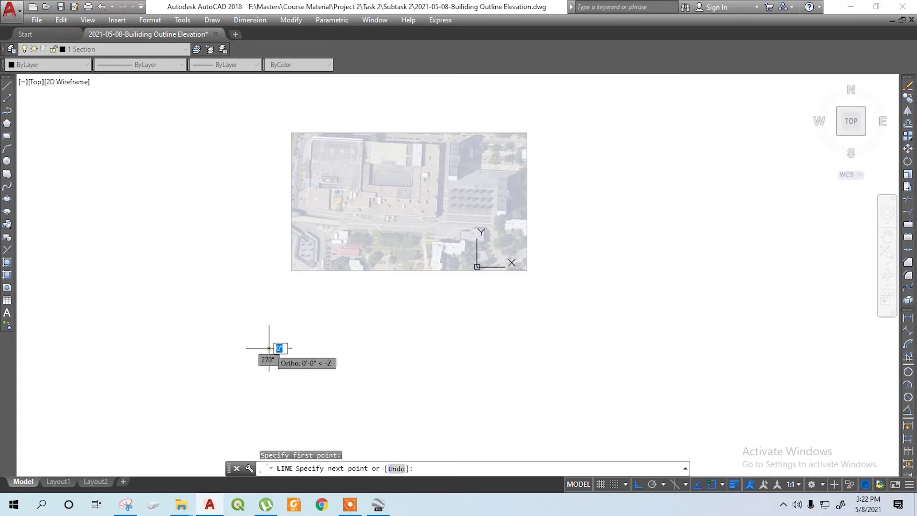
click(564, 343)
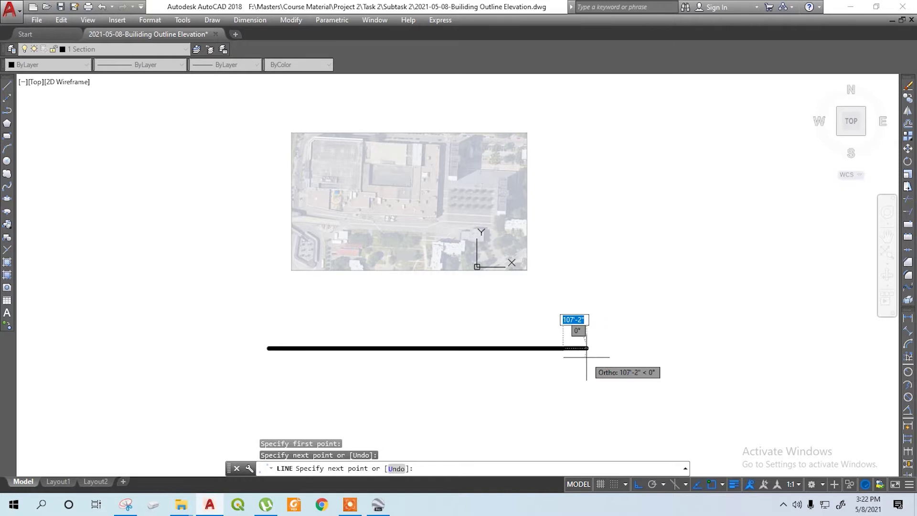
key(Escape)
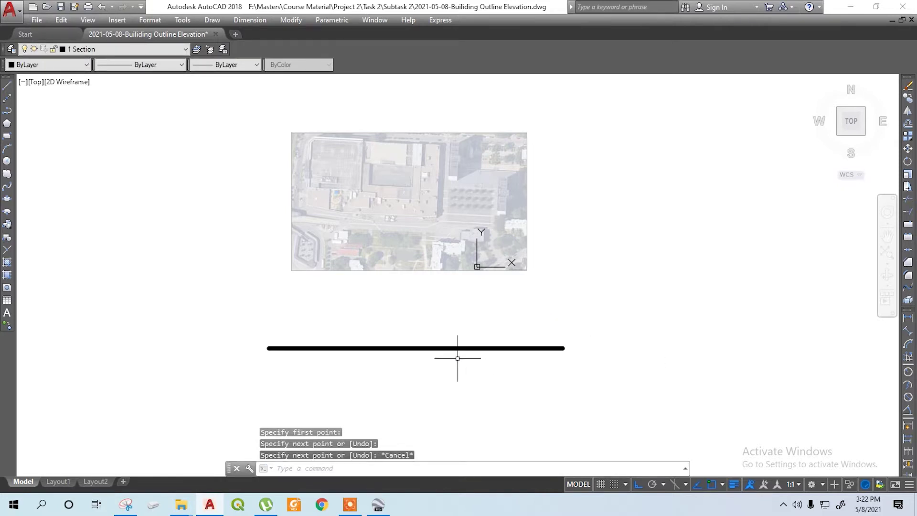
scroll(457, 359, up, 4)
scroll(504, 332, down, 4)
click(99, 50)
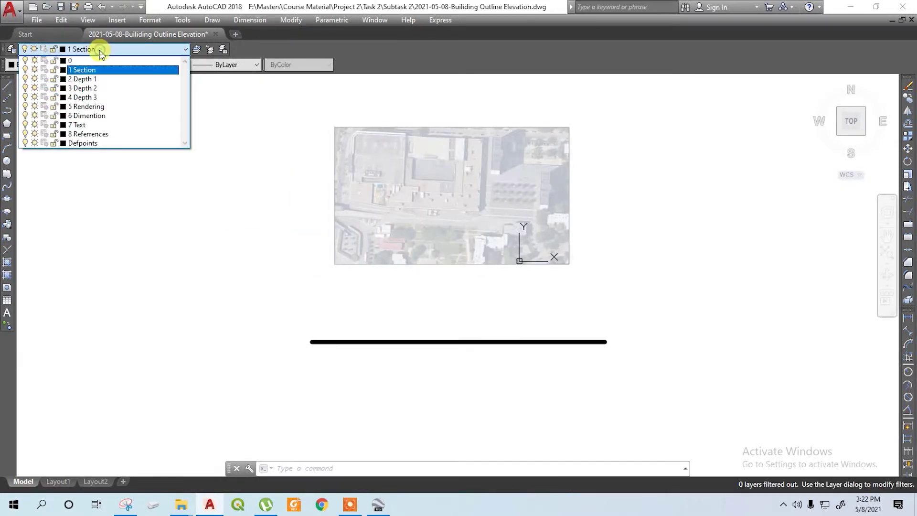
Step: On layer 8 References, place a vertical construction line at a building edge
click(93, 134)
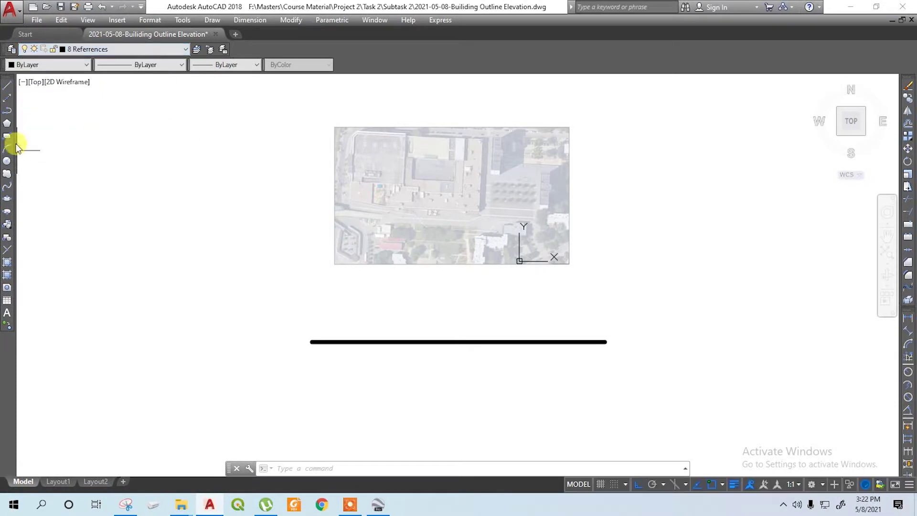
click(7, 100)
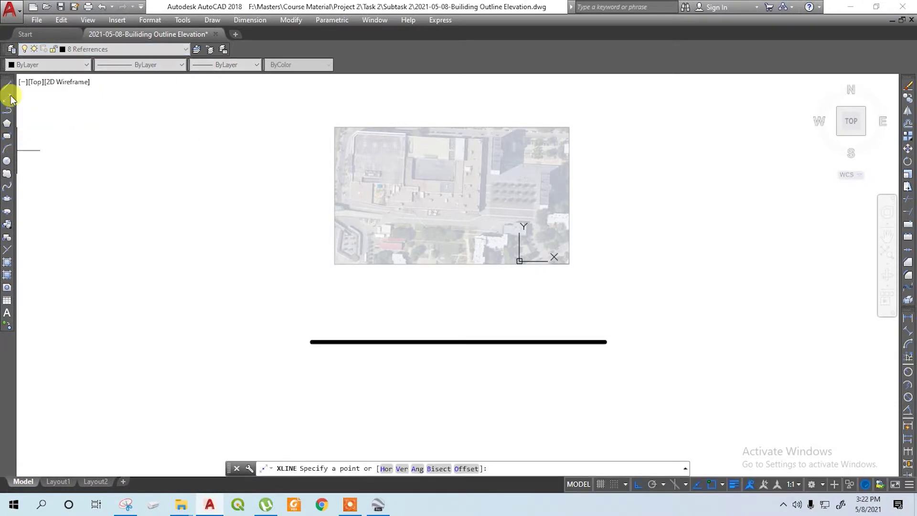
scroll(386, 232, up, 2)
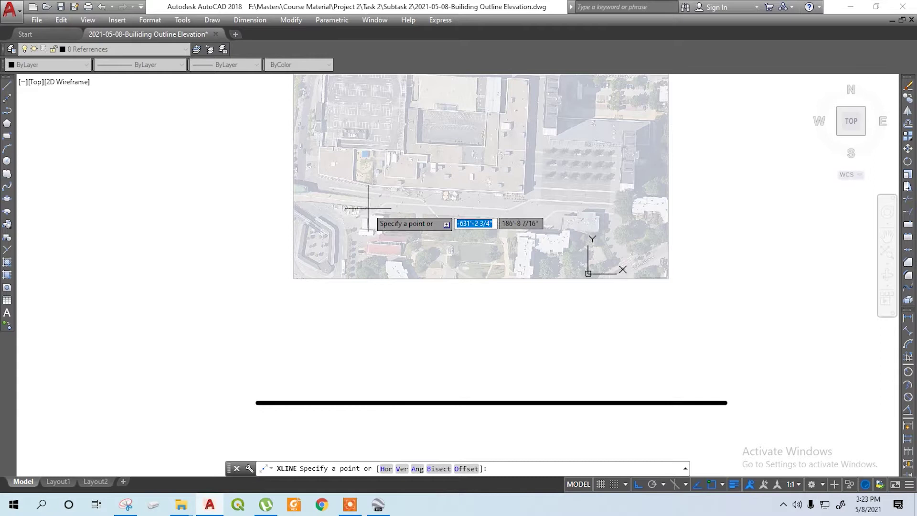
scroll(305, 176, up, 4)
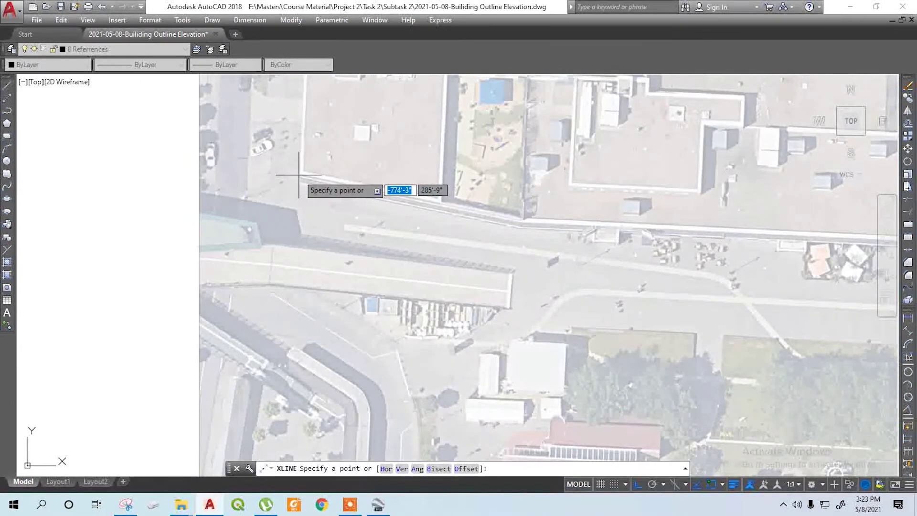
click(299, 175)
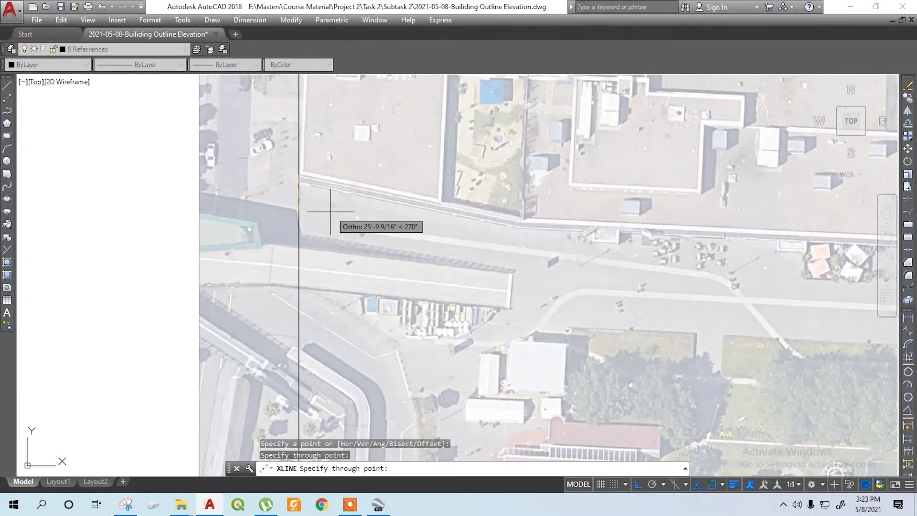
key(Escape)
Step: Copy the vertical construction line to the next building edge
click(299, 210)
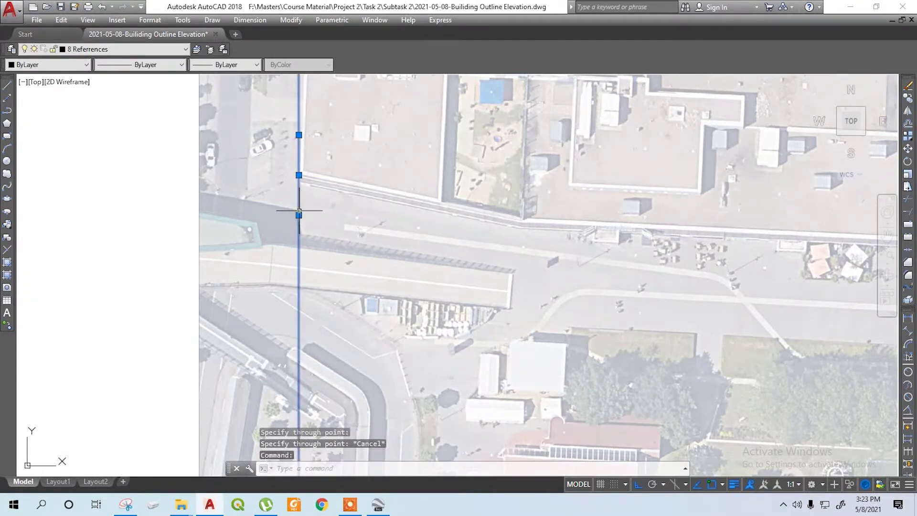
key(Return)
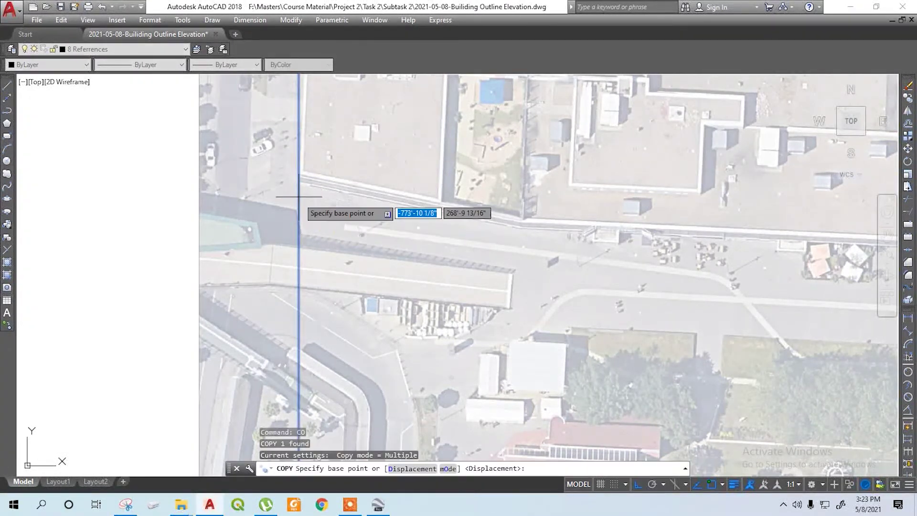
click(298, 175)
scroll(385, 233, down, 4)
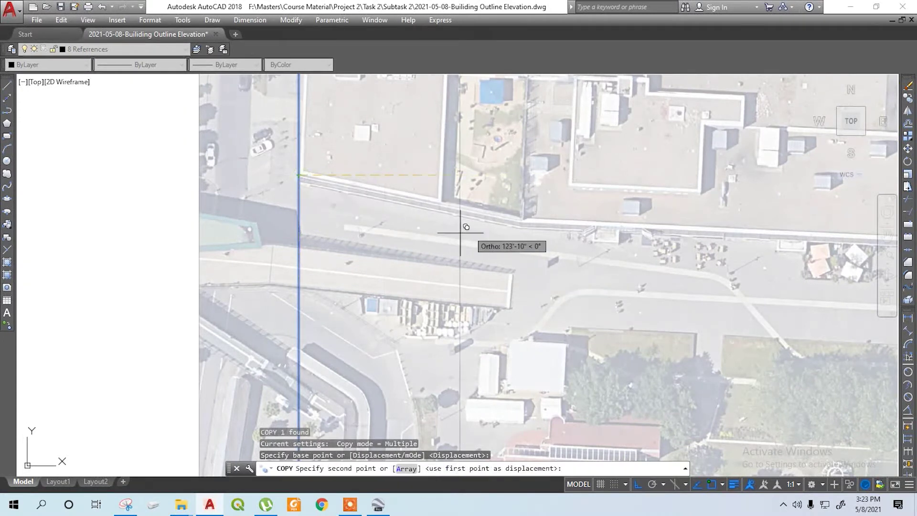
scroll(403, 211, up, 3)
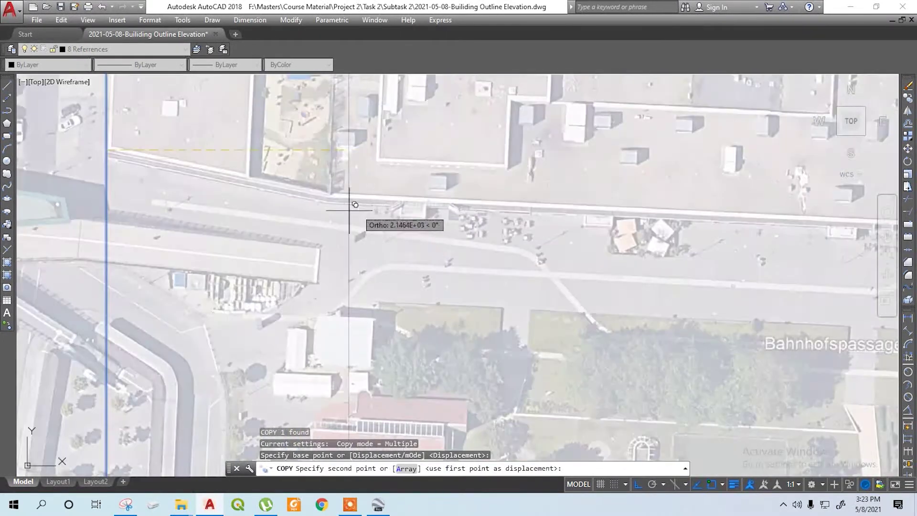
click(329, 197)
Step: Pan along the image and place another copy at a further building edge
scroll(284, 241, down, 3)
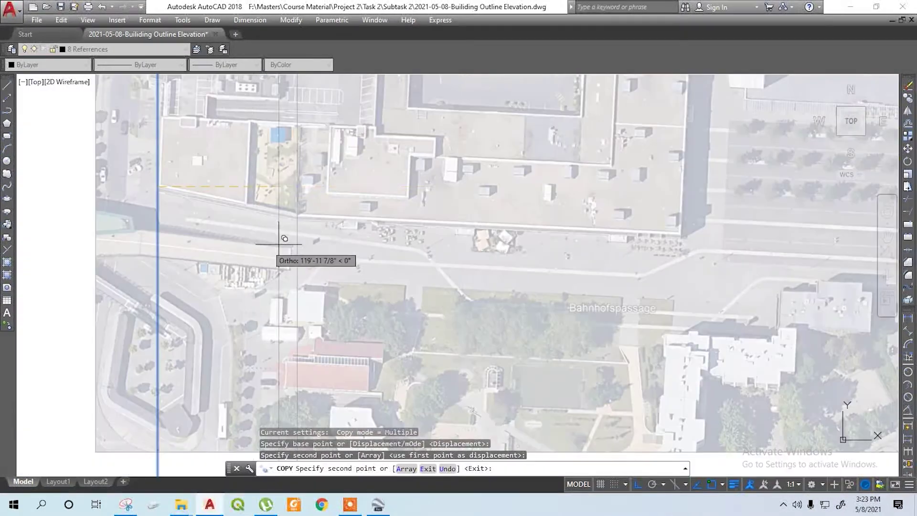
middle_drag(487, 241, 373, 191)
scroll(373, 191, up, 2)
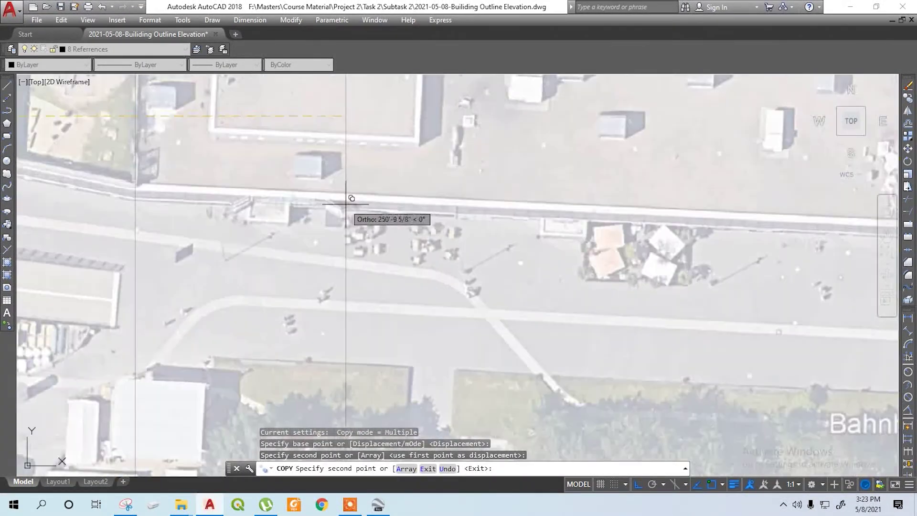
scroll(253, 202, up, 2)
scroll(276, 196, down, 4)
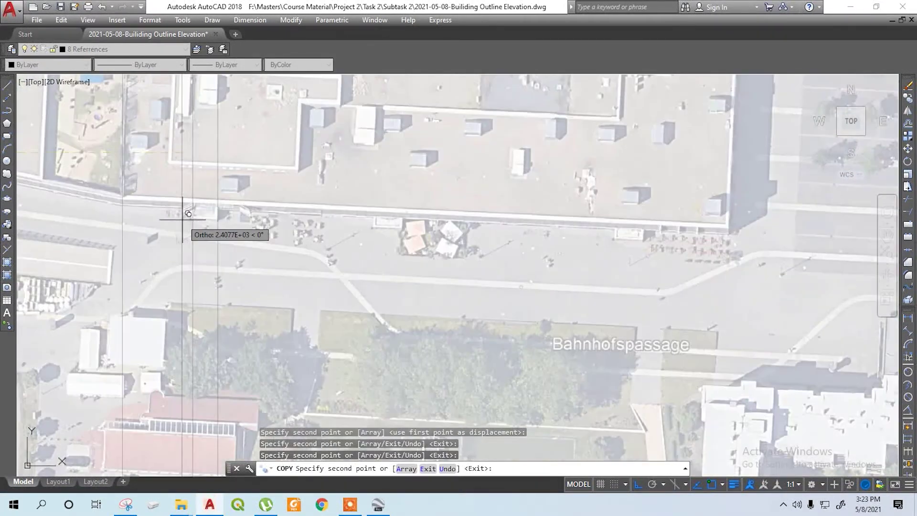
scroll(182, 220, down, 2)
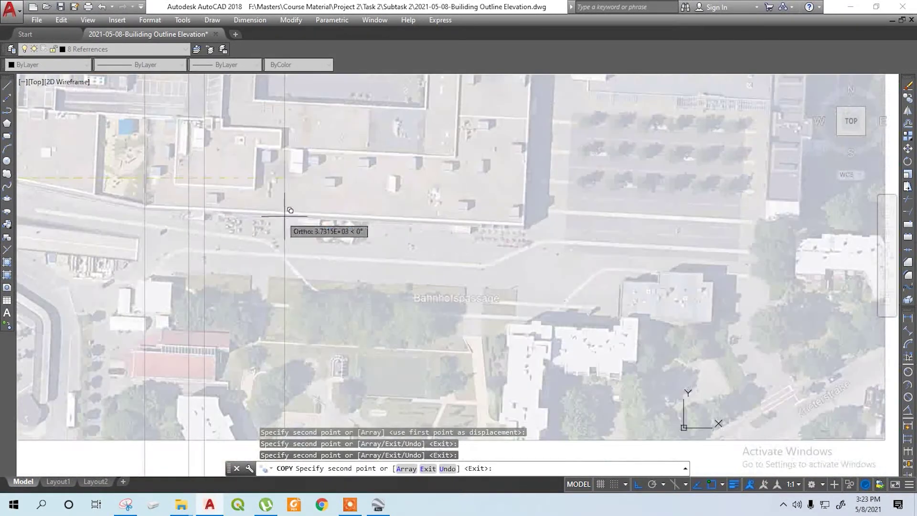
click(529, 218)
scroll(377, 227, down, 2)
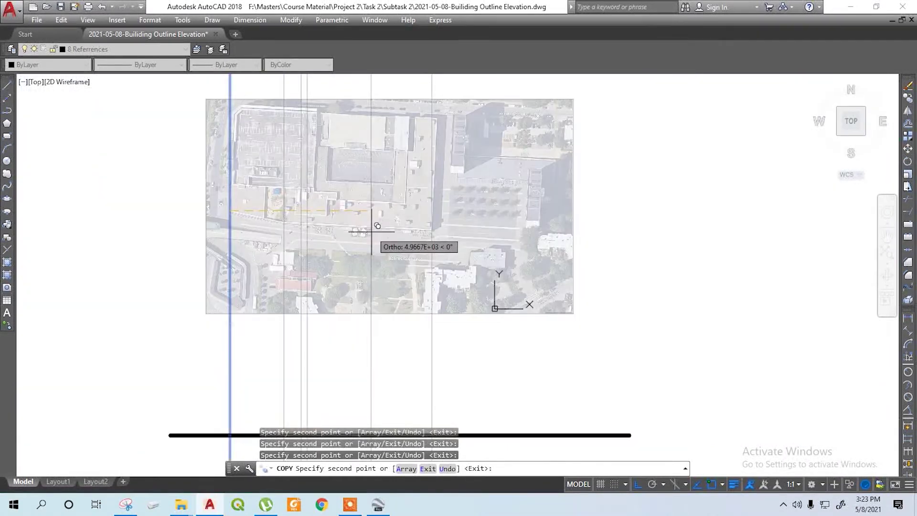
scroll(448, 180, up, 1)
scroll(452, 172, up, 3)
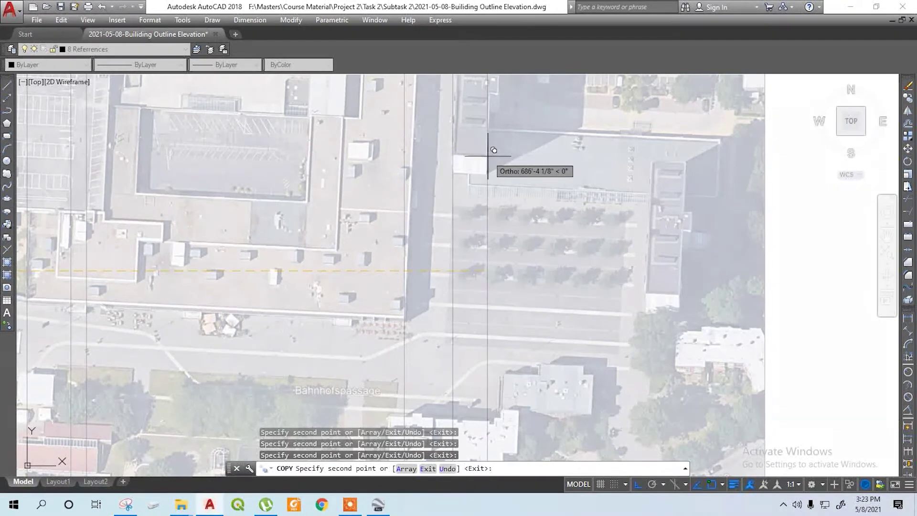
scroll(493, 151, down, 5)
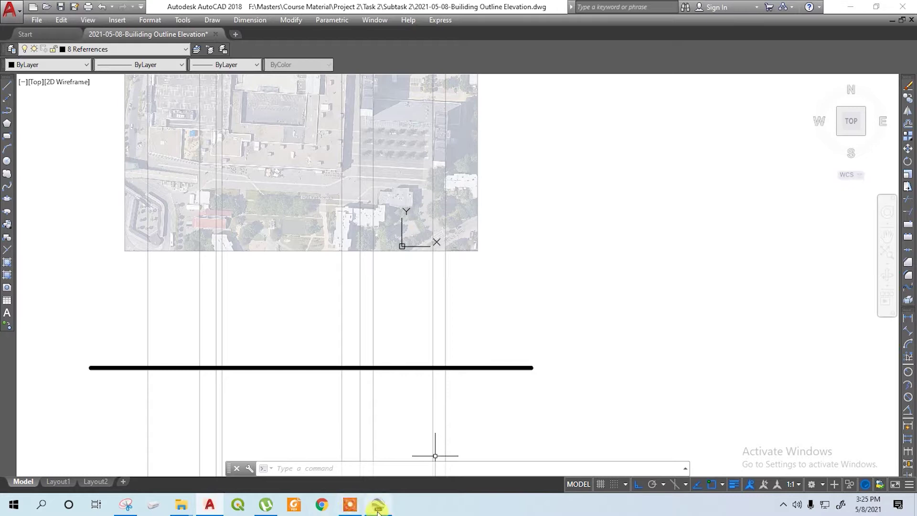
Step: Bring Google Earth Pro forward and zoom the 3D view onto the shopping centre and residential towers
click(378, 507)
scroll(562, 276, down, 5)
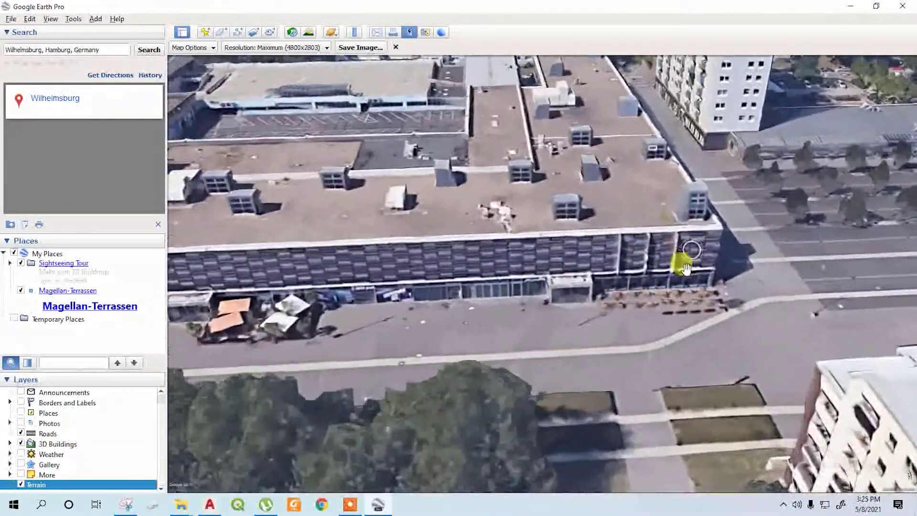
scroll(601, 257, down, 3)
scroll(600, 257, up, 2)
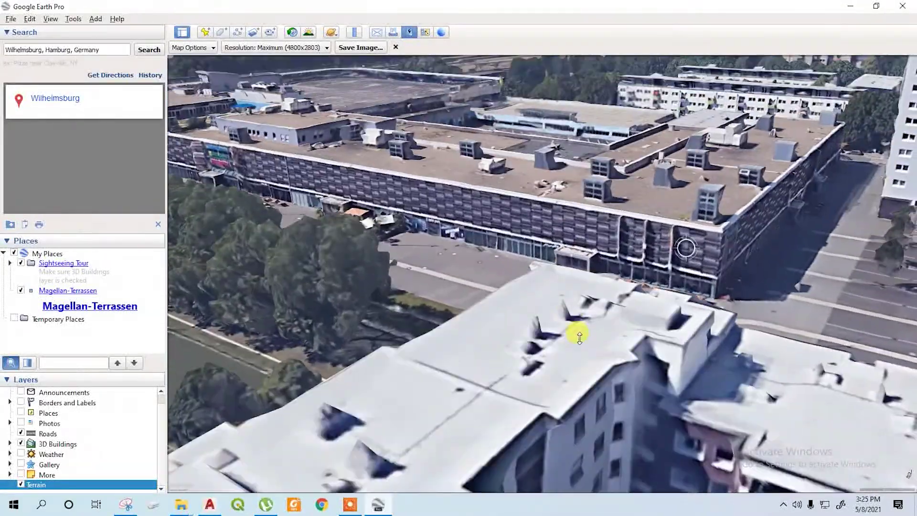
scroll(583, 257, up, 5)
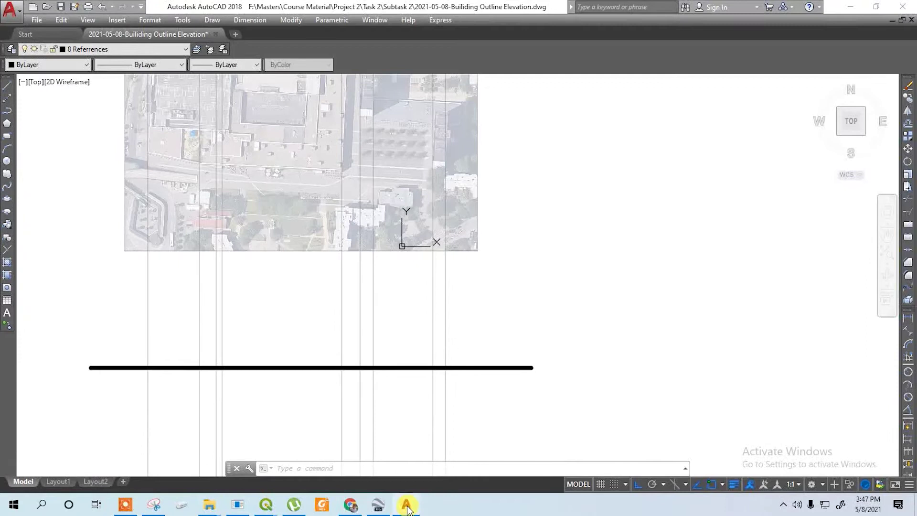
click(386, 510)
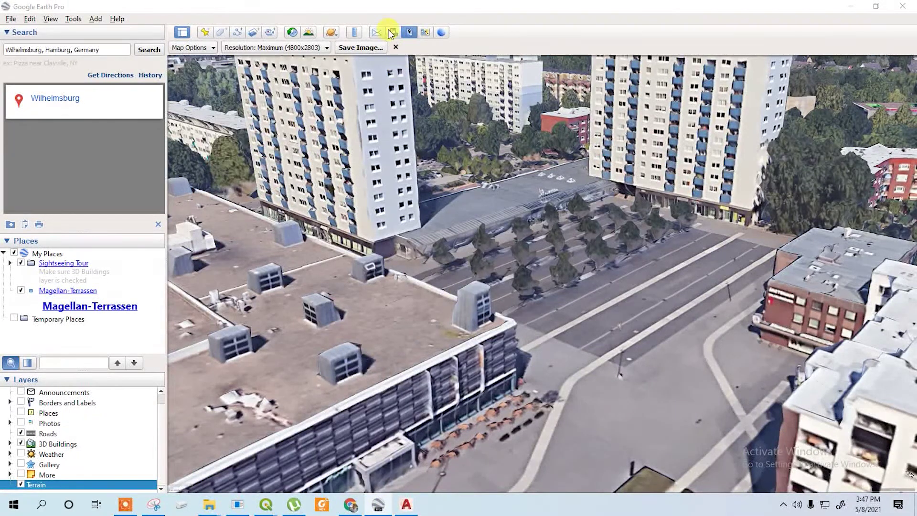
Step: Set the Ruler to feet and measure the low building's height at 32.05 feet
click(354, 32)
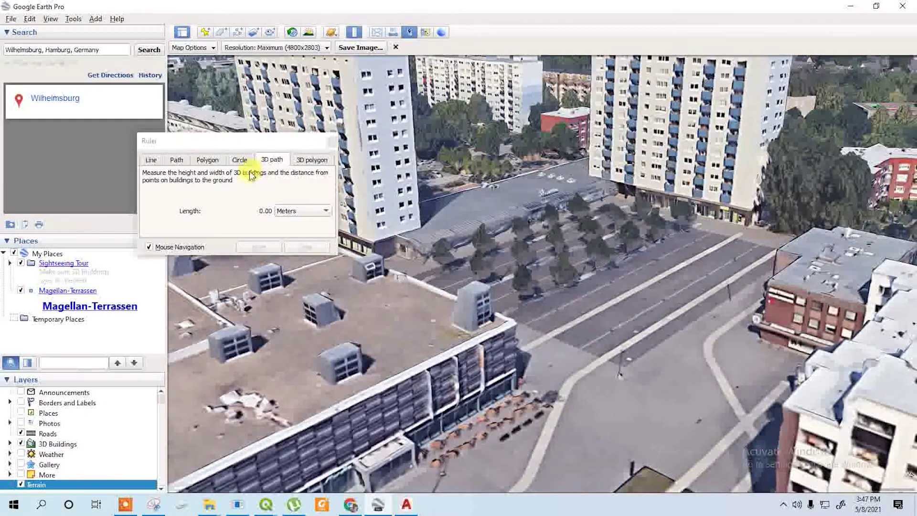
click(296, 211)
click(296, 211)
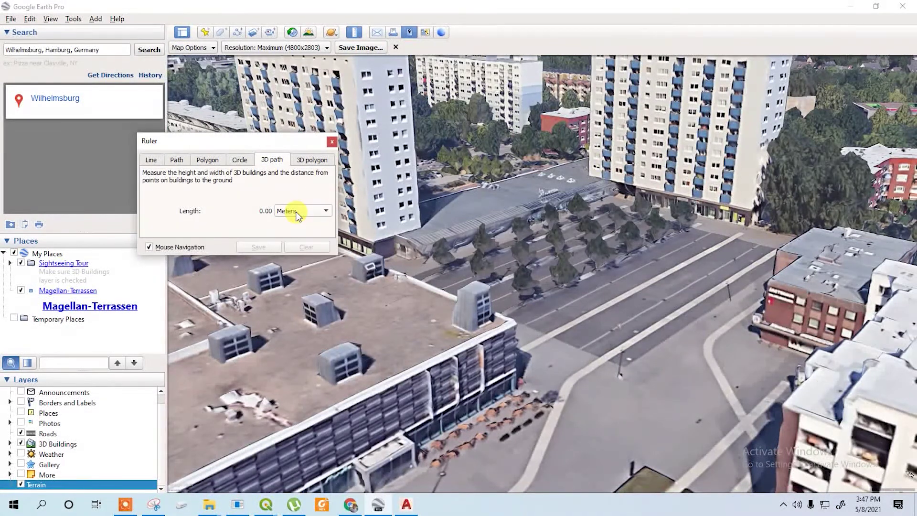
click(296, 212)
click(296, 249)
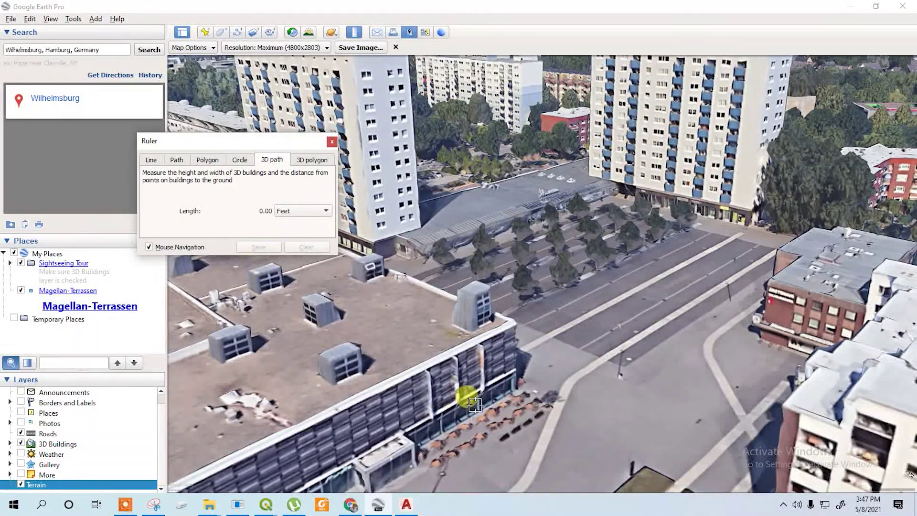
click(514, 390)
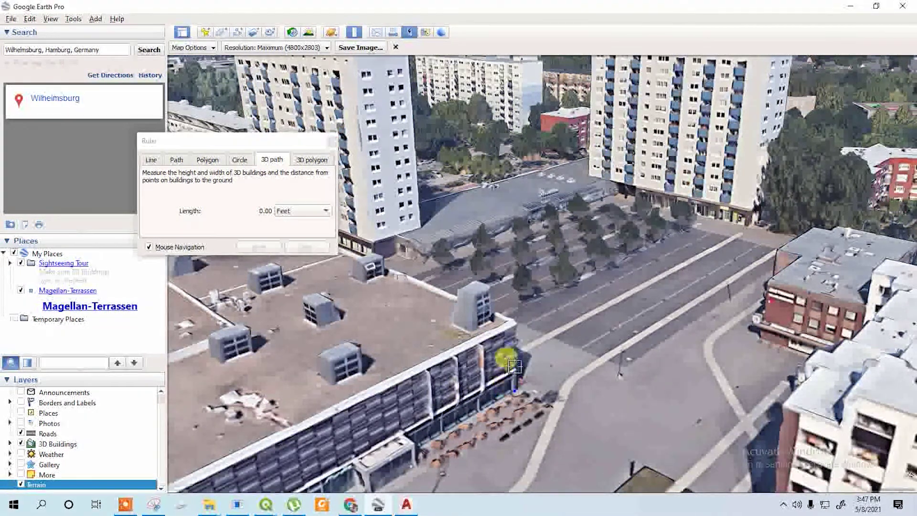
click(513, 323)
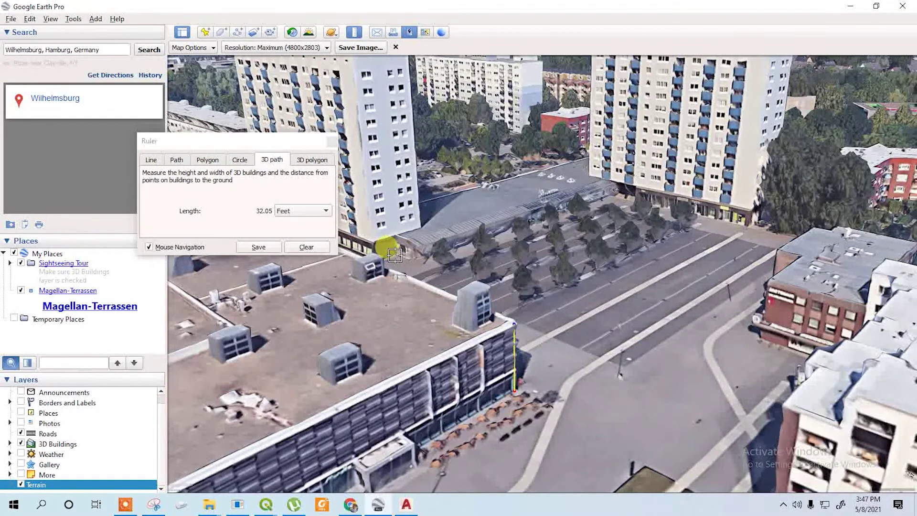
click(302, 249)
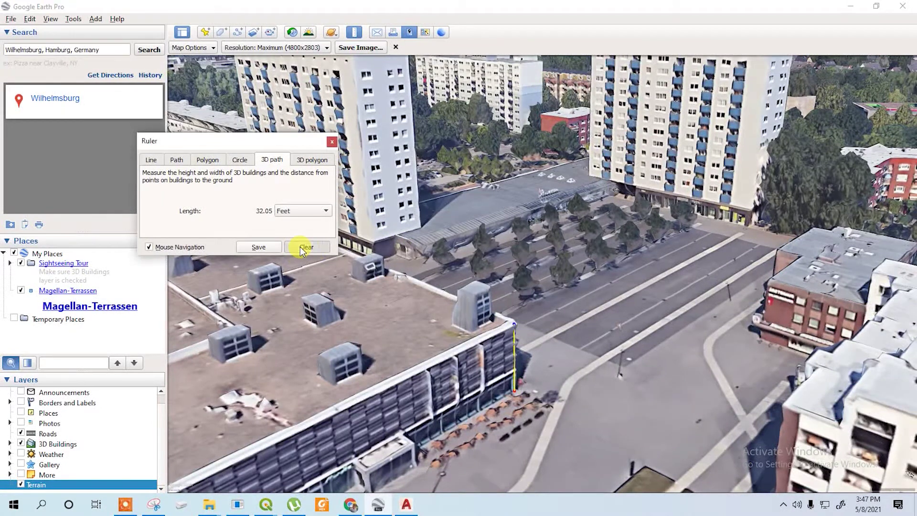
Step: Measure the tall tower's height at 126.80 feet, then return to AutoCAD
click(395, 254)
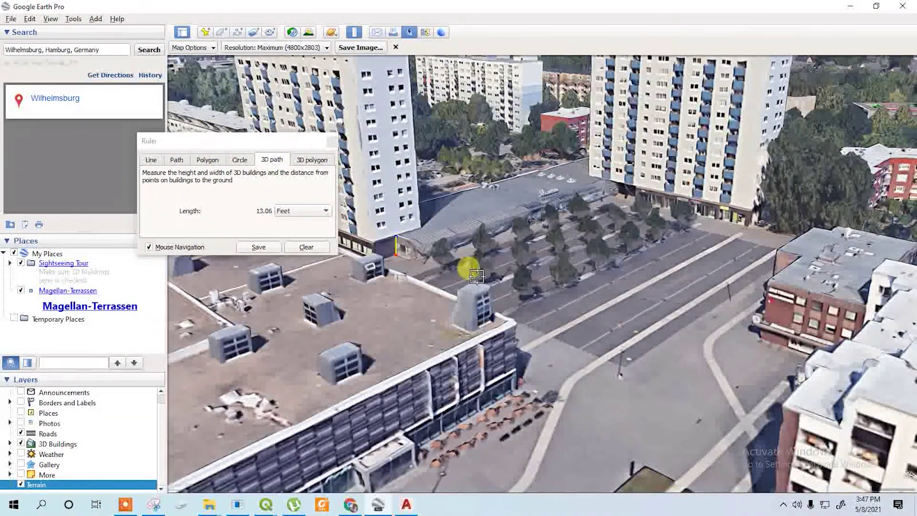
middle_drag(467, 262, 439, 279)
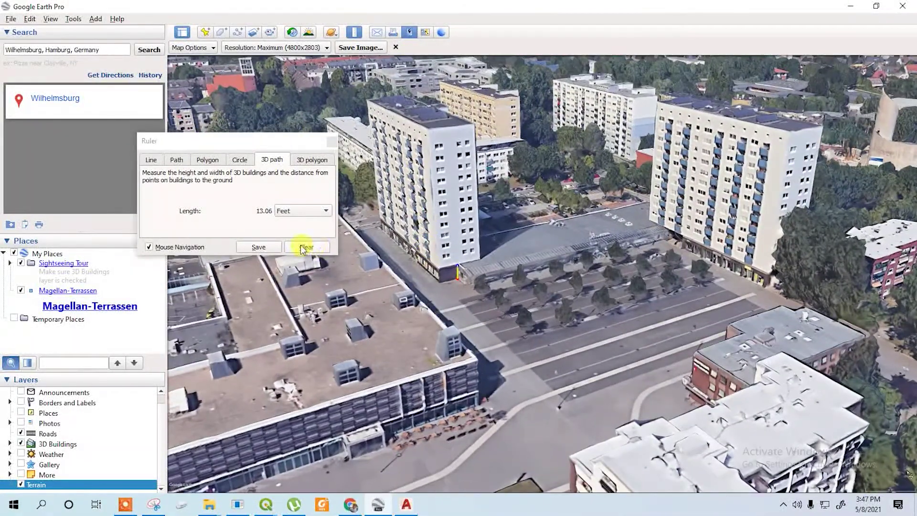
click(302, 247)
click(444, 263)
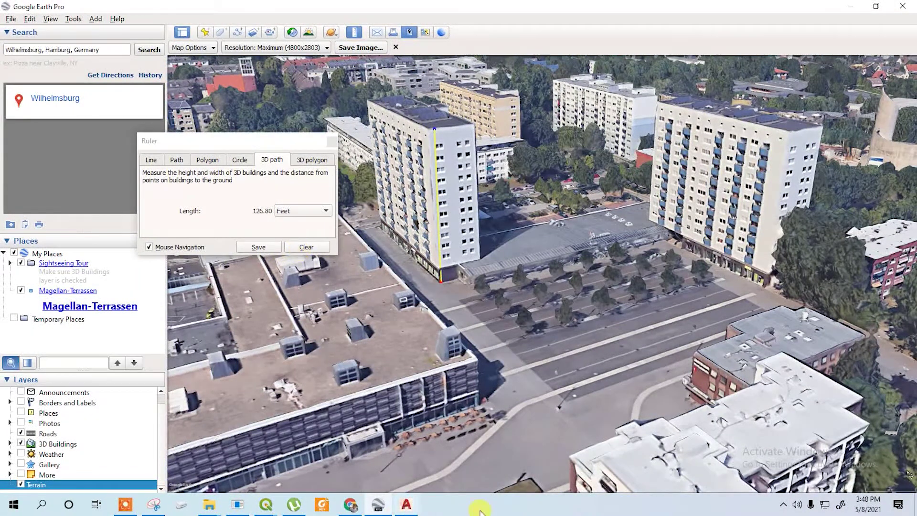
click(418, 507)
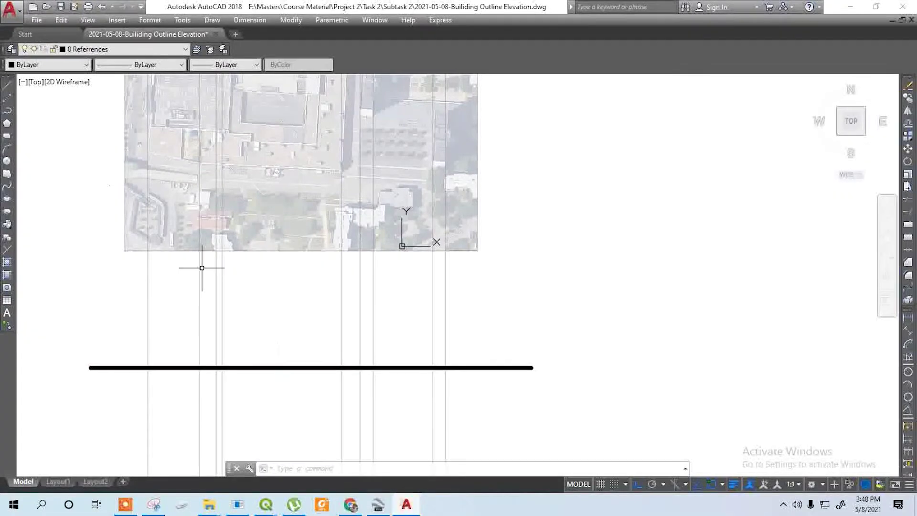
Step: Offset the ground line 32' upward to mark the low building's height
click(7, 100)
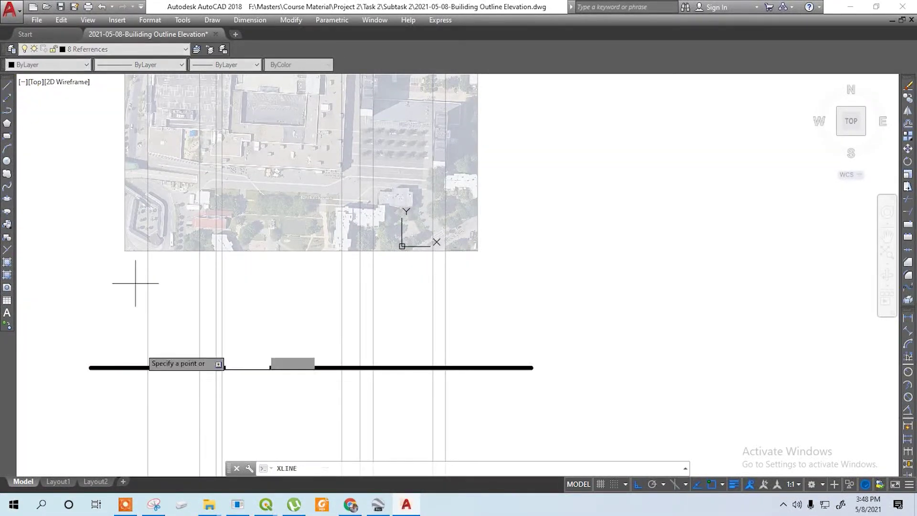
click(90, 367)
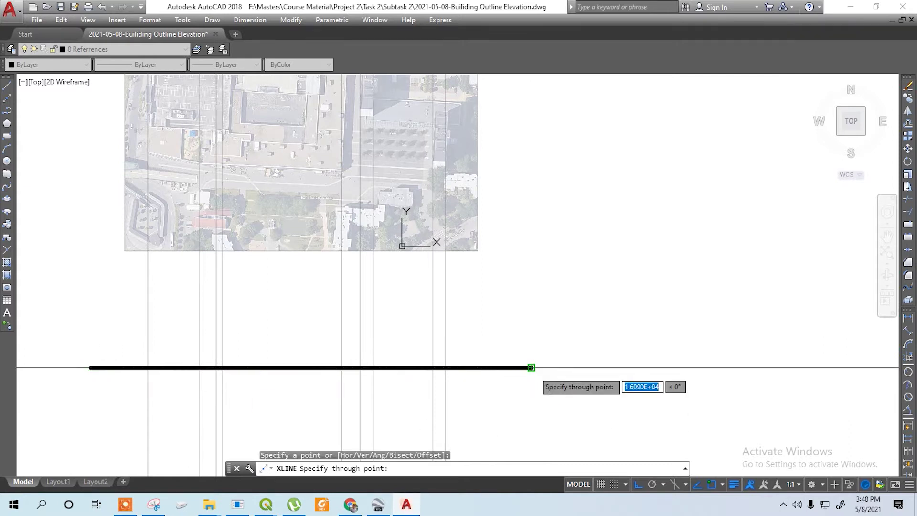
key(Escape)
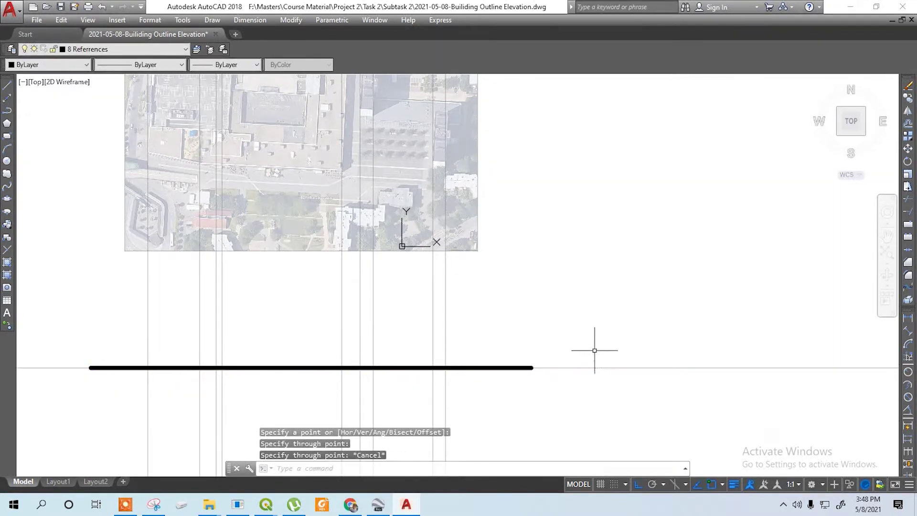
text(o)
key(space)
text(13')
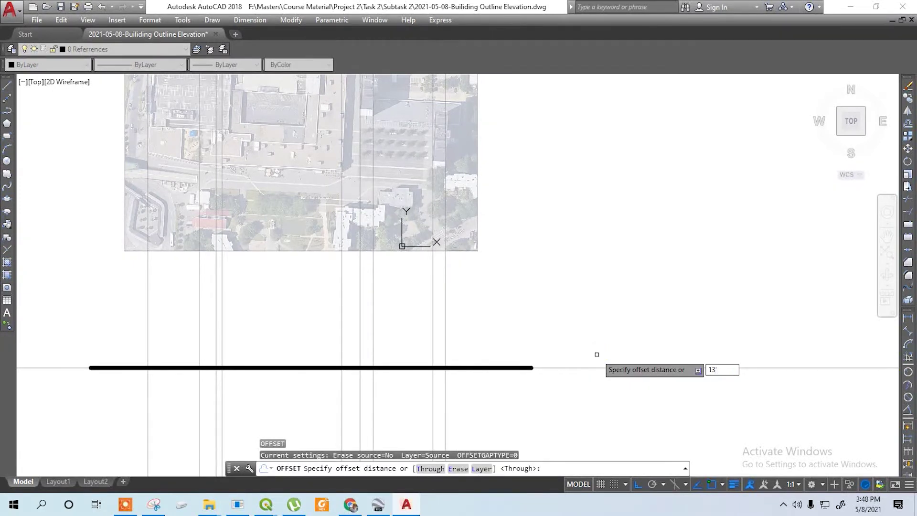
key(Return)
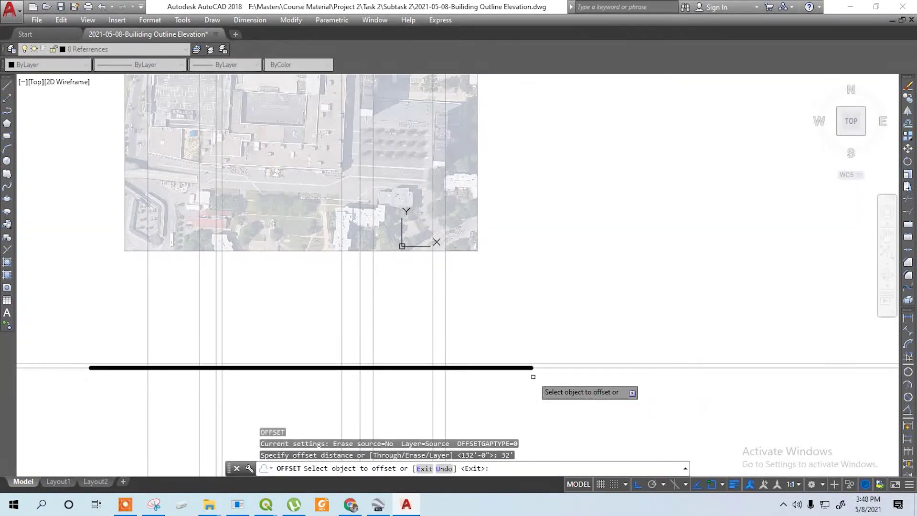
click(553, 365)
click(489, 351)
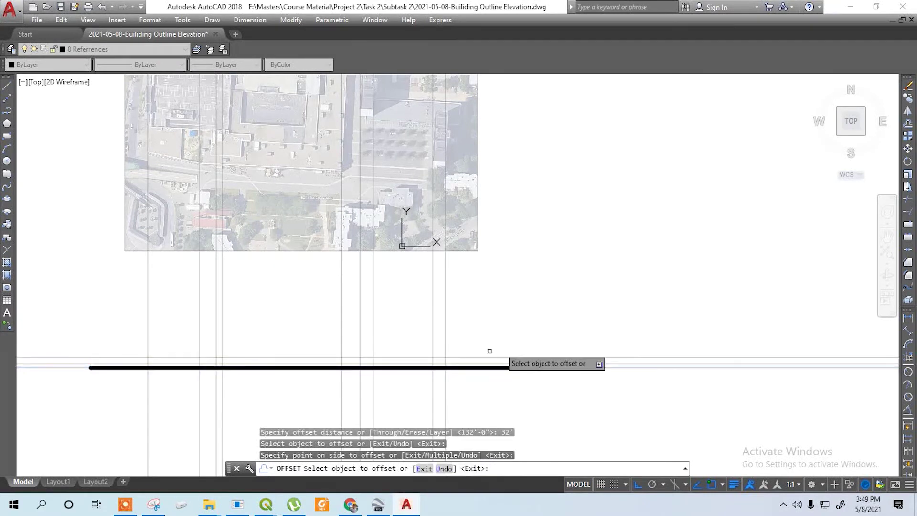
key(Escape)
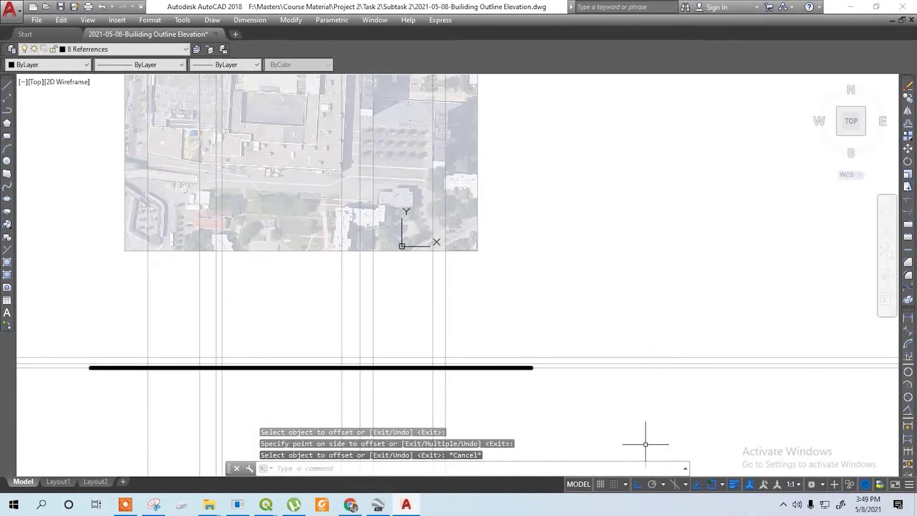
Step: Offset the horizontal line 126' upward to mark the tower's height
text(o)
key(Return)
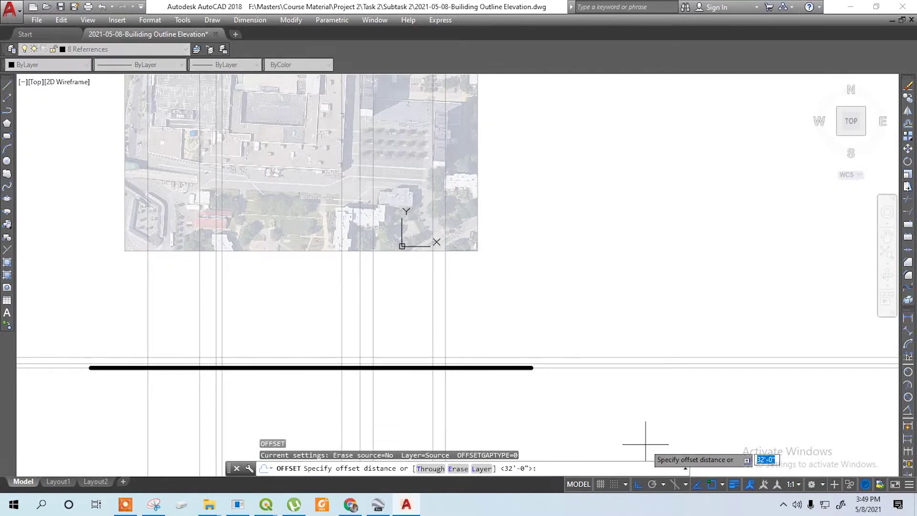
click(384, 511)
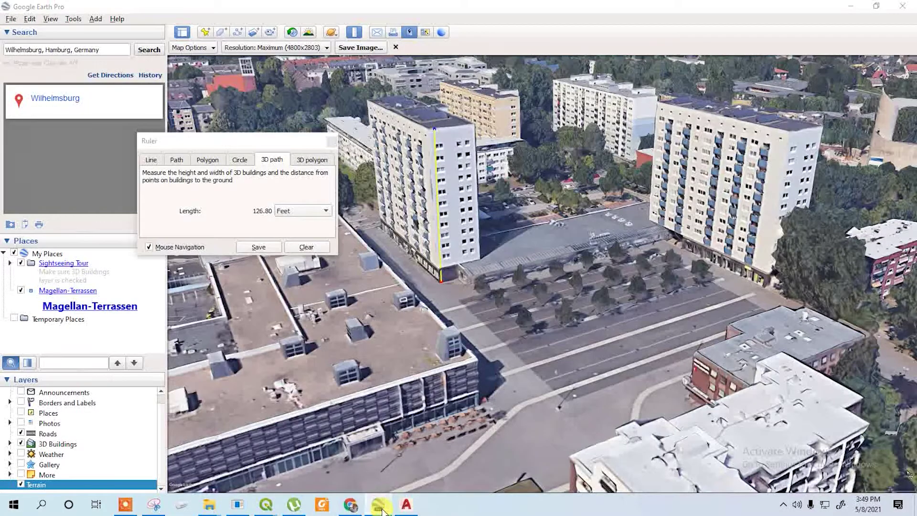
click(383, 511)
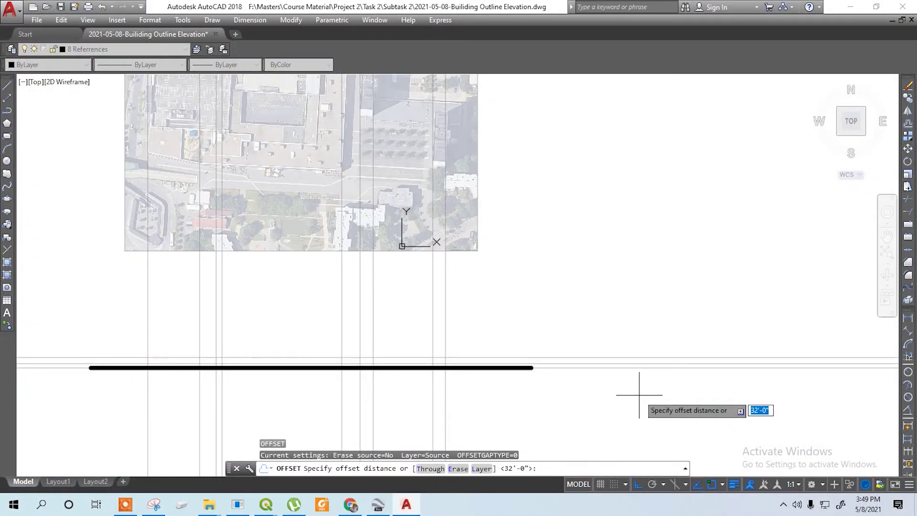
text(126)
key(Return)
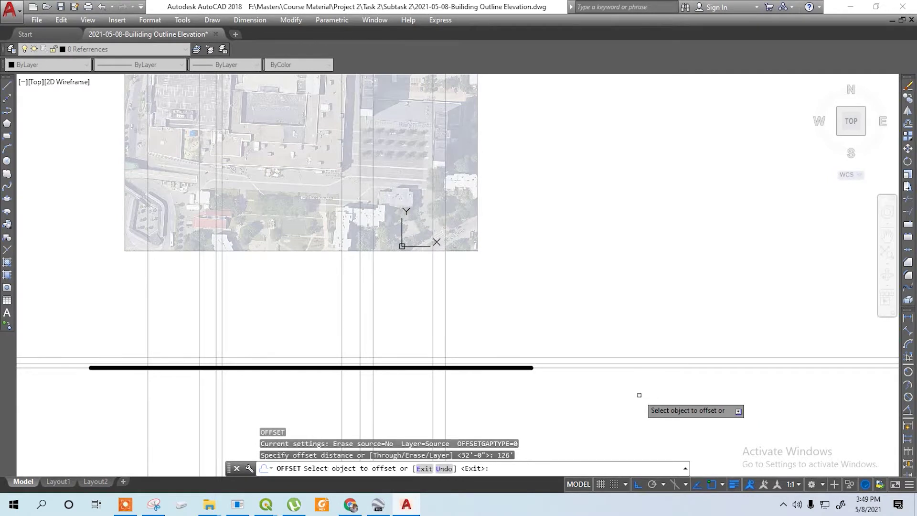
click(552, 365)
click(534, 315)
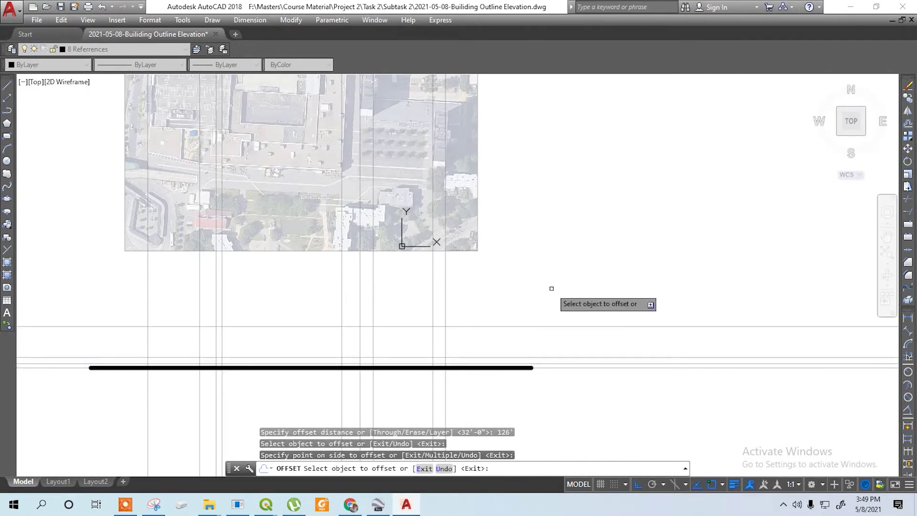
key(Escape)
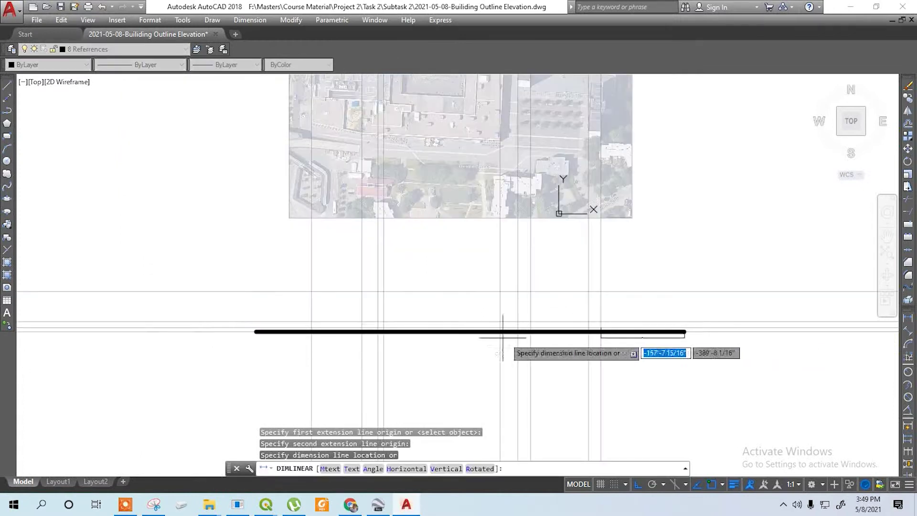
Step: Measure between two points on the drawing with a linear dimension
click(600, 331)
click(686, 330)
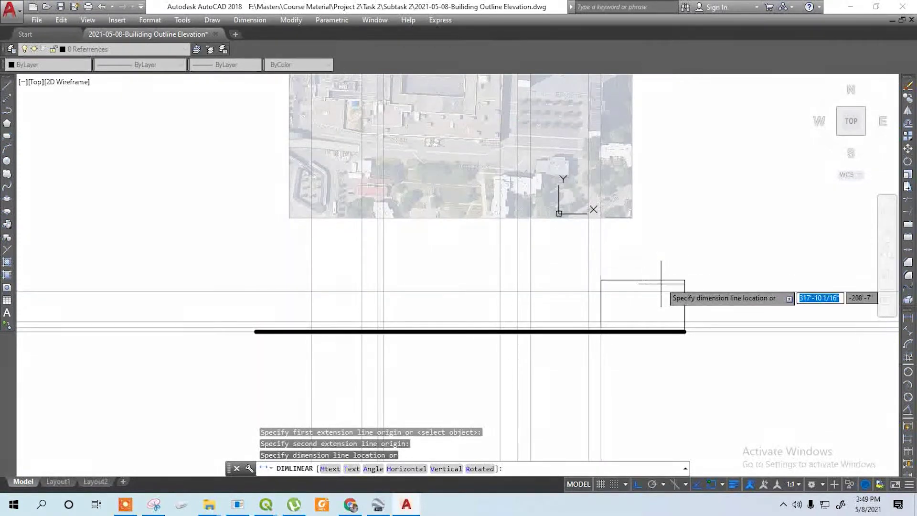
key(Escape)
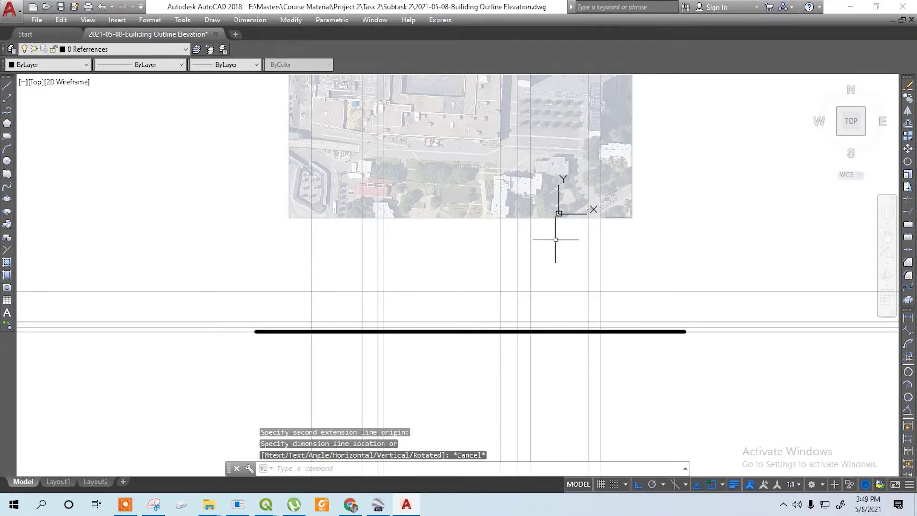
scroll(554, 258, up, 6)
scroll(522, 240, down, 6)
scroll(506, 269, up, 2)
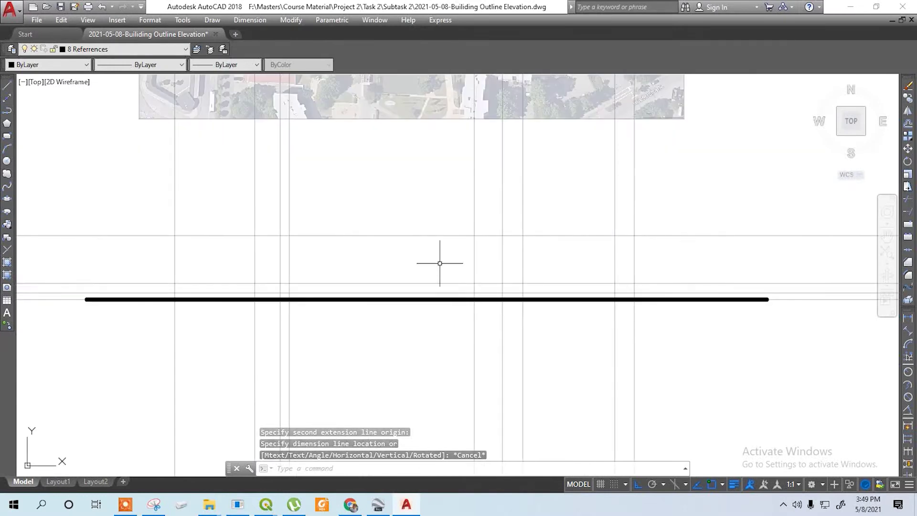
click(250, 19)
click(264, 45)
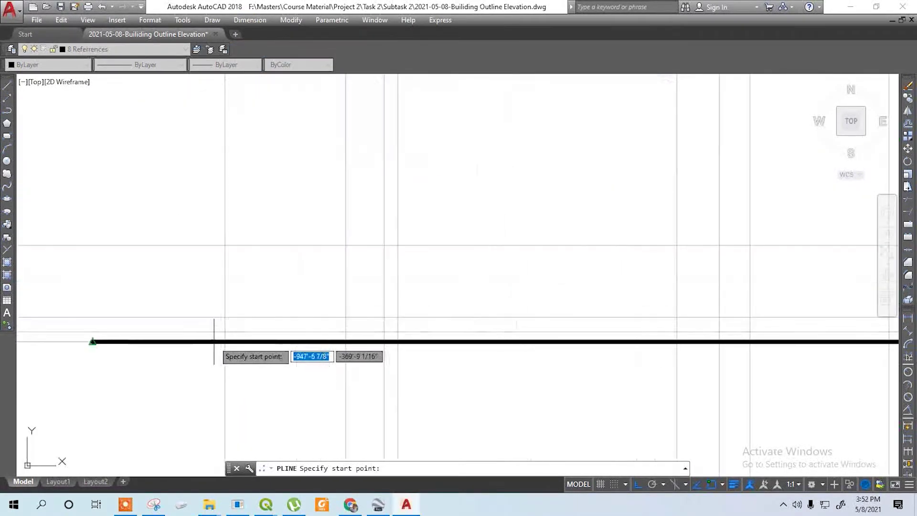
scroll(214, 322, up, 4)
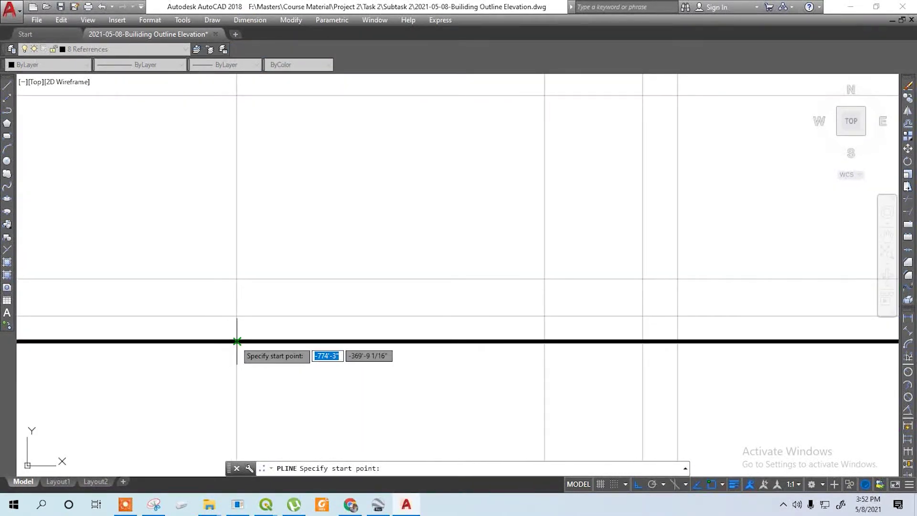
Step: Draw the low building outline with Ortho, from the ground line up to the 32' line
click(237, 341)
click(236, 279)
scroll(237, 279, down, 3)
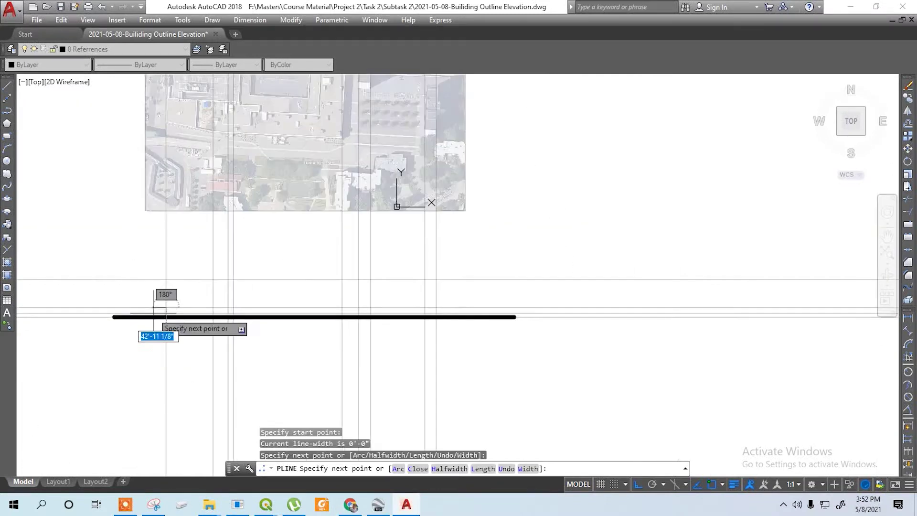
scroll(391, 308, up, 2)
scroll(382, 306, down, 1)
scroll(377, 302, down, 3)
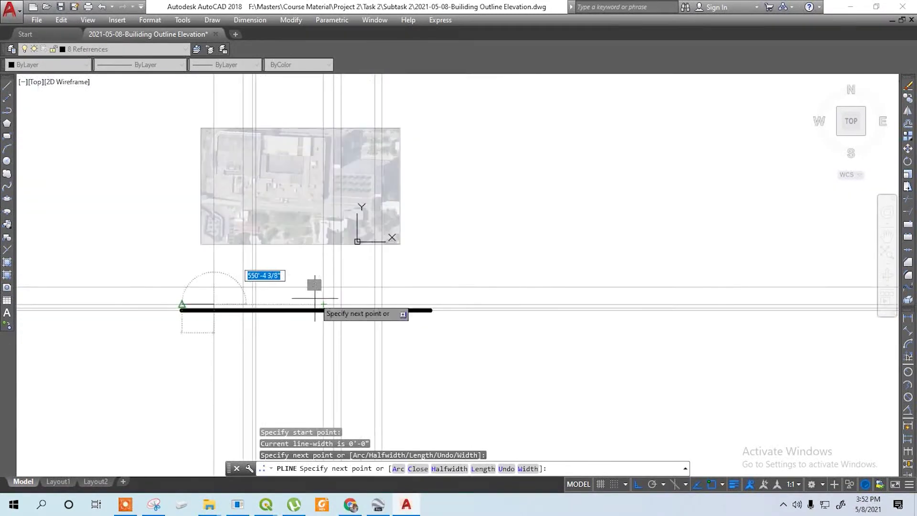
scroll(327, 296, up, 4)
scroll(348, 300, down, 2)
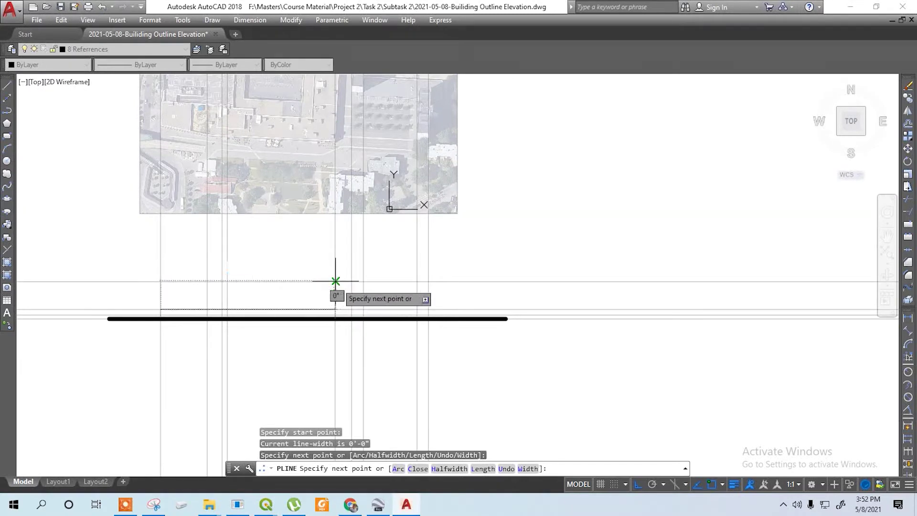
scroll(333, 291, up, 2)
scroll(332, 331, down, 3)
scroll(331, 348, up, 2)
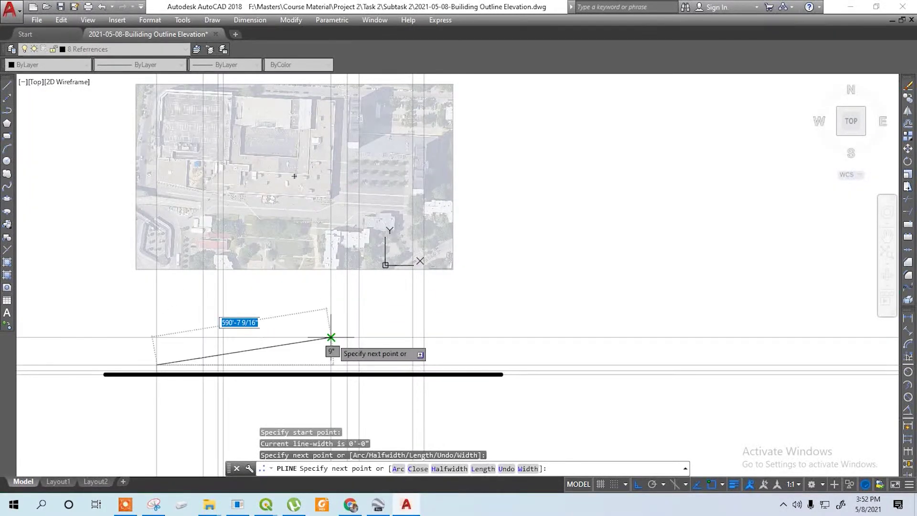
key(F8)
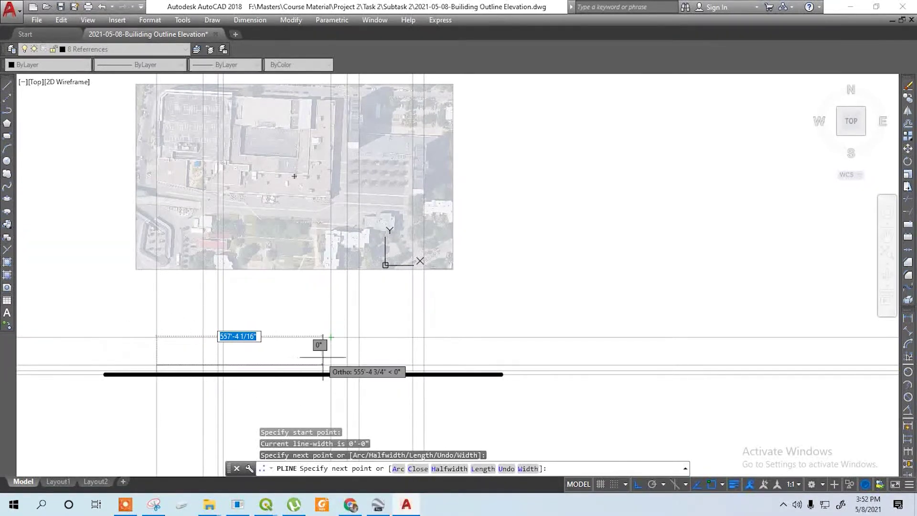
click(330, 365)
scroll(330, 364, up, 2)
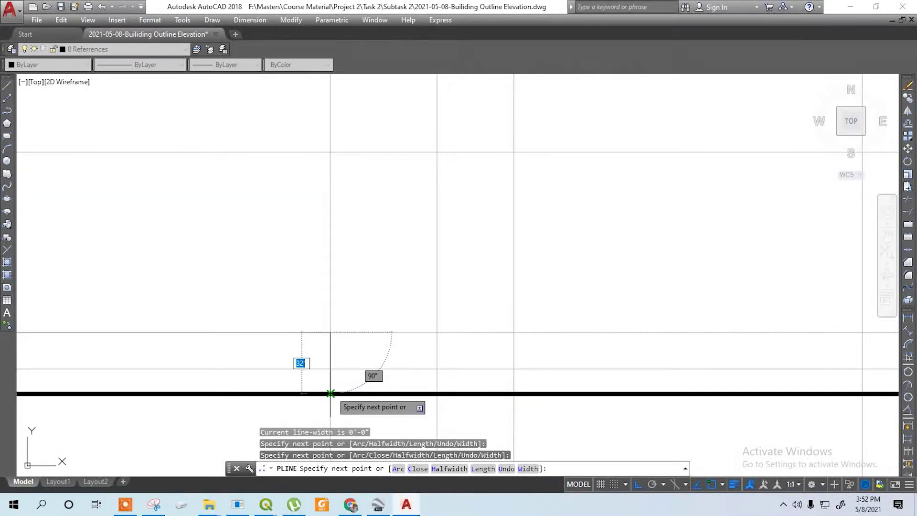
click(330, 368)
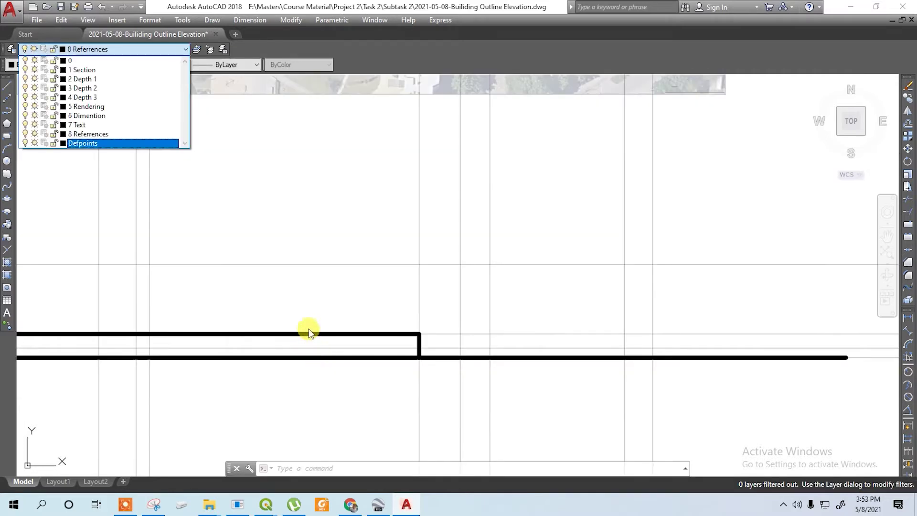
Step: Select the low building outline and make 4 Depth 3 the current layer
click(308, 329)
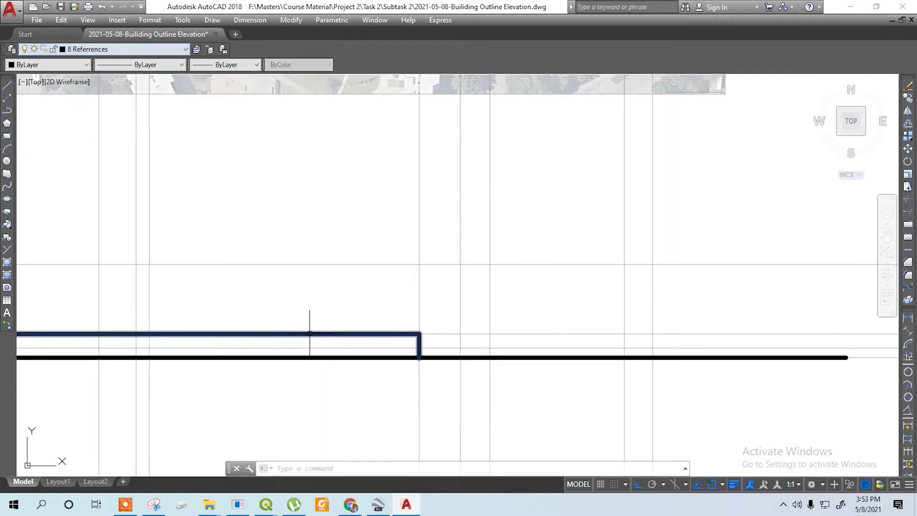
click(310, 334)
click(51, 64)
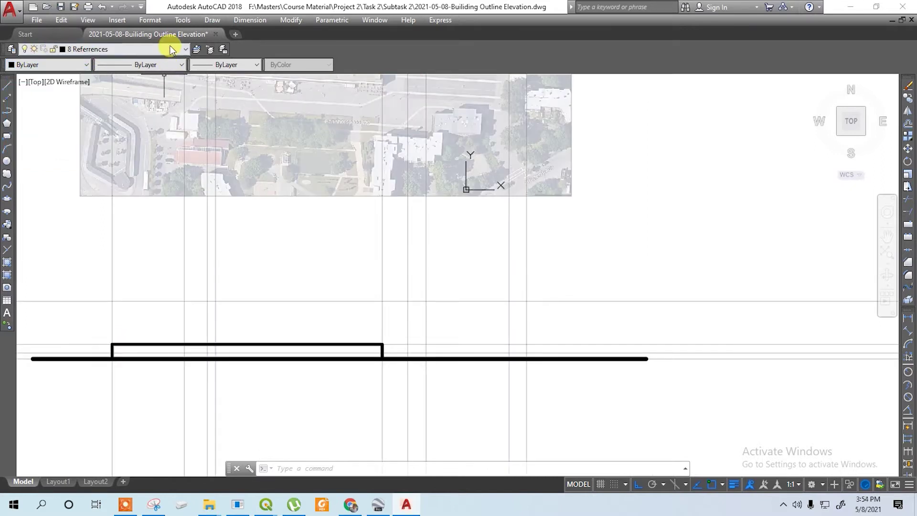
click(171, 49)
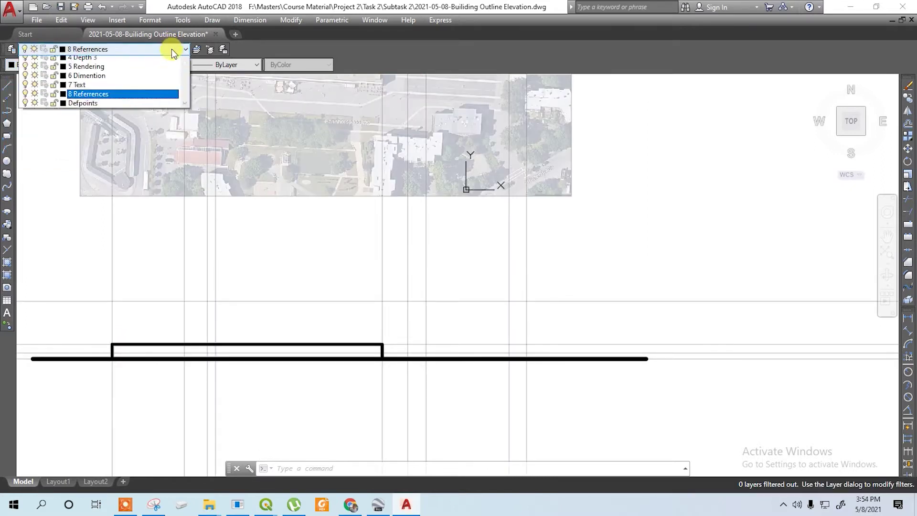
scroll(93, 89, up, 3)
click(97, 93)
middle_drag(382, 319, 348, 314)
Step: Draw the first narrow tower outline as a polyline rising from the ground line
click(7, 112)
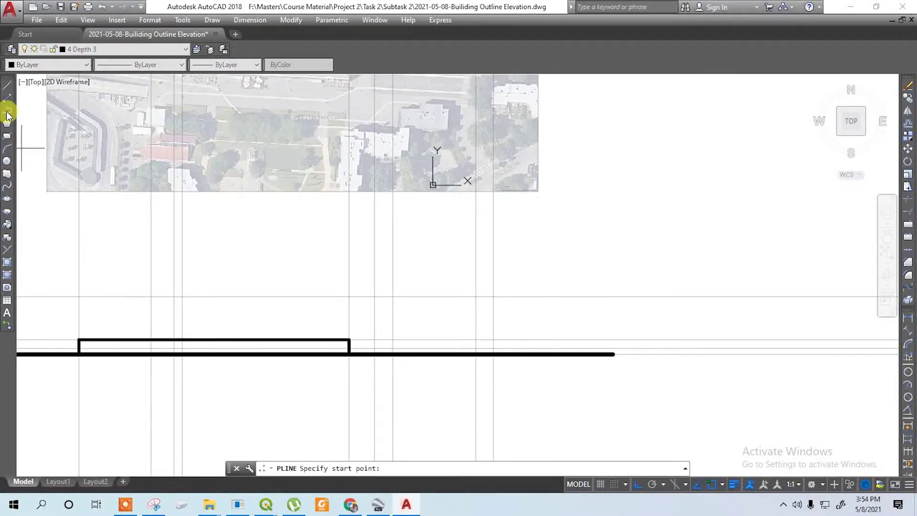
click(375, 354)
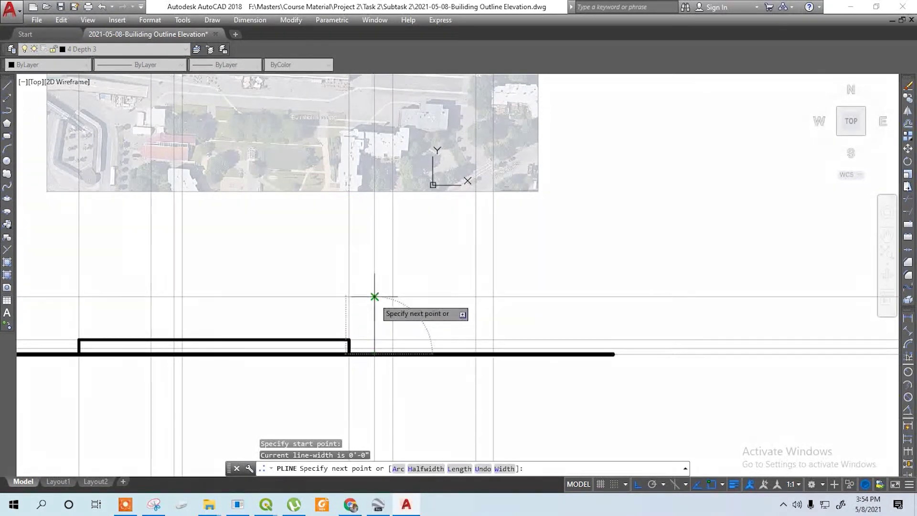
click(393, 297)
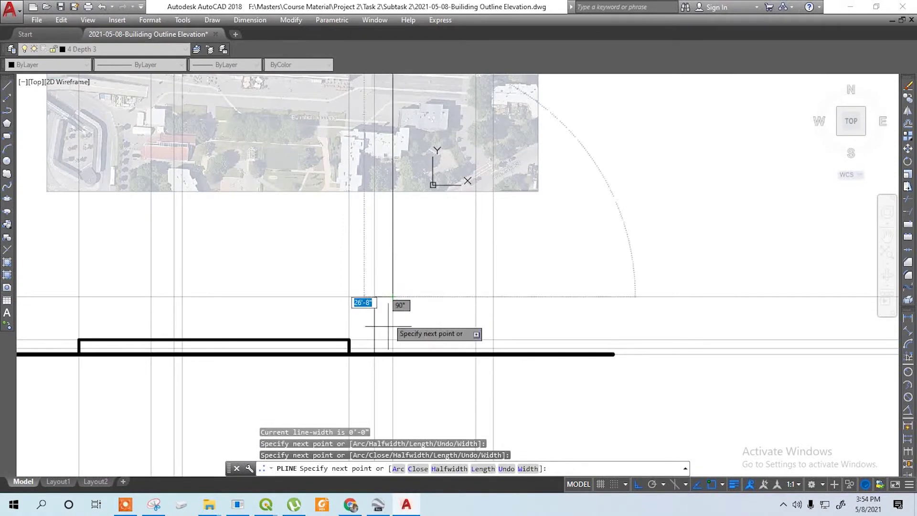
click(393, 354)
key(Escape)
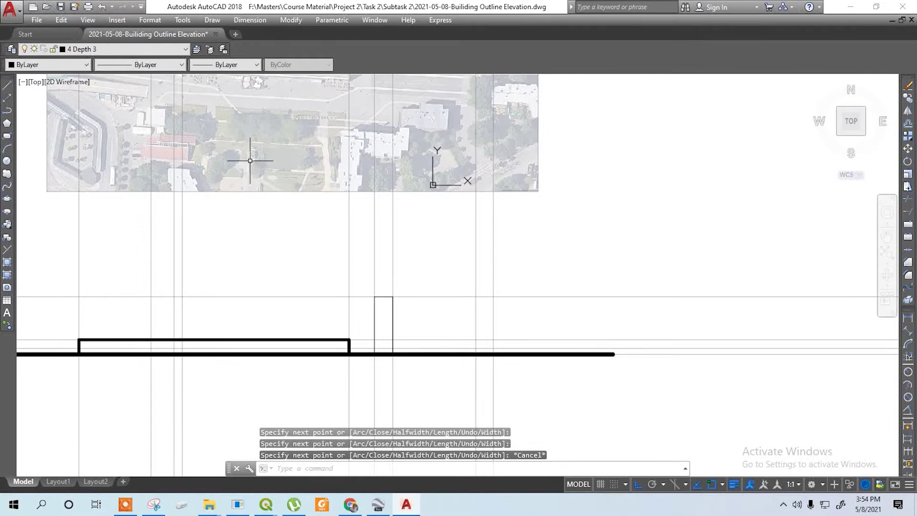
Step: Draw the second narrow tower rectangle as a polyline to its right
click(8, 111)
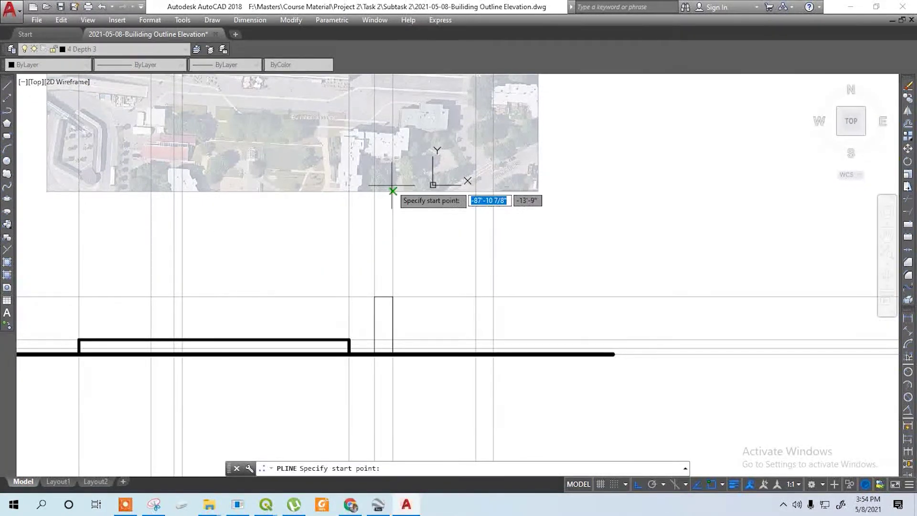
scroll(375, 278, down, 2)
scroll(411, 243, up, 2)
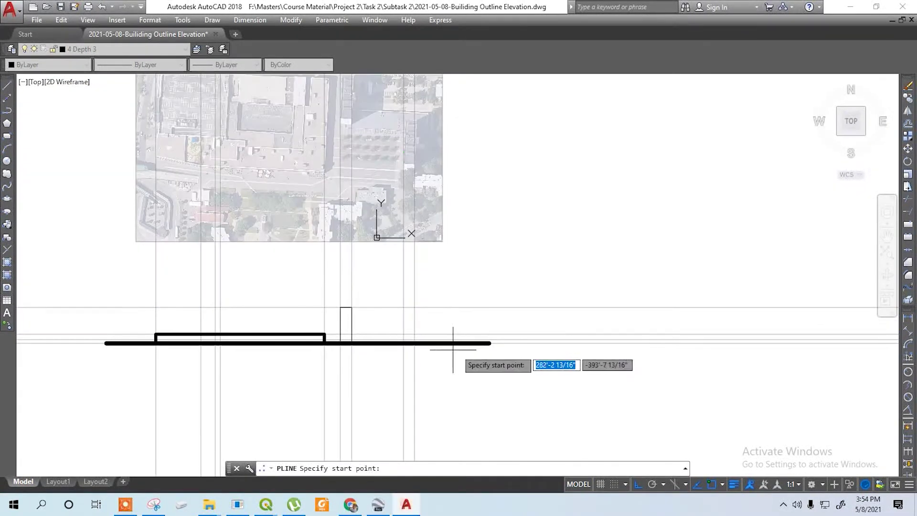
scroll(419, 343, up, 2)
click(395, 342)
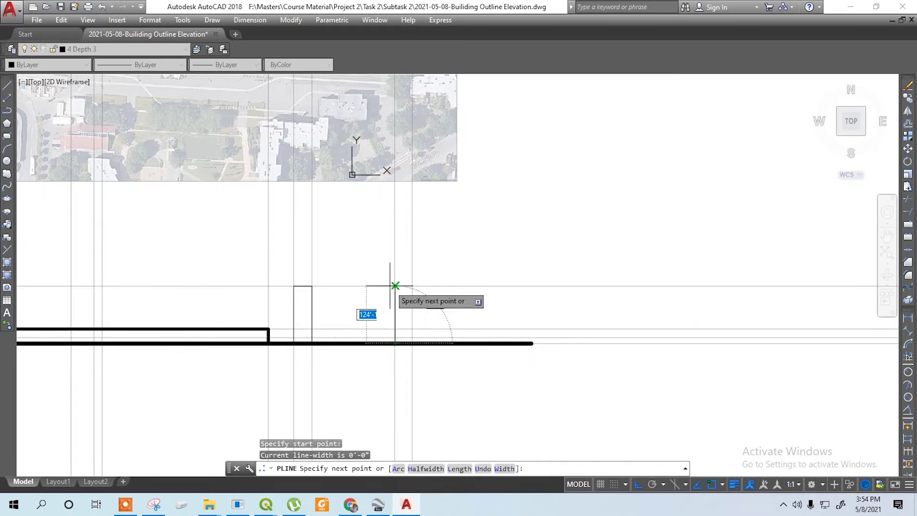
click(395, 285)
click(412, 286)
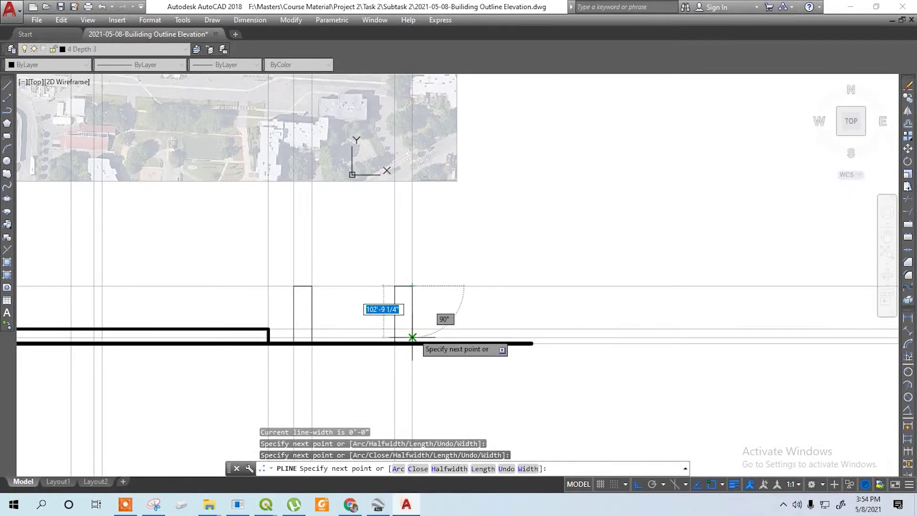
click(412, 343)
key(Escape)
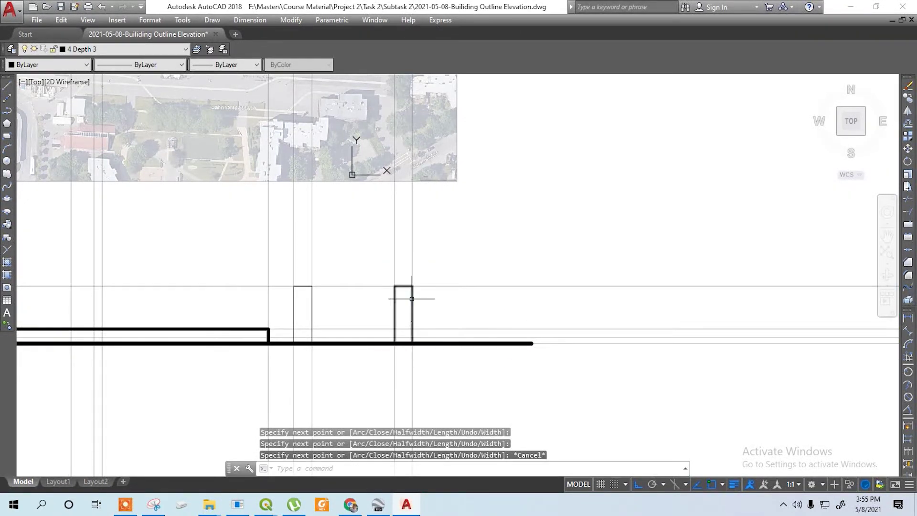
Step: Move the right-hand tower outline onto layer 2 Depth 1
click(412, 298)
click(152, 49)
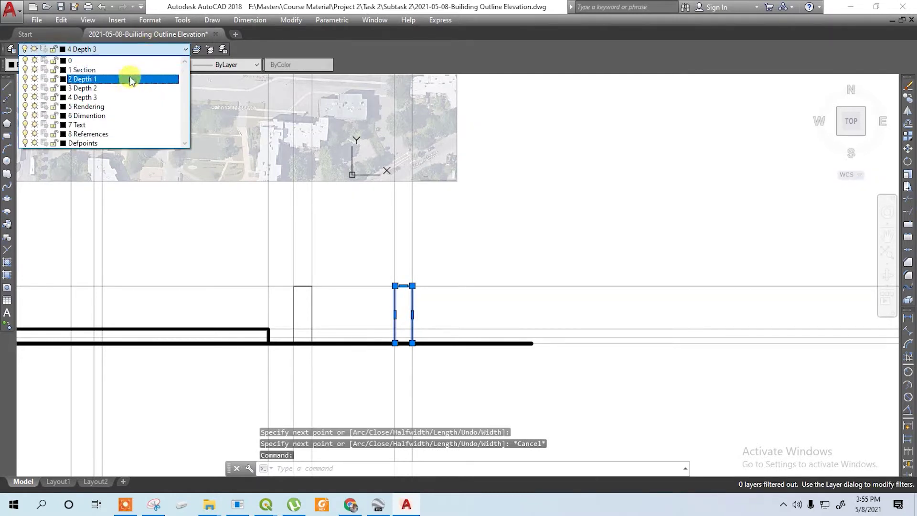
click(129, 80)
key(Escape)
scroll(338, 333, up, 4)
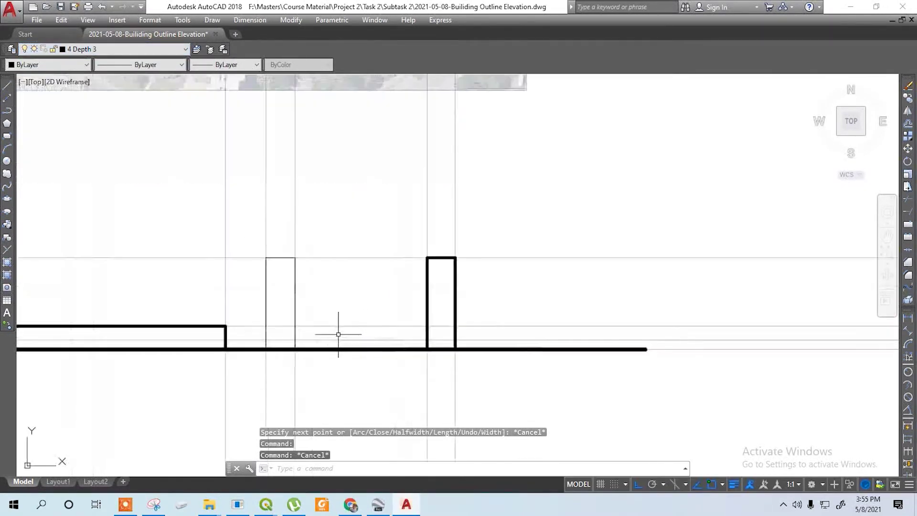
scroll(307, 314, down, 2)
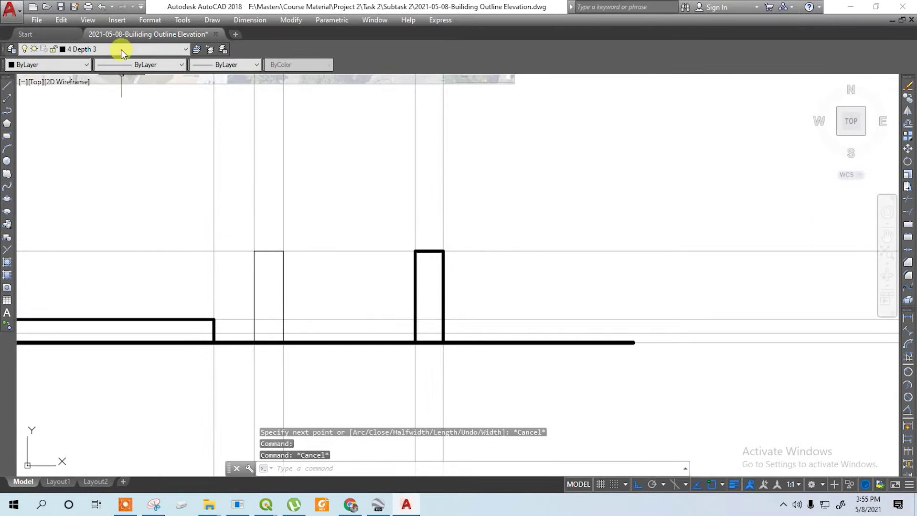
Step: Draw a horizontal construction line through the tower bases, then delete it
click(7, 101)
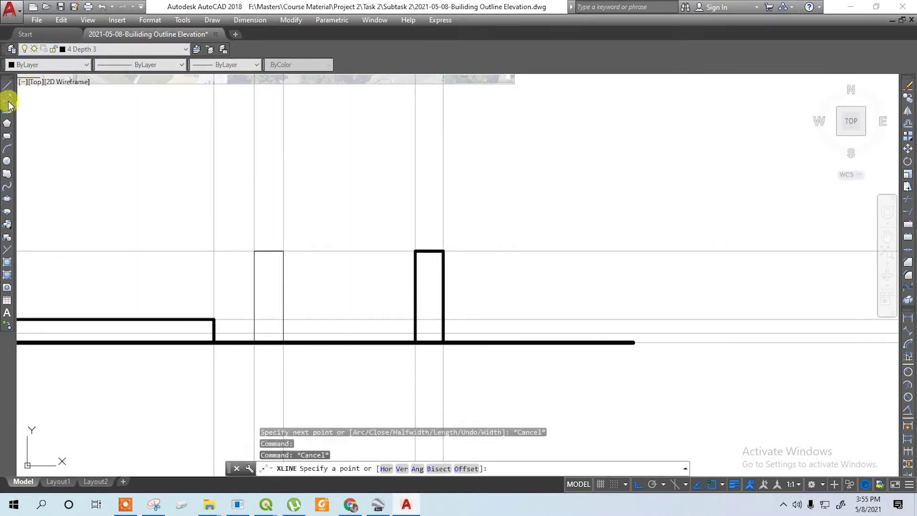
click(282, 332)
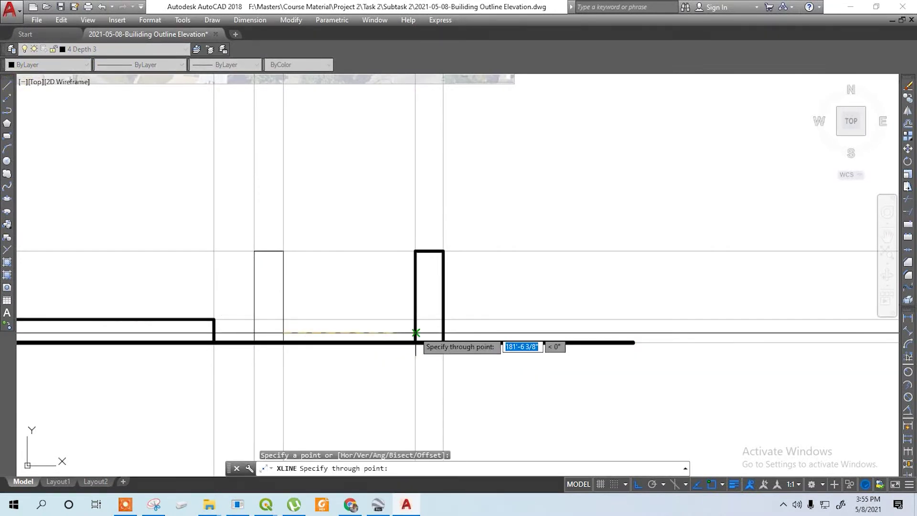
click(415, 333)
key(Escape)
click(375, 333)
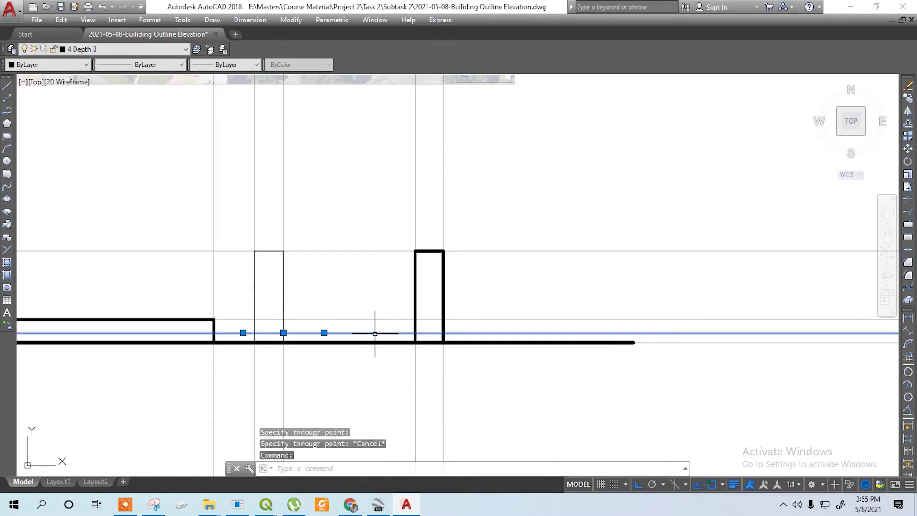
key(Delete)
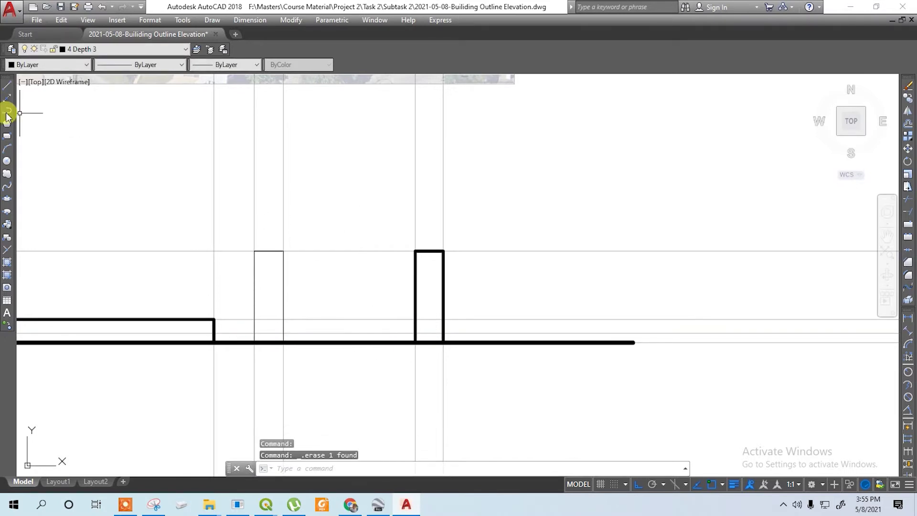
Step: Draw a line joining the two towers' inner edges just above the ground line
click(7, 88)
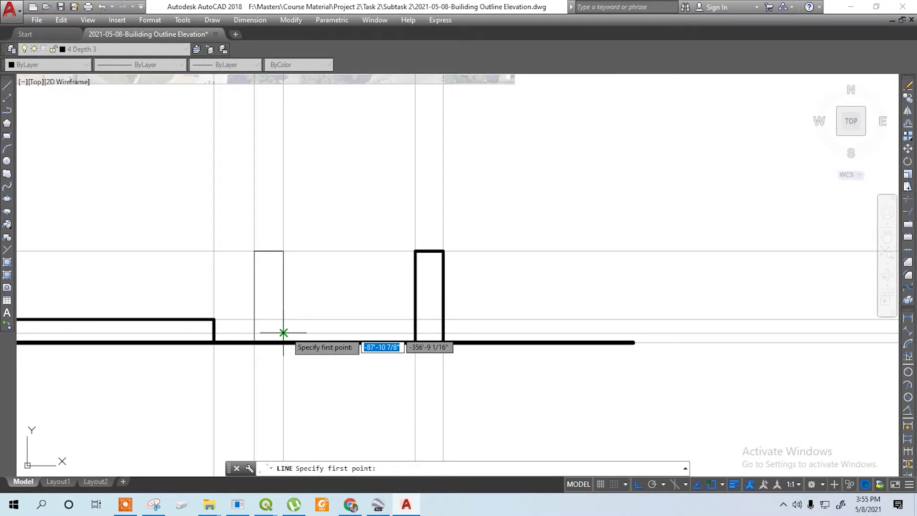
click(283, 332)
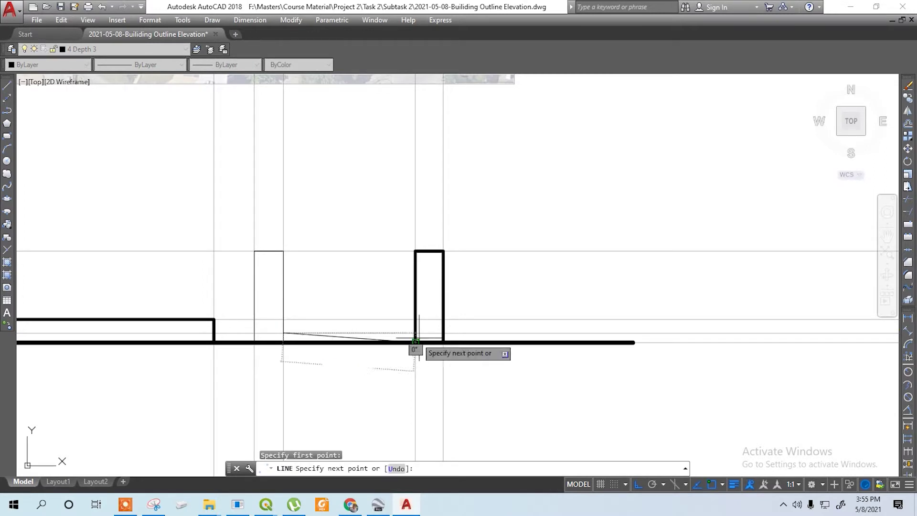
click(415, 332)
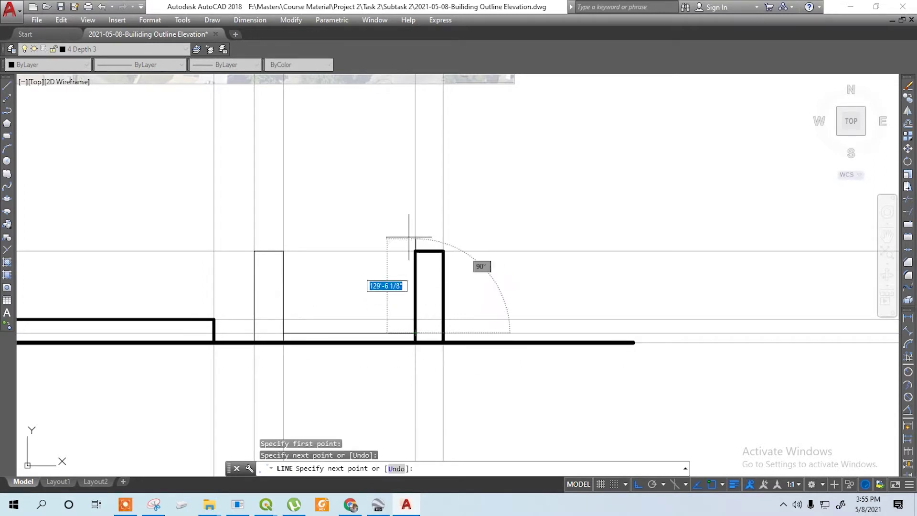
key(Escape)
click(340, 333)
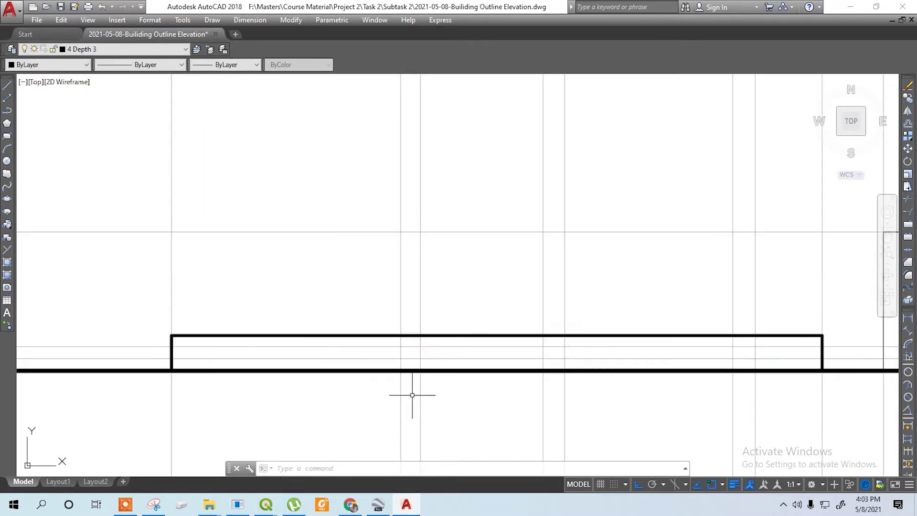
Step: Switch to layer 5 Rendering and draw a short line near the ground line
click(164, 50)
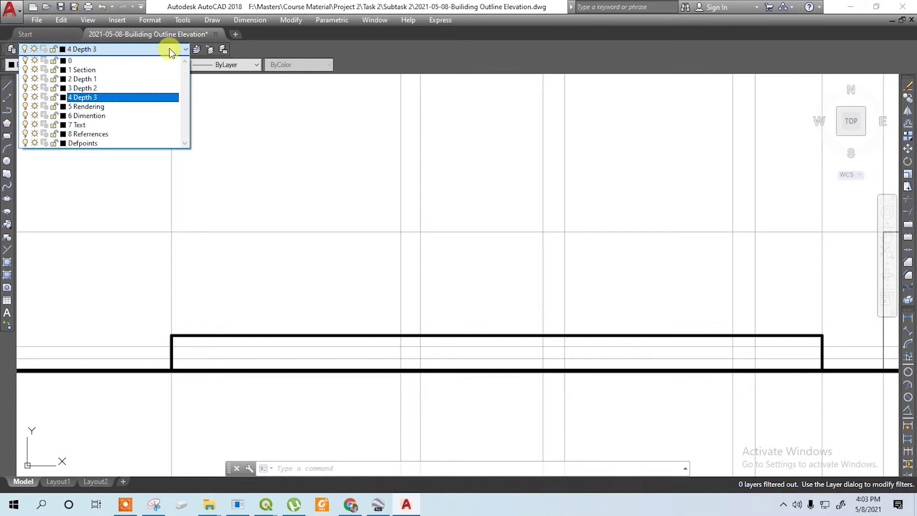
click(119, 105)
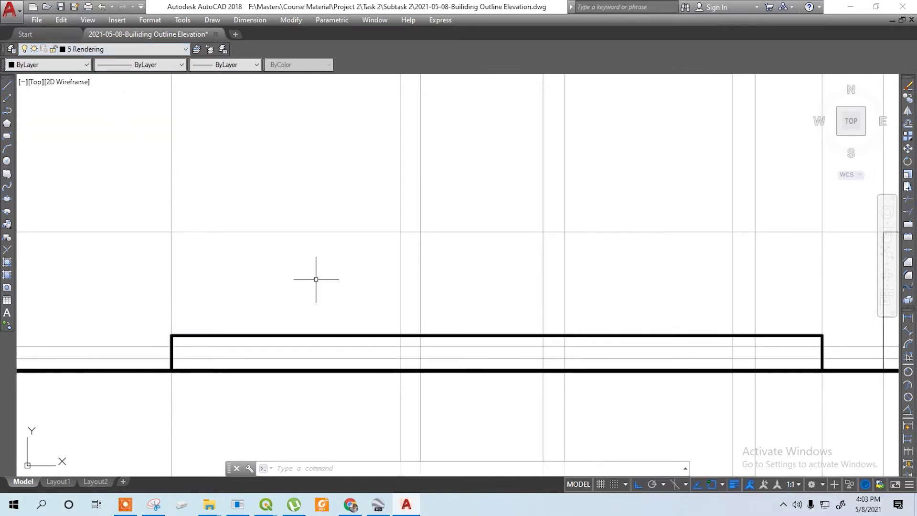
click(7, 87)
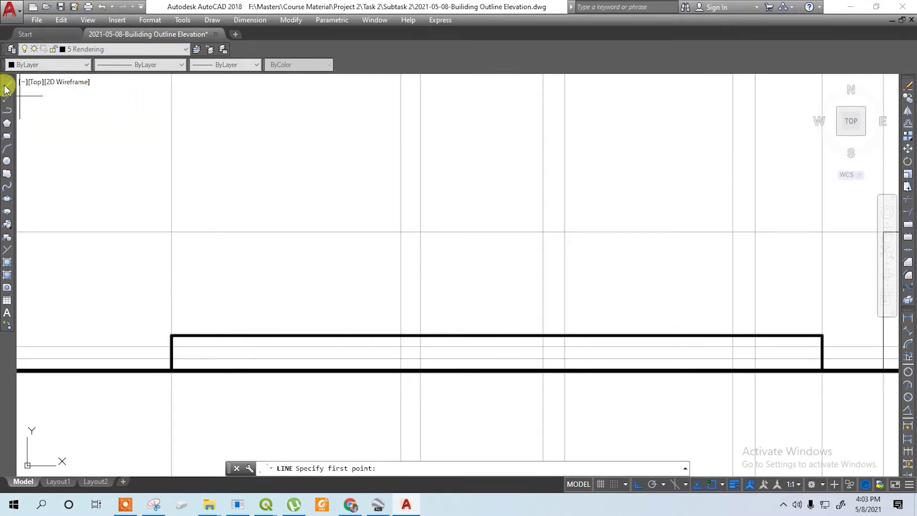
click(401, 370)
click(400, 370)
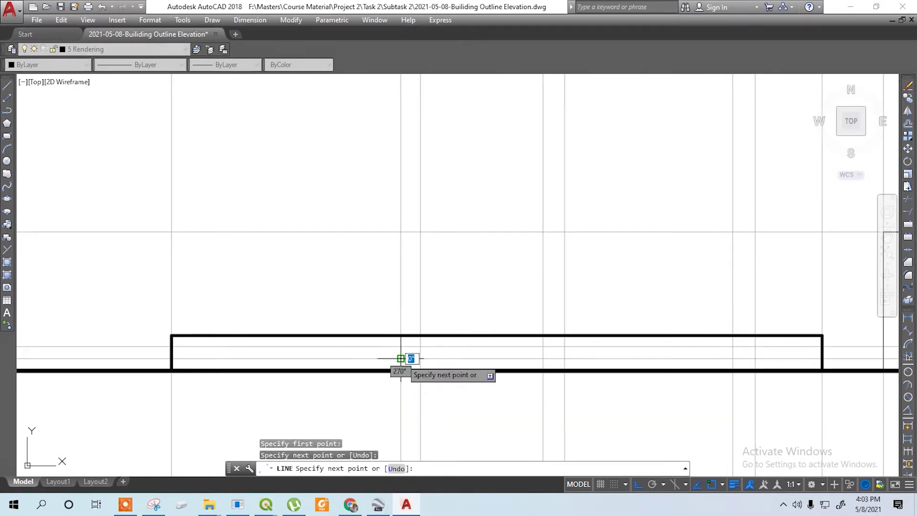
key(Escape)
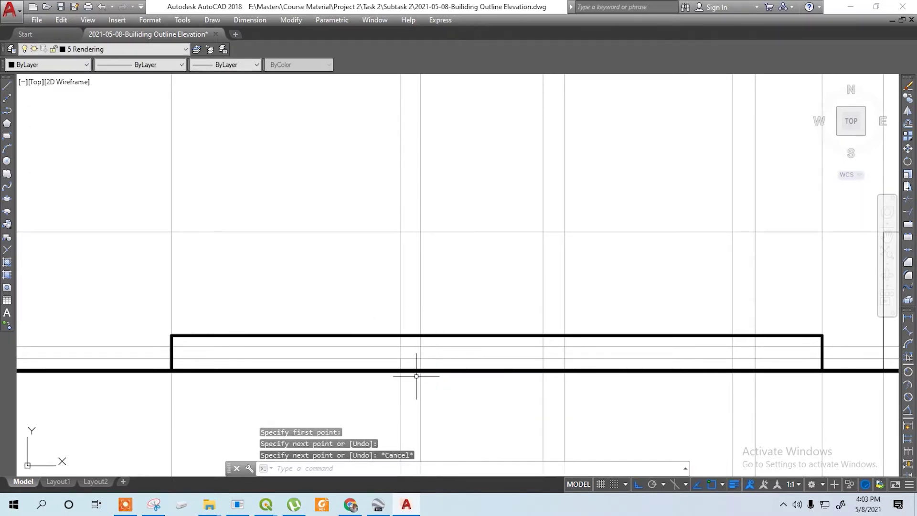
Step: Offset the short line and the vertical line 5' to the left, then crossing-select them
key(Return)
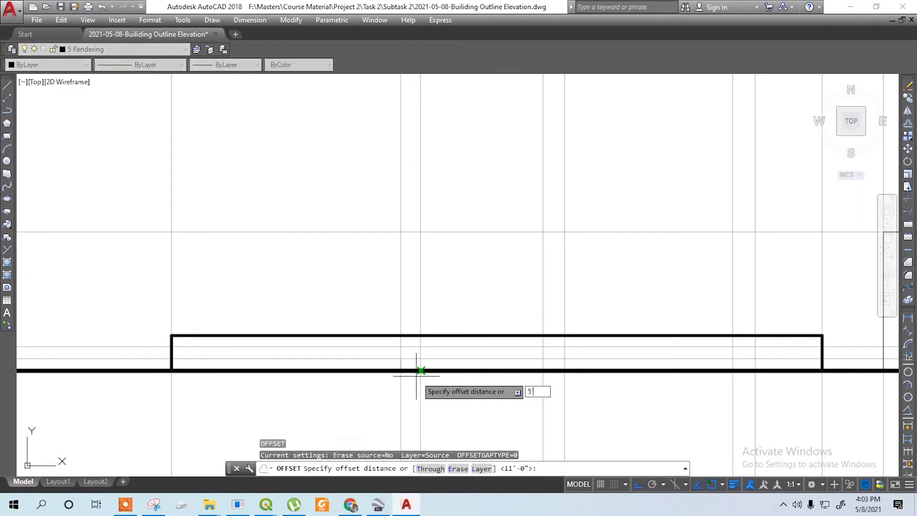
text(5')
key(Return)
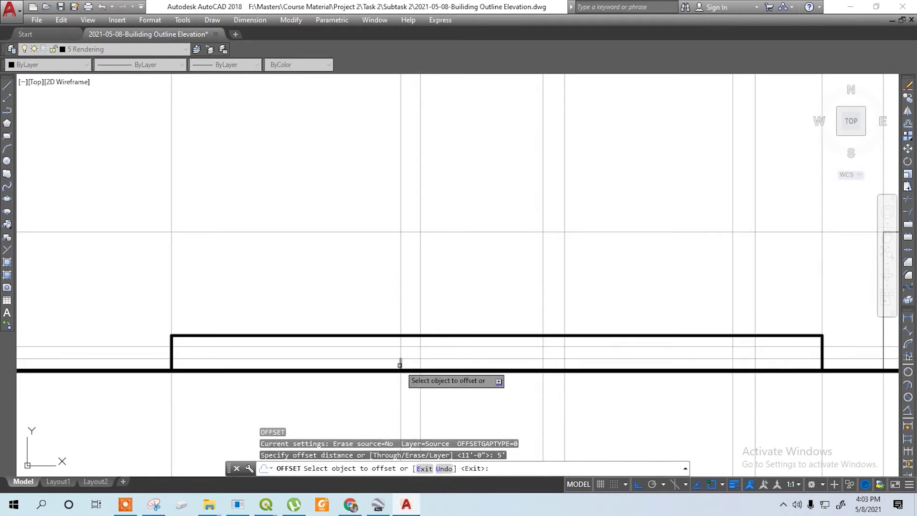
click(400, 364)
click(391, 362)
scroll(388, 367, up, 5)
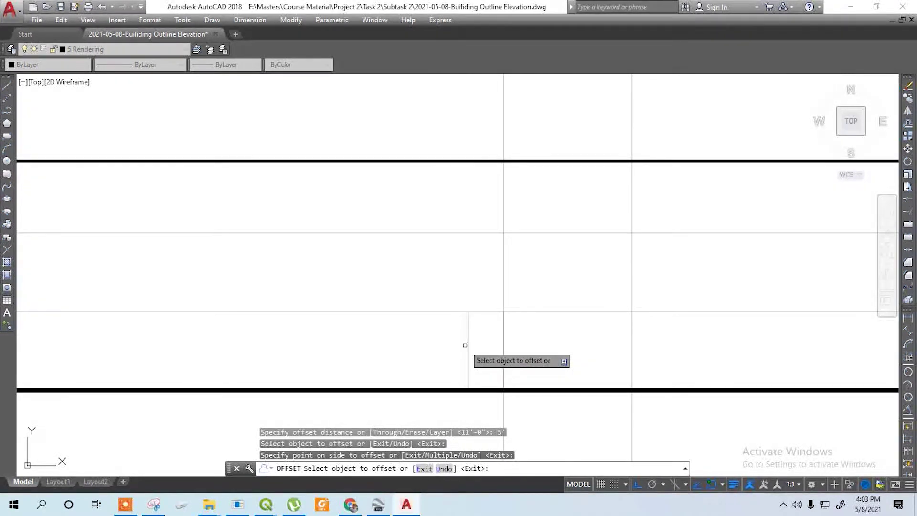
click(466, 346)
click(406, 350)
scroll(460, 353, down, 4)
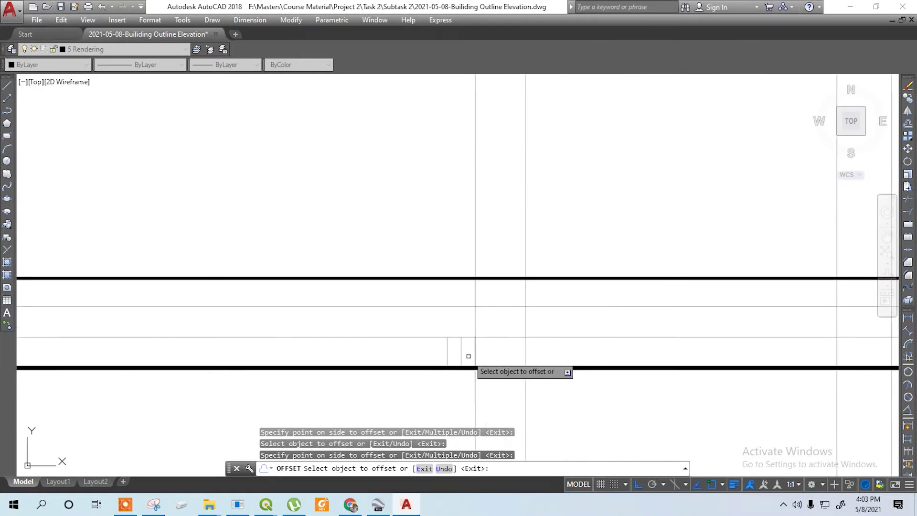
key(Escape)
click(464, 356)
Step: Copy the pair of short vertical hatch lines three times leftward along the ground line
click(425, 357)
text(c)
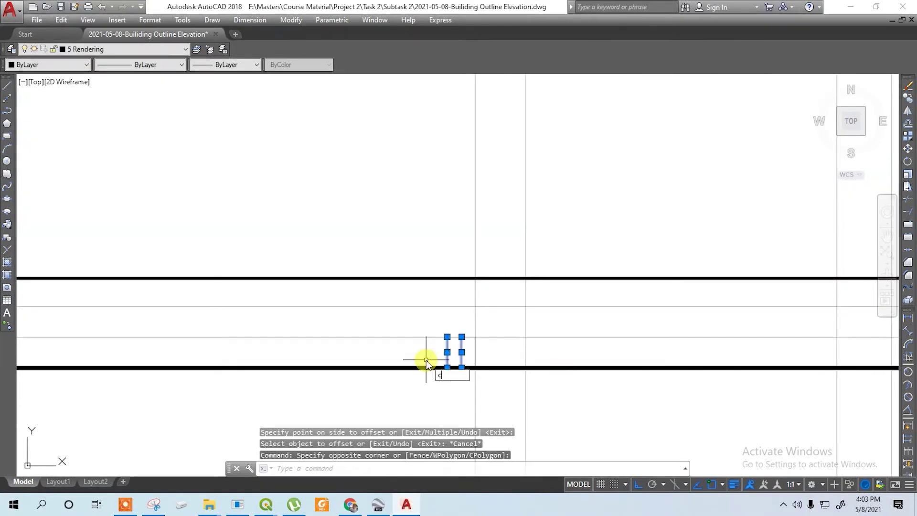
text(o)
key(Return)
click(458, 366)
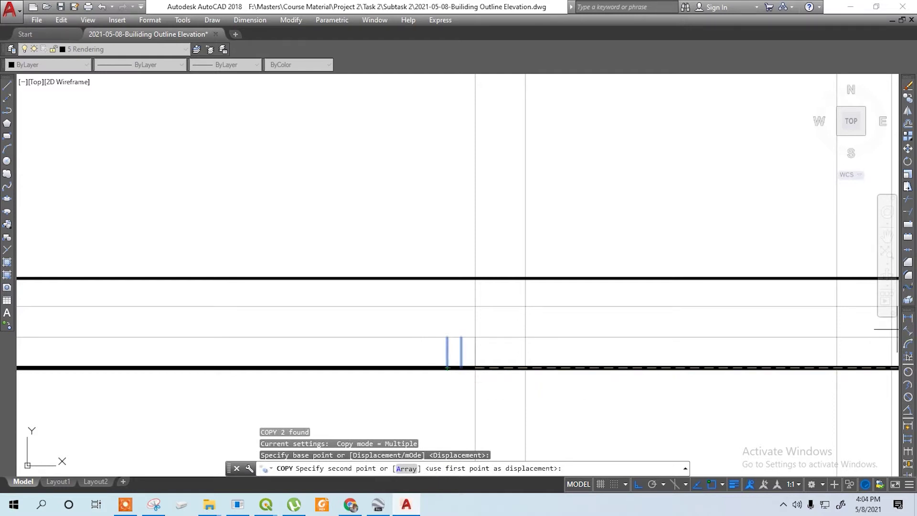
scroll(724, 315, down, 2)
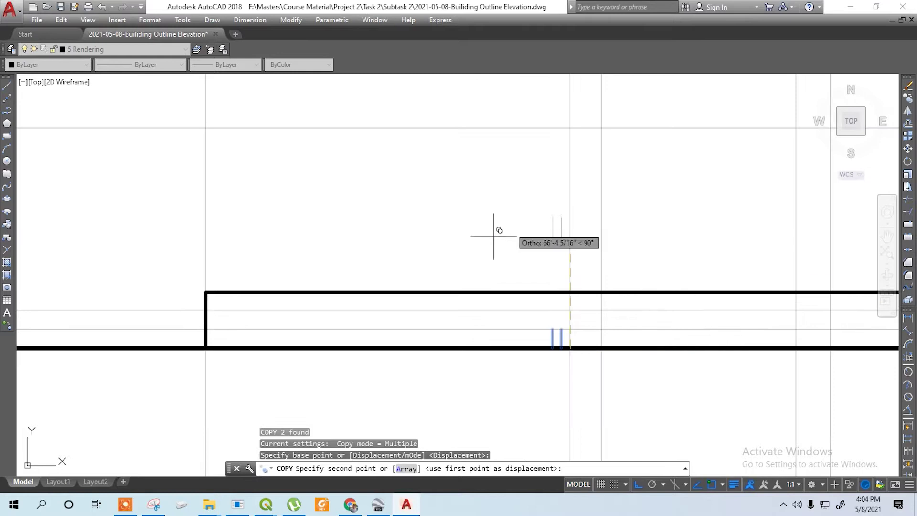
click(544, 348)
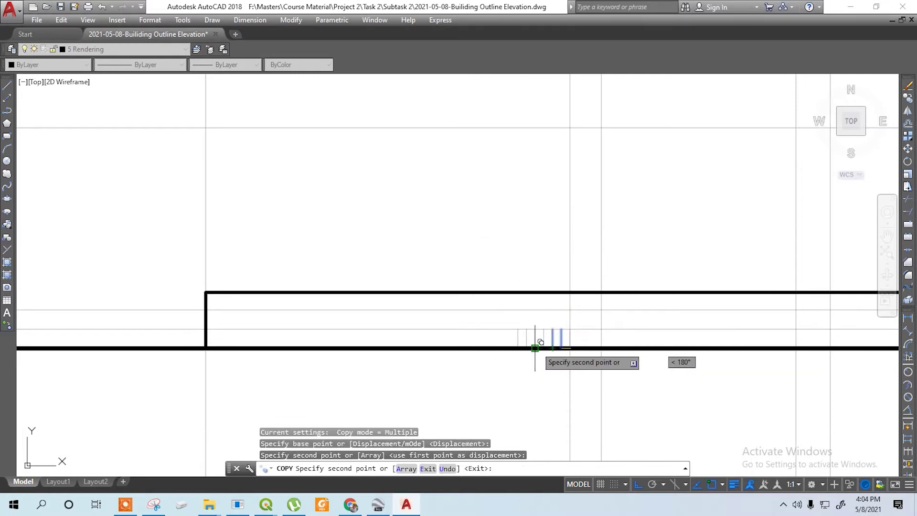
click(526, 347)
click(509, 347)
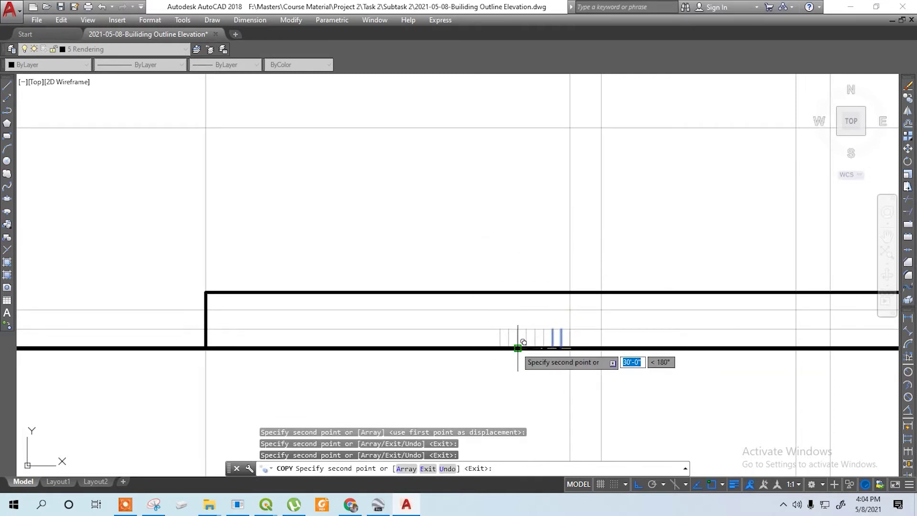
key(Escape)
scroll(563, 340, up, 4)
Step: Copy the eight short vertical lines three more times further left toward the building's left wall
click(564, 341)
click(364, 327)
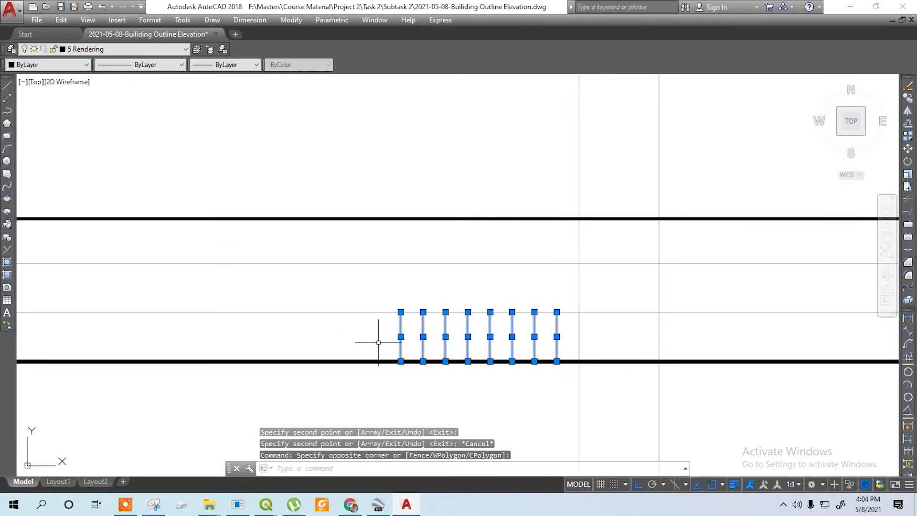
key(Return)
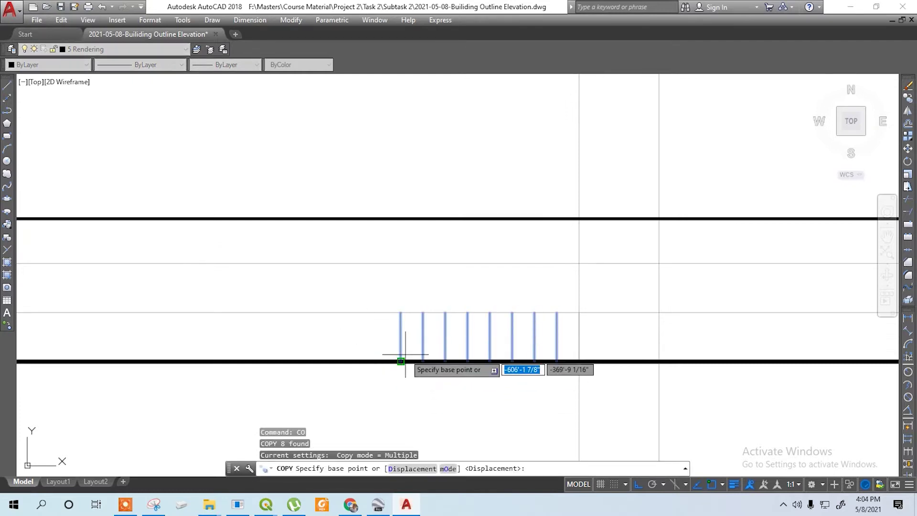
click(579, 362)
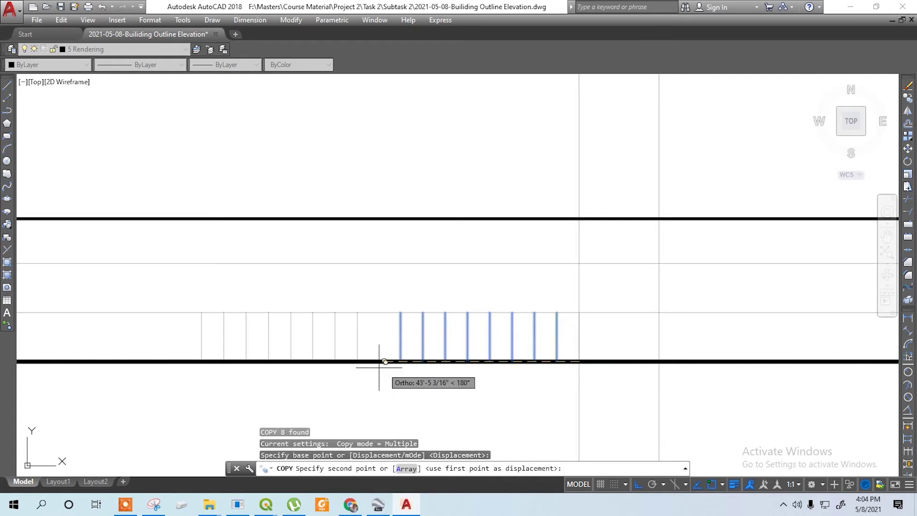
click(226, 362)
scroll(397, 354, down, 2)
click(184, 348)
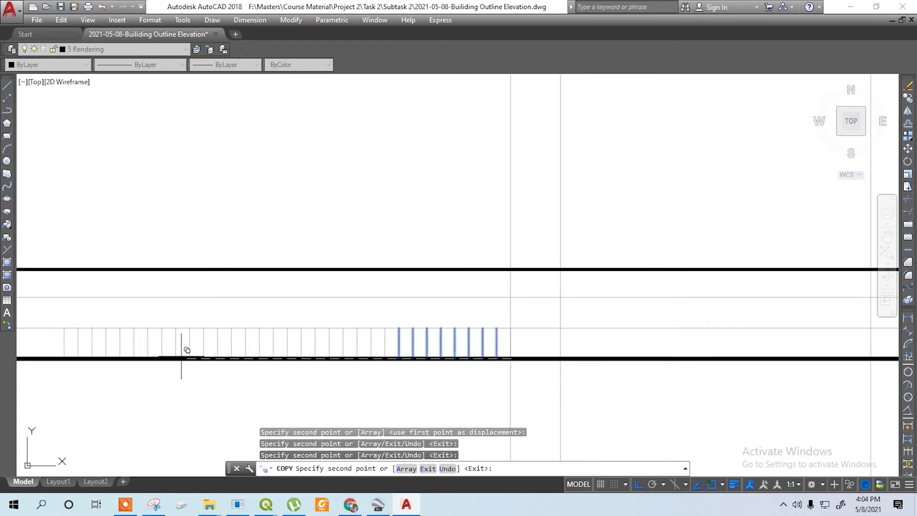
scroll(394, 345, down, 2)
scroll(265, 350, up, 3)
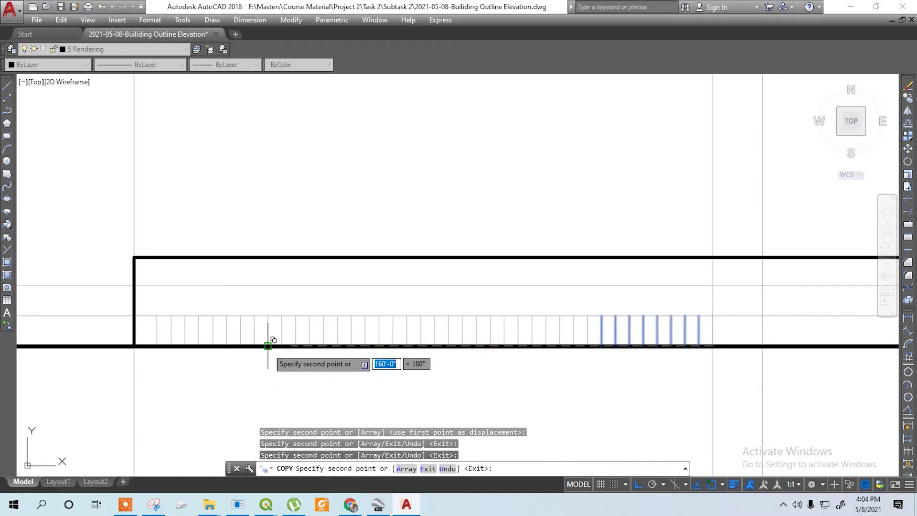
click(267, 345)
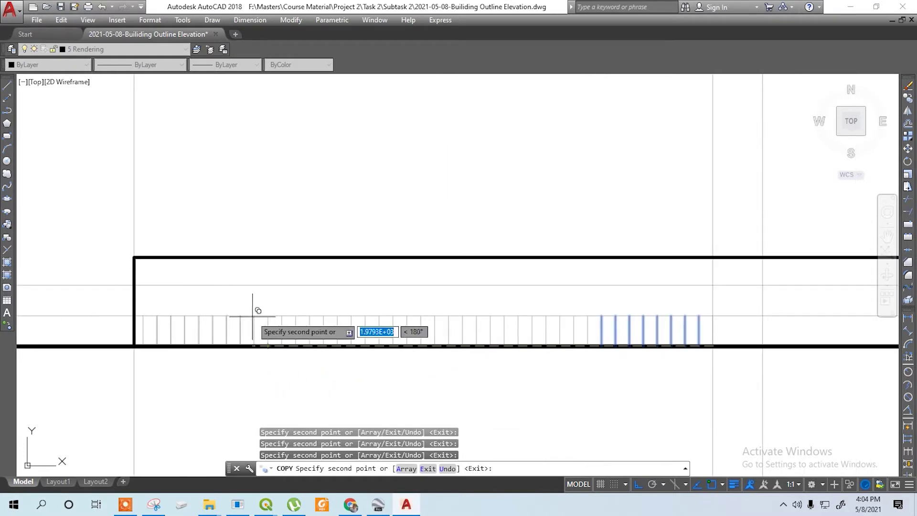
key(Escape)
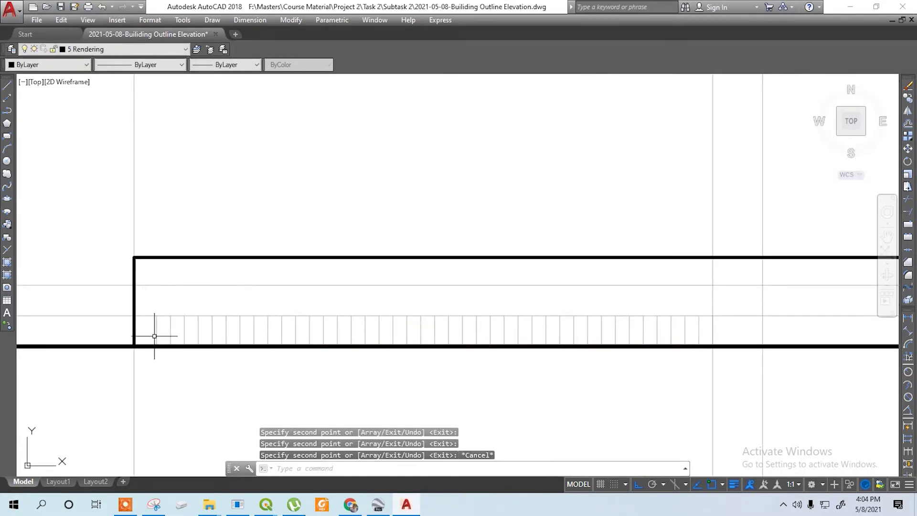
Step: Copy all 40 vertical hatch lines once more along the ground line
click(703, 337)
click(155, 316)
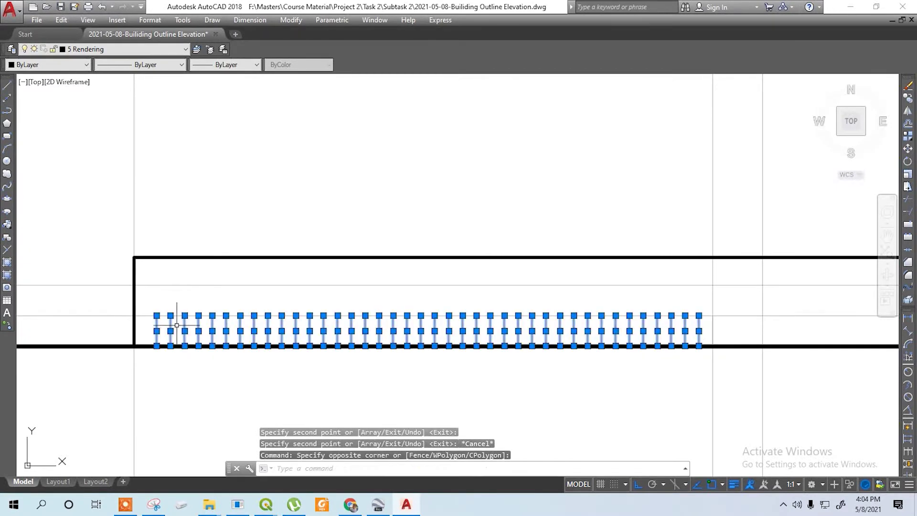
text(co)
key(Return)
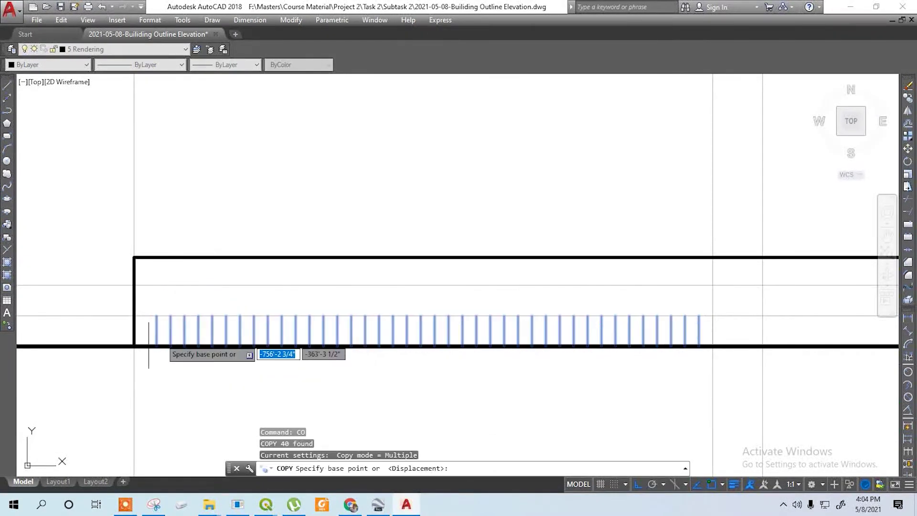
click(157, 344)
scroll(159, 339, down, 2)
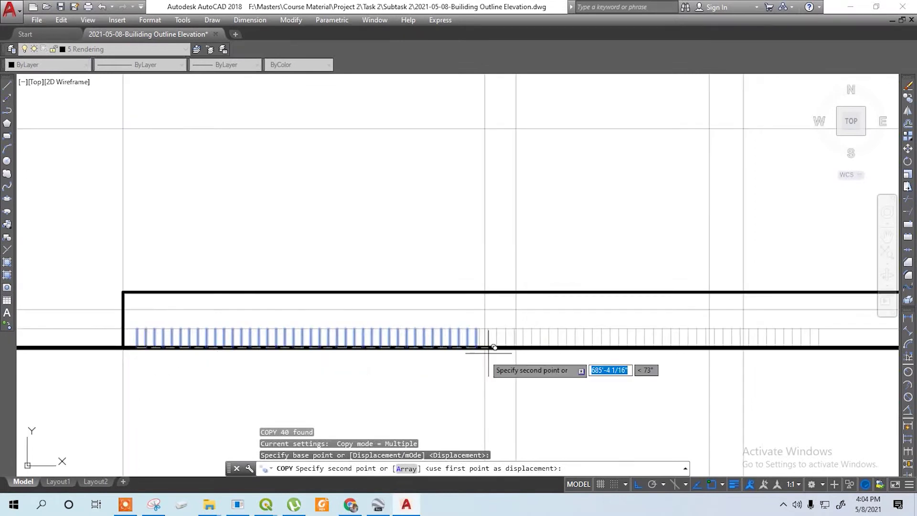
click(515, 347)
scroll(535, 339, down, 1)
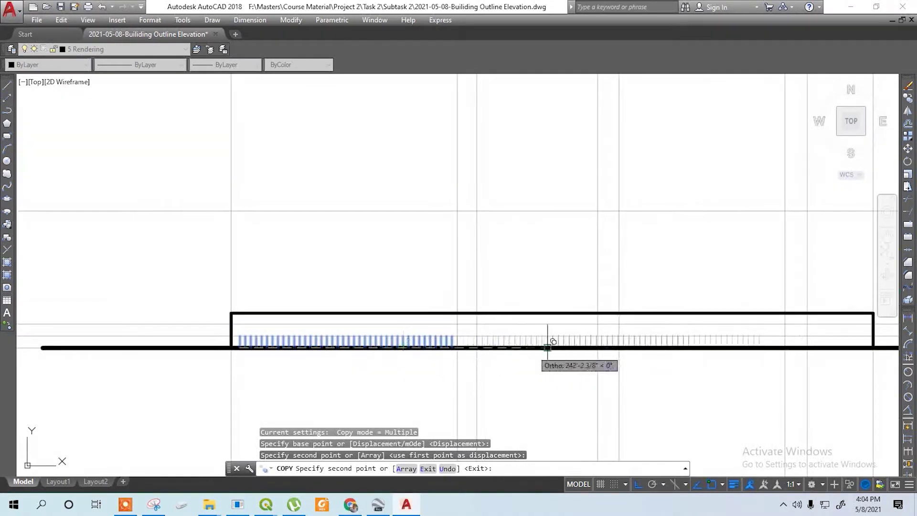
scroll(804, 337, up, 2)
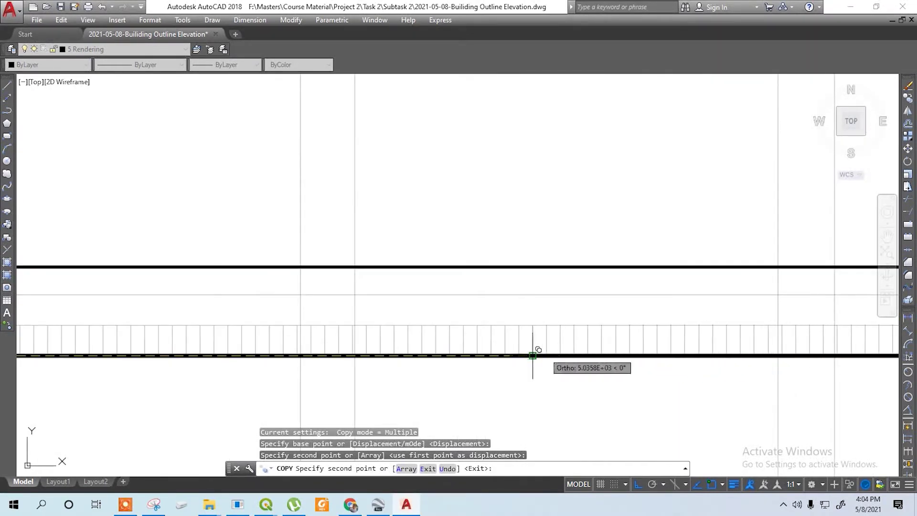
key(Escape)
Step: Erase the 17 overlapping hatch lines at the building base
click(589, 340)
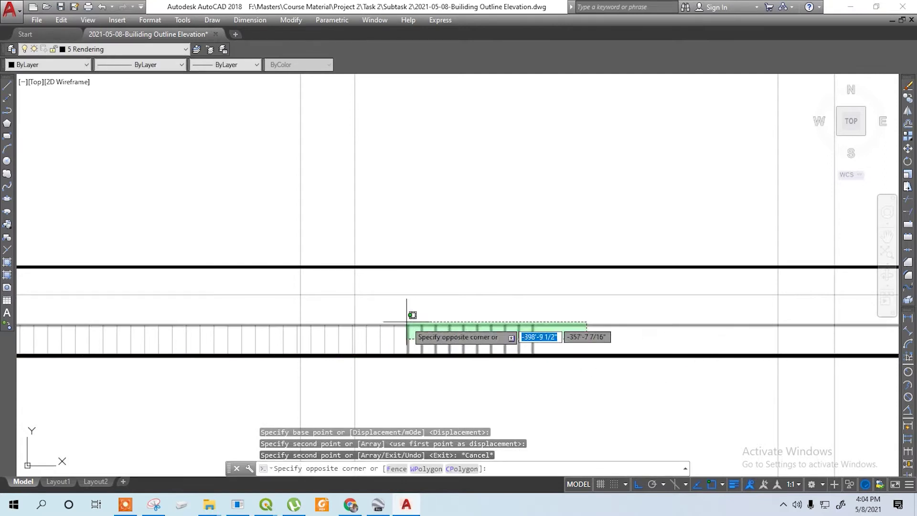
key(Escape)
click(308, 310)
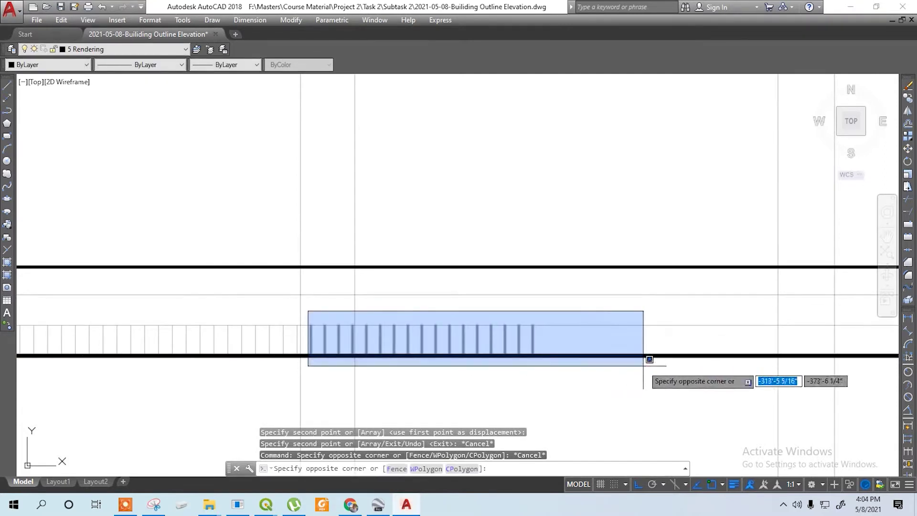
click(630, 377)
key(Delete)
Step: Copy a block of hatch lines rightward along the base toward the right wall
scroll(516, 362, down, 2)
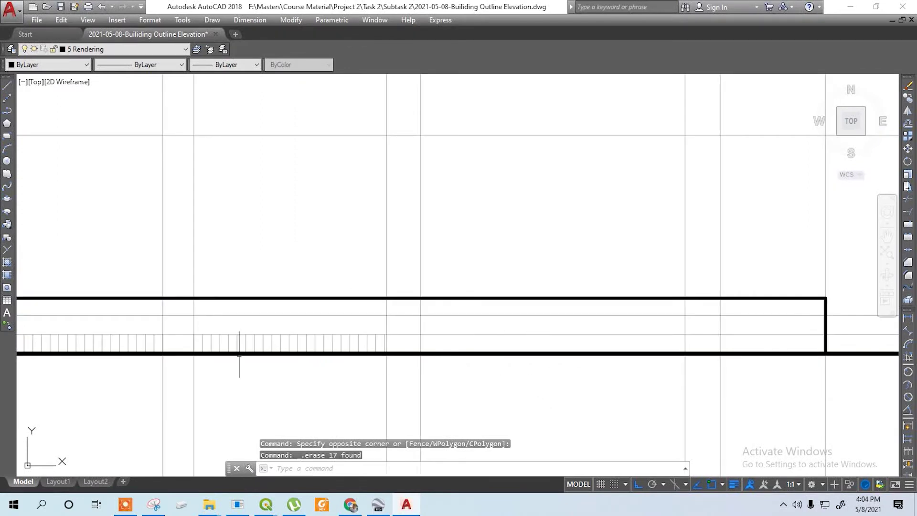
click(180, 324)
click(424, 388)
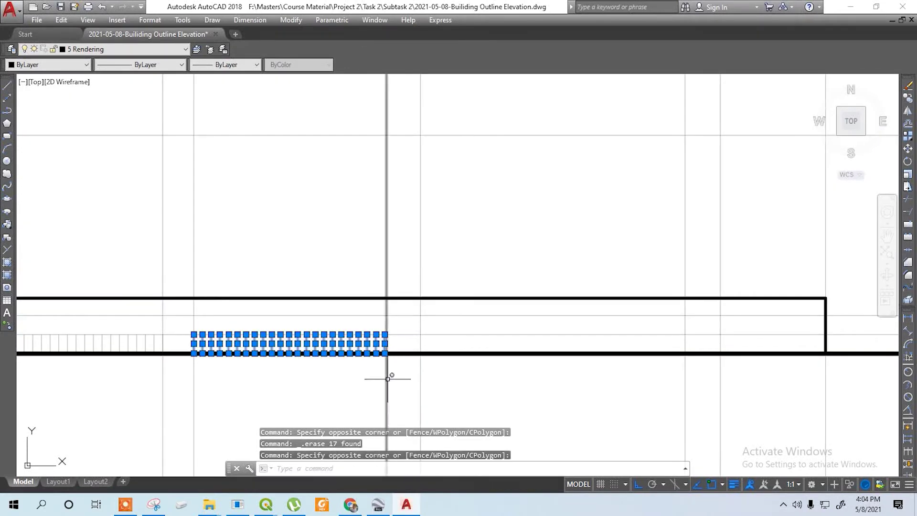
text(co)
key(Return)
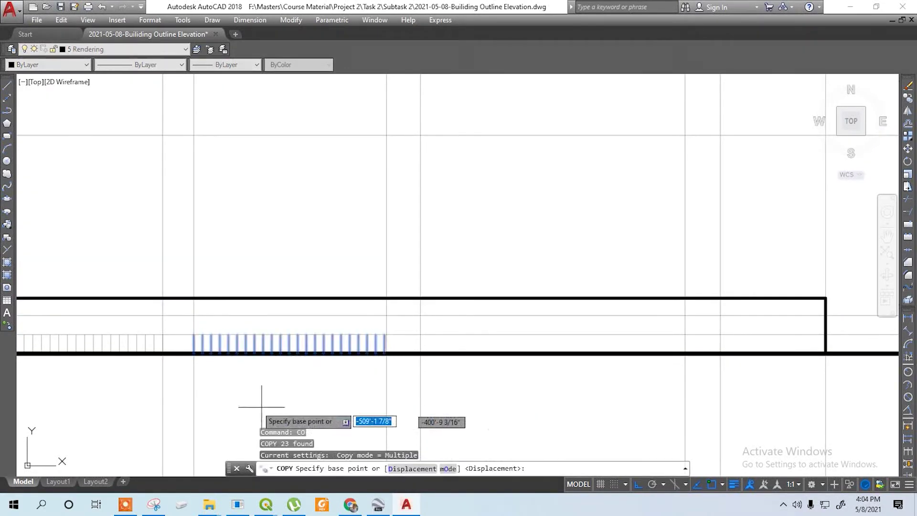
click(193, 353)
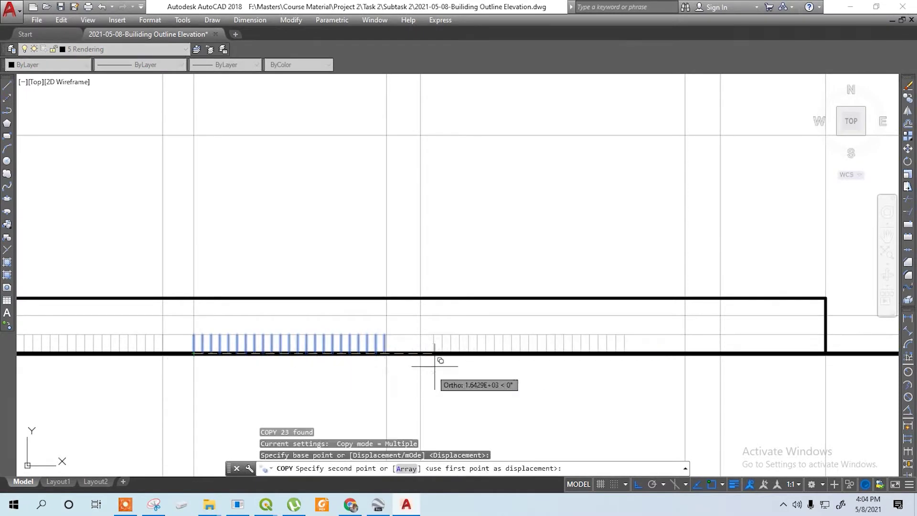
click(420, 353)
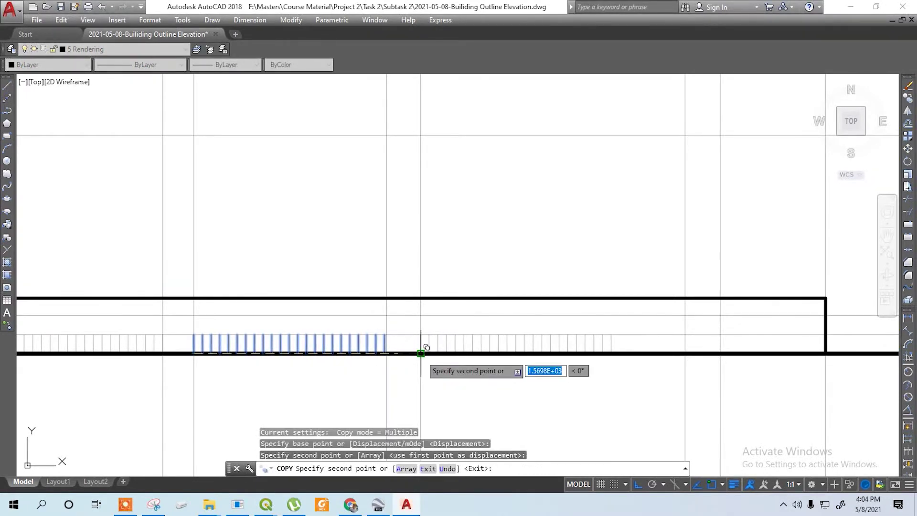
click(611, 354)
click(611, 353)
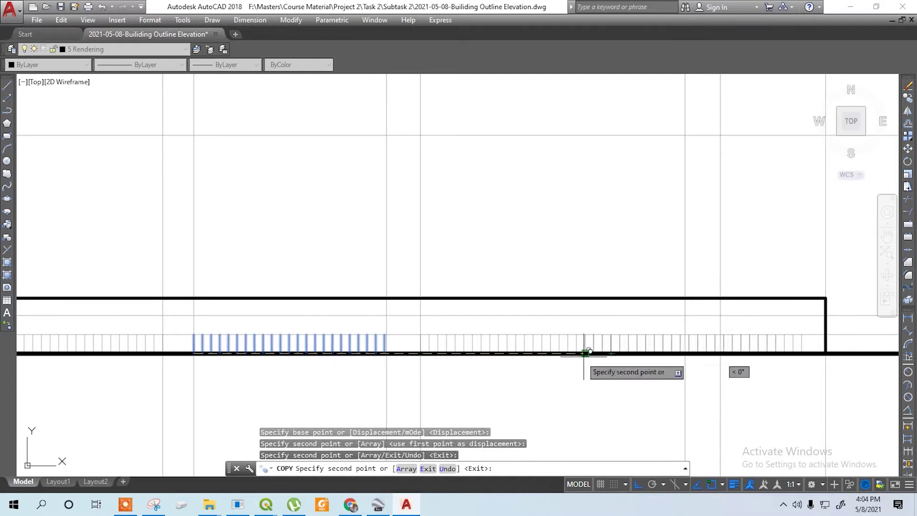
key(Escape)
Step: Delete the surplus hatch lines beside the right wall
click(681, 323)
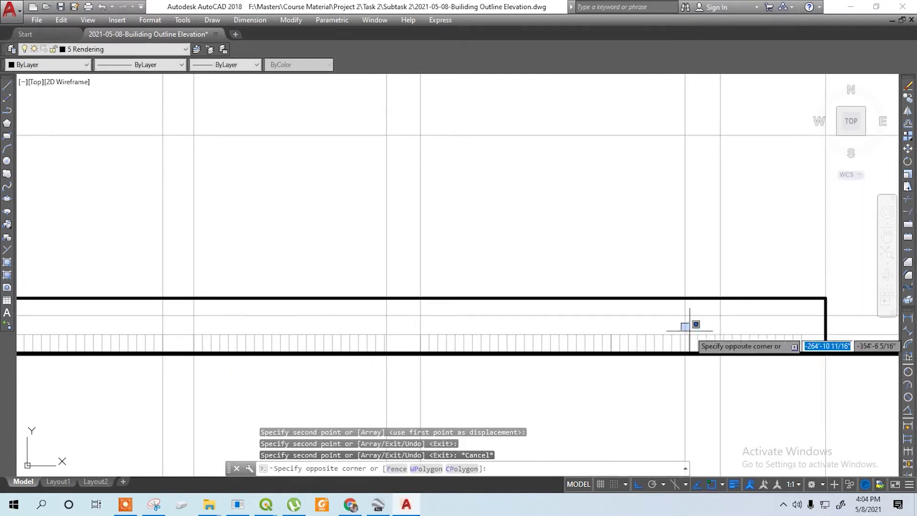
click(818, 374)
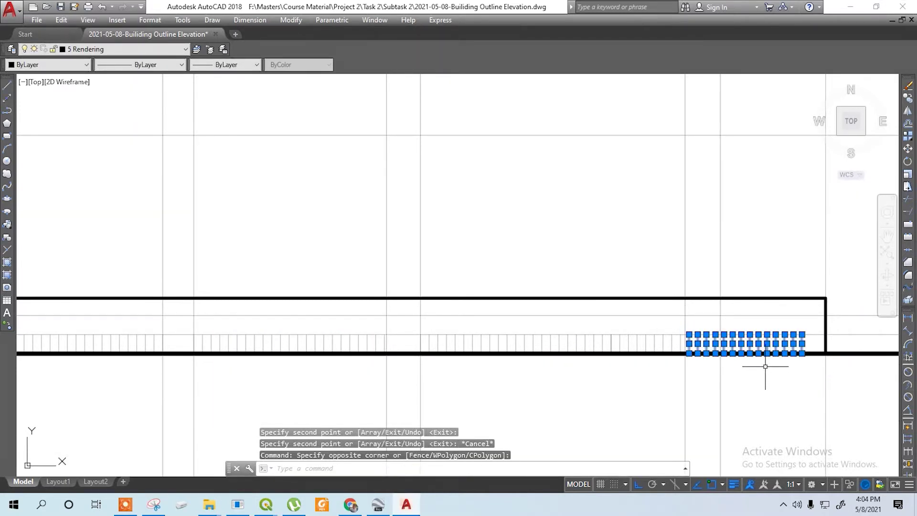
key(Delete)
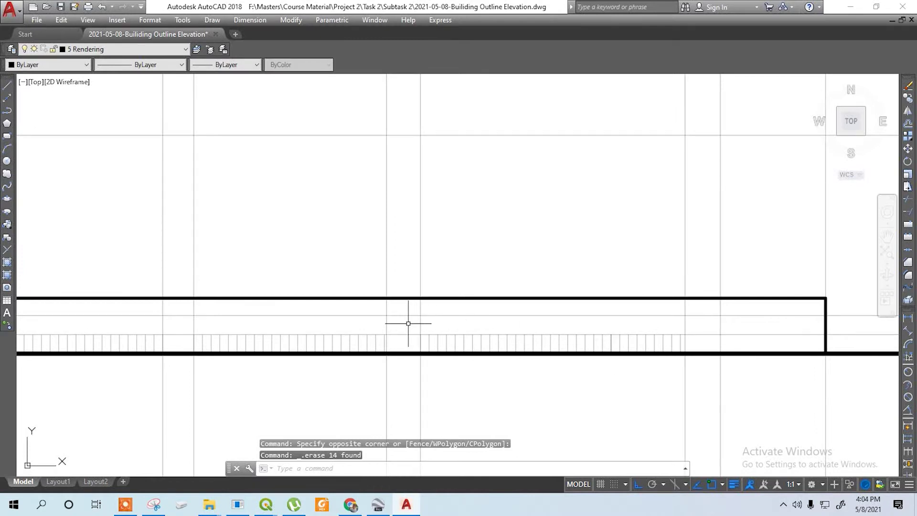
Step: Start copying 17 mid-building hatch lines from their left end
click(409, 323)
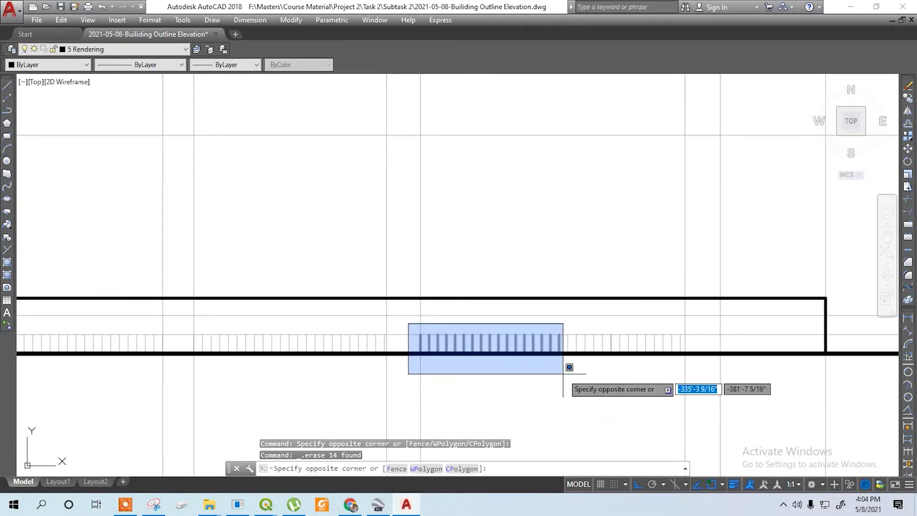
click(568, 375)
text(co)
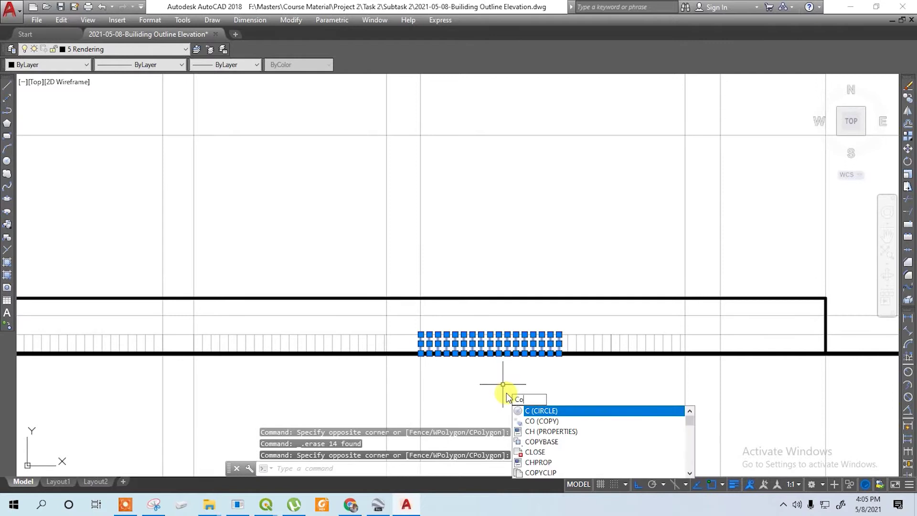
key(Return)
click(420, 352)
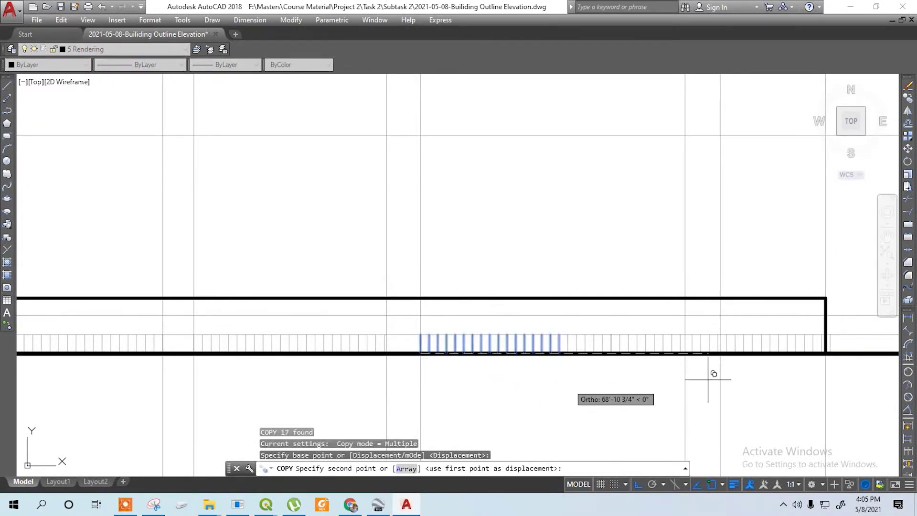
Step: Place the last hatch copy near the right wall, then offset two horizontal lines 3' inside the building
click(716, 352)
key(Escape)
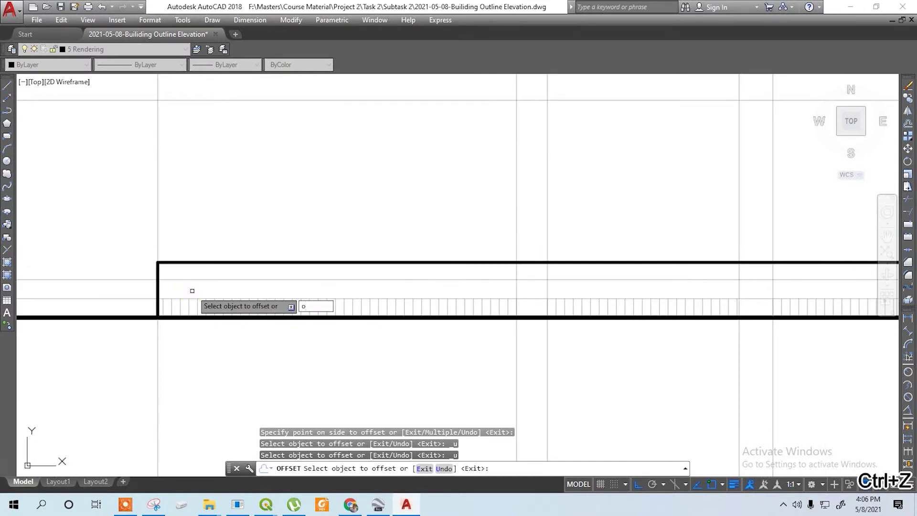
key(Return)
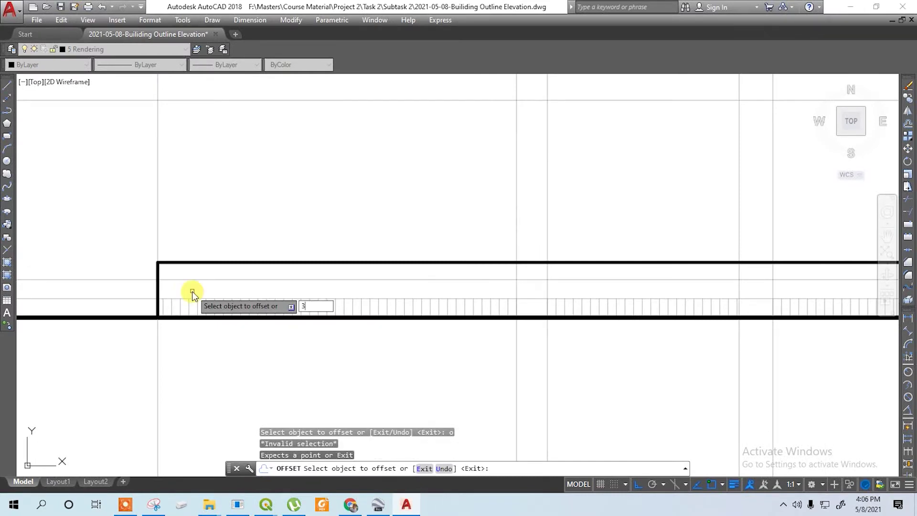
key(Return)
click(113, 280)
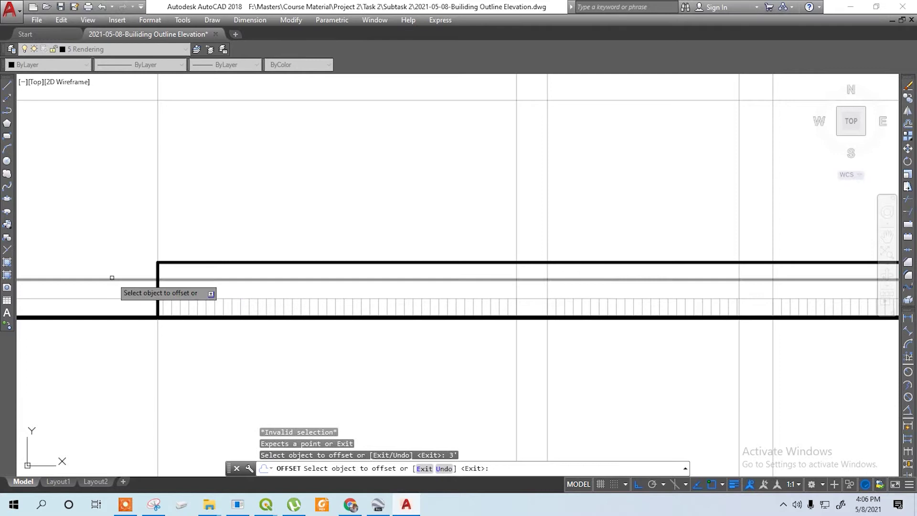
click(112, 287)
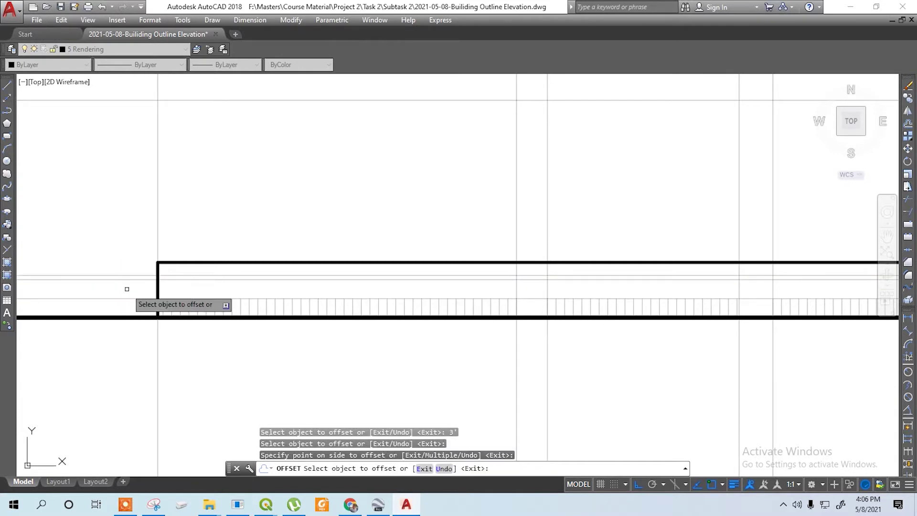
key(ctrl+z)
click(130, 279)
click(144, 289)
click(131, 298)
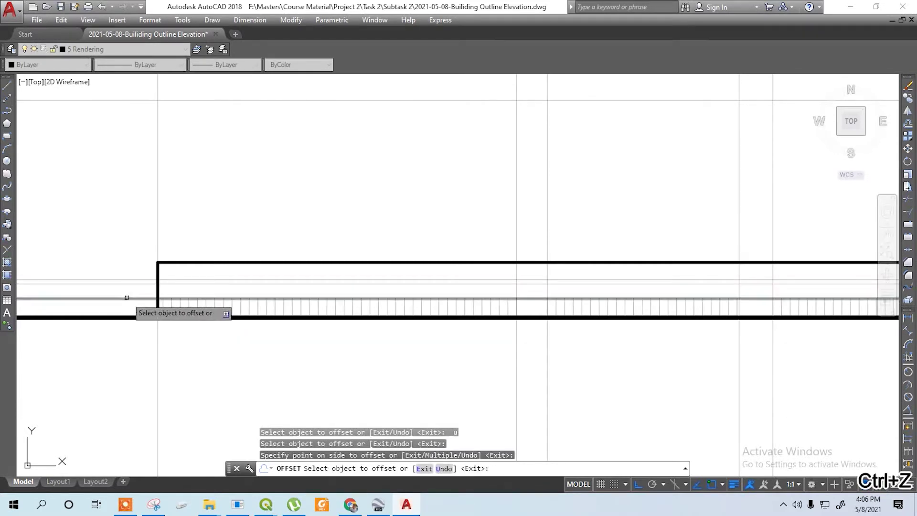
click(128, 289)
key(Escape)
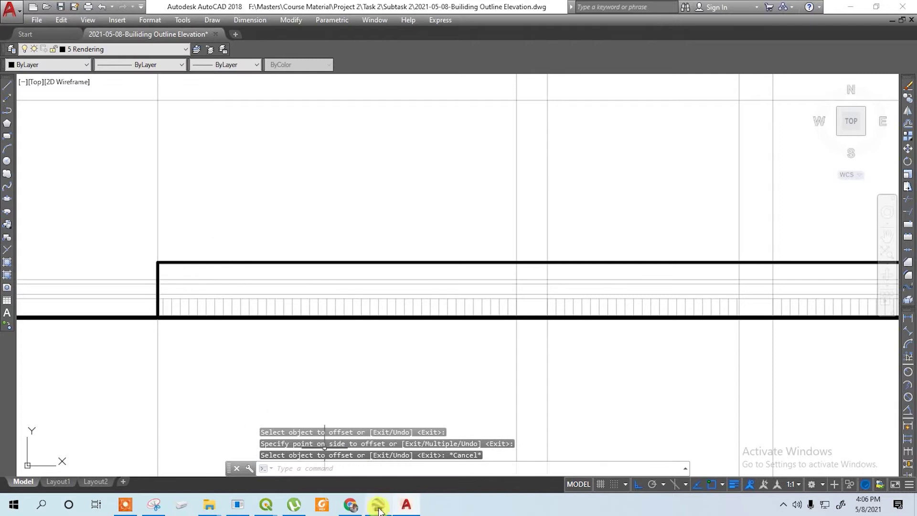
Step: Switch to Google Earth Pro's 3D view of the shopping centre
scroll(368, 268, down, 5)
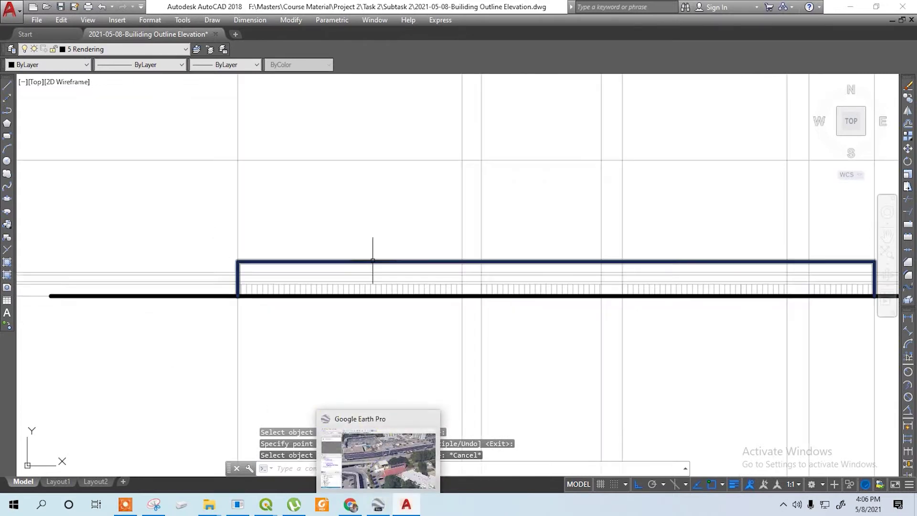
scroll(369, 268, down, 4)
scroll(376, 176, up, 4)
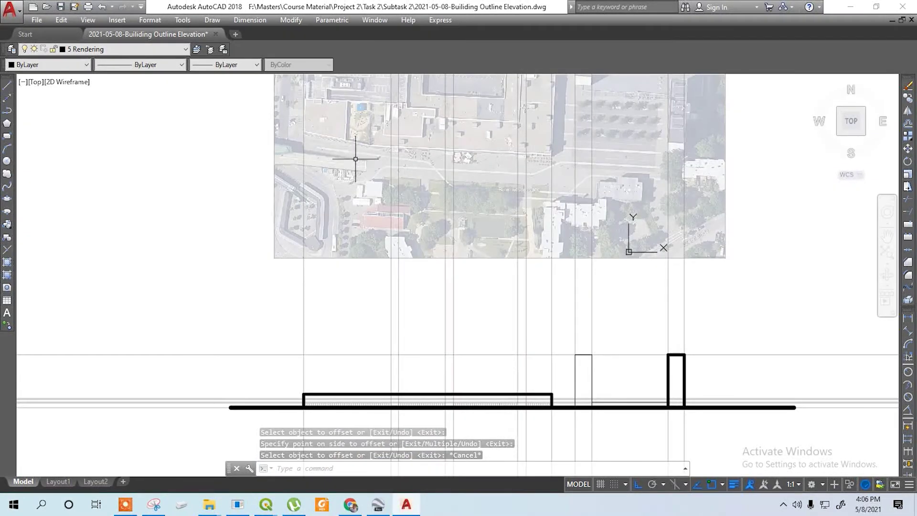
scroll(348, 164, down, 2)
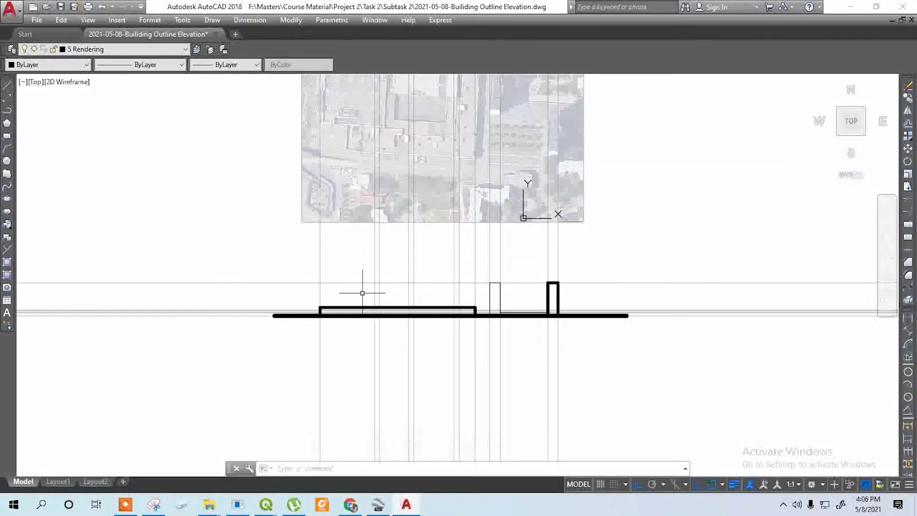
key(alt+Tab)
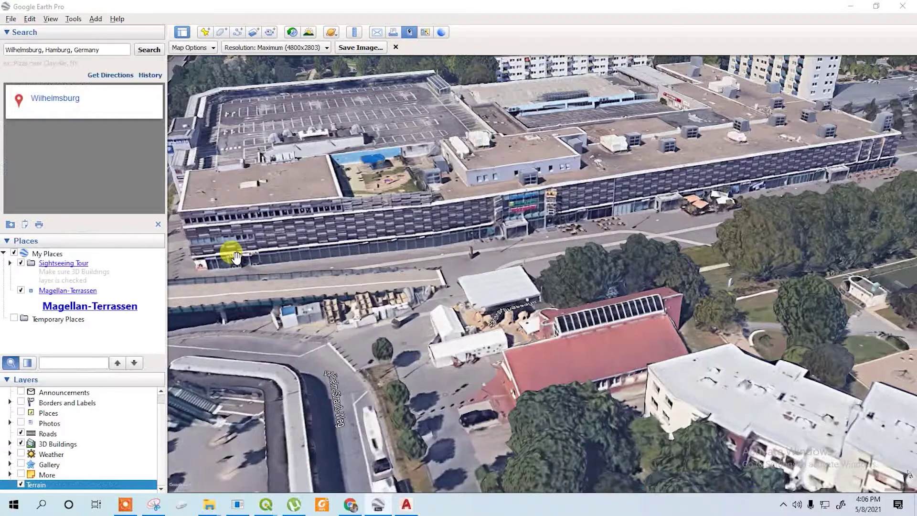
Step: Measure the shopping centre's lower facade with the 3D path ruler, reading 39.00 Feet
click(354, 32)
drag(200, 144, 291, 106)
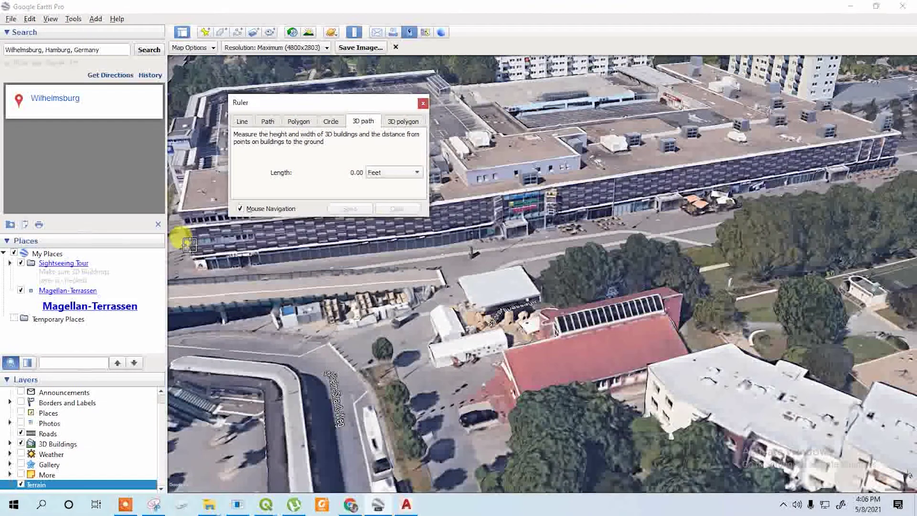
click(207, 250)
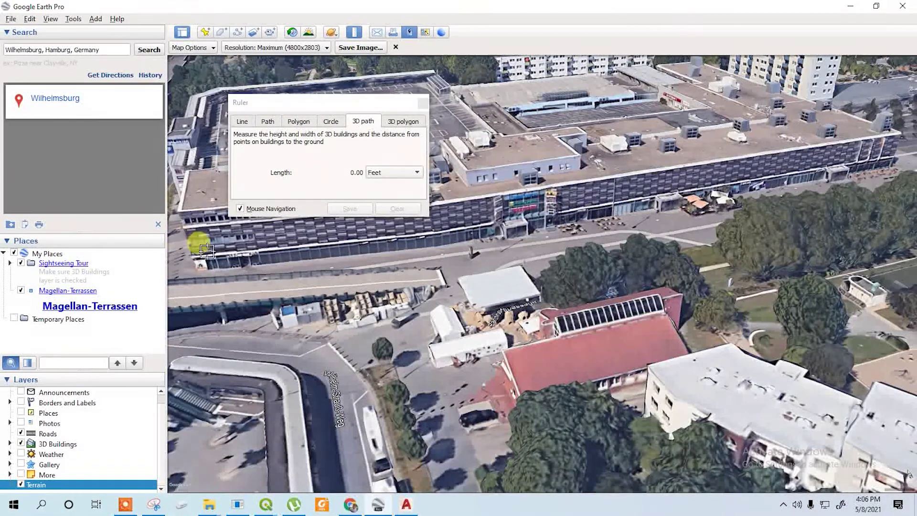
click(254, 241)
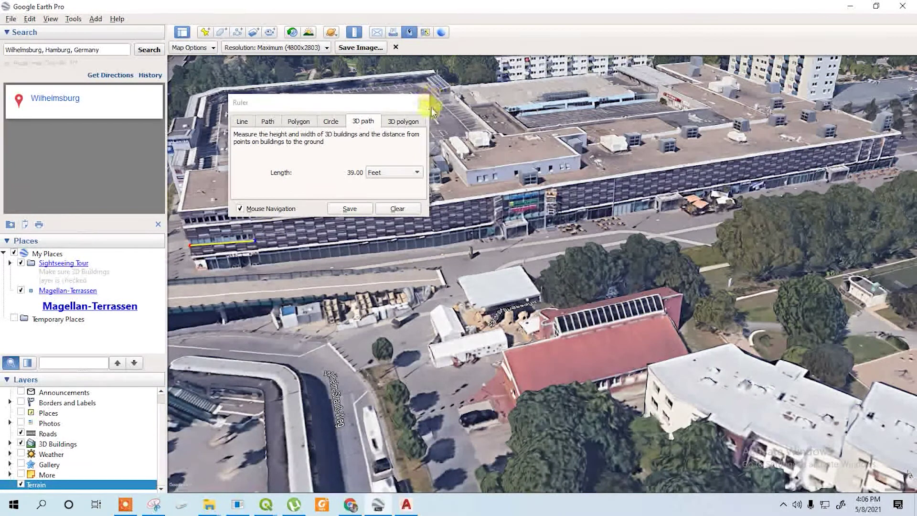
Step: Back in AutoCAD, try offsetting the left wall by 39 and undo the wrongly sized line
click(406, 504)
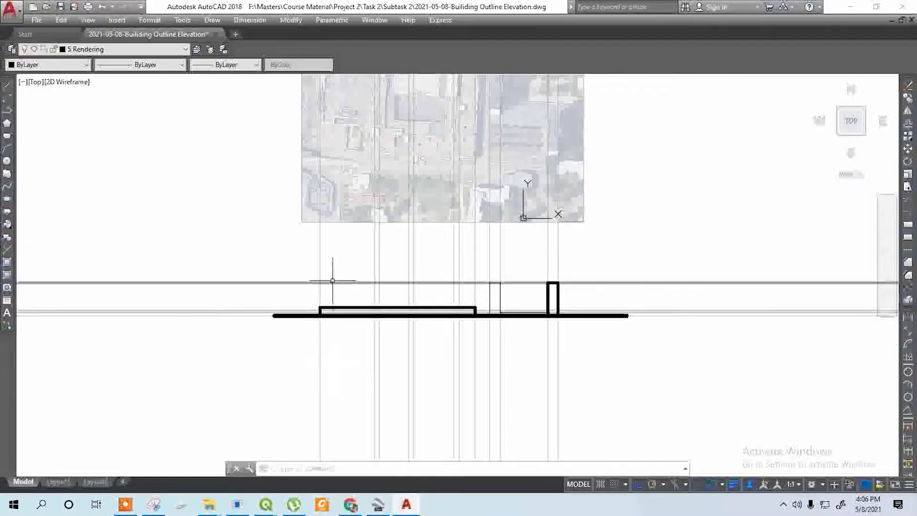
key(Escape)
scroll(333, 325, up, 5)
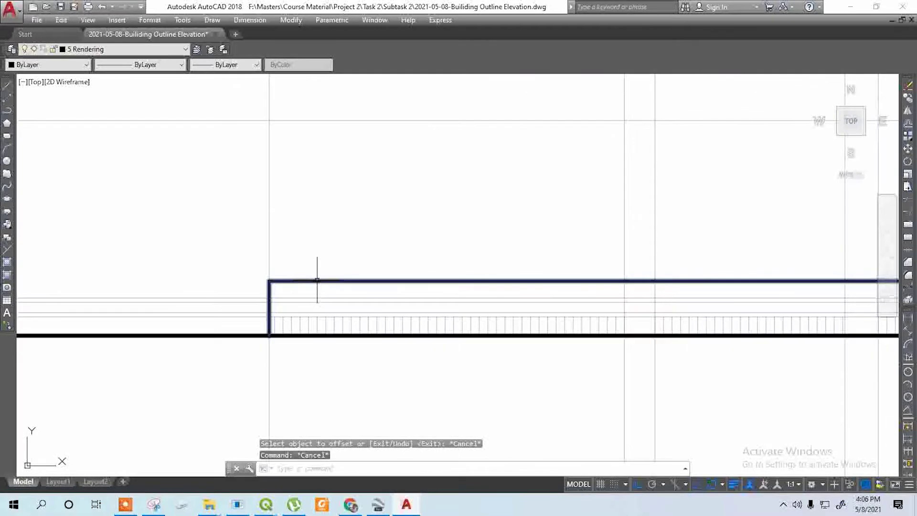
key(space)
text(3)
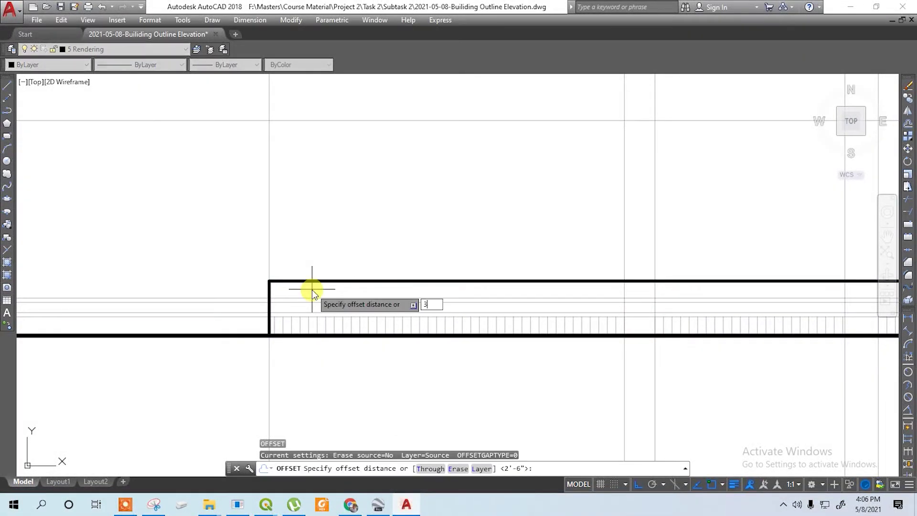
text(9)
key(Return)
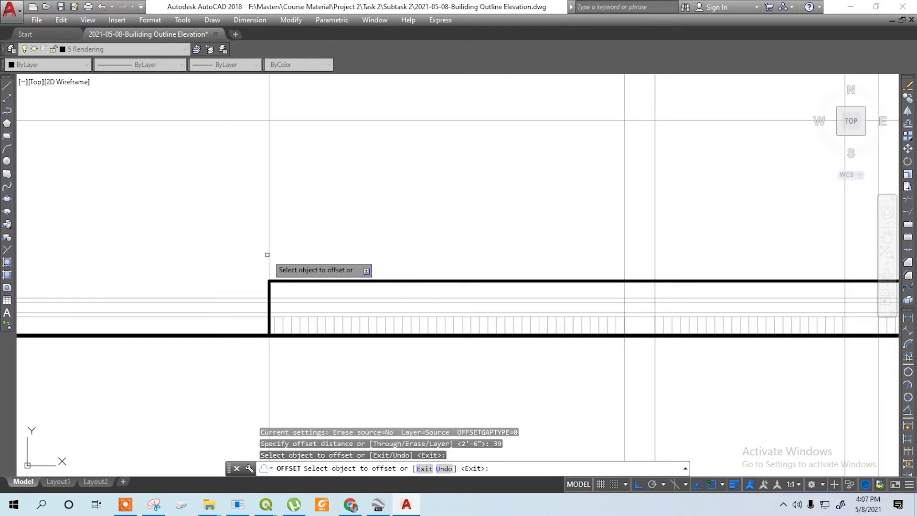
click(268, 258)
click(356, 256)
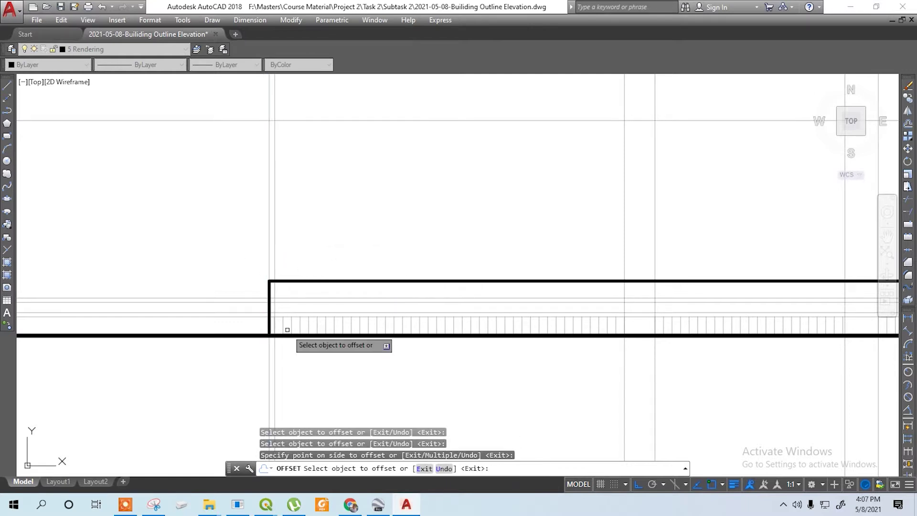
key(ctrl+z)
Step: Offset the low building's left wall 39' to the right as a vertical guide line
text(o)
key(Return)
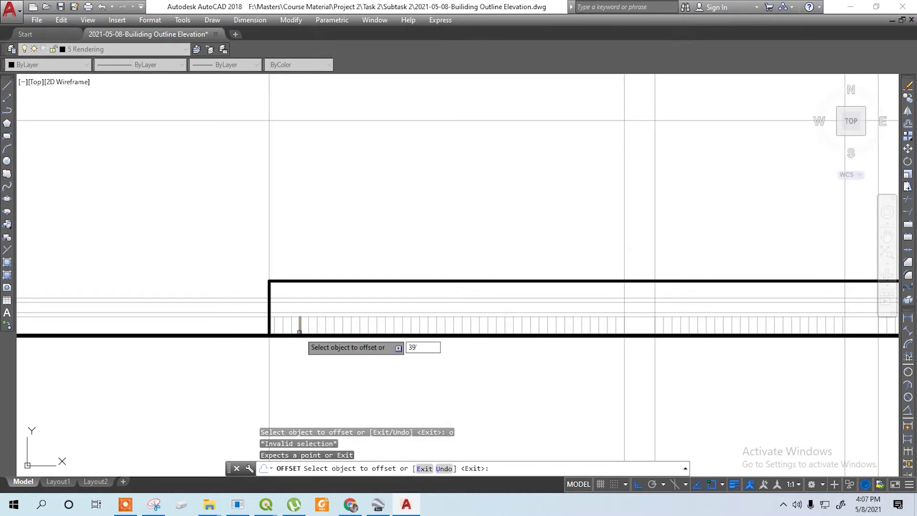
key(Return)
key(Escape)
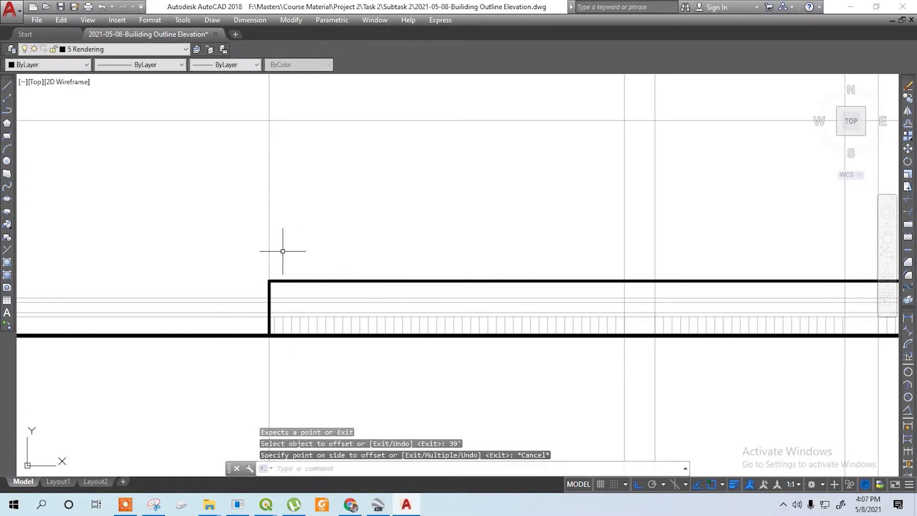
key(Escape)
key(Return)
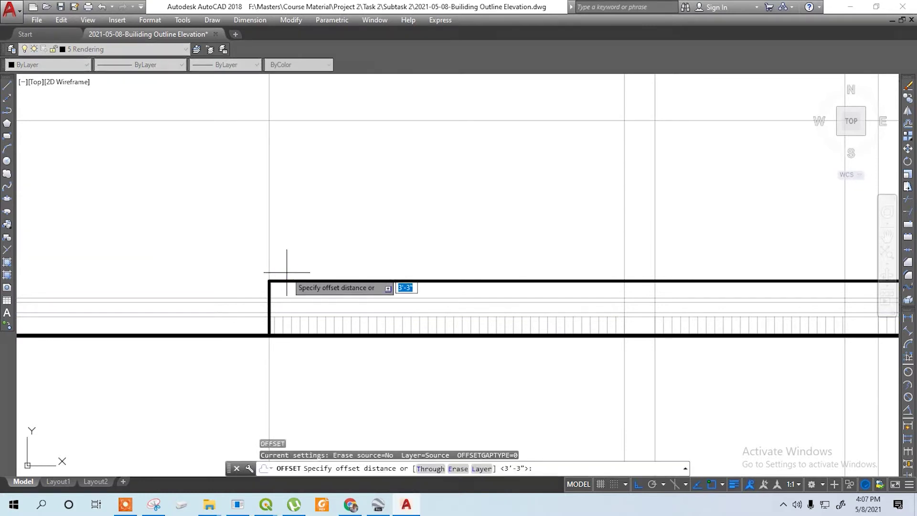
text(39')
key(Return)
click(269, 268)
click(397, 252)
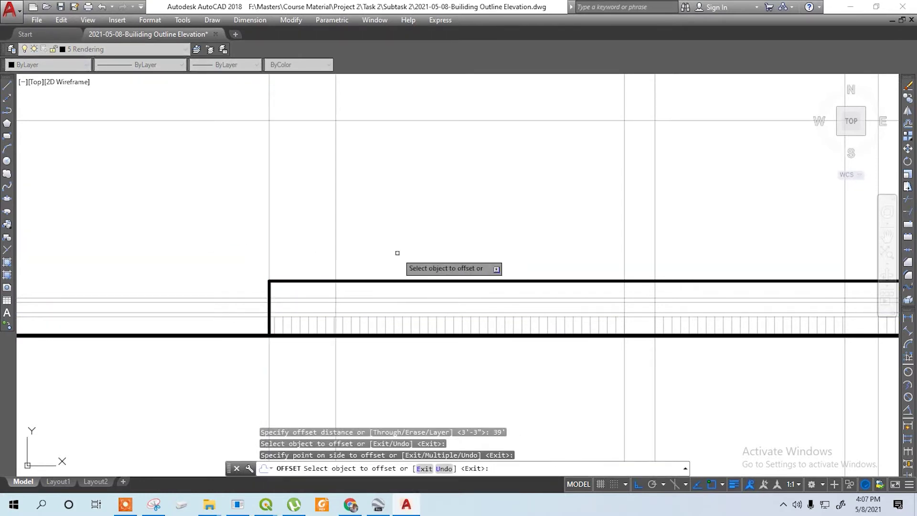
key(Escape)
scroll(281, 309, up, 2)
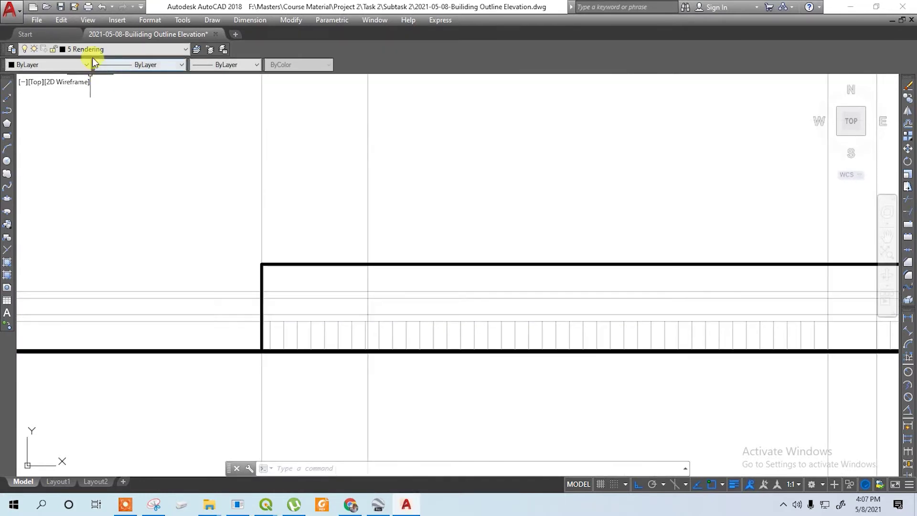
Step: On layer 2 Depth 1, draw a thin polyline rectangle from the left wall to the 39' guide line
click(94, 52)
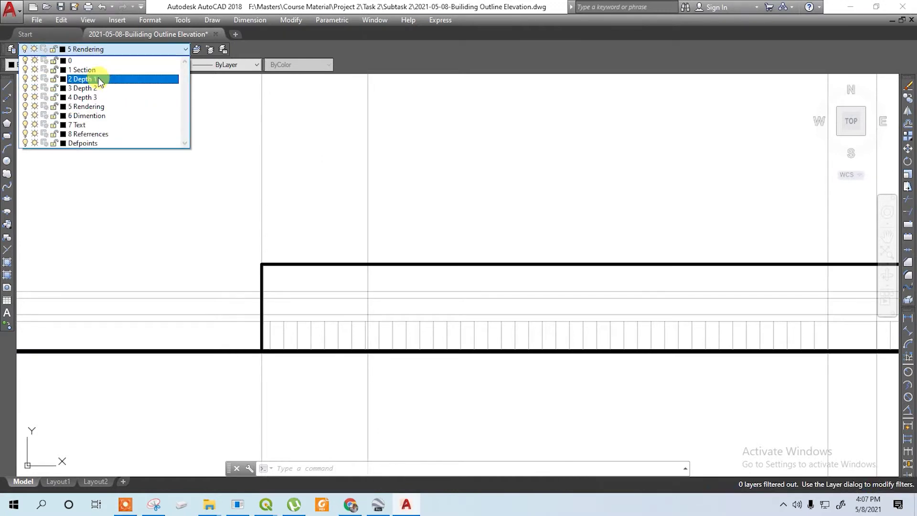
click(100, 79)
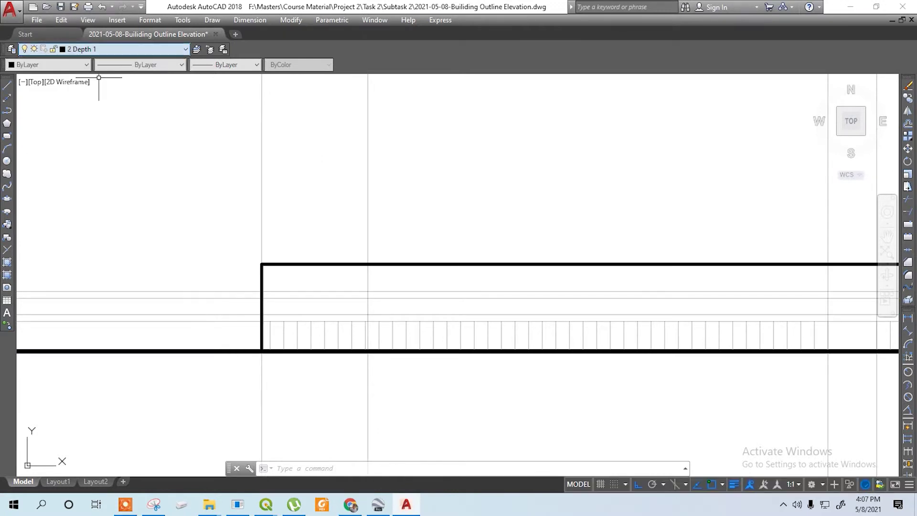
click(7, 112)
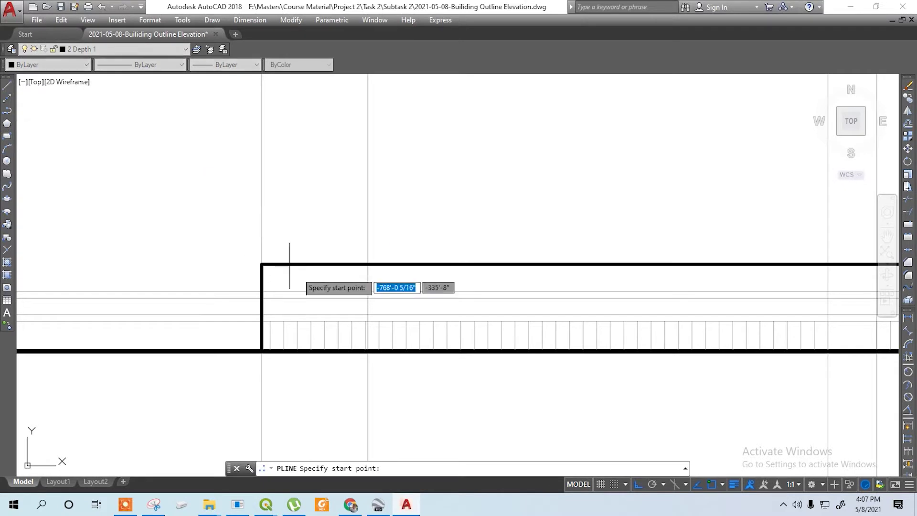
click(262, 297)
click(368, 297)
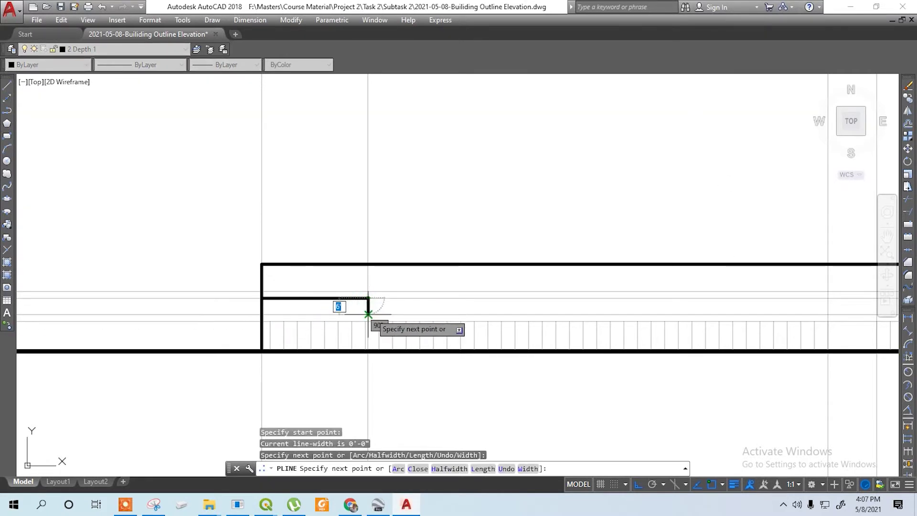
click(262, 313)
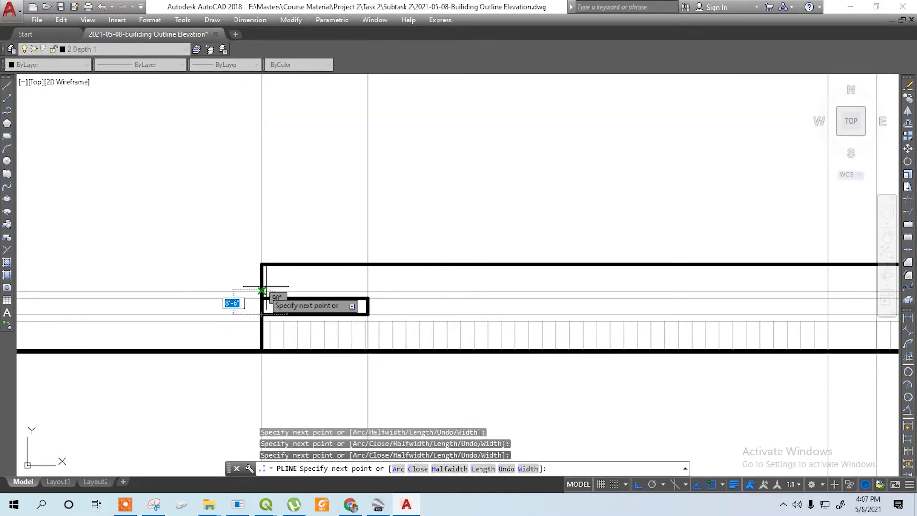
key(Escape)
middle_drag(413, 296, 237, 313)
scroll(209, 325, down, 3)
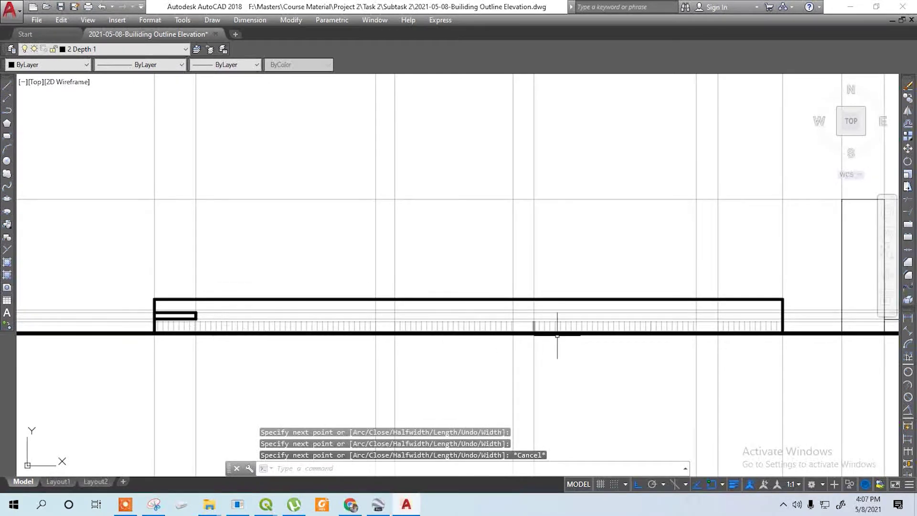
middle_drag(556, 336, 409, 371)
Step: Copy the vertical reference line to three building edges traced from the aerial image
scroll(411, 371, down, 8)
scroll(400, 318, up, 4)
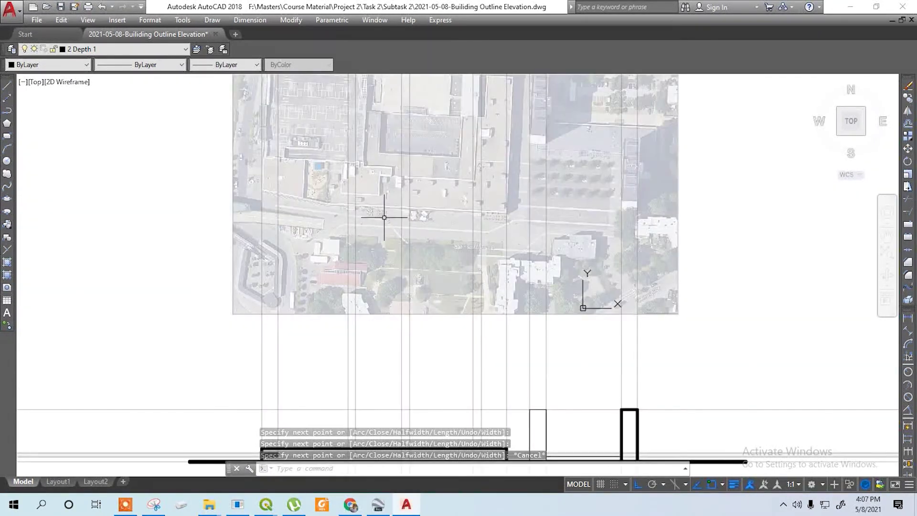
scroll(386, 227, up, 4)
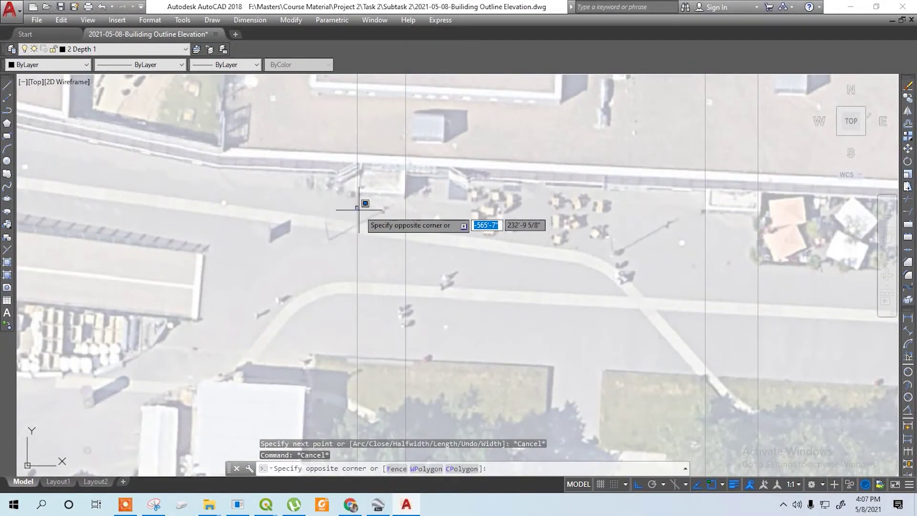
key(Escape)
click(357, 213)
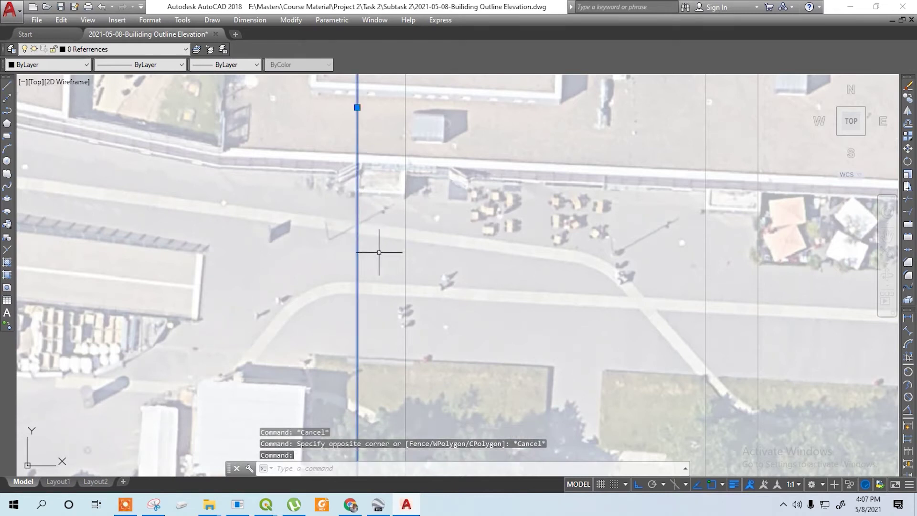
text(co)
key(Return)
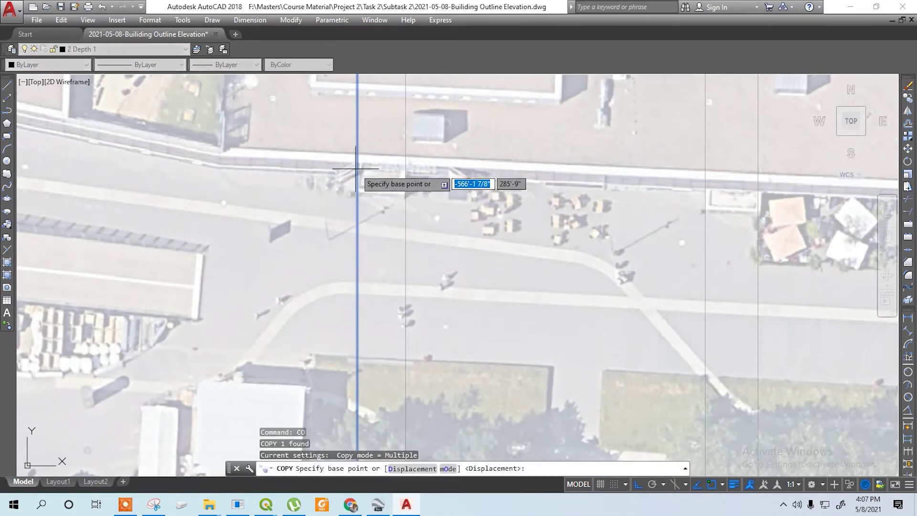
click(358, 168)
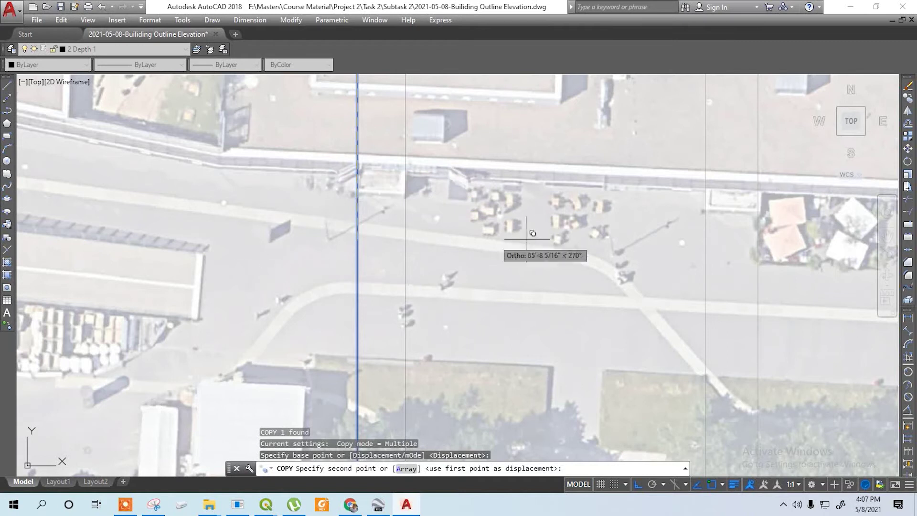
click(475, 172)
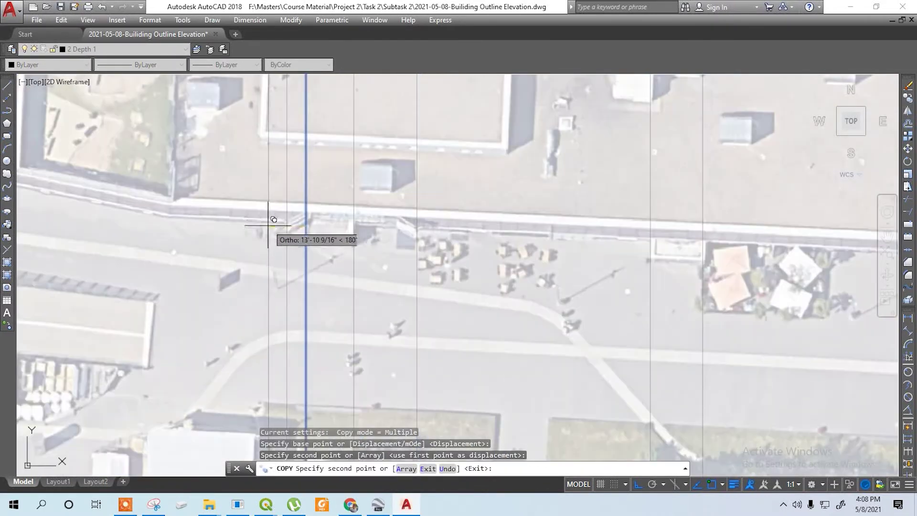
scroll(273, 219, down, 4)
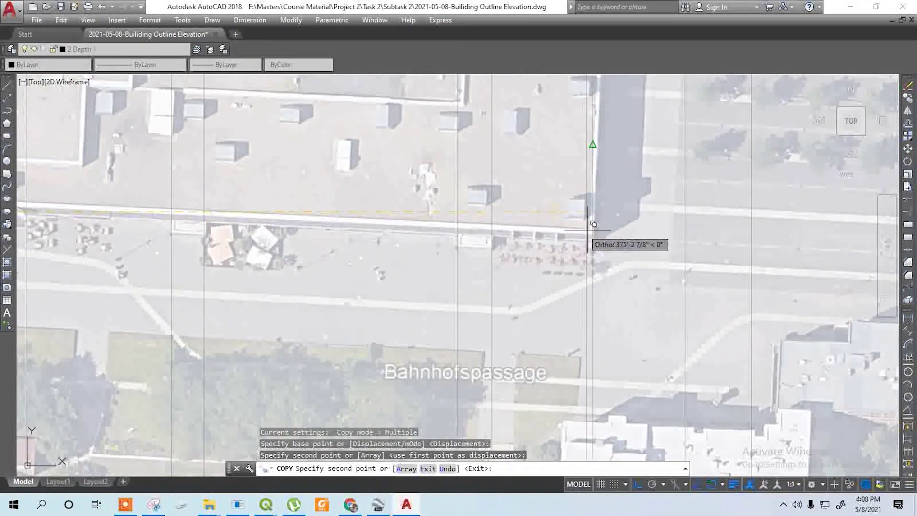
click(513, 232)
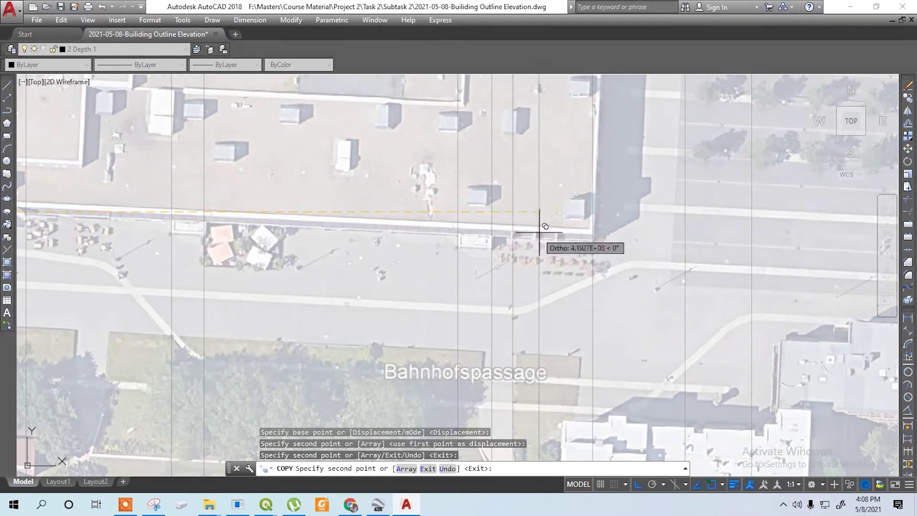
click(535, 232)
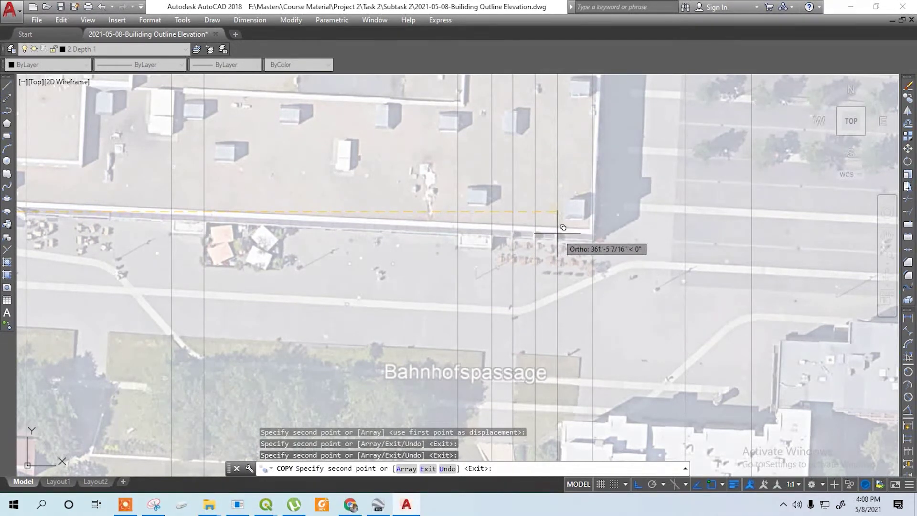
scroll(540, 191, down, 6)
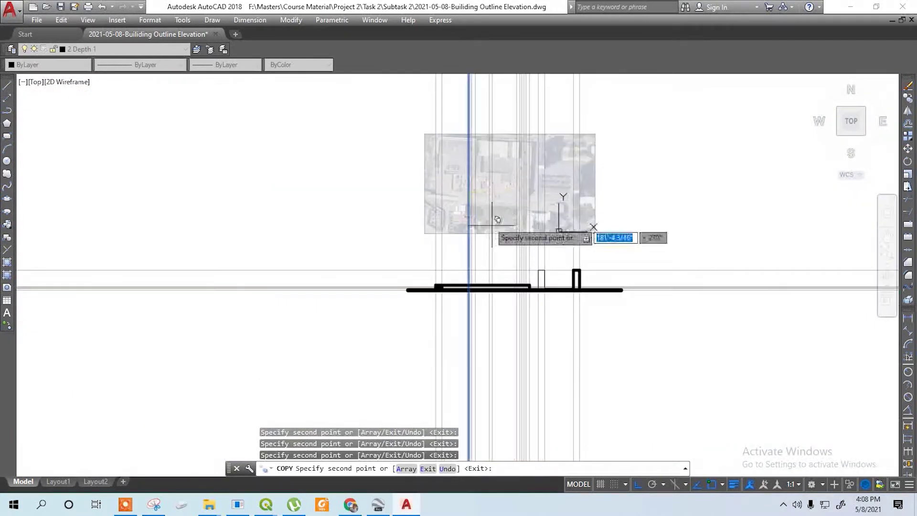
key(Escape)
scroll(438, 286, up, 6)
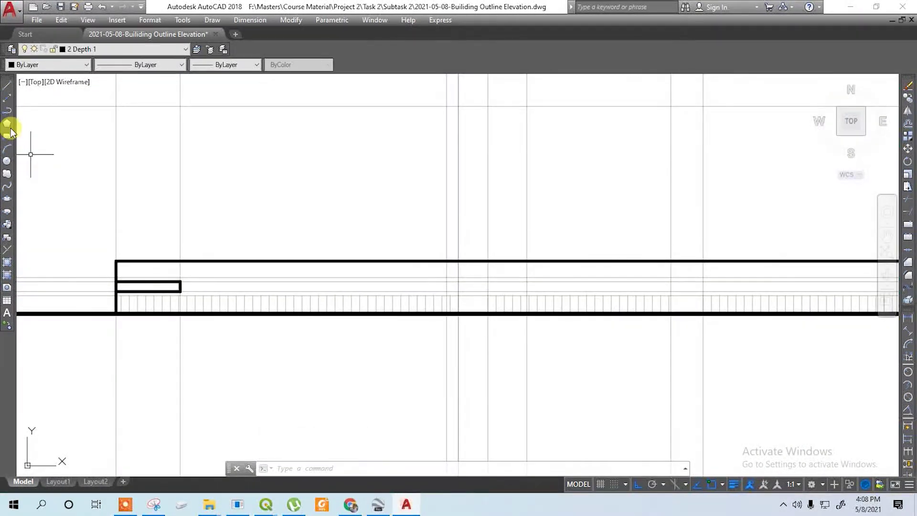
Step: Draw a small rectangular opening polyline standing on the low building's ground line
click(7, 113)
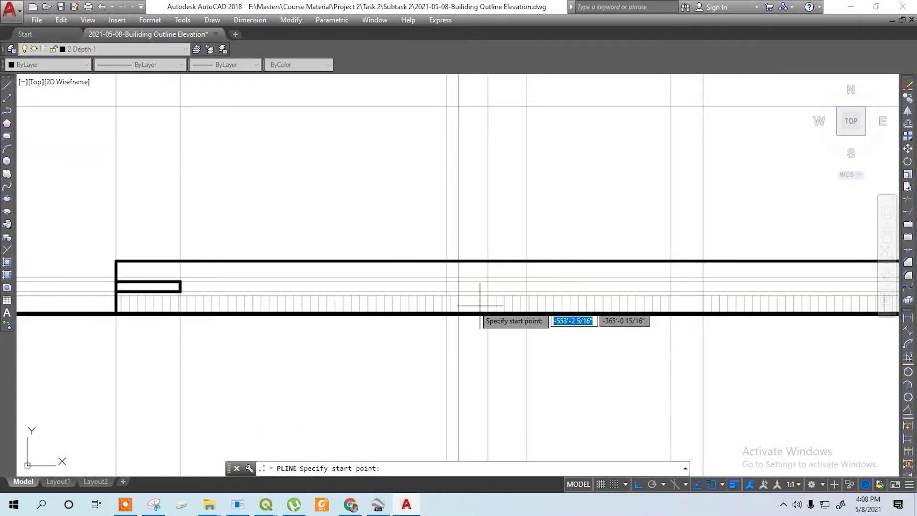
scroll(458, 315, up, 6)
click(449, 325)
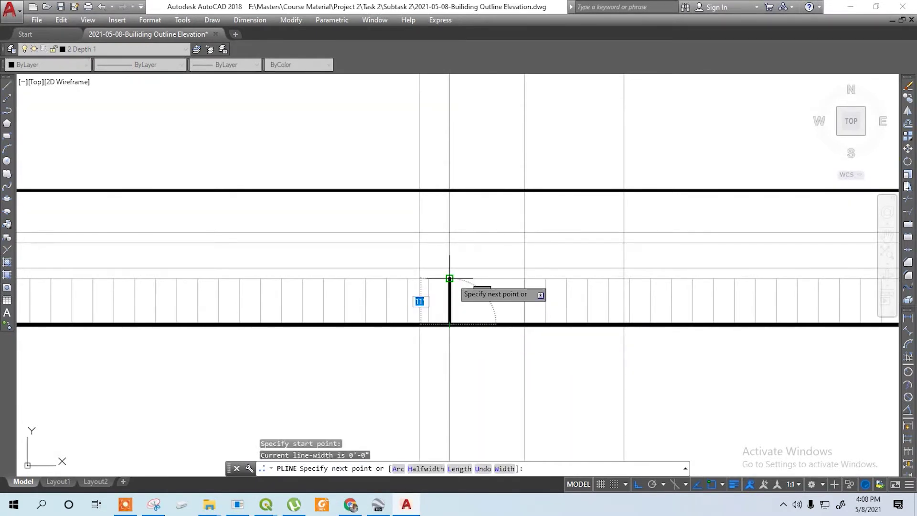
click(449, 278)
click(524, 278)
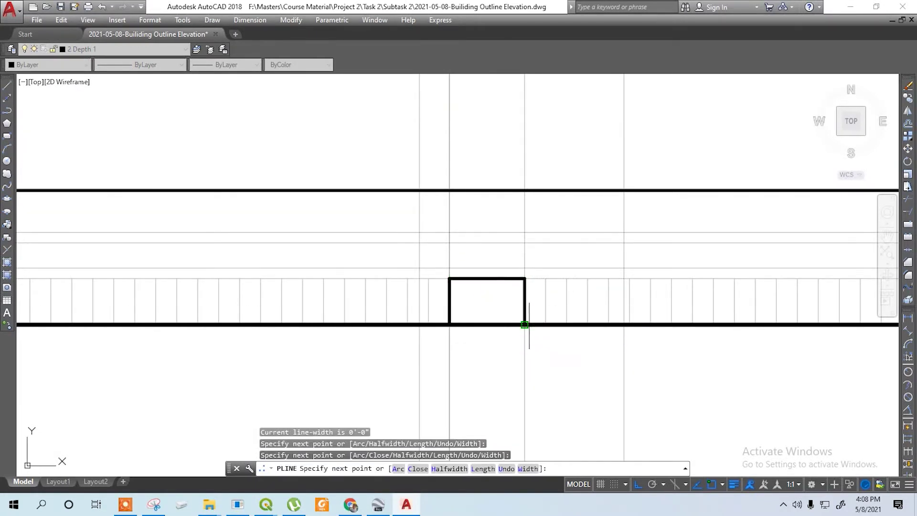
click(528, 324)
key(Escape)
scroll(466, 334, down, 2)
scroll(626, 327, down, 1)
middle_drag(621, 327, 350, 313)
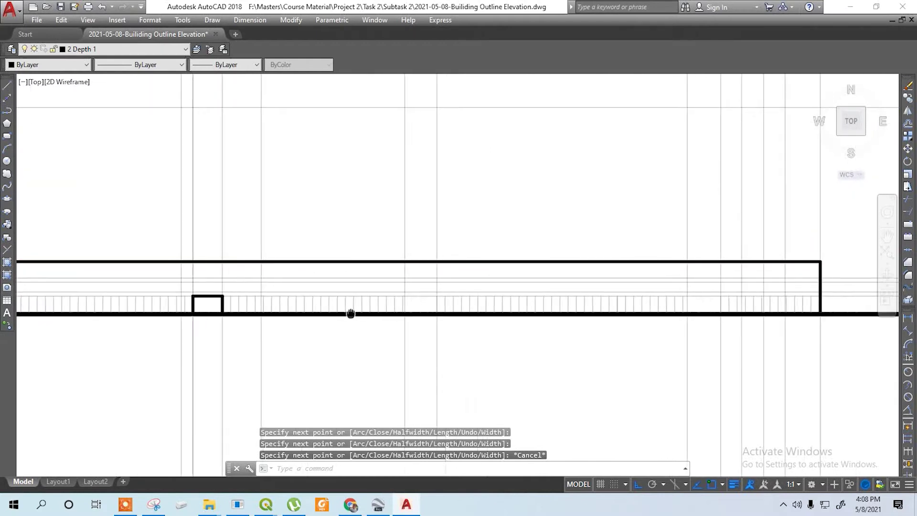
Step: Outline two more door openings rising from the ground line further along the building
text(l)
key(Return)
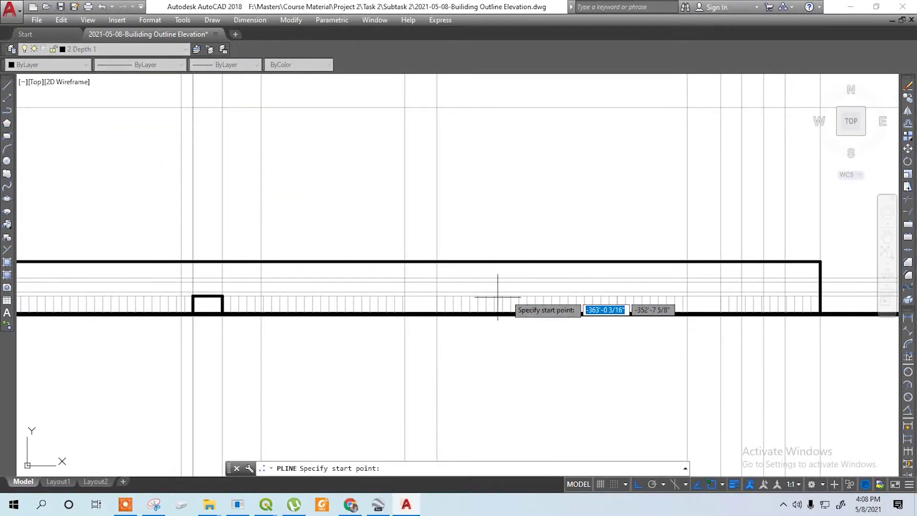
click(405, 313)
scroll(405, 296, up, 2)
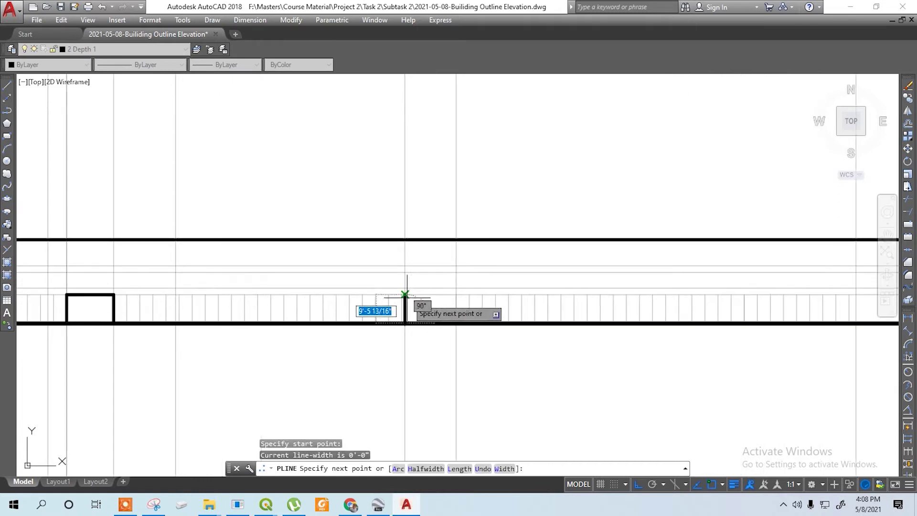
click(405, 294)
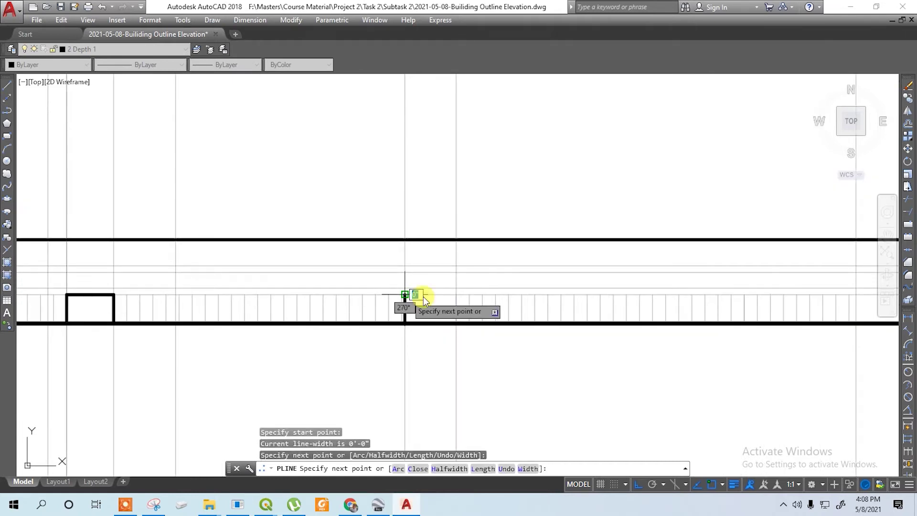
click(456, 295)
click(456, 322)
key(Escape)
scroll(287, 311, down, 3)
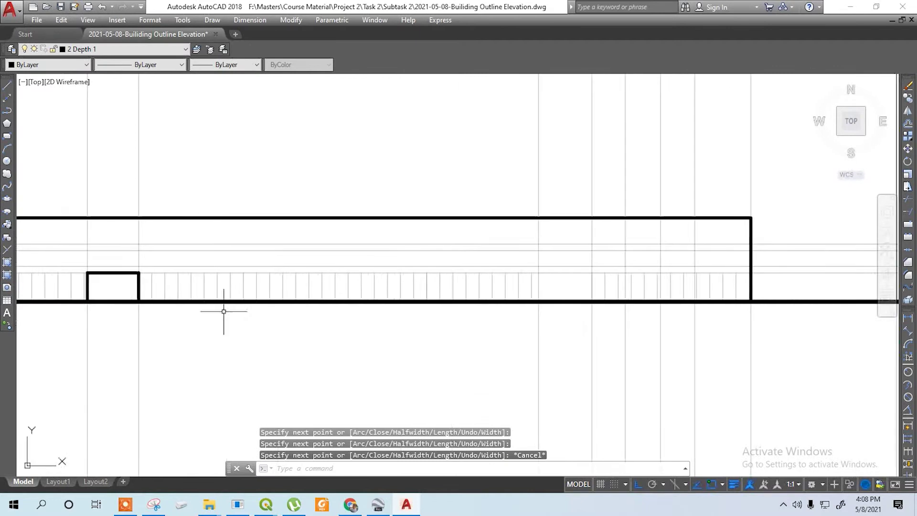
scroll(461, 301, up, 3)
key(Return)
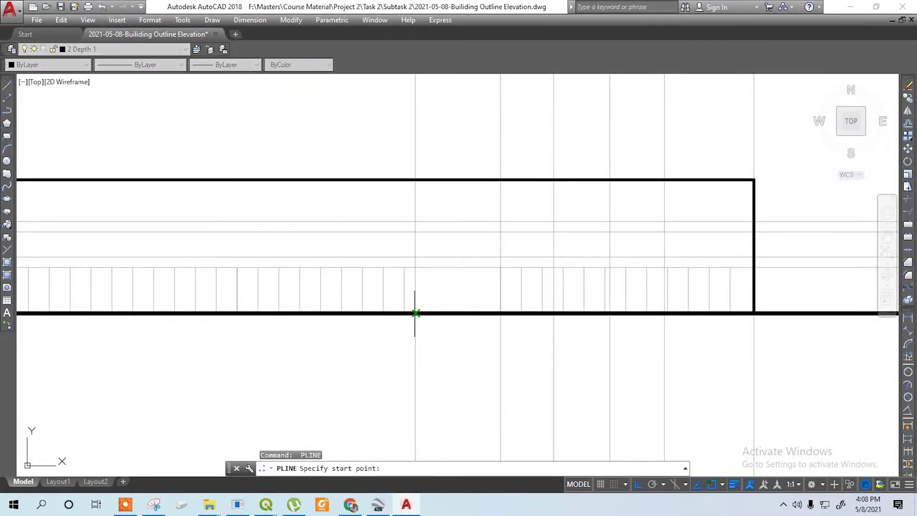
click(416, 313)
click(415, 267)
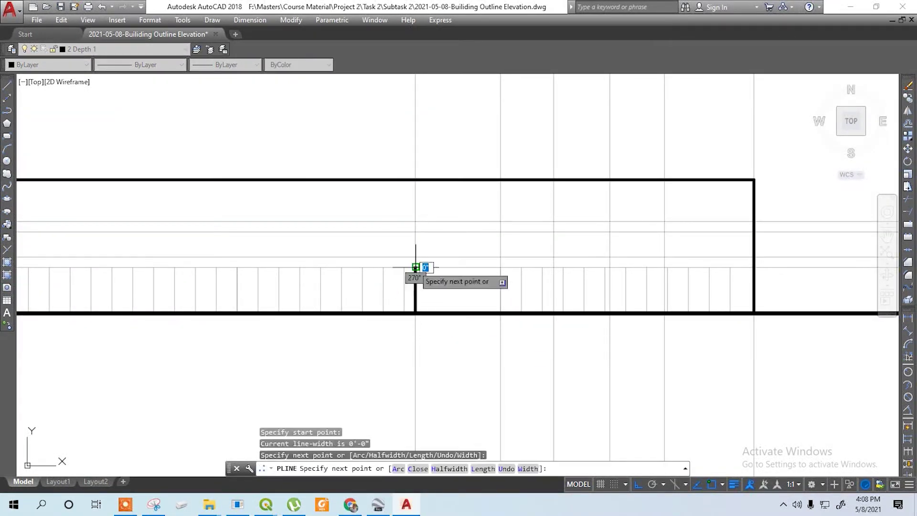
click(501, 267)
click(500, 313)
key(Return)
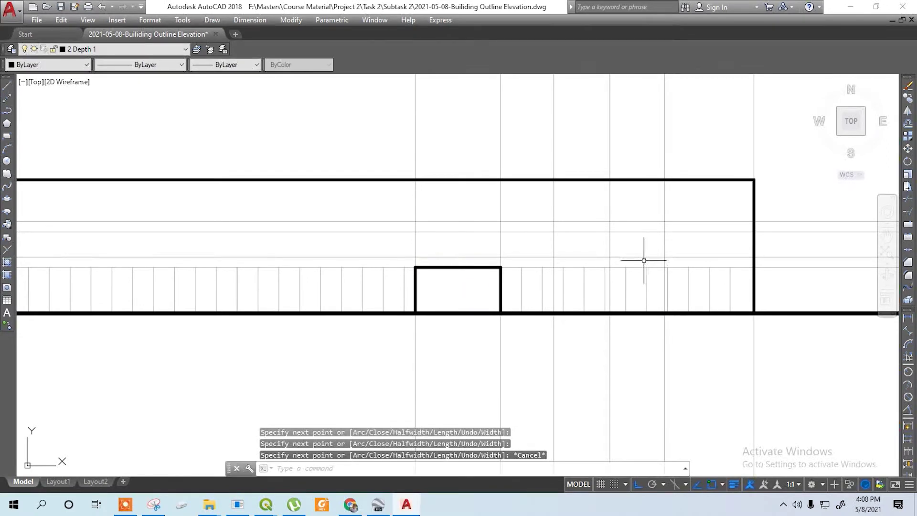
key(Return)
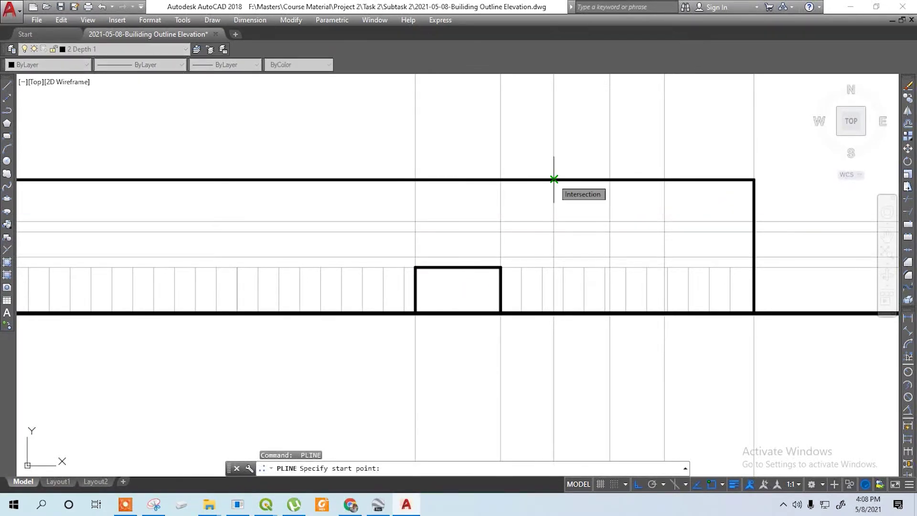
Step: Draw the first vertical divider from the building's top edge down to the band line
scroll(522, 328, down, 6)
scroll(522, 314, up, 6)
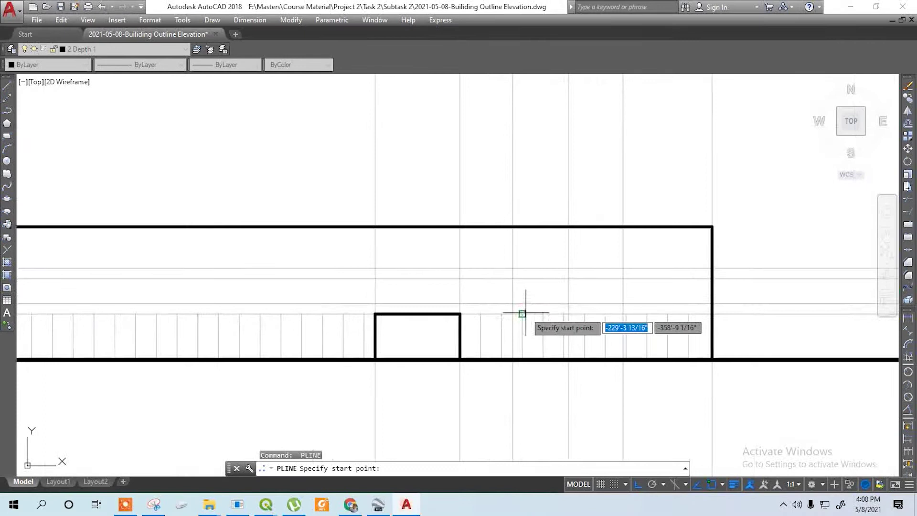
scroll(496, 313, up, 2)
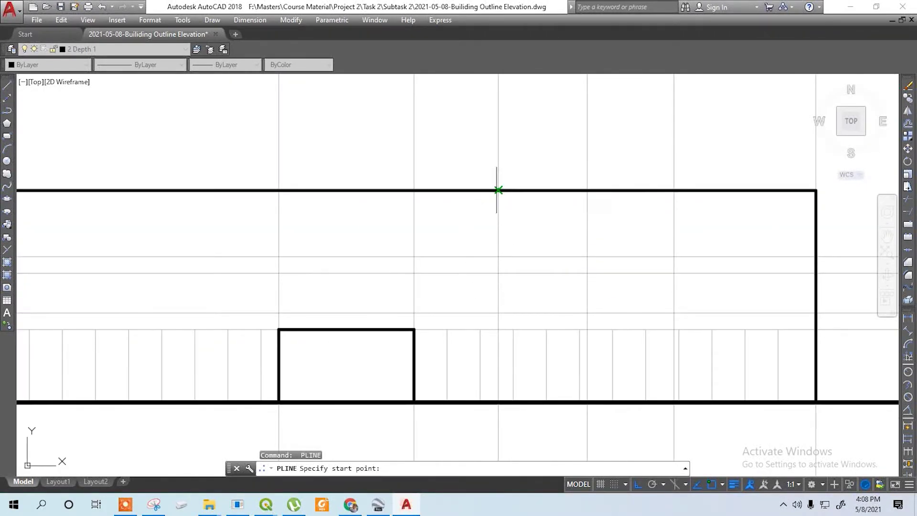
click(498, 190)
scroll(497, 328, down, 5)
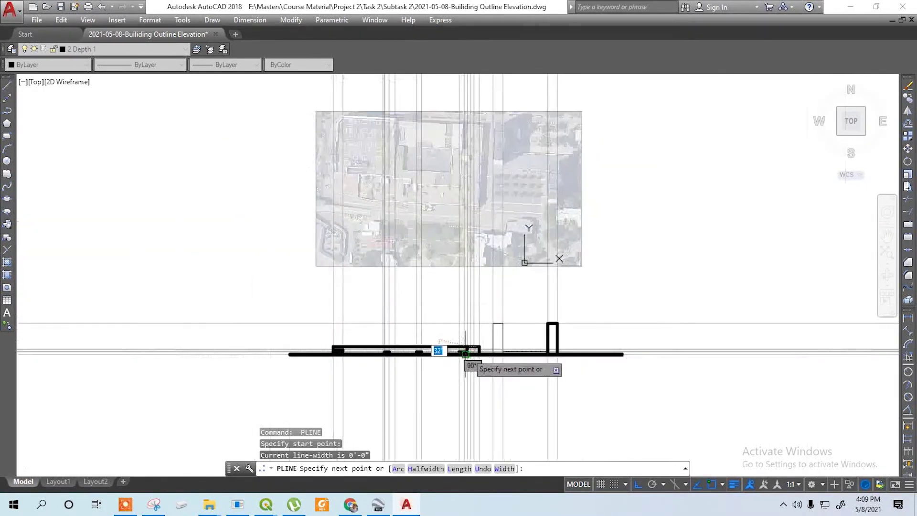
scroll(481, 319, up, 2)
click(378, 504)
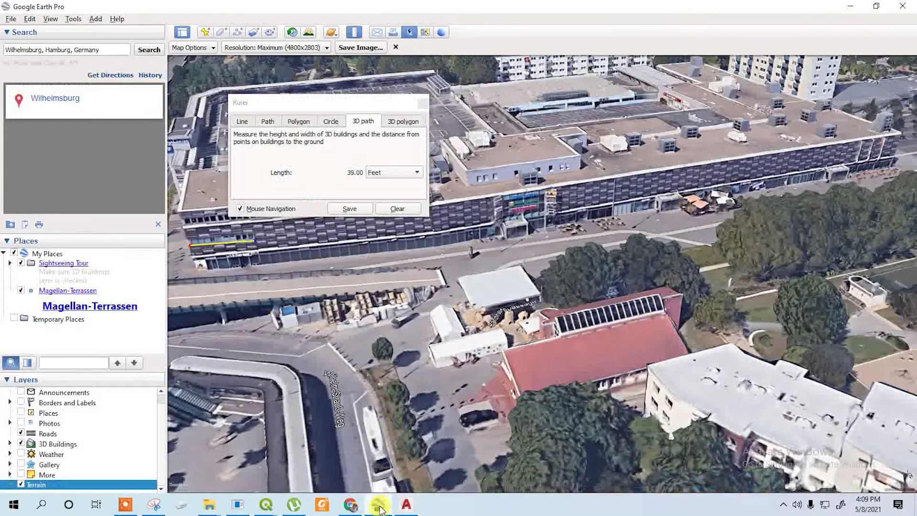
click(378, 507)
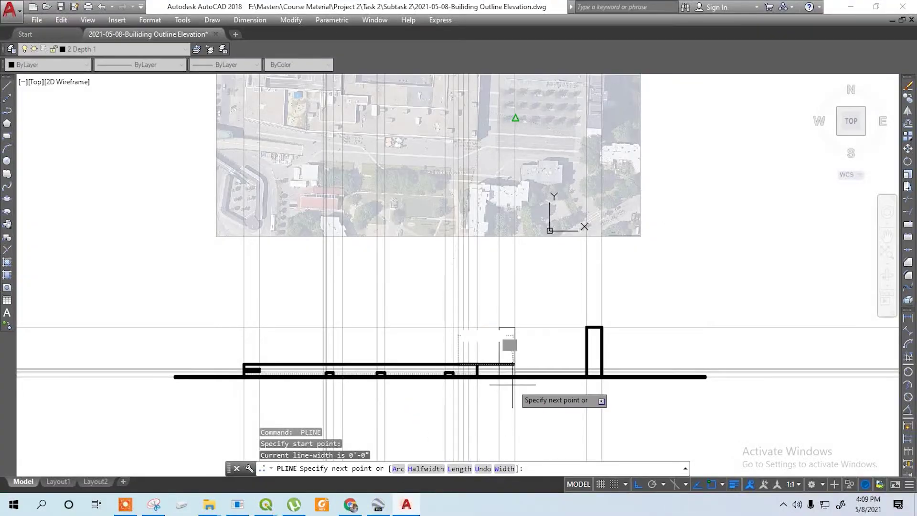
scroll(518, 394, up, 3)
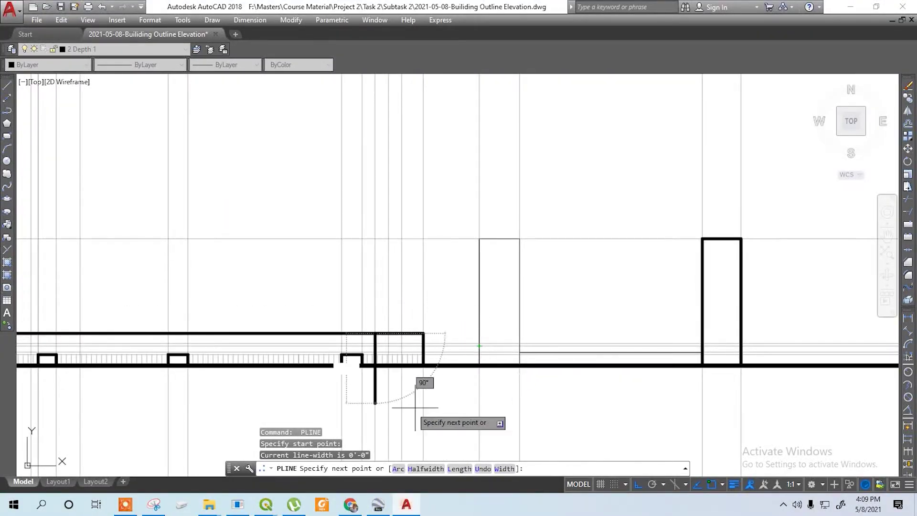
scroll(518, 364, down, 4)
scroll(528, 355, up, 2)
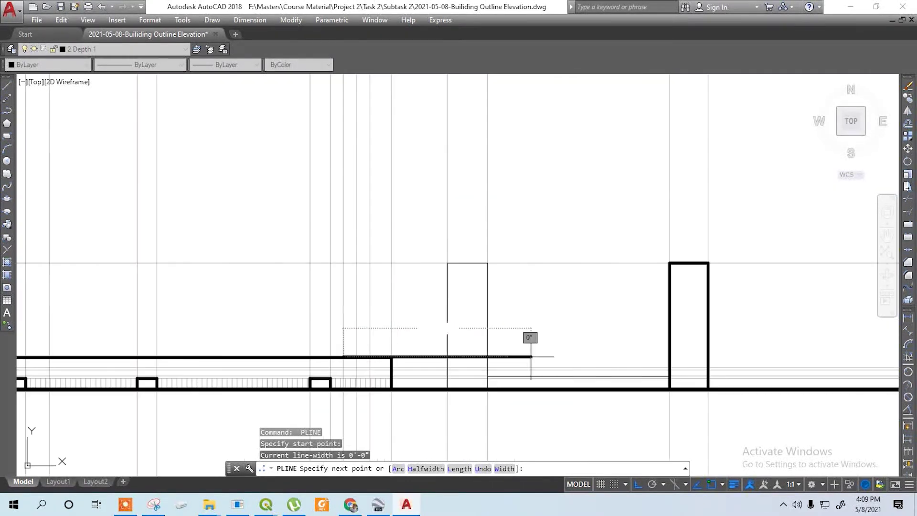
scroll(344, 382, up, 1)
scroll(344, 384, up, 3)
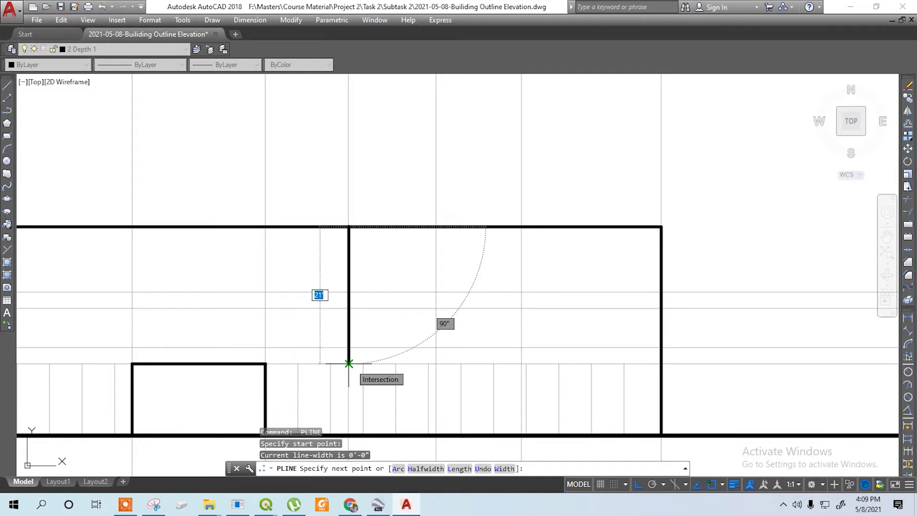
click(348, 364)
key(Return)
key(Return)
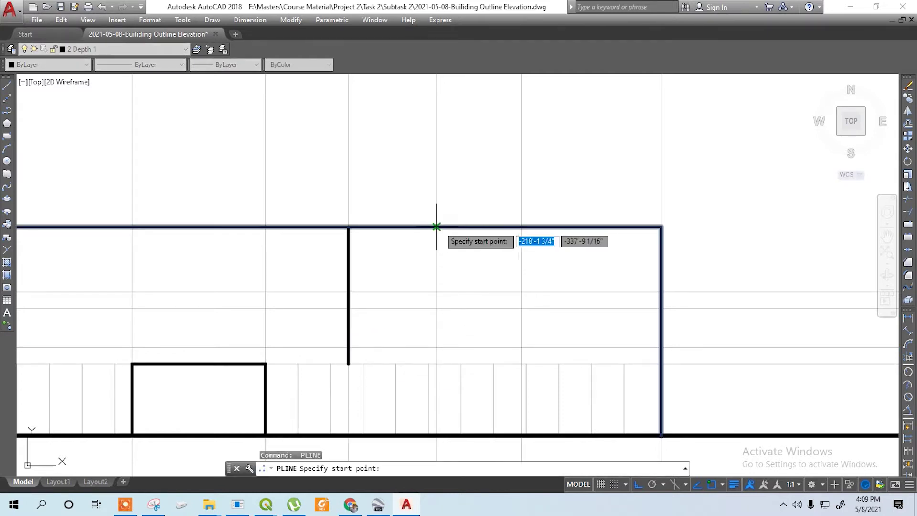
Step: Add the second and third vertical dividers from the top edge down to the band line
click(436, 227)
click(436, 363)
key(Return)
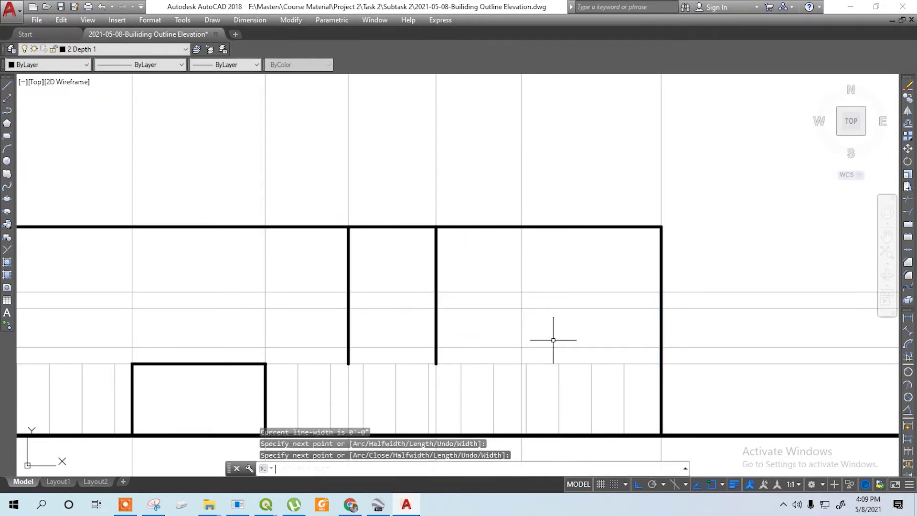
key(Return)
key(Return)
key(Return)
key(Return)
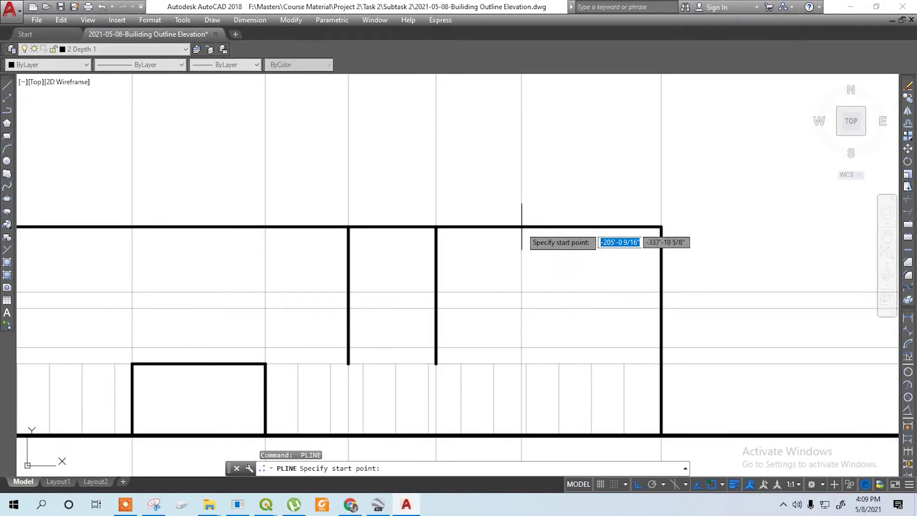
click(522, 226)
click(522, 364)
key(Escape)
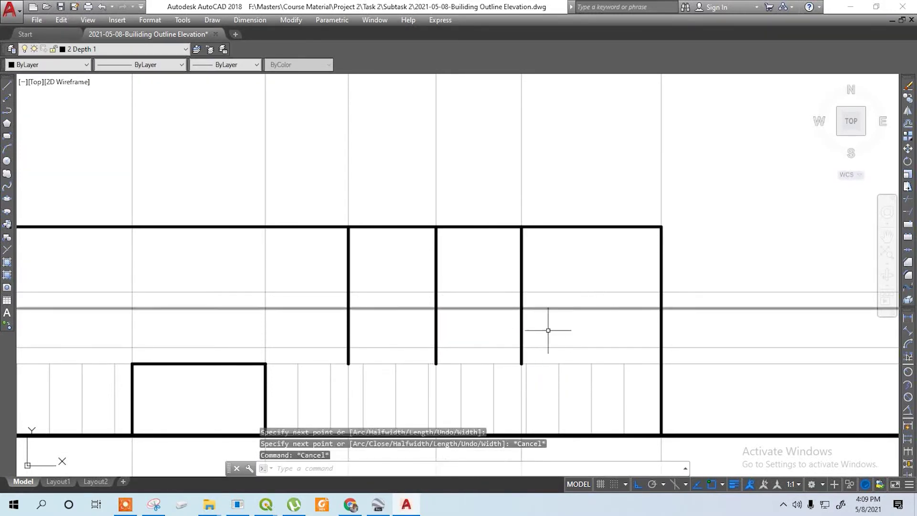
scroll(553, 337, down, 3)
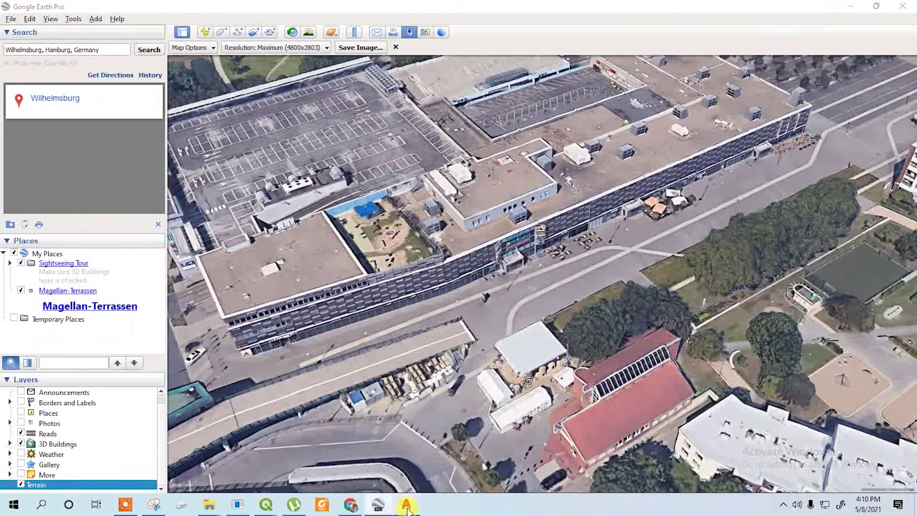
click(407, 505)
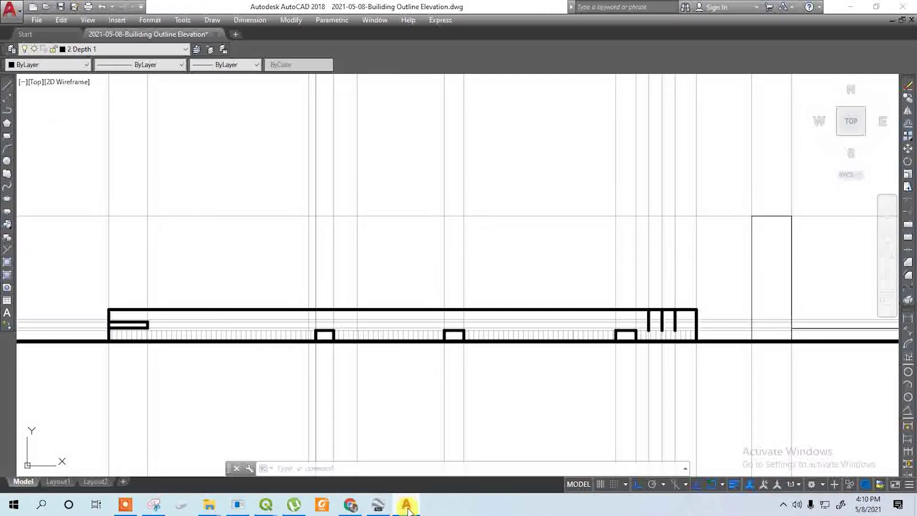
Step: Draw a horizontal polyline from the building's left corner along the top of the hatched band
click(6, 111)
scroll(92, 322, up, 6)
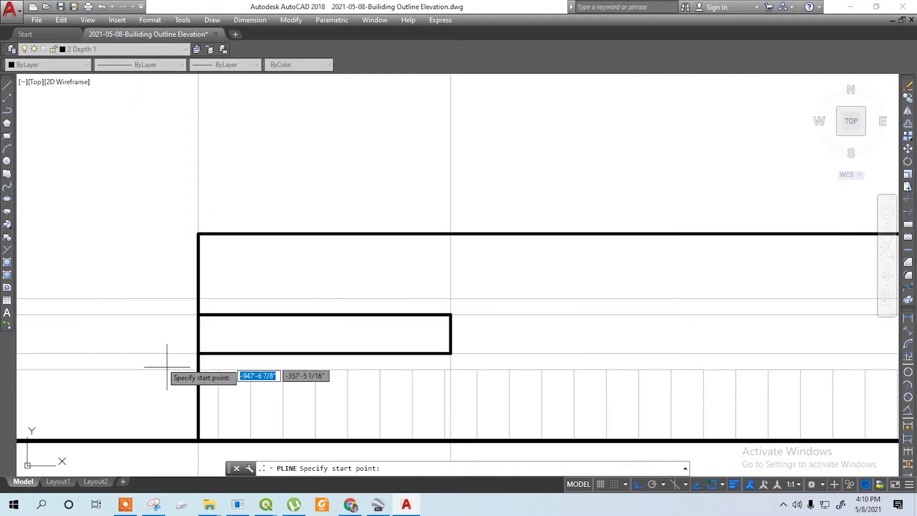
click(199, 369)
scroll(144, 366, down, 6)
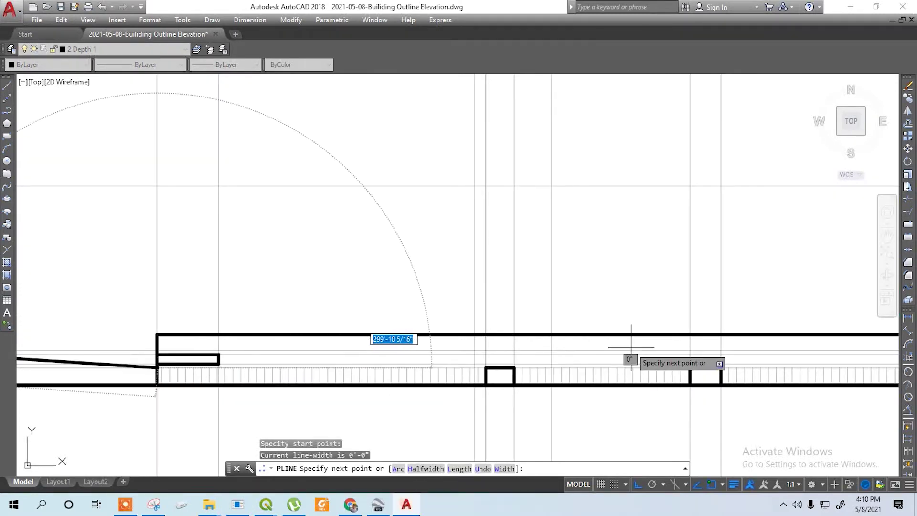
middle_drag(389, 395, 108, 344)
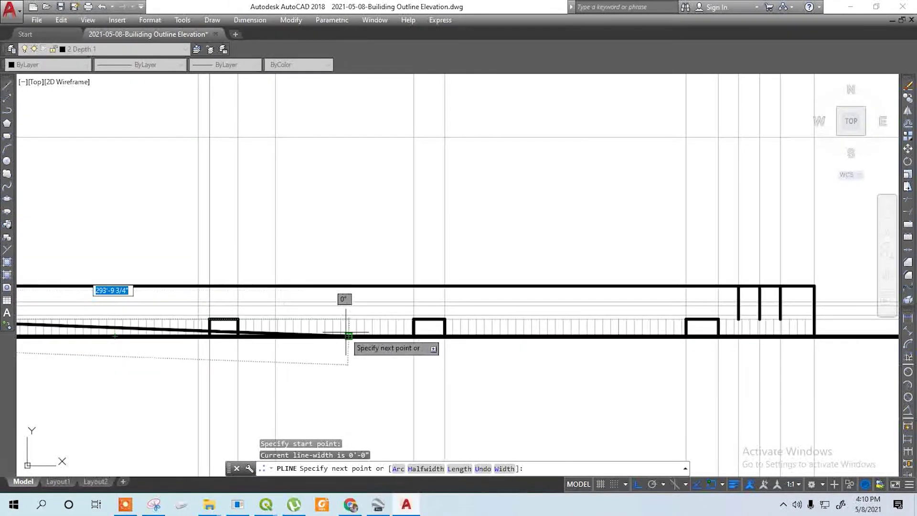
scroll(354, 315, down, 2)
scroll(267, 281, up, 6)
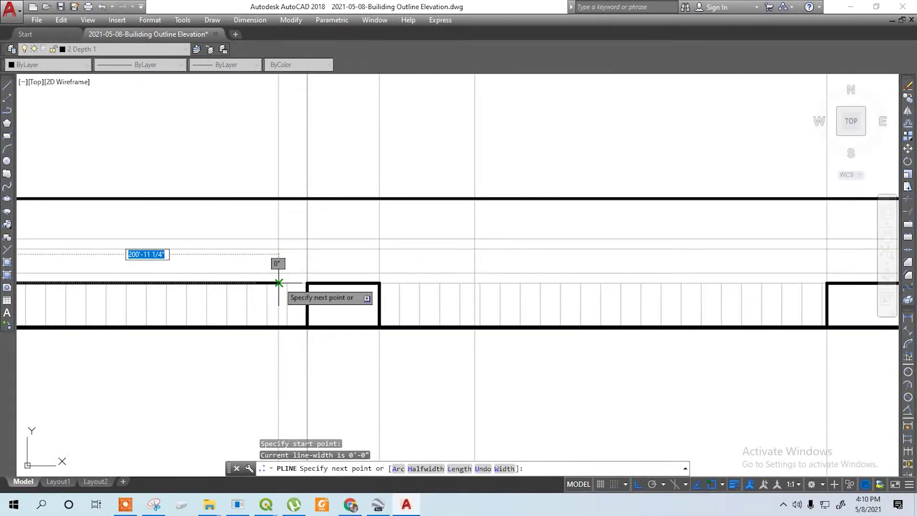
scroll(278, 283, down, 5)
scroll(318, 291, up, 3)
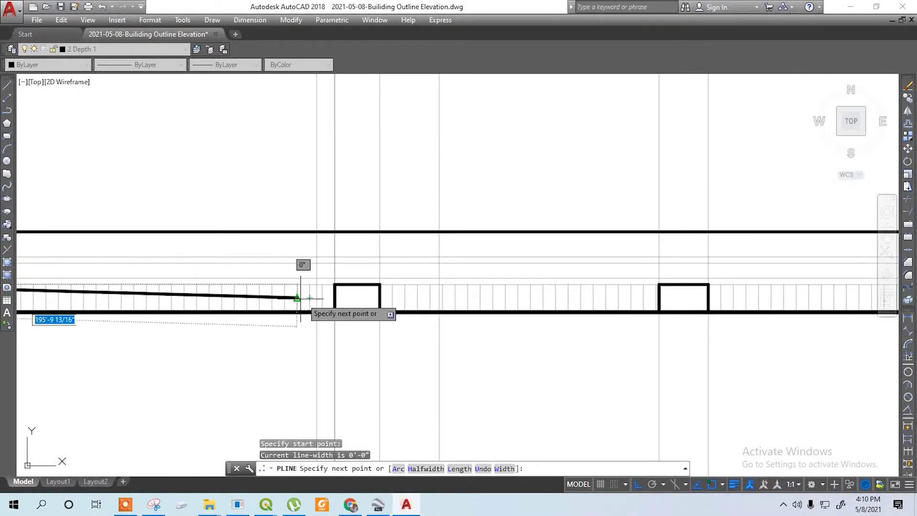
click(310, 297)
key(Return)
key(Return)
scroll(143, 470, down, 2)
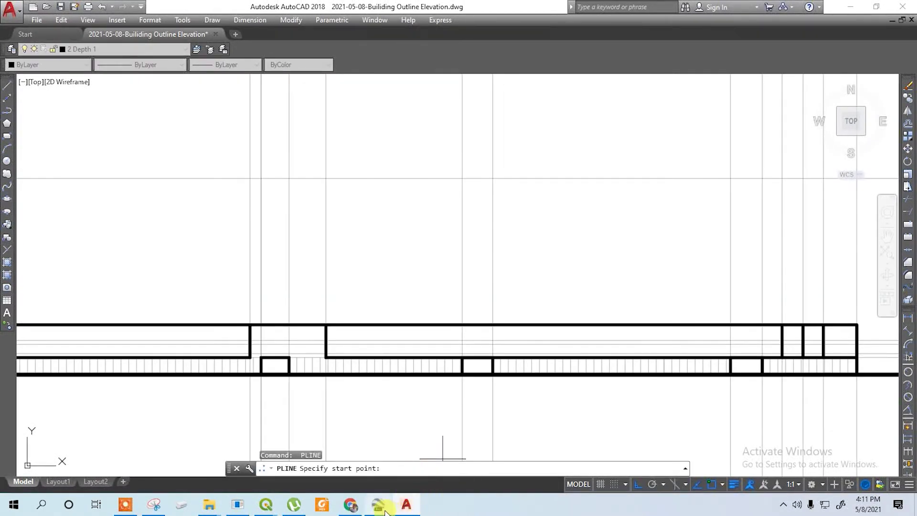
click(379, 505)
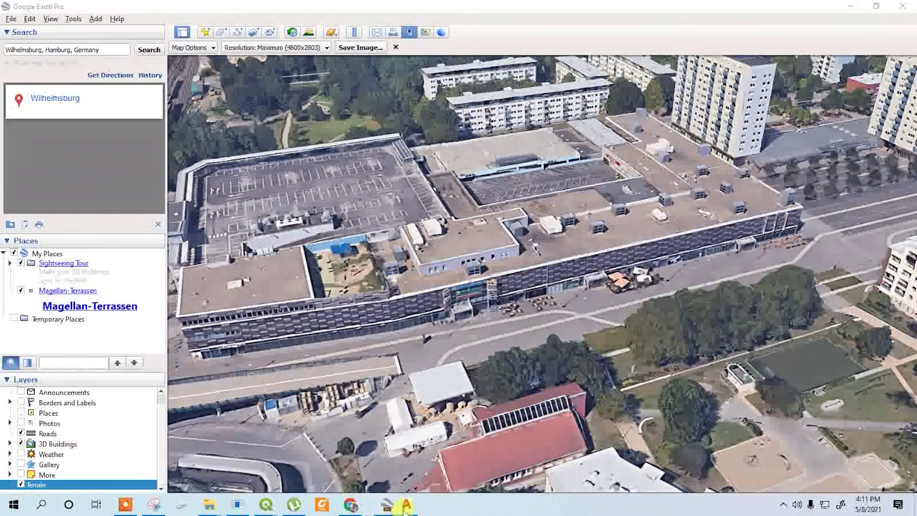
Step: Zoom and pan the Google Earth Pro 3D view in on the mall's front facade
scroll(430, 311, up, 5)
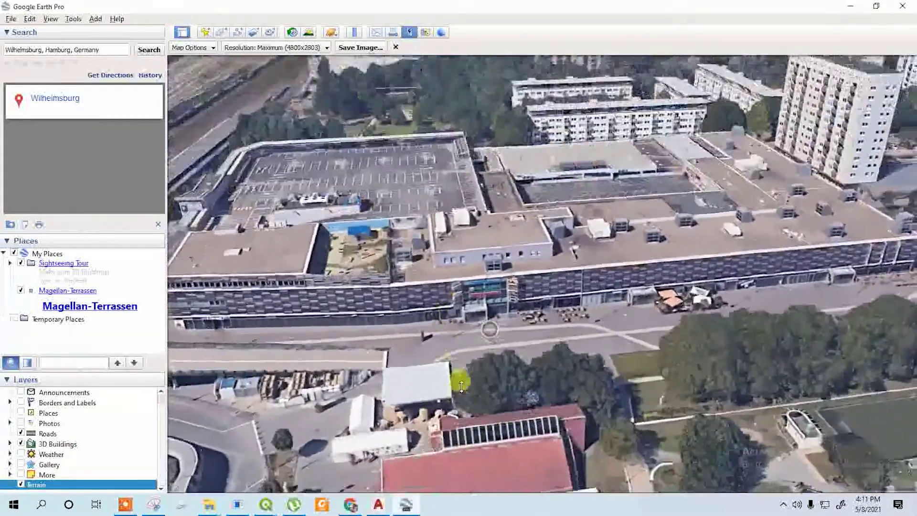
right_drag(461, 386, 465, 336)
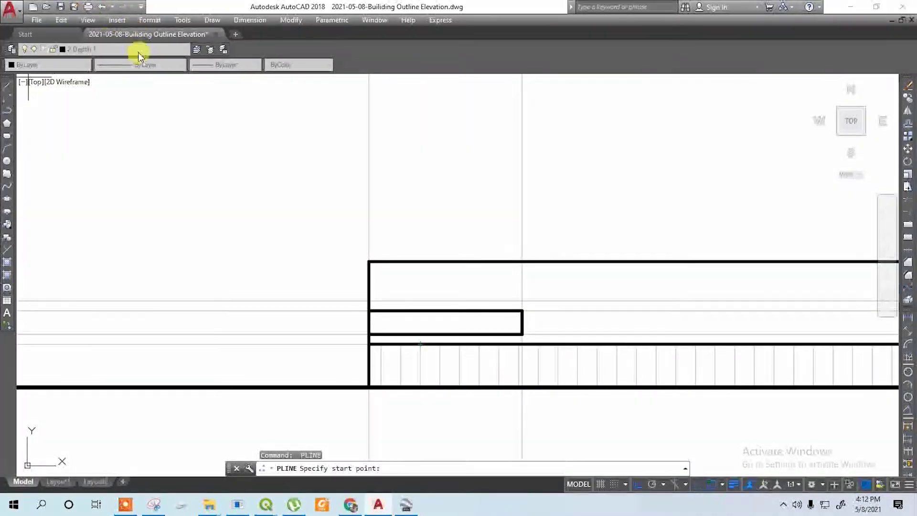
Step: Make 8 Refferences the current layer and draw a line closing the rectangle's right side
key(Escape)
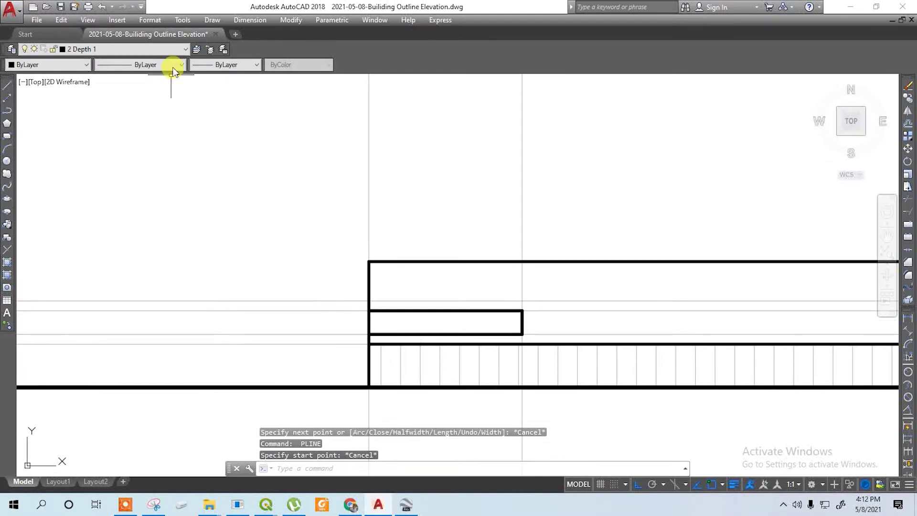
click(171, 51)
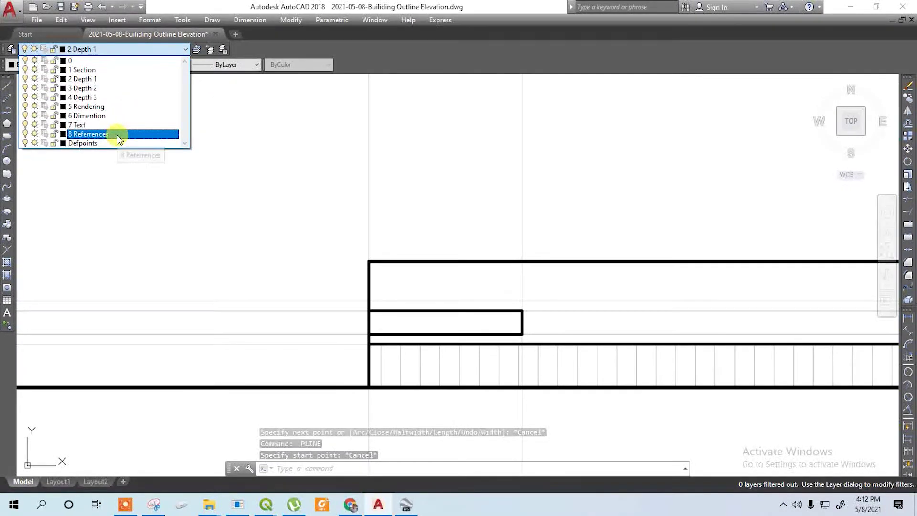
click(116, 134)
click(7, 86)
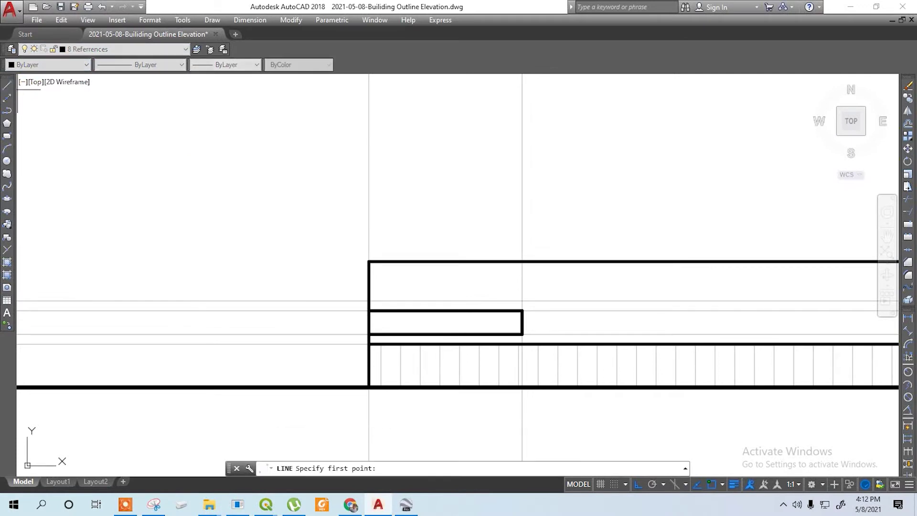
click(522, 311)
click(522, 334)
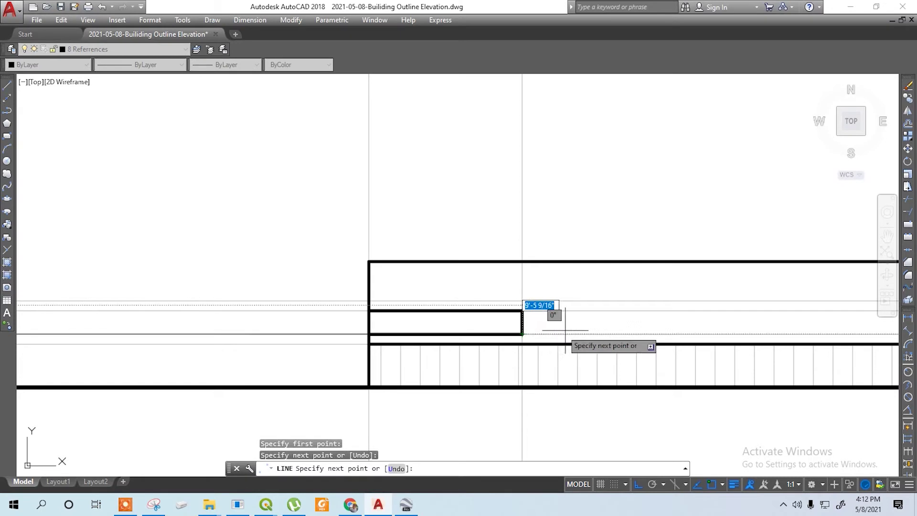
key(Escape)
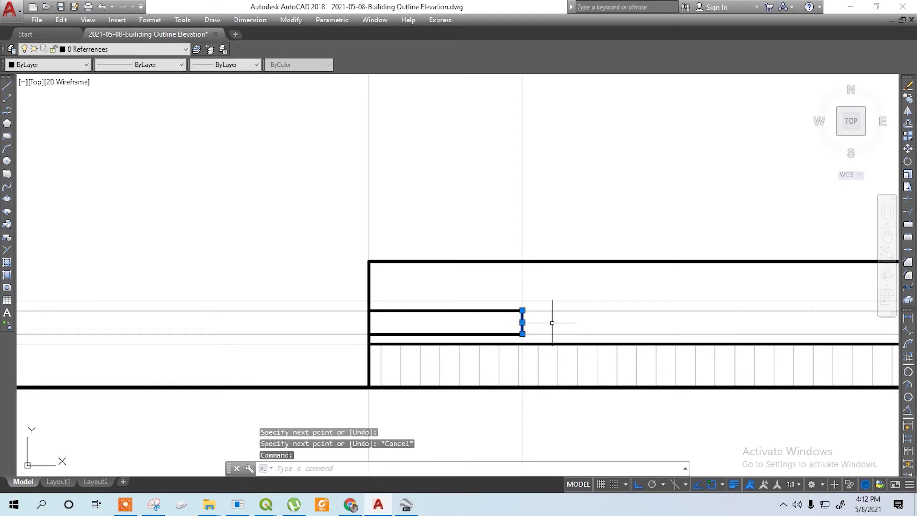
key(Escape)
Step: Offset that right-side line 2.5' to the left twice inside the rectangle
text(o)
key(Return)
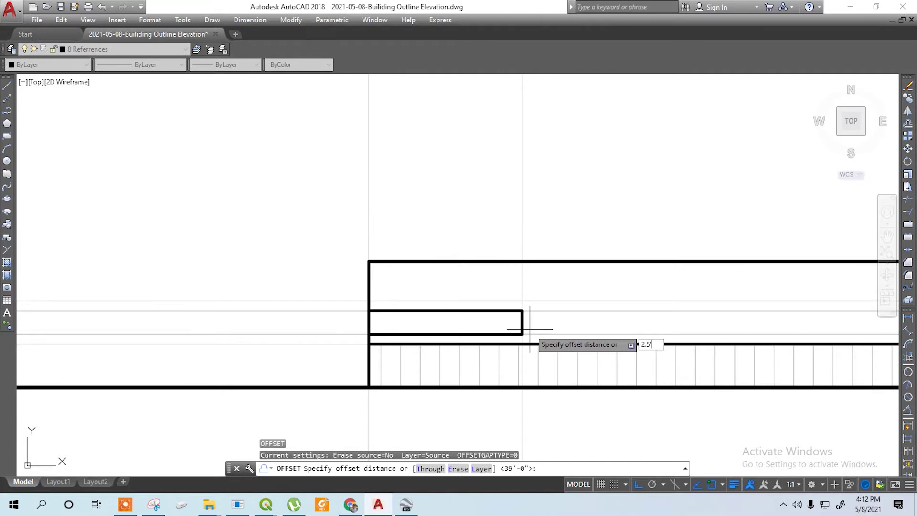
key(Return)
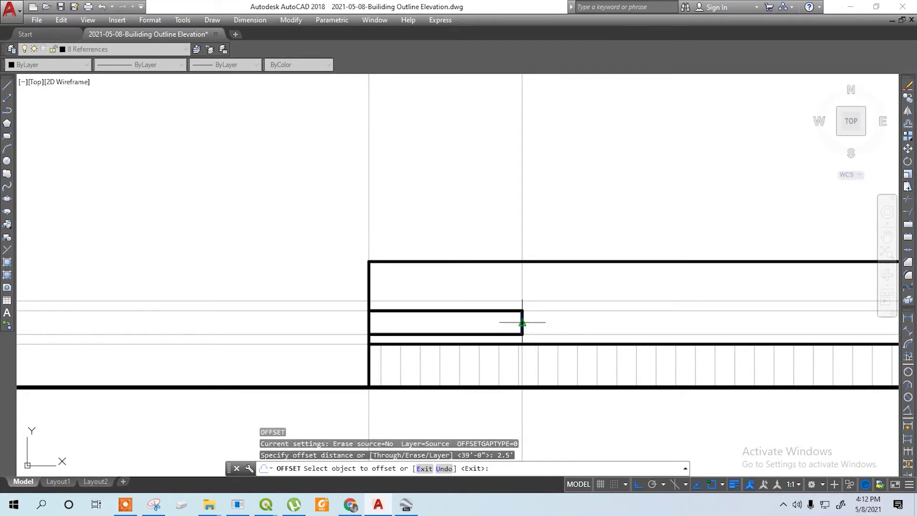
click(522, 323)
click(495, 323)
scroll(496, 325, up, 4)
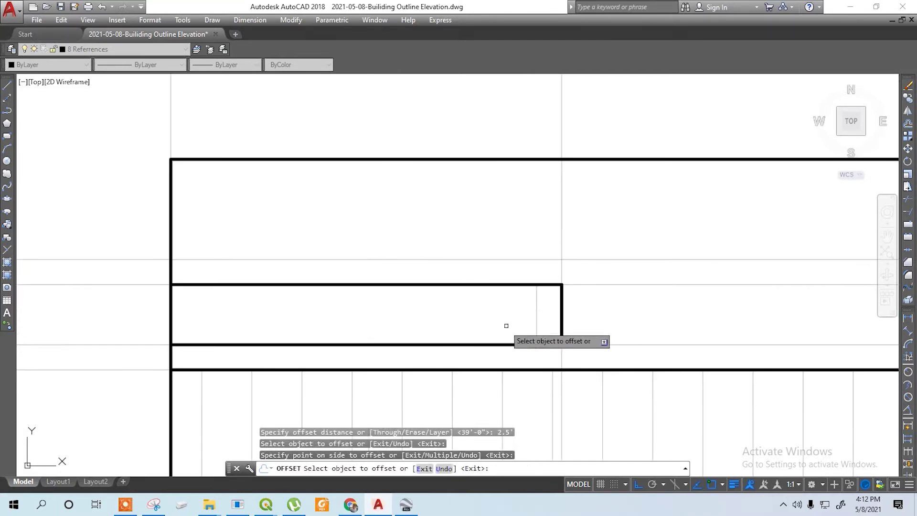
click(536, 316)
key(Escape)
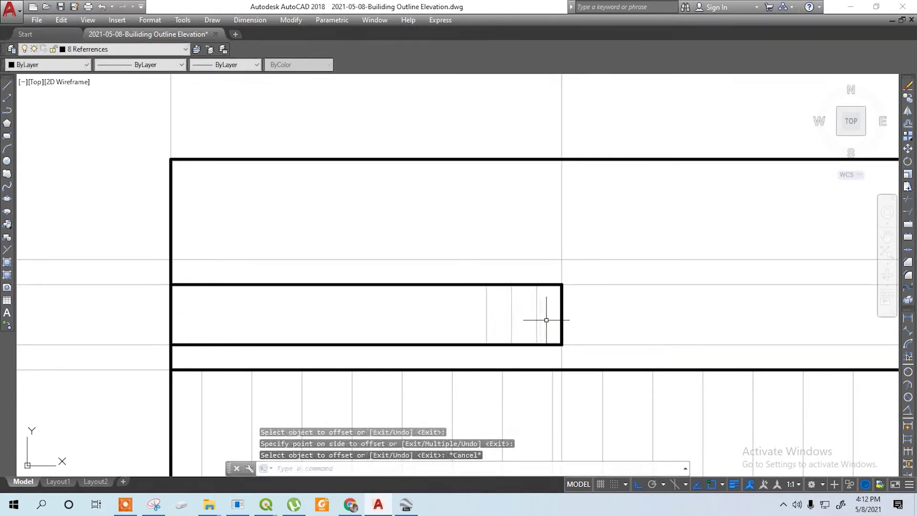
Step: Copy the three vertical lines leftward four times to fill the rectangle to its left end
click(544, 305)
click(409, 314)
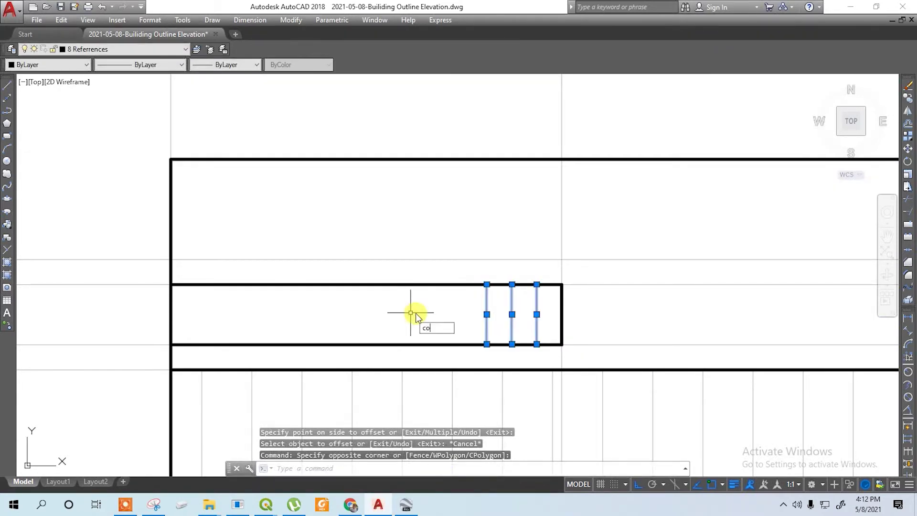
text(co)
key(Return)
click(561, 344)
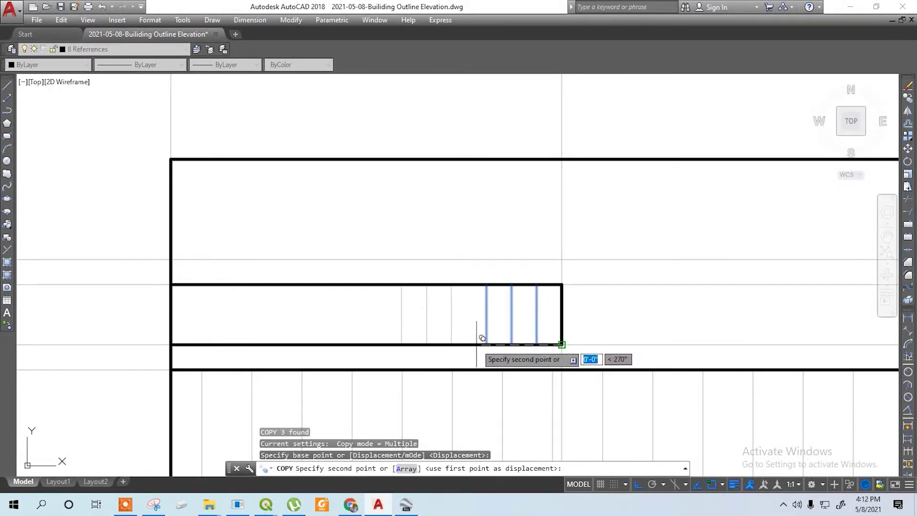
click(486, 345)
click(412, 344)
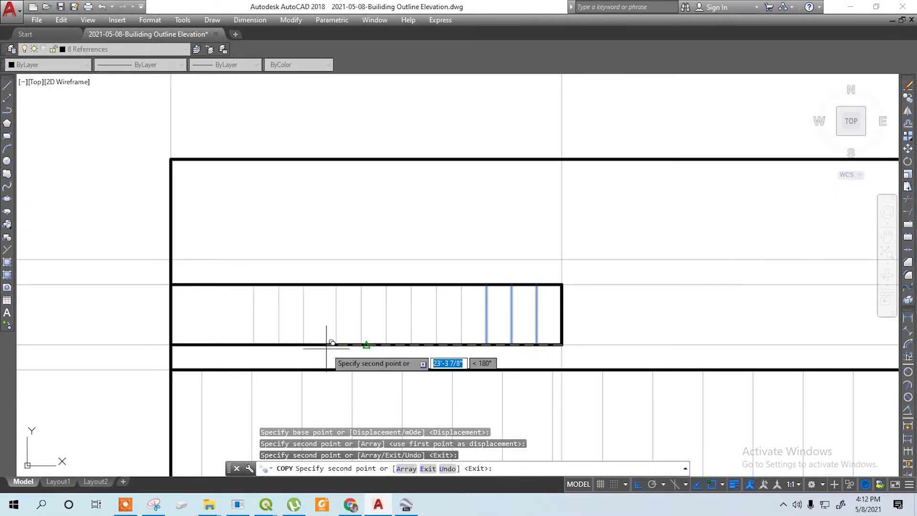
click(336, 344)
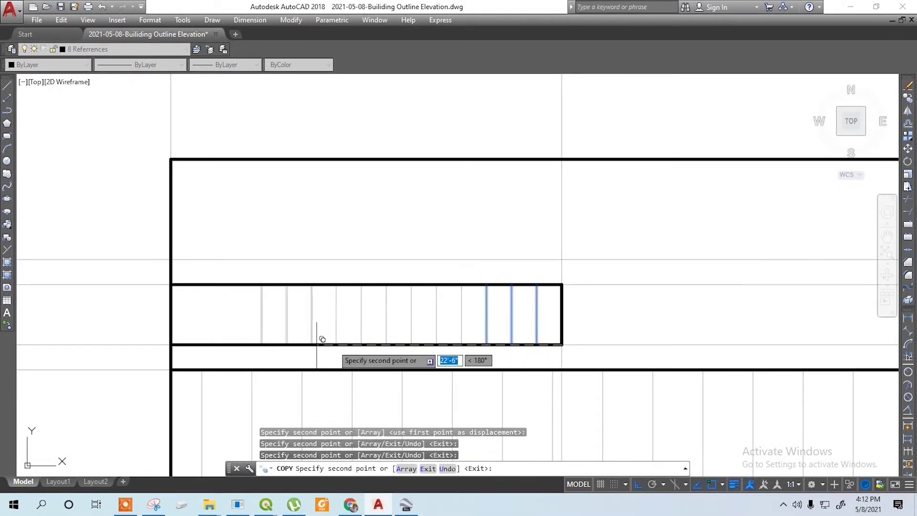
click(261, 344)
key(Escape)
scroll(261, 345, down, 3)
middle_drag(429, 321, 243, 315)
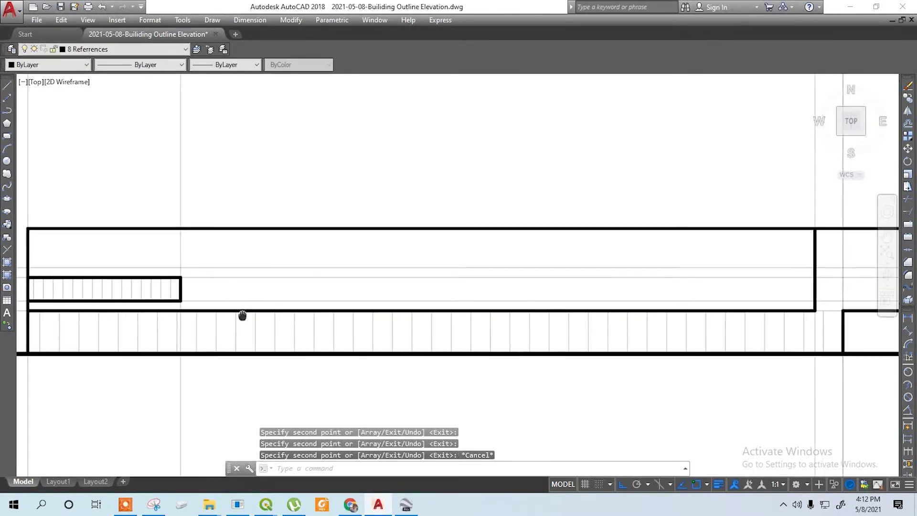
scroll(298, 301, down, 2)
middle_drag(548, 309, 395, 311)
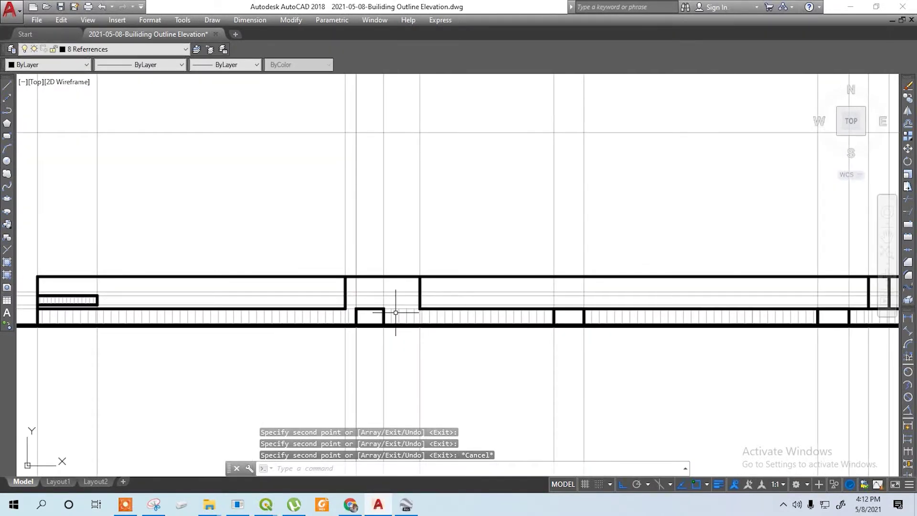
scroll(538, 334, down, 3)
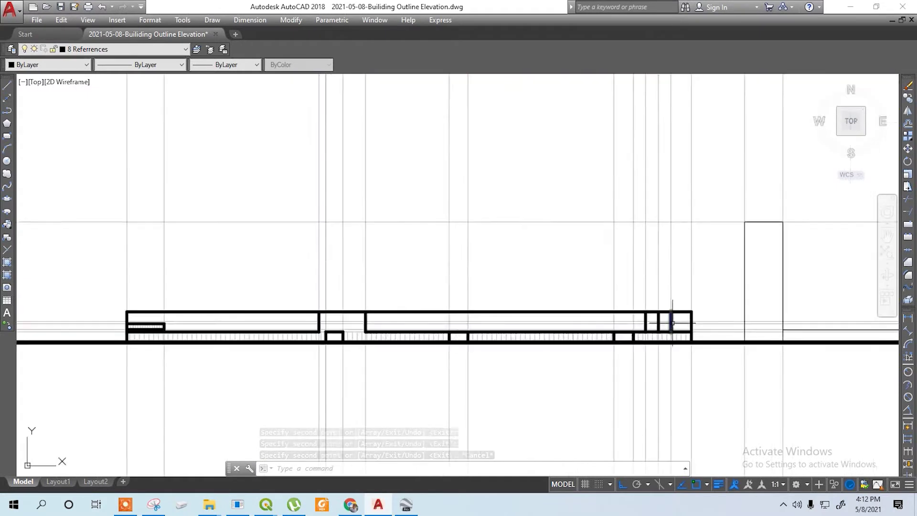
scroll(672, 323, up, 2)
scroll(82, 348, up, 4)
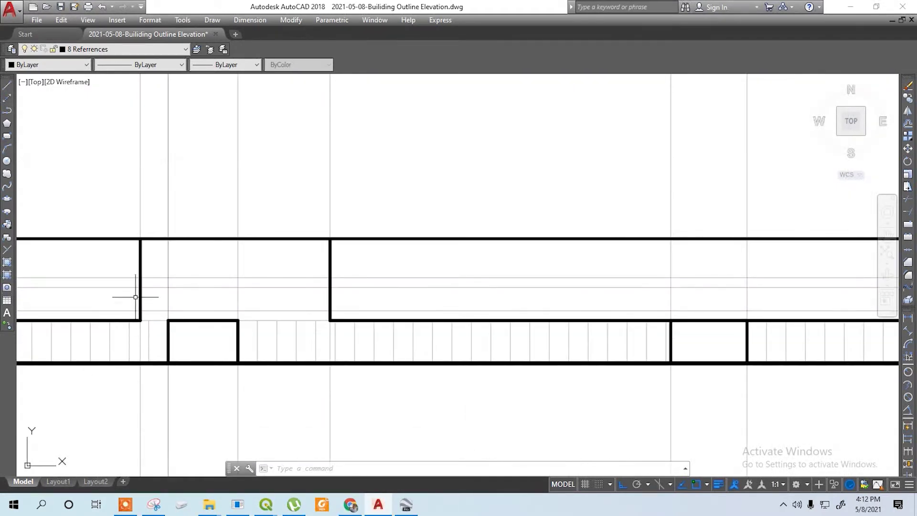
scroll(142, 268, down, 1)
scroll(327, 313, down, 2)
scroll(818, 322, up, 3)
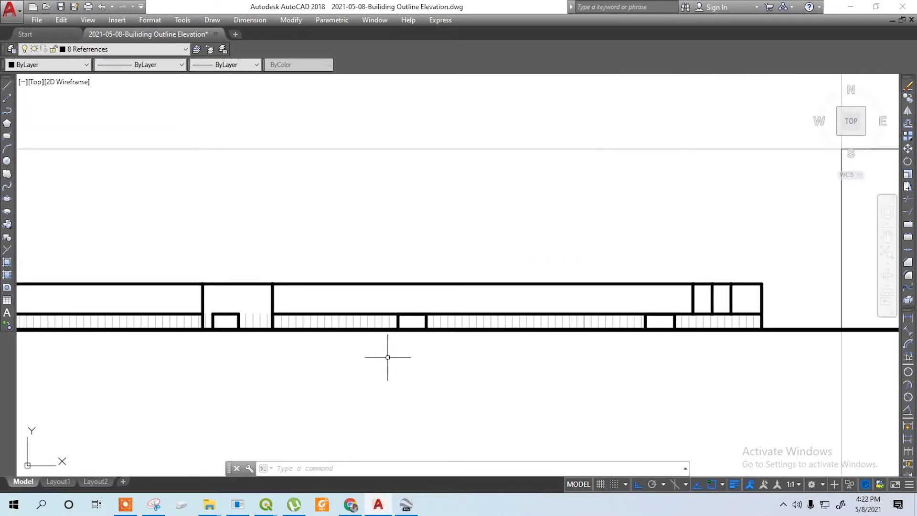
scroll(487, 350, up, 1)
scroll(358, 353, up, 1)
scroll(444, 333, up, 1)
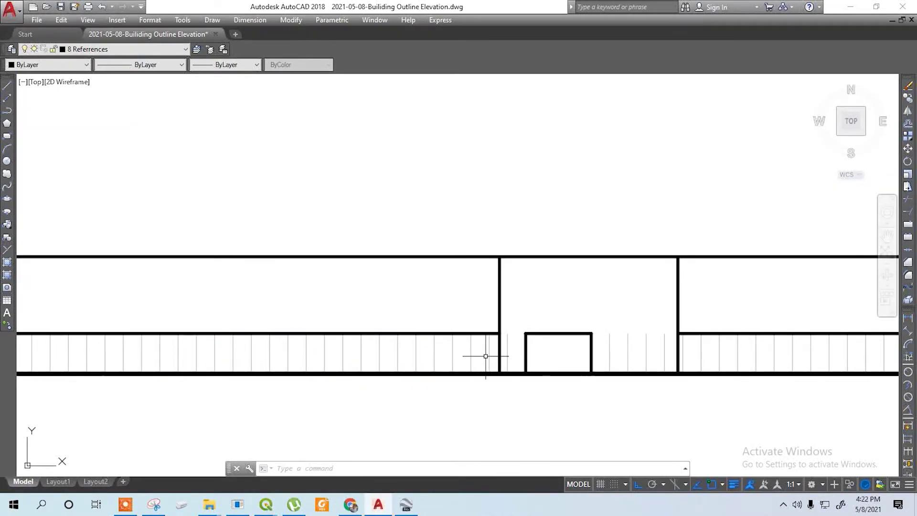
scroll(485, 354, up, 2)
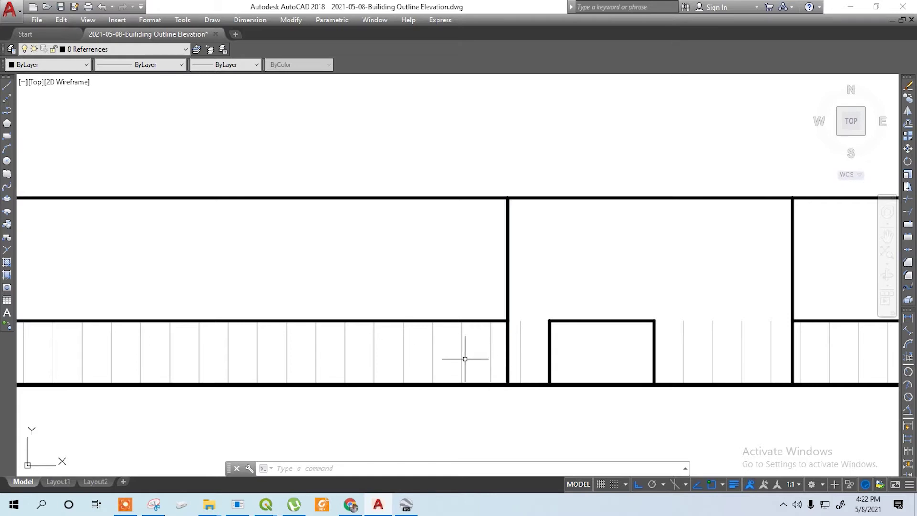
Step: Use EXTEND with all objects as boundaries to stretch the left hatch lines up to the top edge
text(ex)
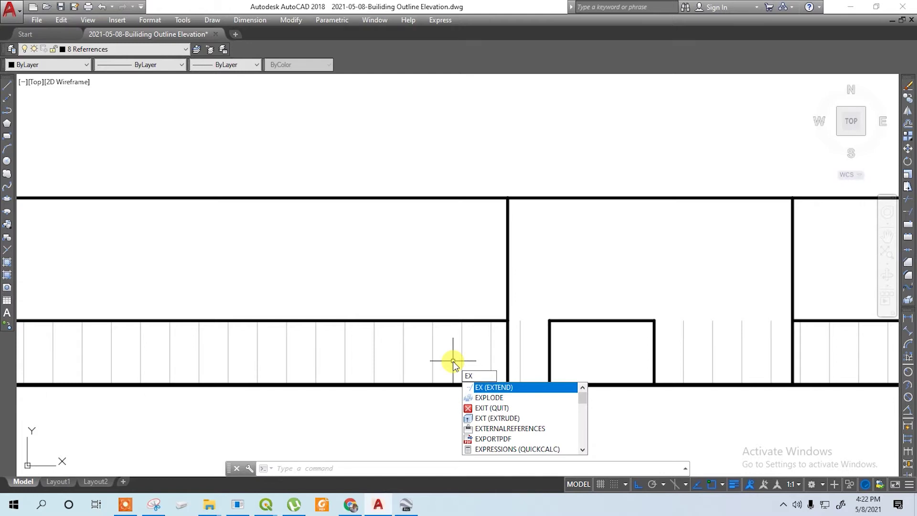
key(Return)
key(Return)
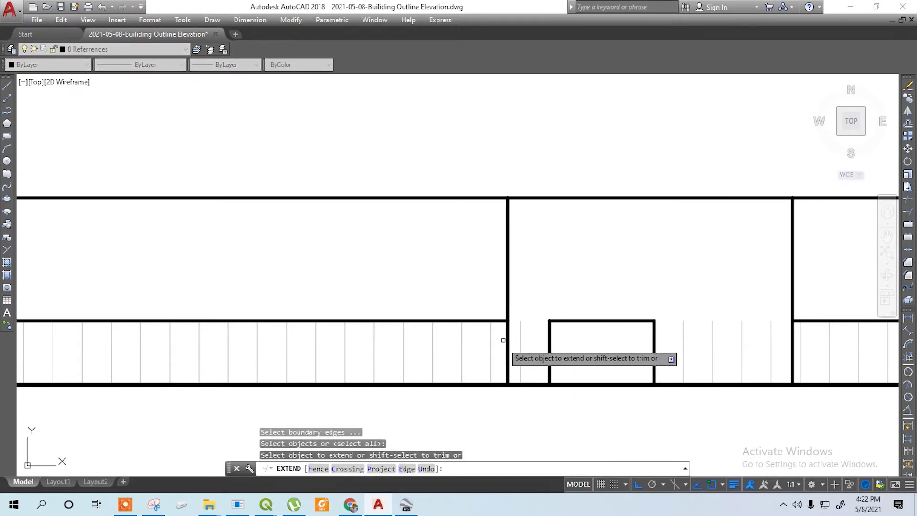
click(451, 197)
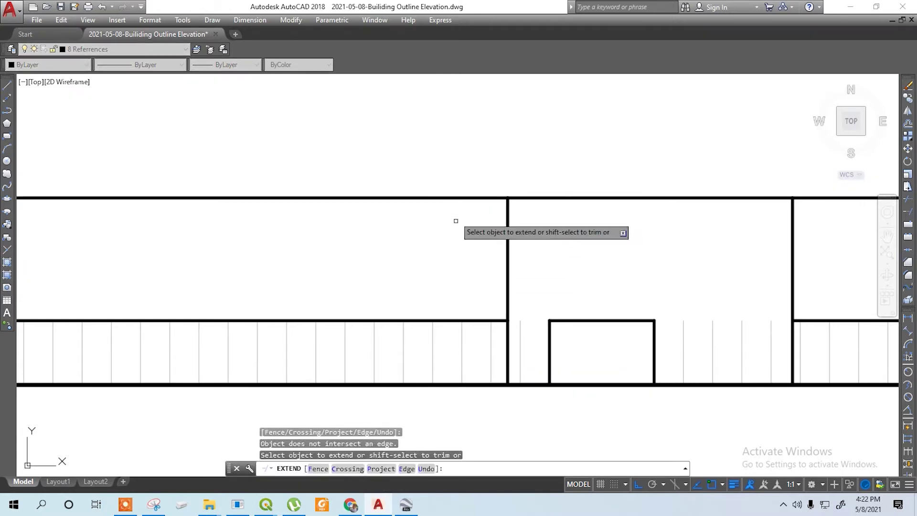
click(498, 358)
scroll(337, 356, down, 4)
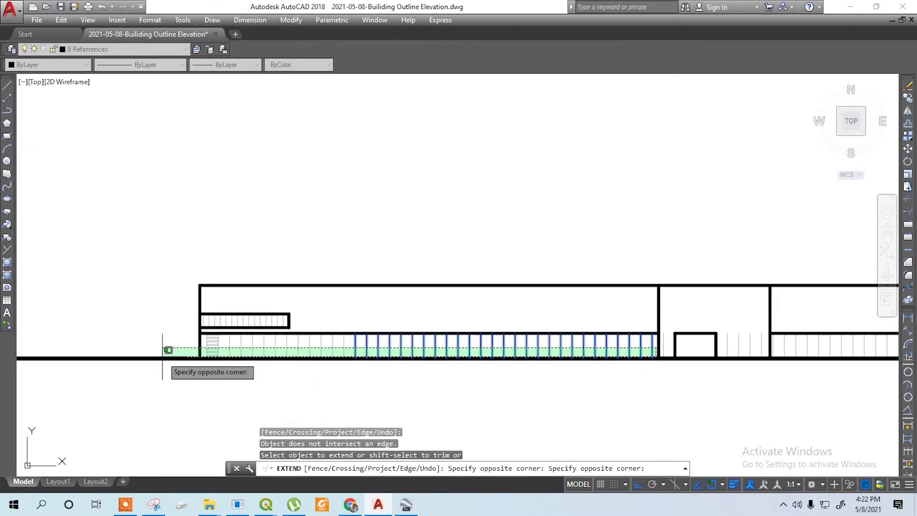
scroll(168, 350, up, 2)
click(214, 338)
scroll(133, 339, down, 2)
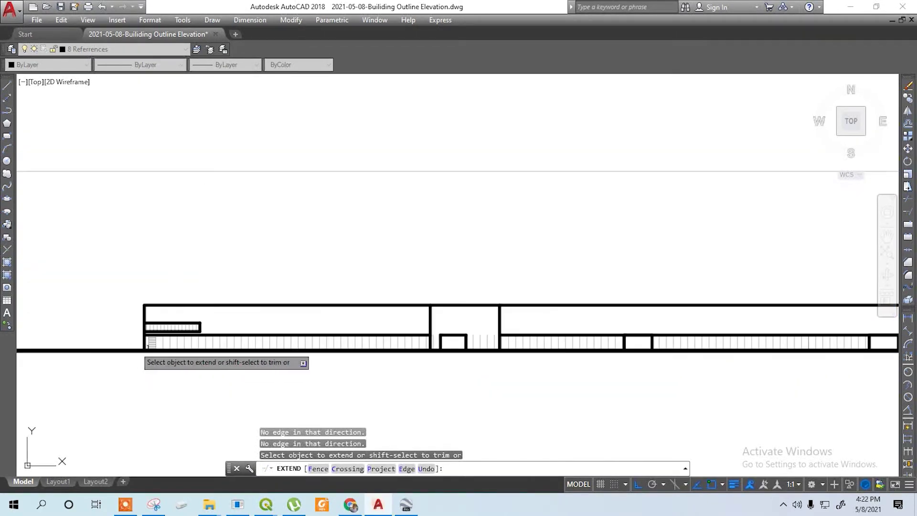
scroll(409, 344, up, 3)
click(410, 344)
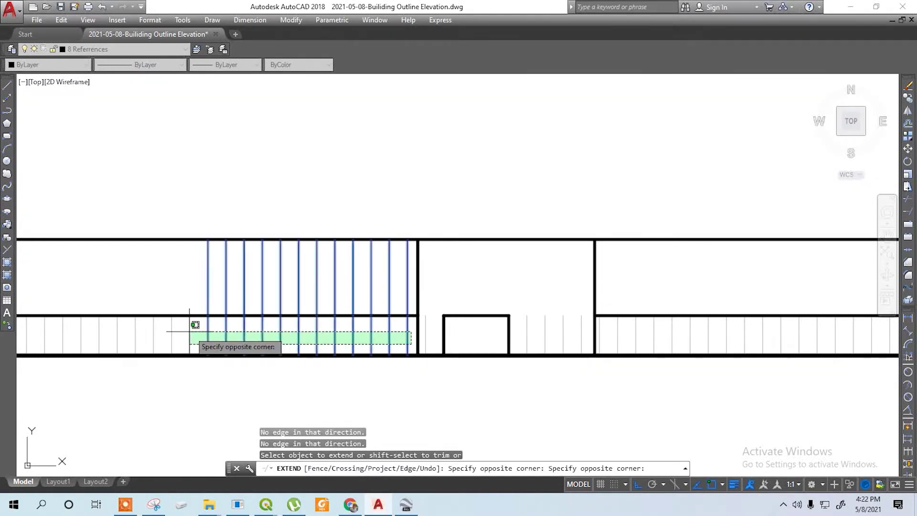
scroll(157, 348, down, 2)
scroll(373, 348, up, 2)
scroll(296, 345, down, 1)
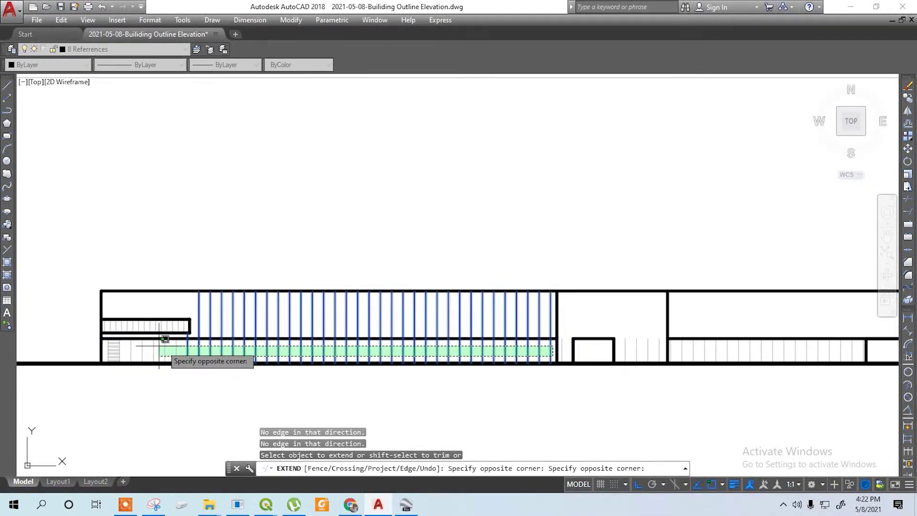
click(133, 338)
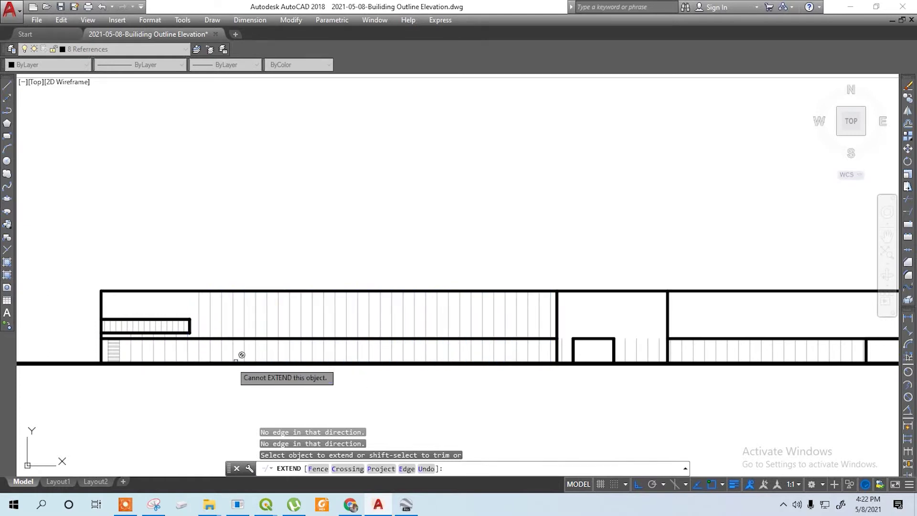
Step: Extend the long middle run of hatch lines upward and start on the right-end group
scroll(241, 355, down, 2)
scroll(435, 324, up, 3)
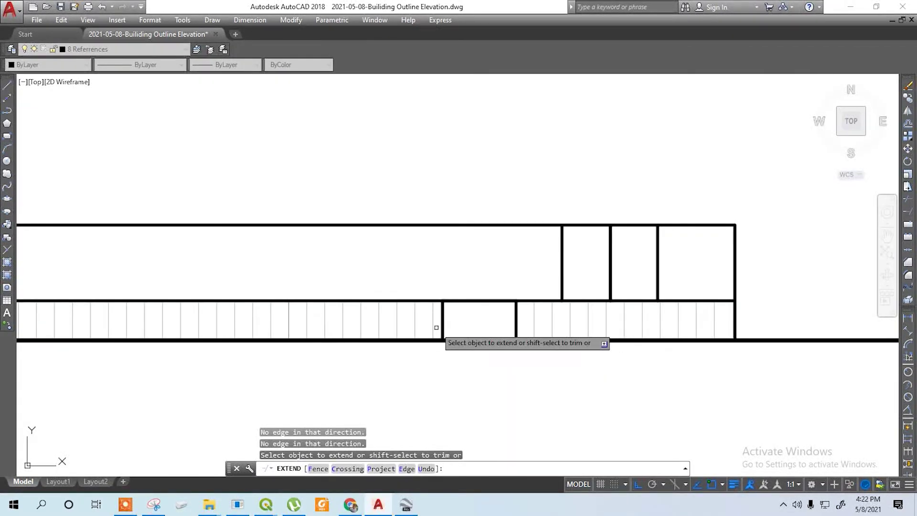
click(436, 327)
scroll(393, 326, down, 2)
scroll(363, 339, up, 2)
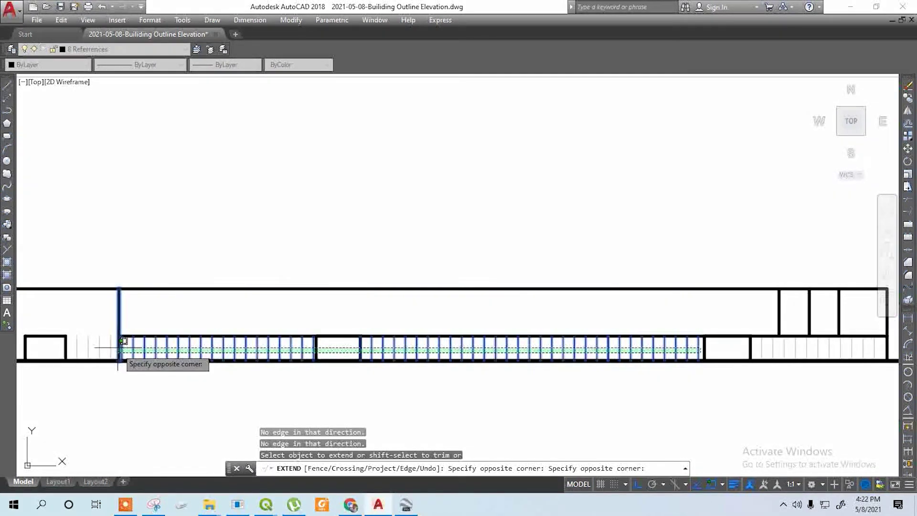
click(127, 337)
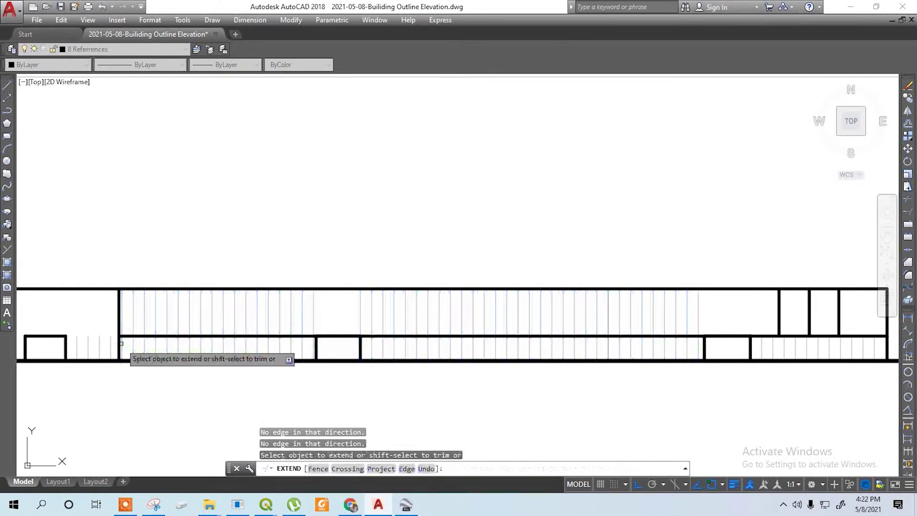
mouse_move(415, 380)
middle_down()
mouse_move(383, 359)
mouse_move(400, 362)
middle_up()
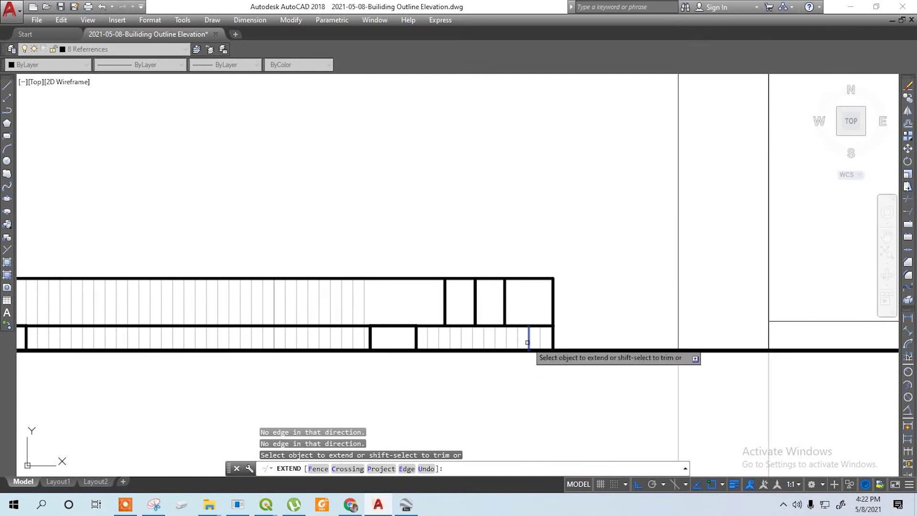
click(549, 341)
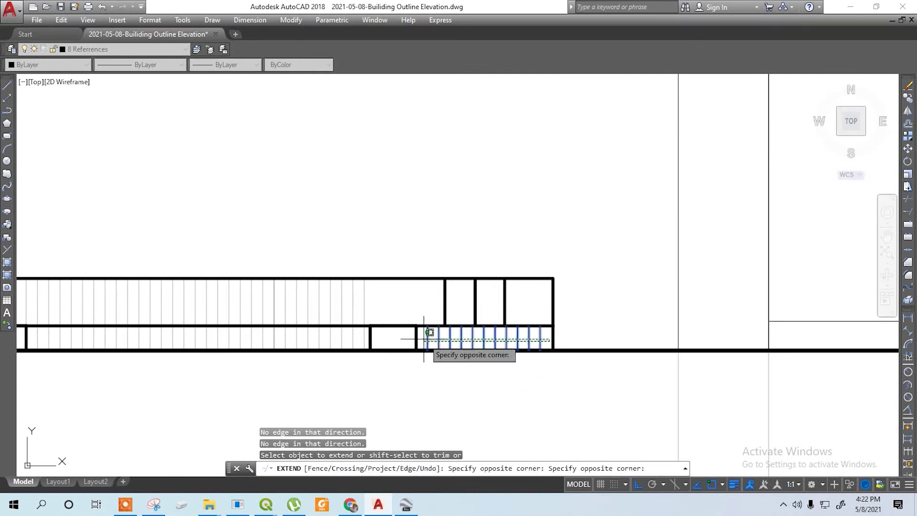
click(543, 340)
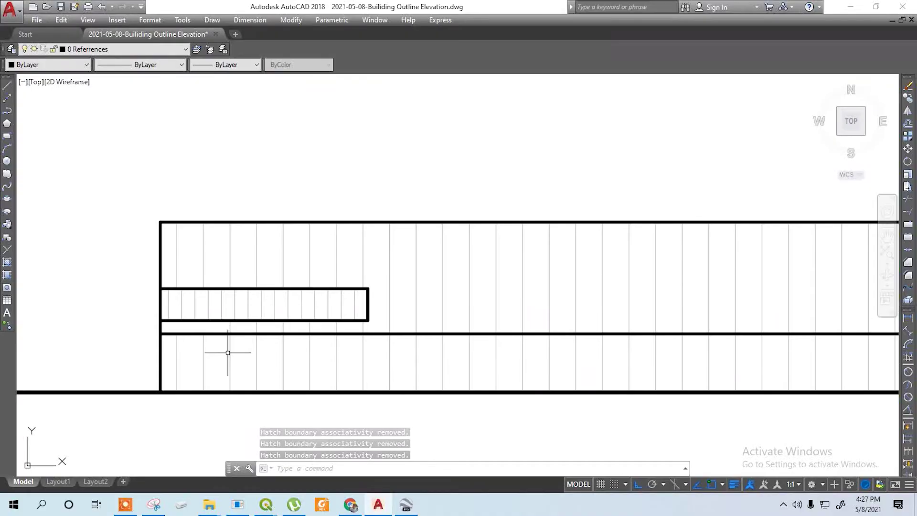
Step: Start the hatch command with H and choose the ANSI32 pattern from the pattern palette
text(h)
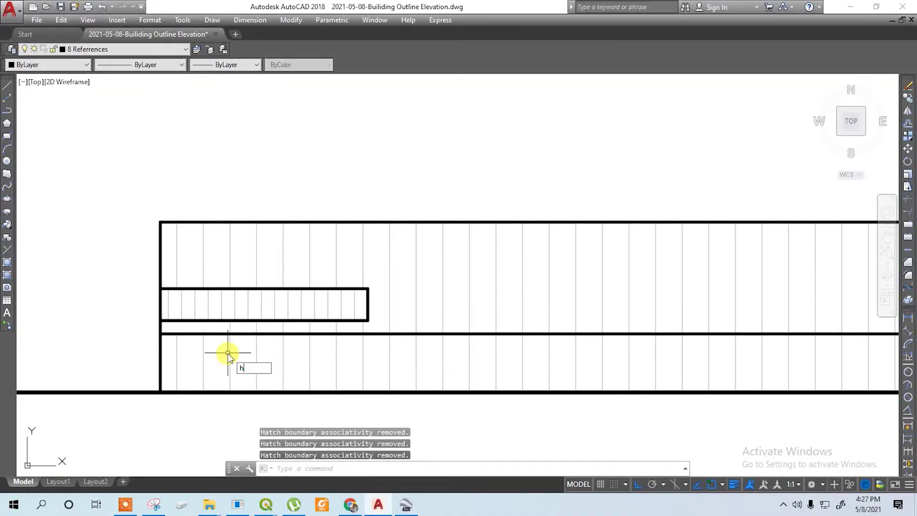
key(Return)
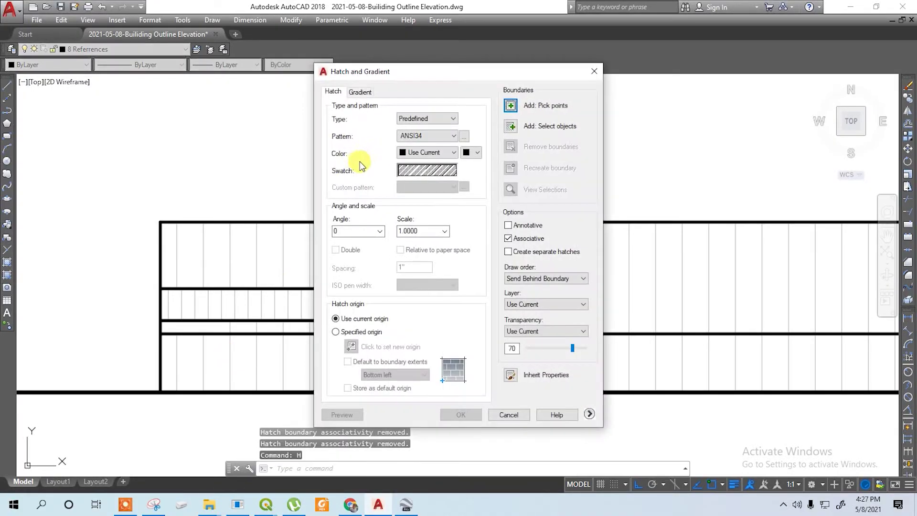
click(439, 172)
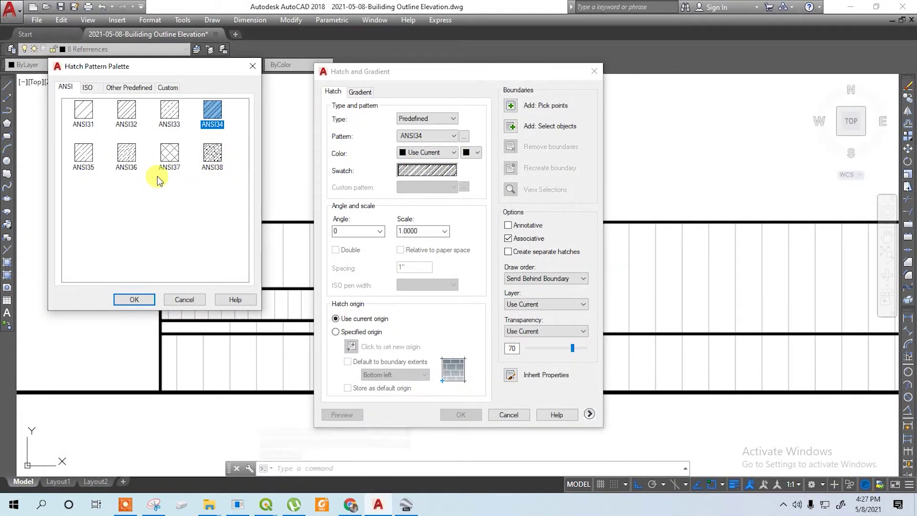
click(141, 296)
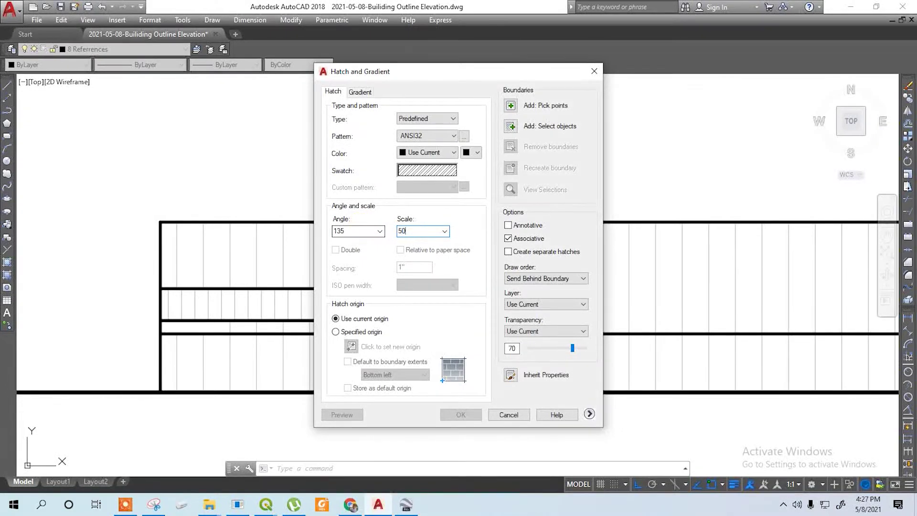
Step: Pick the nine upper-left bays of the low building as hatch areas
click(510, 105)
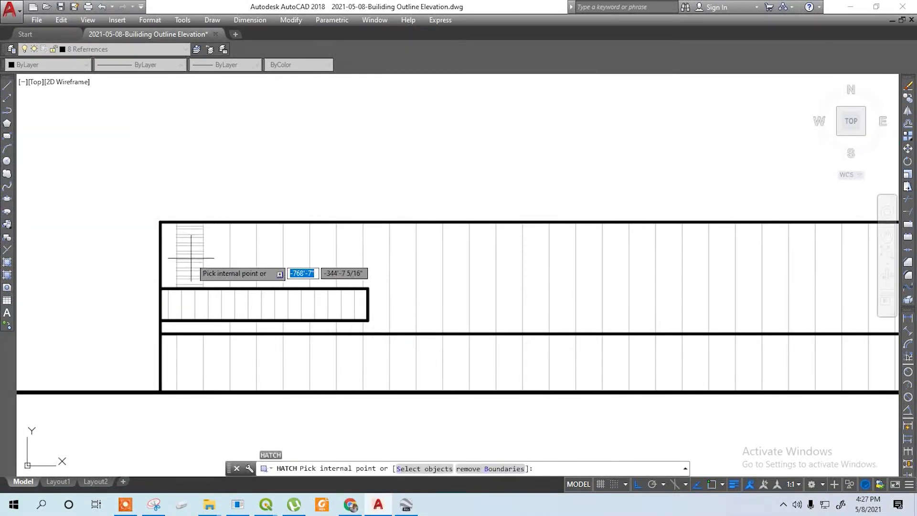
click(172, 257)
click(190, 257)
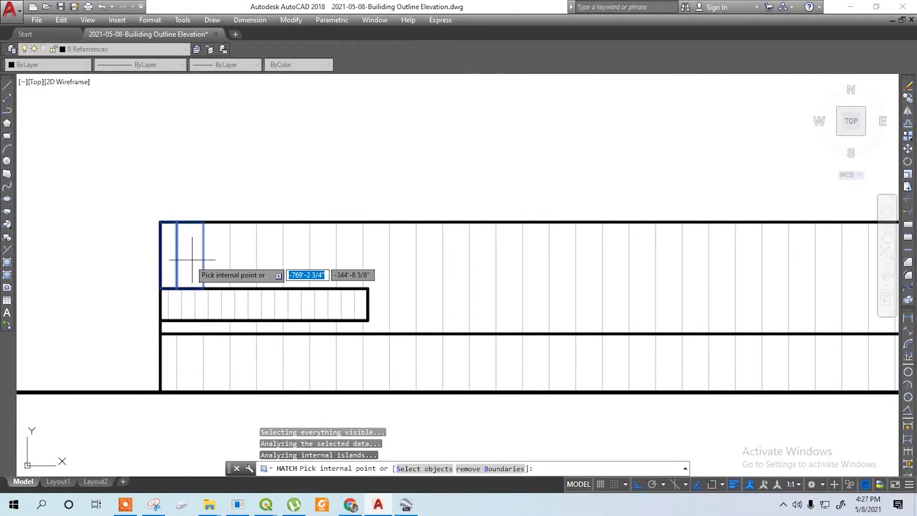
click(216, 259)
click(244, 260)
click(270, 259)
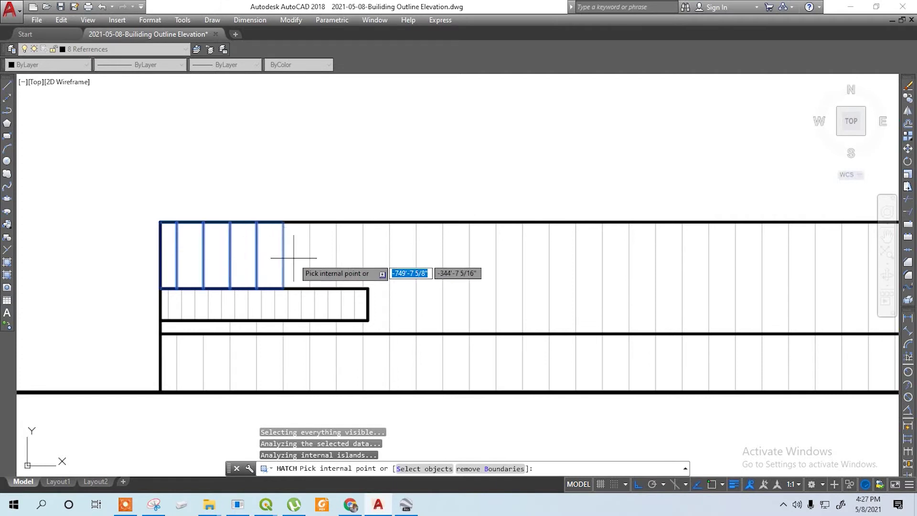
click(297, 260)
click(326, 258)
click(349, 258)
click(377, 268)
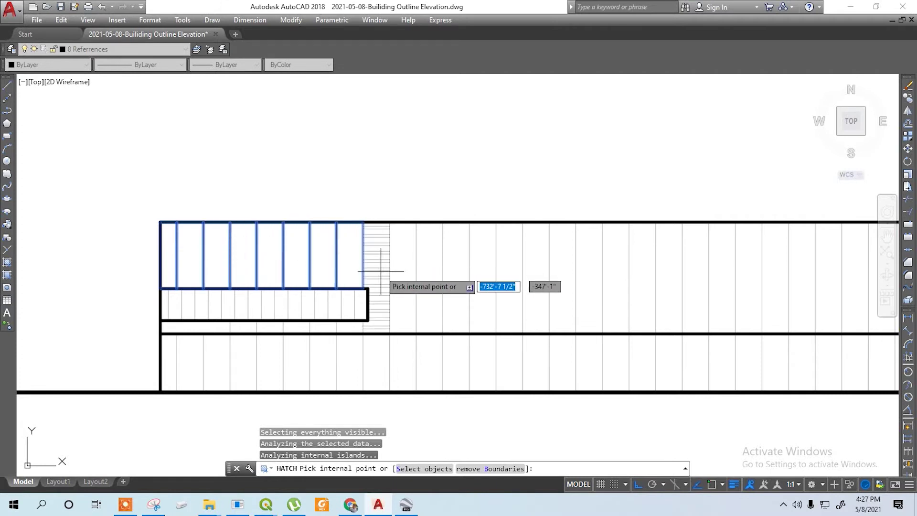
Step: Add the small cells of the strip below the band to the hatch selection
click(349, 327)
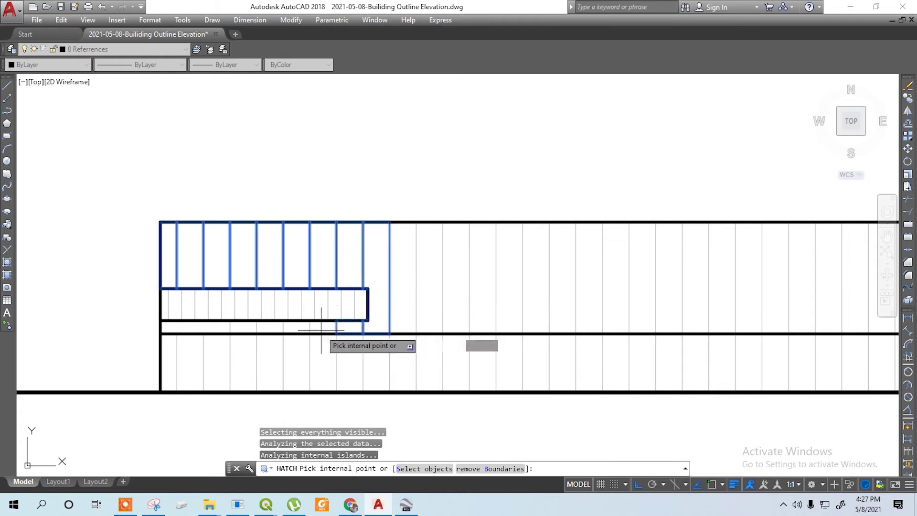
click(301, 327)
click(266, 327)
click(241, 328)
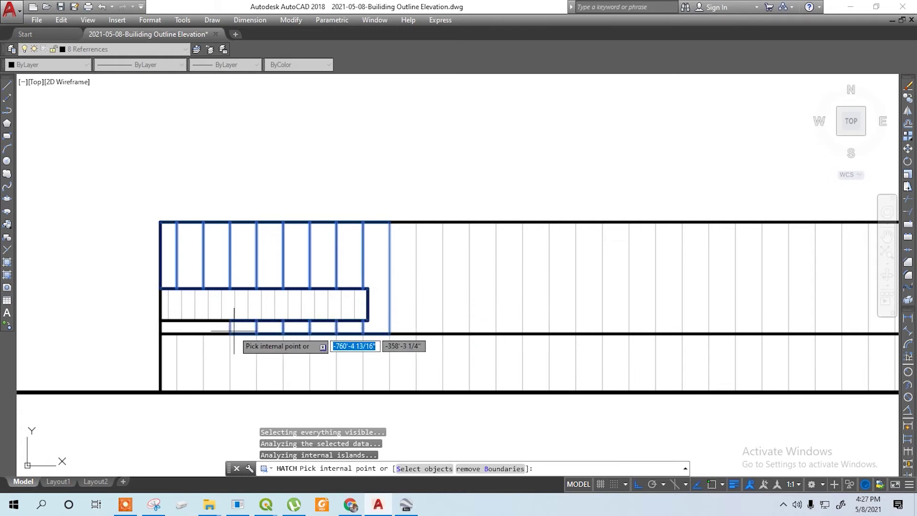
click(382, 296)
Step: Add the narrow bay further right and apply the ANSI32 hatch
scroll(294, 296, down, 3)
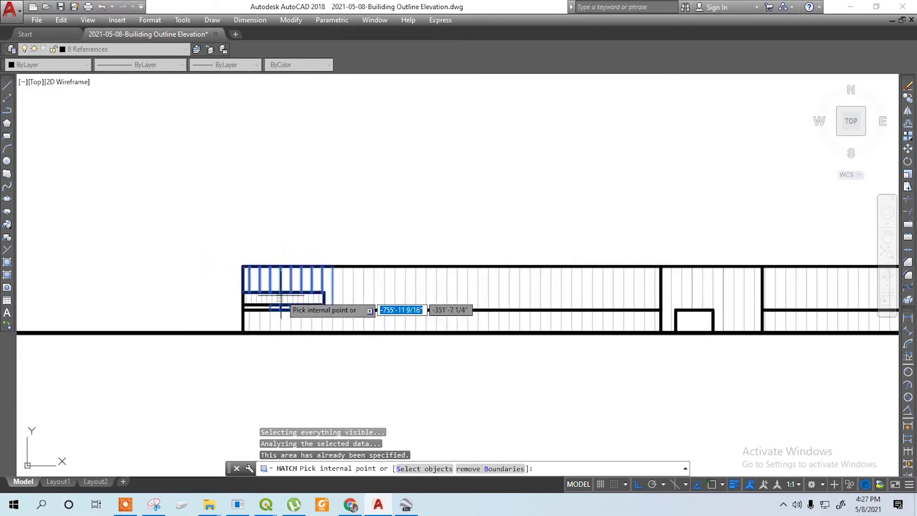
middle_drag(461, 274, 164, 276)
scroll(380, 285, up, 3)
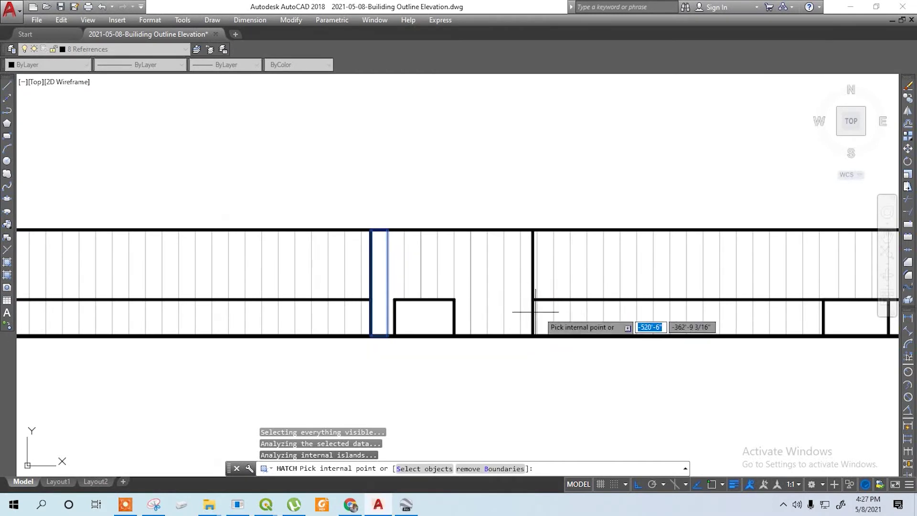
click(547, 283)
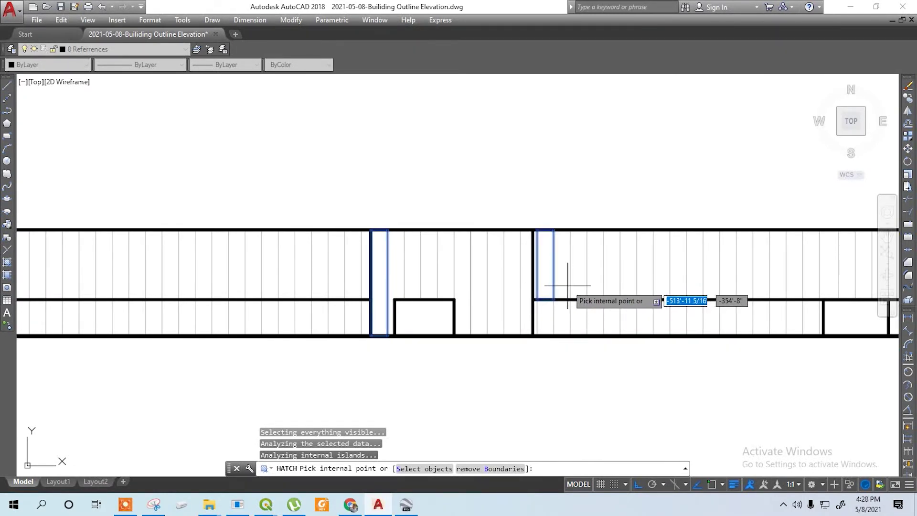
key(Return)
scroll(327, 301, down, 5)
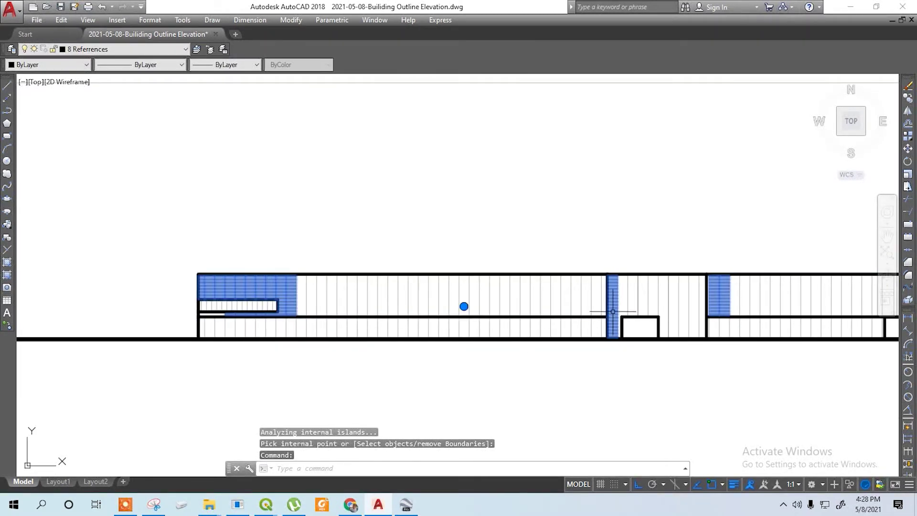
Step: Delete the combined hatch fill just created
scroll(613, 310, up, 2)
middle_drag(612, 311, 410, 280)
key(Delete)
scroll(599, 305, down, 5)
scroll(461, 289, up, 6)
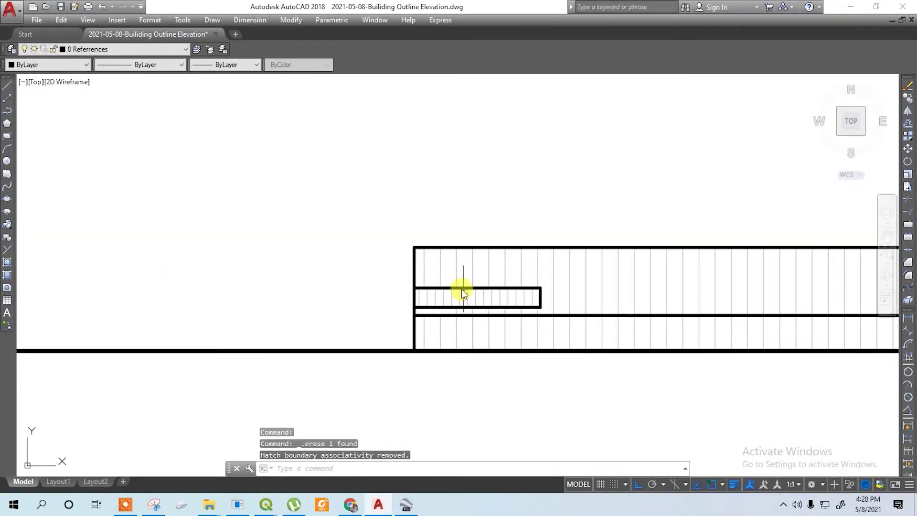
Step: Rerun HATCH with ANSI32 and fill a single bay on its own
text(h)
key(Return)
click(427, 170)
key(Return)
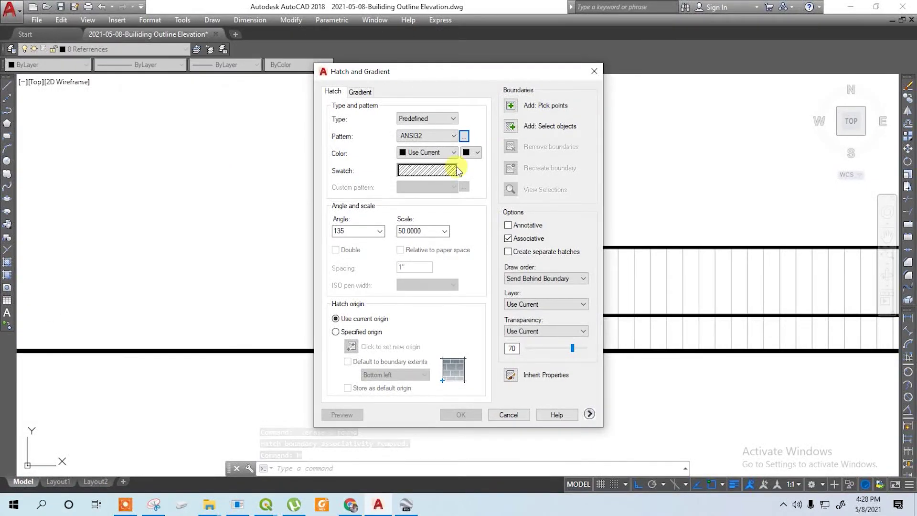
click(509, 105)
click(482, 282)
key(Return)
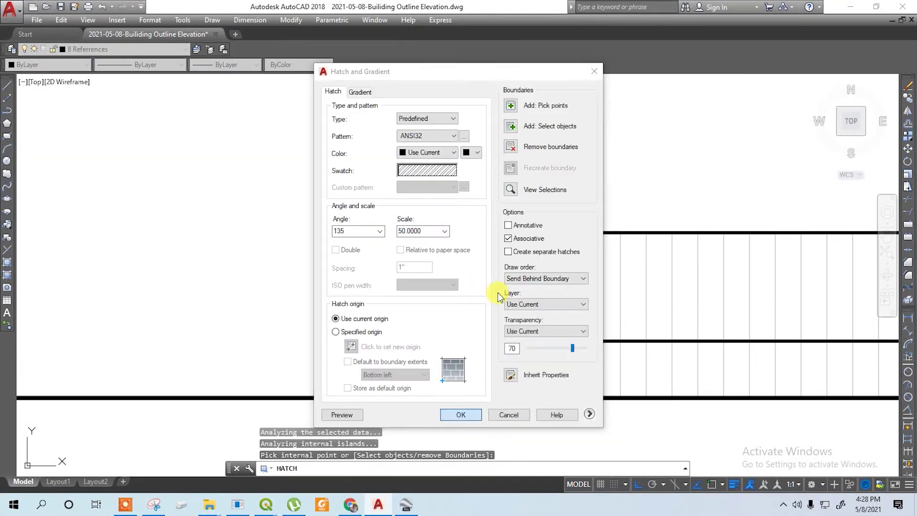
key(Return)
Step: Hatch another individual bay of the low building
scroll(350, 269, down, 1)
scroll(350, 269, up, 4)
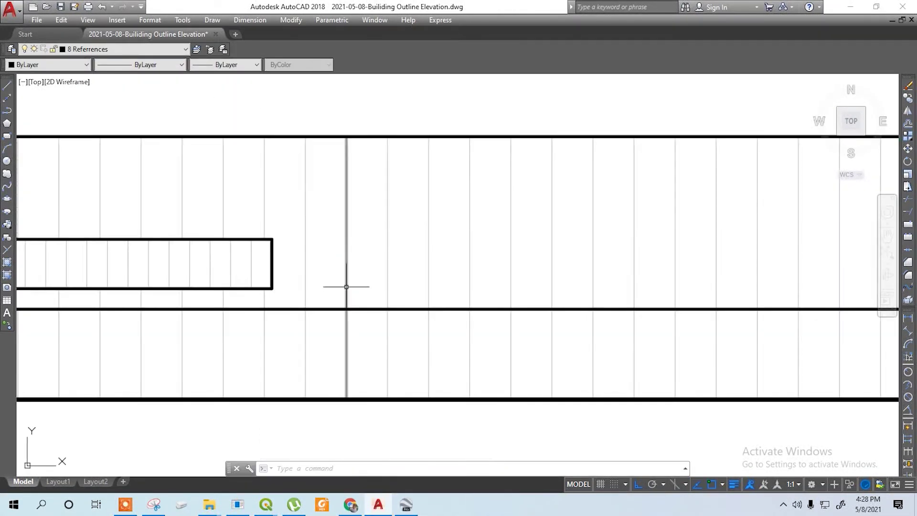
key(Return)
click(516, 109)
click(283, 200)
key(Return)
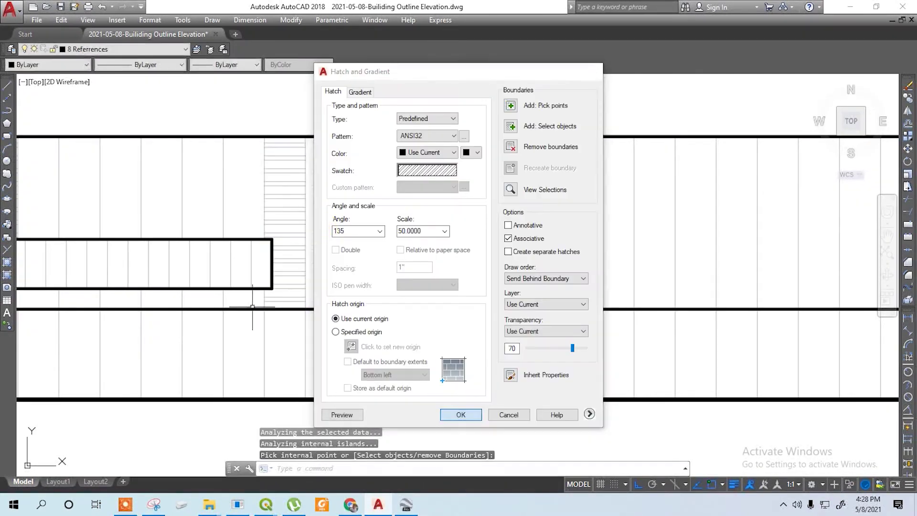
Step: Hatch the picked areas at the building's left end
key(Return)
key(Return)
click(512, 114)
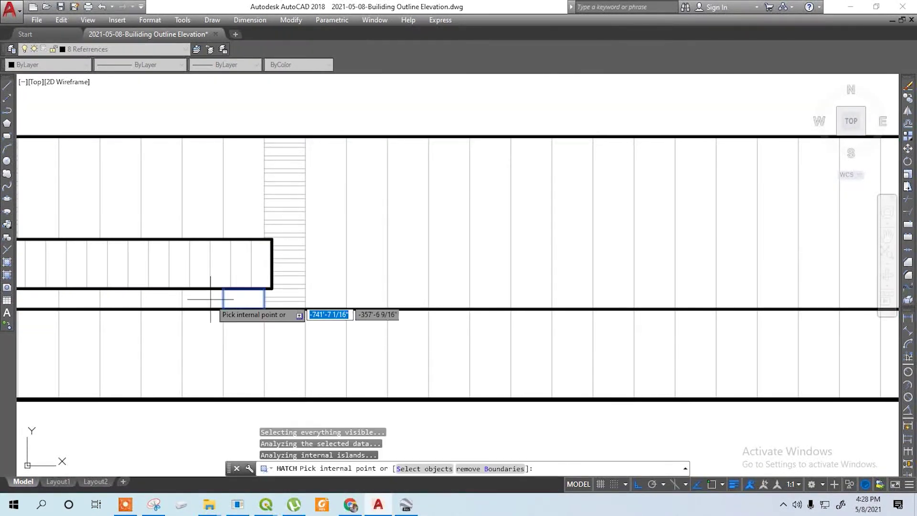
middle_drag(124, 300, 433, 298)
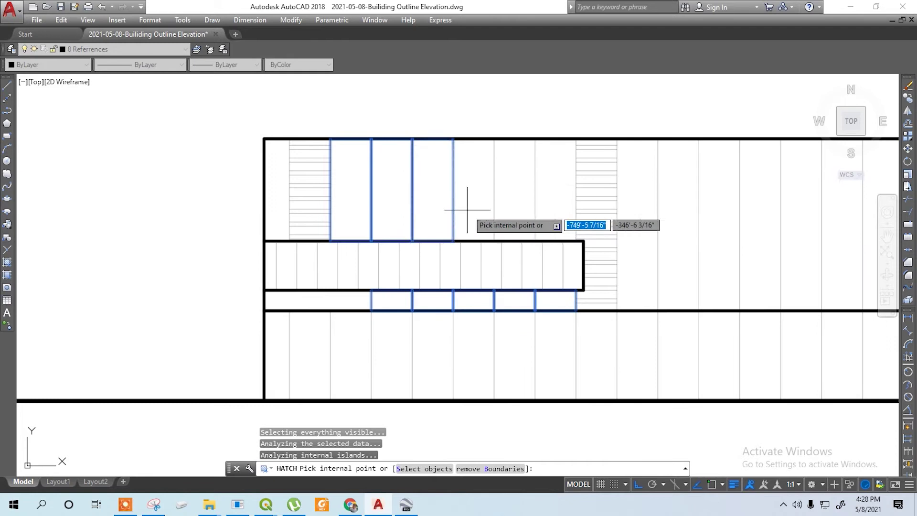
scroll(544, 238, down, 3)
key(Return)
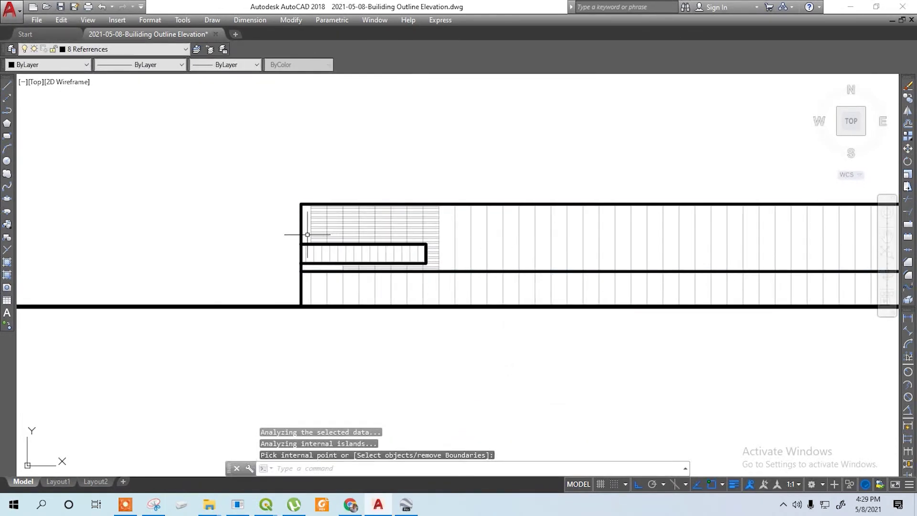
scroll(307, 234, up, 5)
Step: Hatch one more single bay at the low building's left end
key(Return)
click(506, 126)
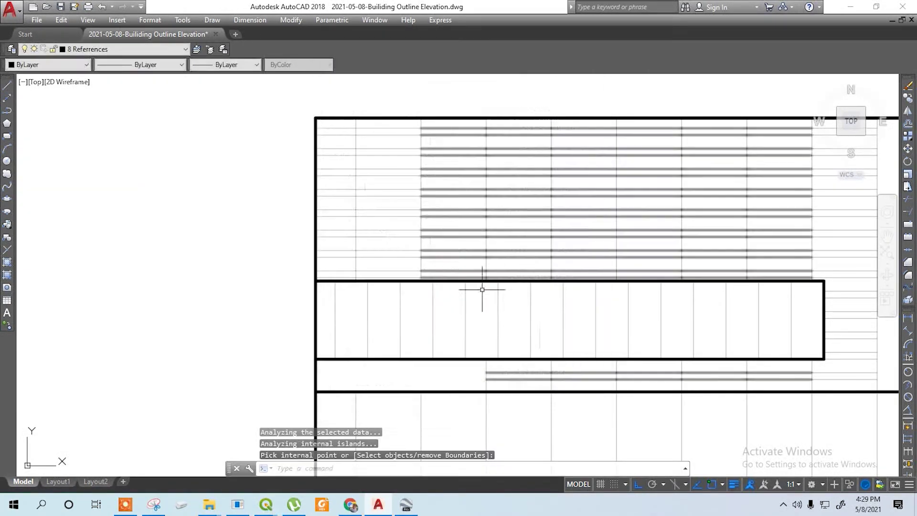
scroll(149, 270, up, 5)
click(116, 276)
key(Return)
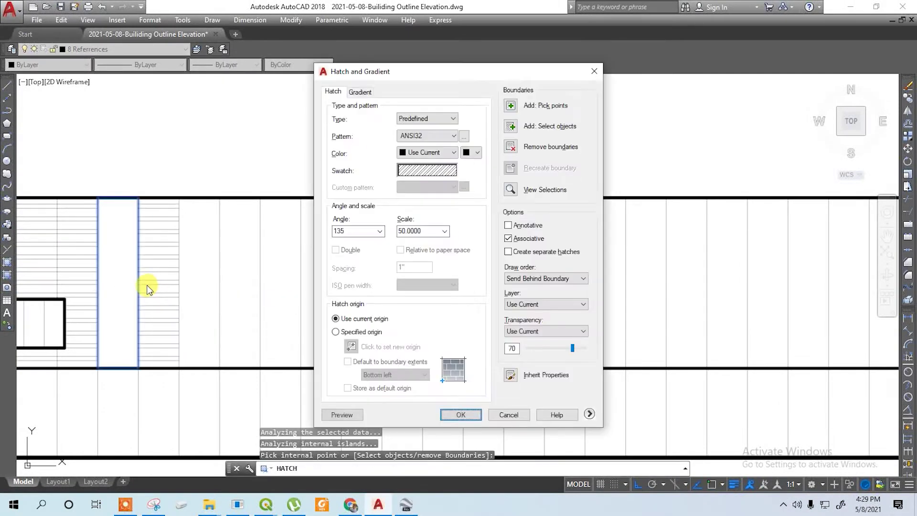
key(Return)
click(119, 280)
Step: Copy the bay hatch into six more bays along the facade with CO
text(co)
key(Return)
click(97, 368)
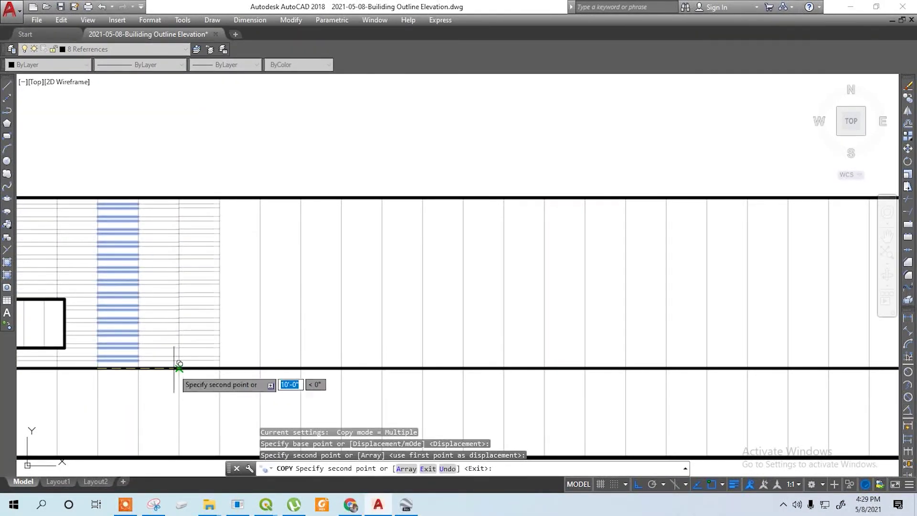
click(179, 367)
click(220, 368)
click(260, 367)
click(300, 367)
click(341, 367)
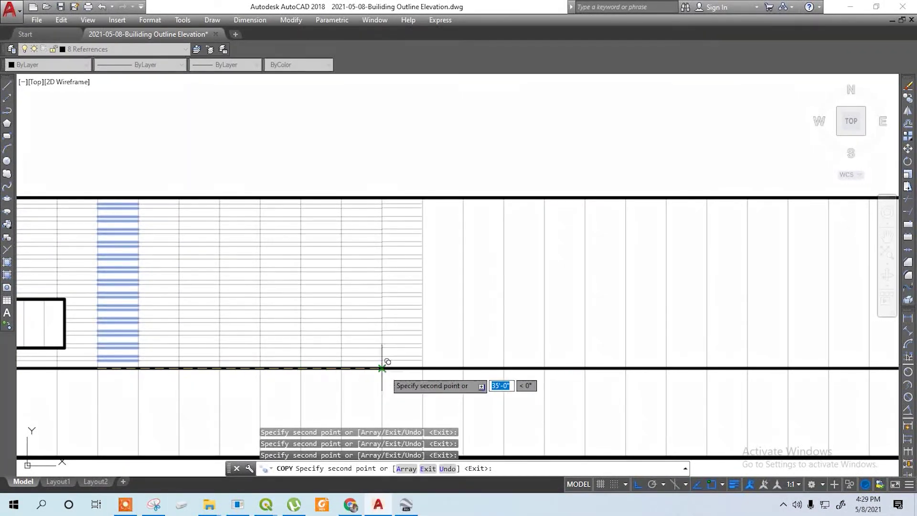
scroll(382, 368, down, 2)
click(318, 321)
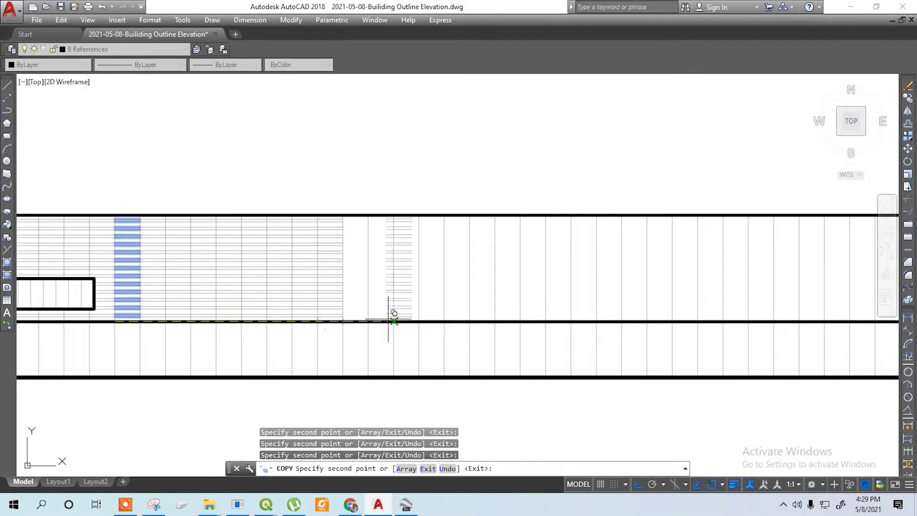
key(Return)
Step: Select the row of eight bay hatches and copy it further along the wall
click(329, 282)
click(305, 272)
click(280, 267)
click(254, 274)
click(229, 274)
click(204, 272)
click(152, 267)
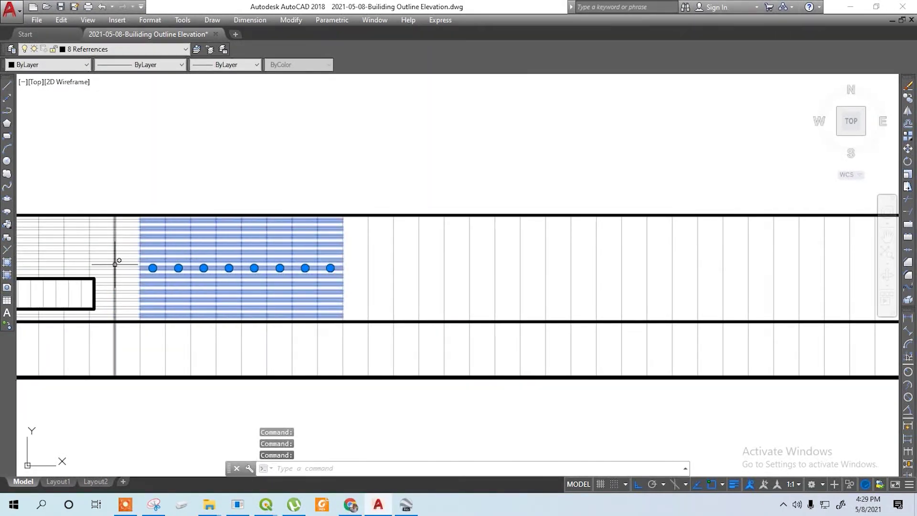
click(116, 265)
middle_drag(170, 305, 246, 303)
text(co)
key(Return)
click(190, 319)
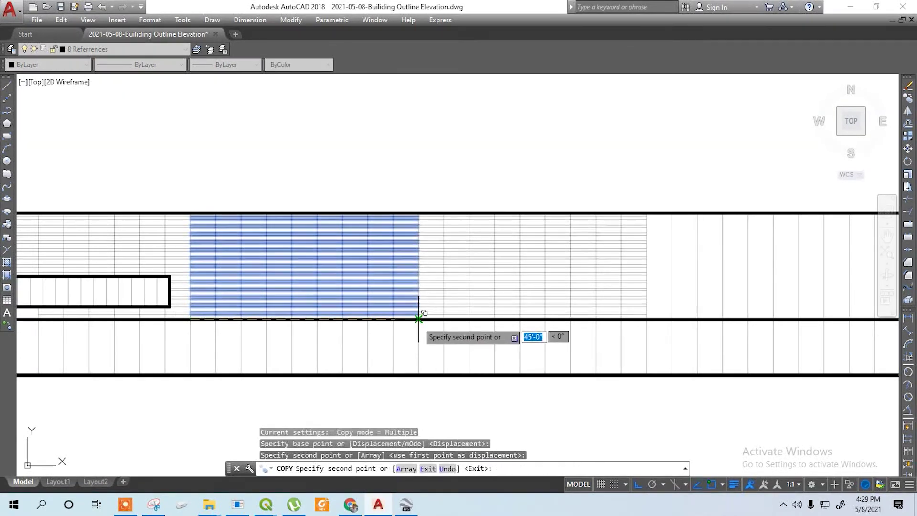
click(418, 319)
Step: Place two more copies of the hatch row along the facade
middle_drag(652, 319, 353, 308)
middle_drag(559, 305, 273, 315)
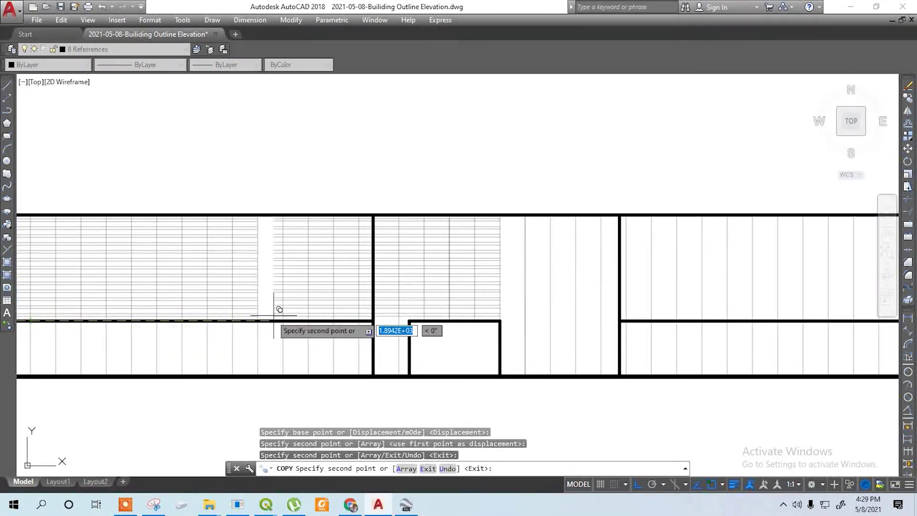
scroll(334, 325, down, 4)
scroll(319, 327, up, 6)
click(334, 328)
click(279, 342)
scroll(280, 342, down, 4)
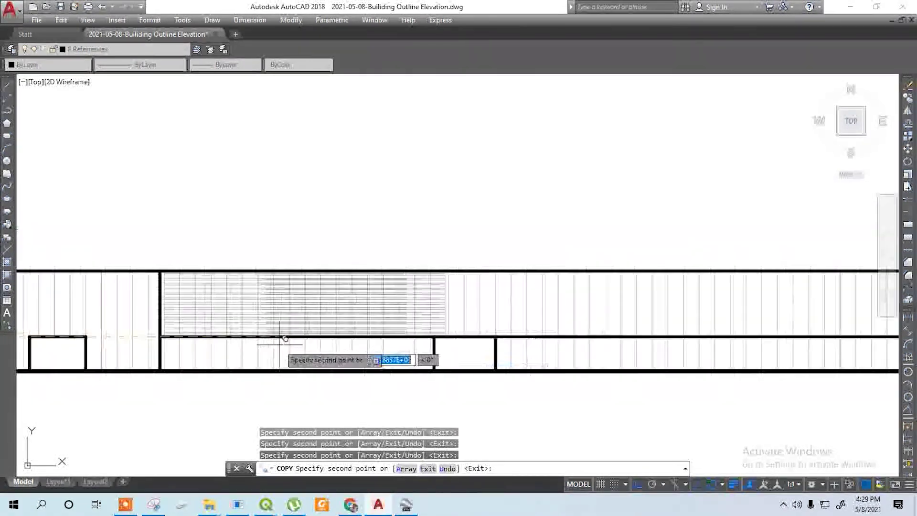
scroll(334, 334, up, 5)
middle_drag(739, 311, 454, 311)
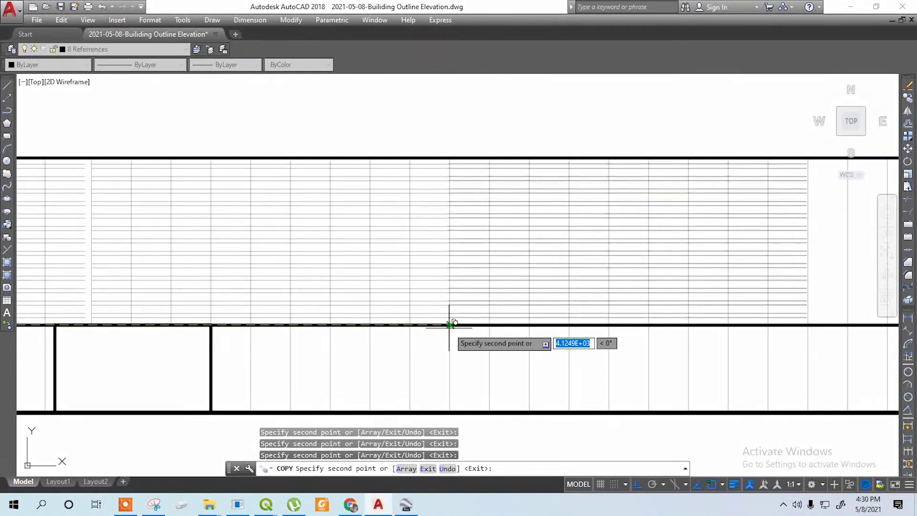
scroll(453, 322, down, 5)
scroll(420, 307, up, 5)
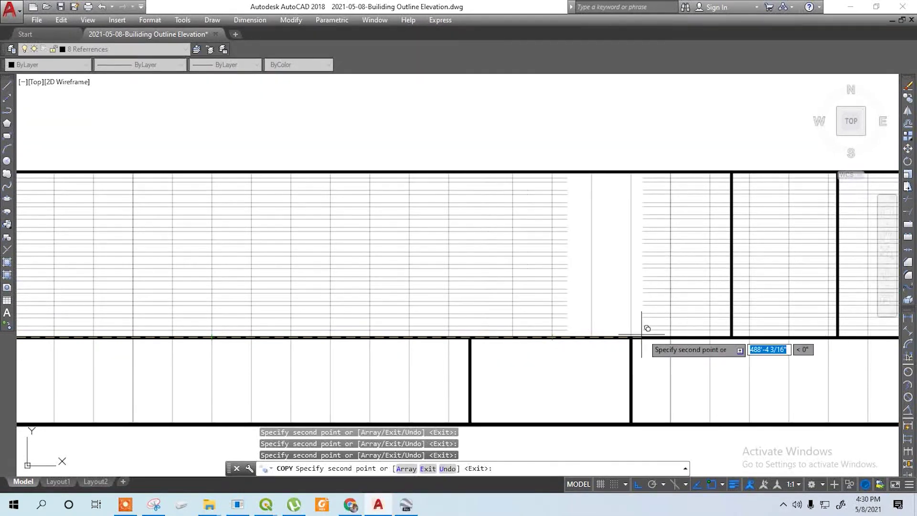
scroll(647, 328, down, 3)
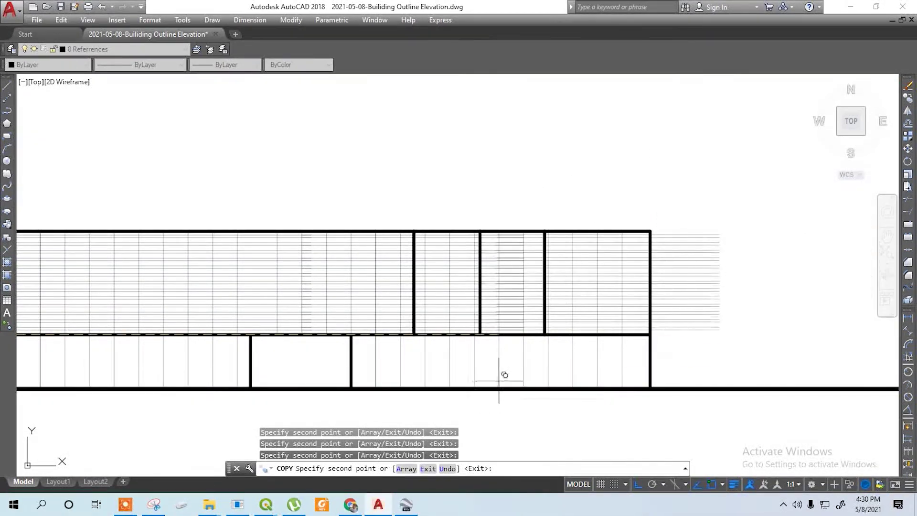
key(Escape)
Step: Copy the hatch strip into four panels on the right side of the facade
scroll(519, 310, up, 3)
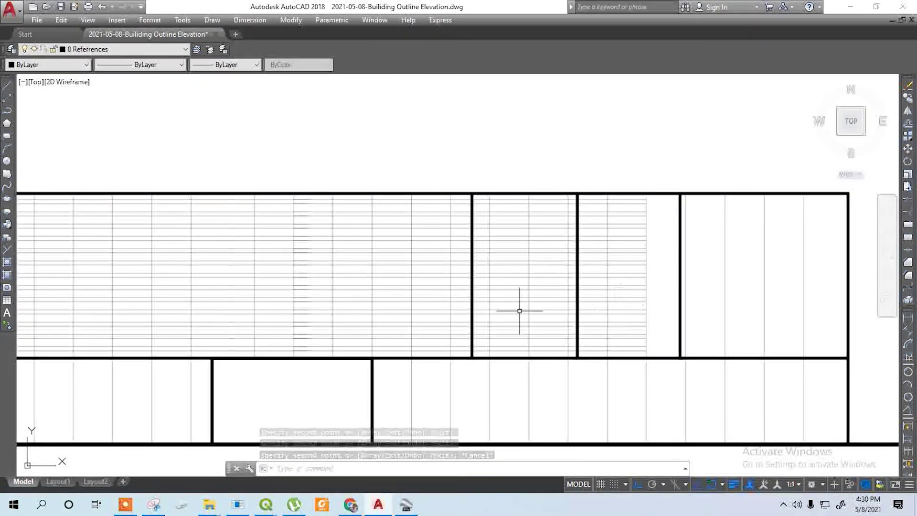
middle_drag(519, 310, 428, 307)
click(549, 324)
text(co)
key(Return)
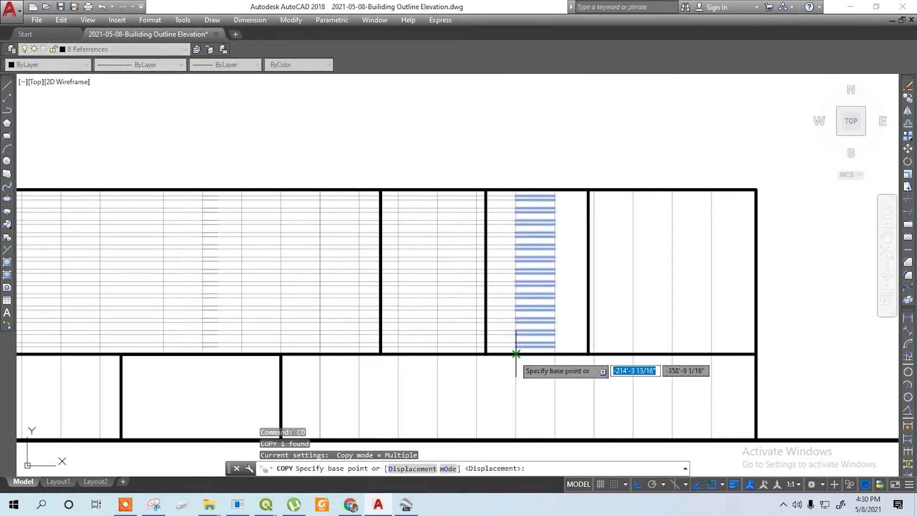
click(515, 353)
click(594, 353)
click(632, 353)
click(671, 354)
click(711, 353)
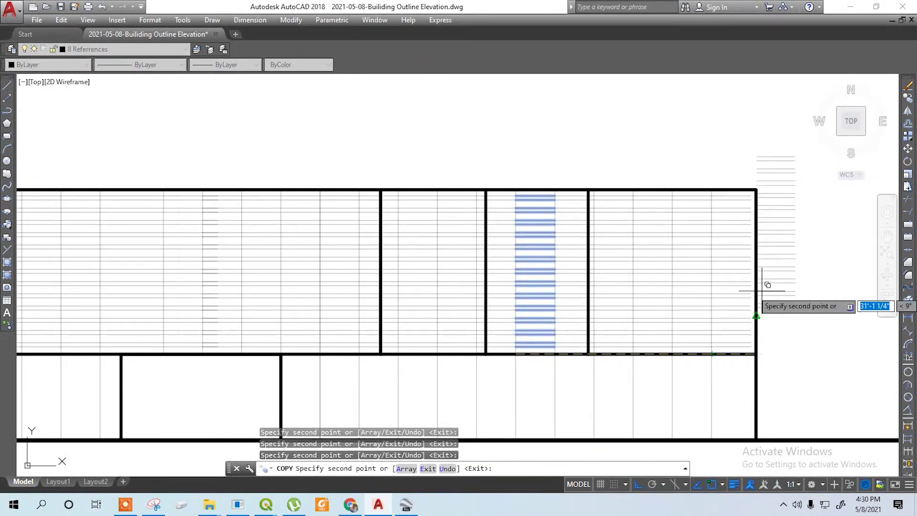
scroll(762, 290, down, 2)
key(Escape)
Step: Hatch an area inside the facade with a new HATCH pick point
text(h)
key(Return)
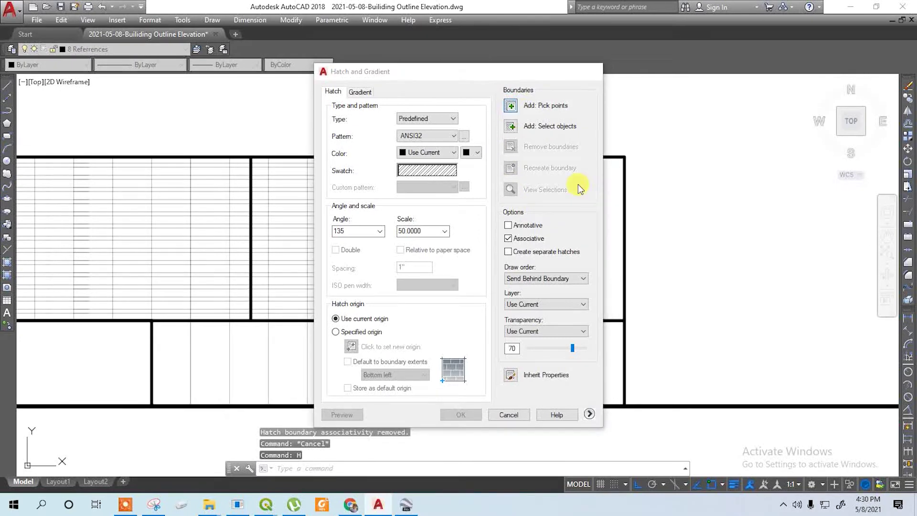
key(alt+k)
scroll(229, 263, down, 5)
click(489, 284)
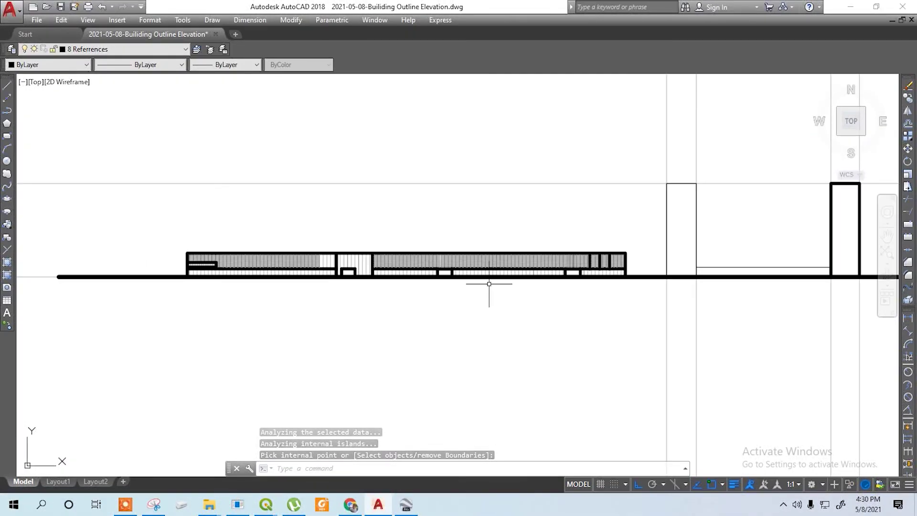
key(Return)
scroll(416, 258, up, 6)
Step: Copy a facade hatch strip four times to the right up to the wall
click(352, 262)
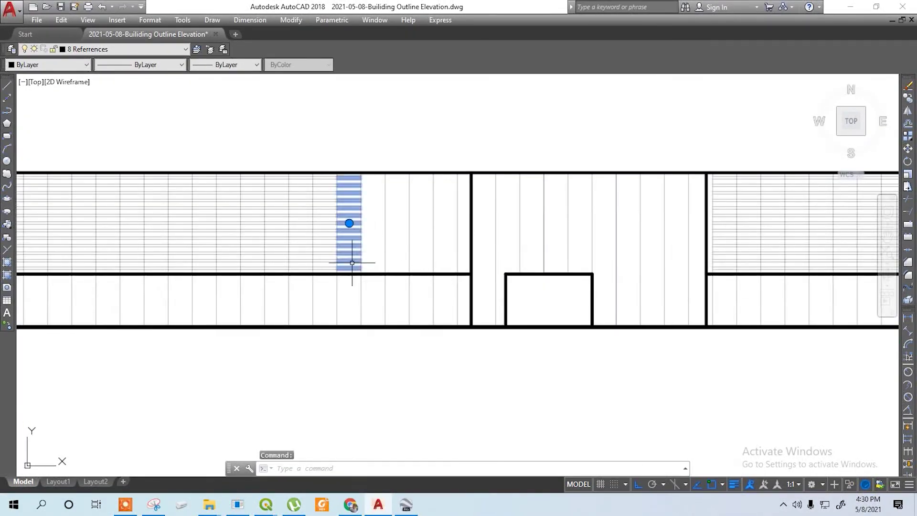
text(co)
key(Return)
click(337, 273)
click(361, 273)
click(385, 273)
click(409, 273)
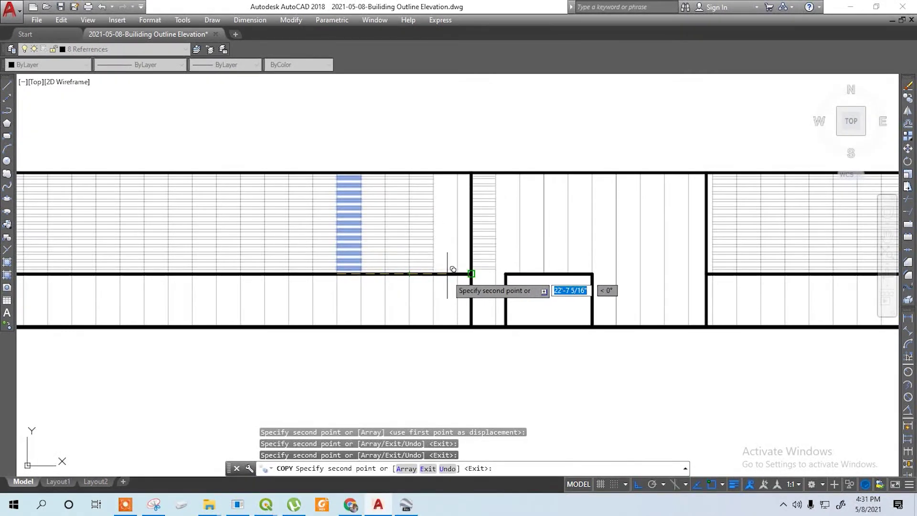
click(453, 270)
key(Return)
Step: Delete the stray hatch strip that extended past the wall
click(485, 255)
click(480, 246)
key(Delete)
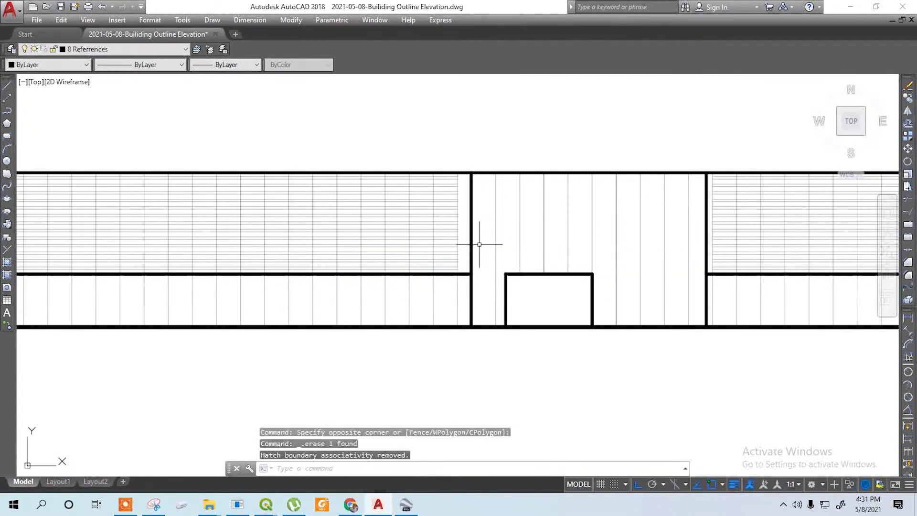
key(Escape)
Step: Start a new hatch on a panel area, then cancel it
text(h)
key(Return)
click(509, 110)
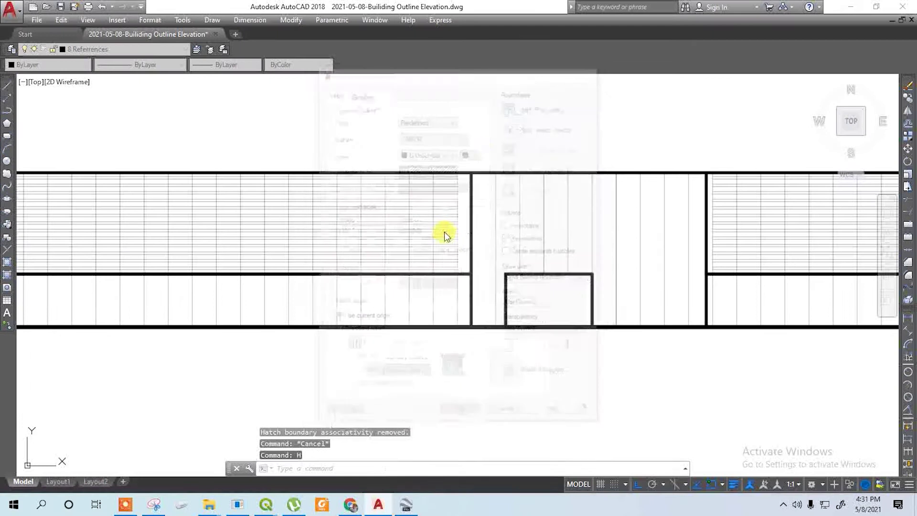
click(463, 241)
key(Return)
click(510, 109)
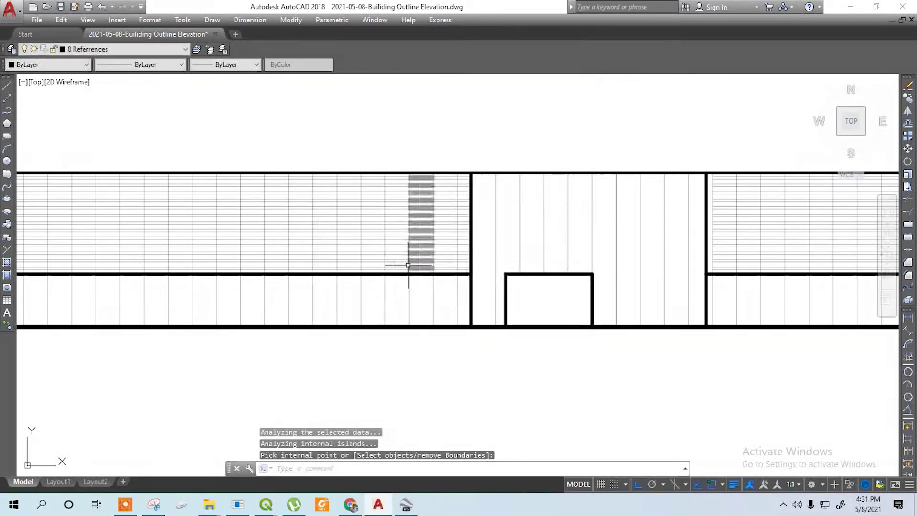
key(Escape)
scroll(365, 324, down, 3)
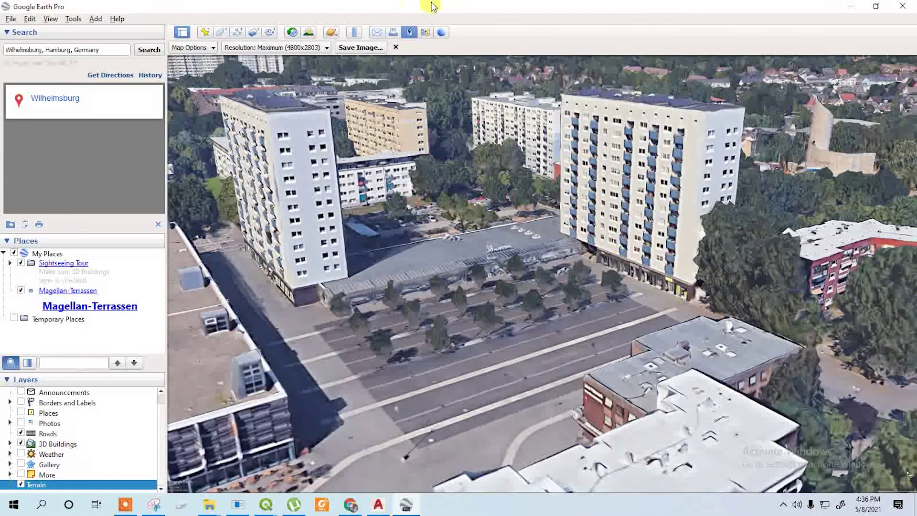
Step: Open Google Earth's Ruler with Feet as the units and move its window aside
click(354, 32)
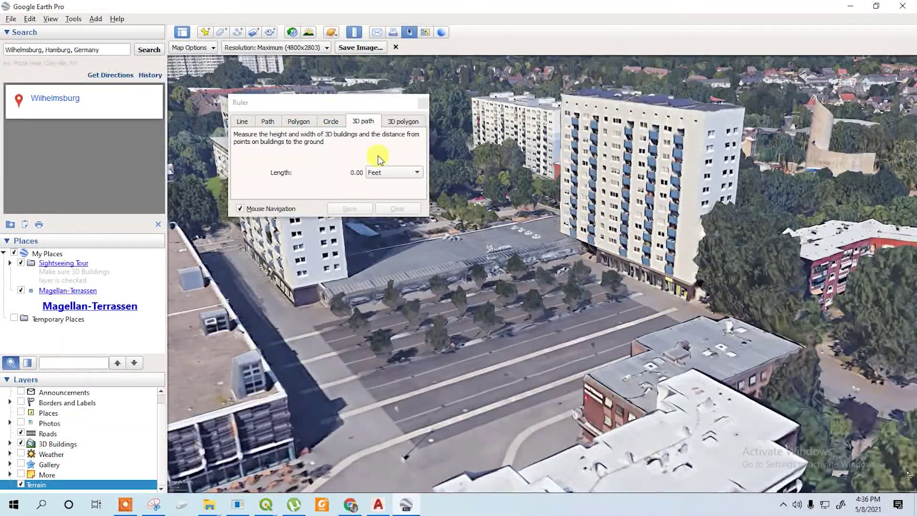
click(394, 172)
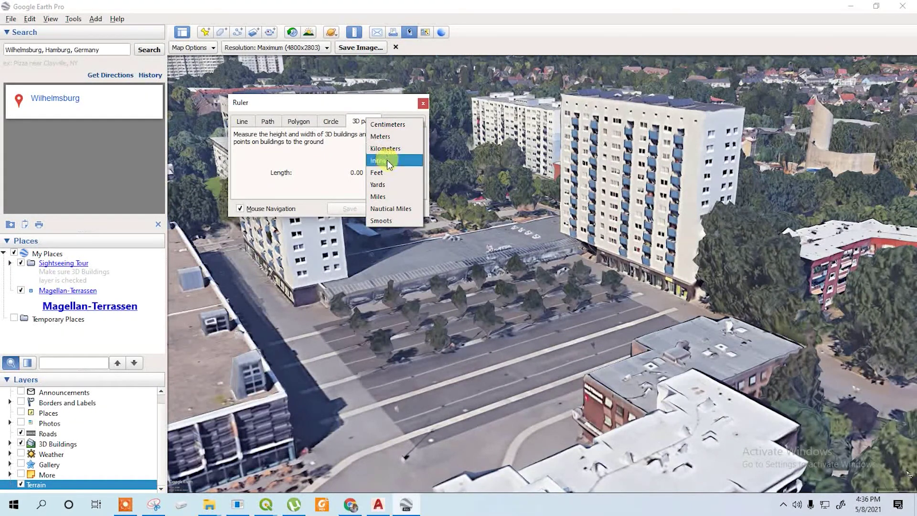
click(388, 173)
scroll(302, 302, up, 2)
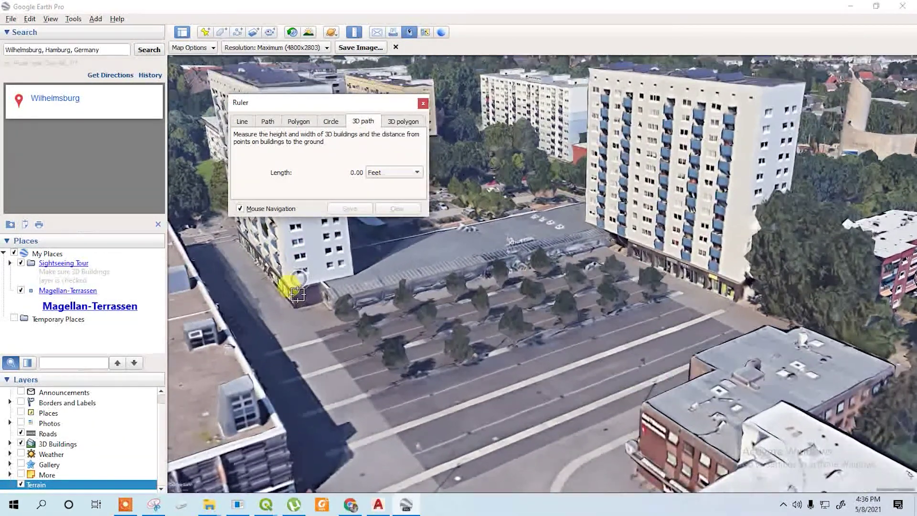
drag(369, 104, 622, 46)
scroll(328, 286, up, 2)
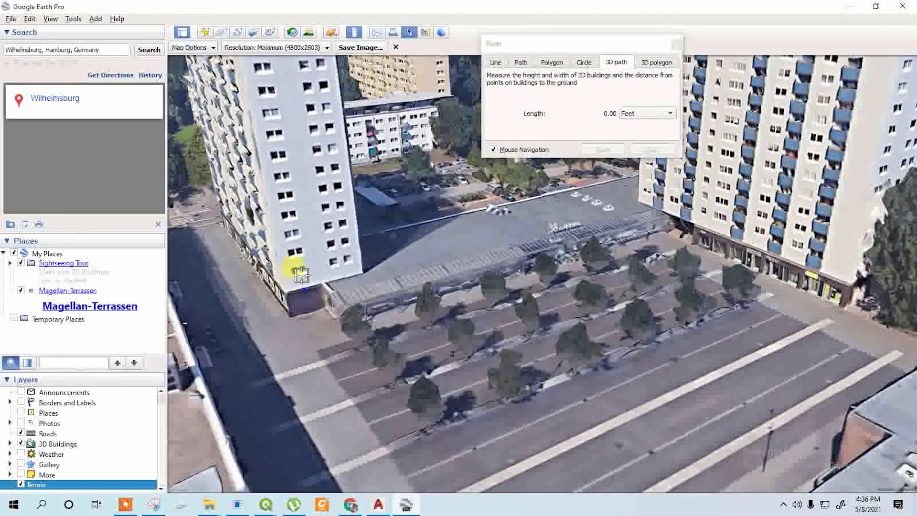
Step: Measure 6.67 feet at the apartment tower's base, then turn the street view toward the towers
click(303, 276)
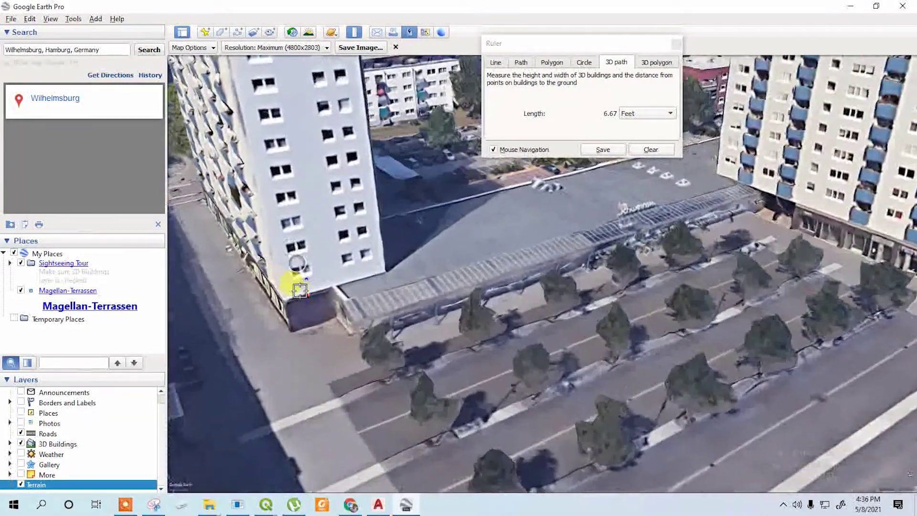
scroll(292, 284, up, 3)
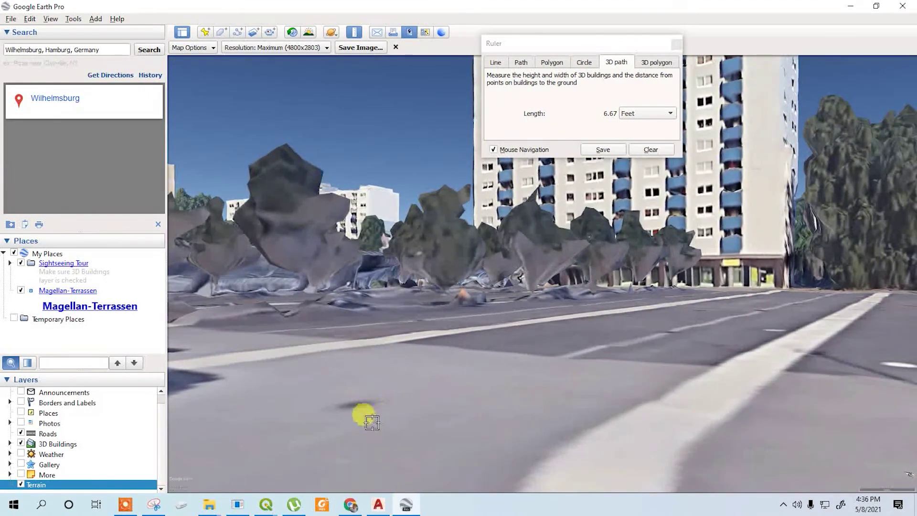
drag(365, 418, 348, 424)
drag(405, 421, 361, 189)
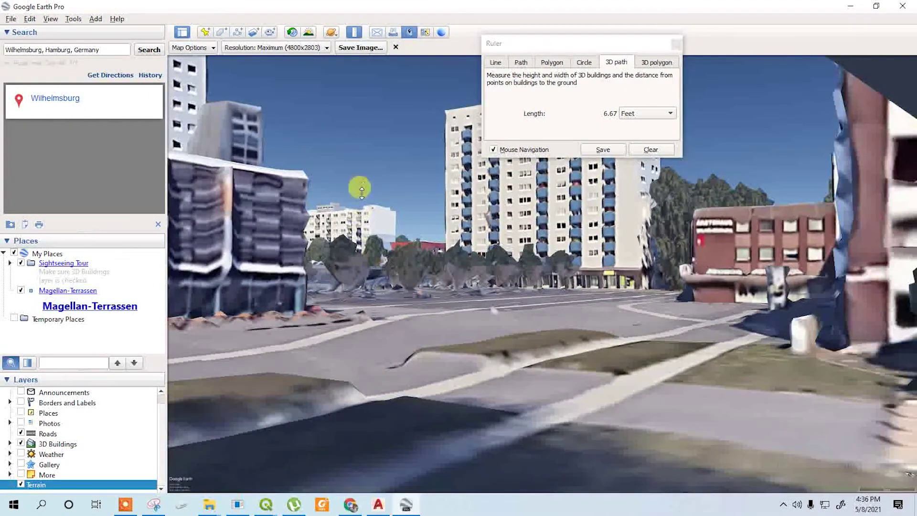
drag(502, 260, 640, 149)
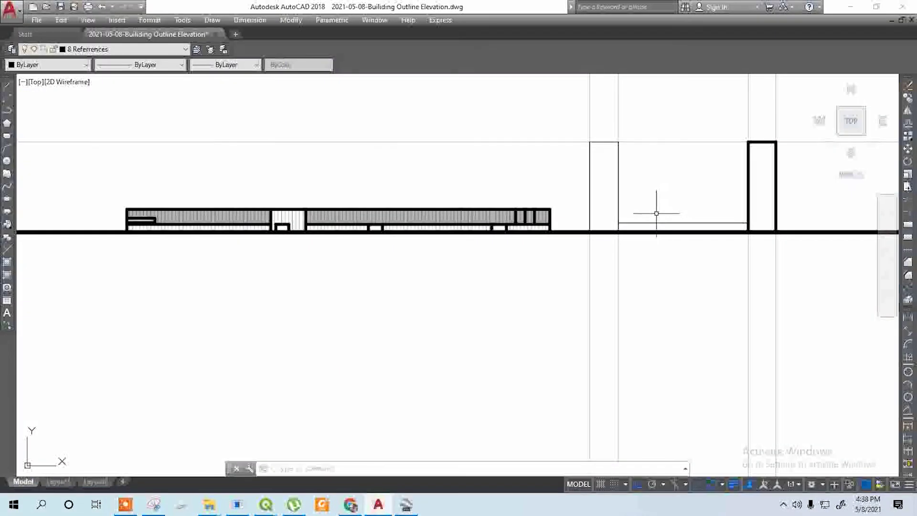
Step: Draw a horizontal construction line through the short line's endpoint beside the towers
scroll(496, 300, down, 3)
scroll(507, 272, up, 4)
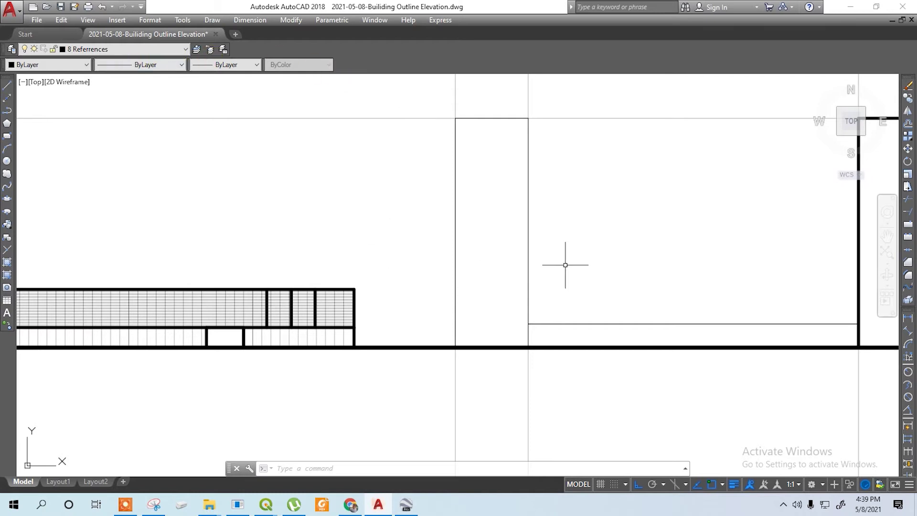
click(6, 111)
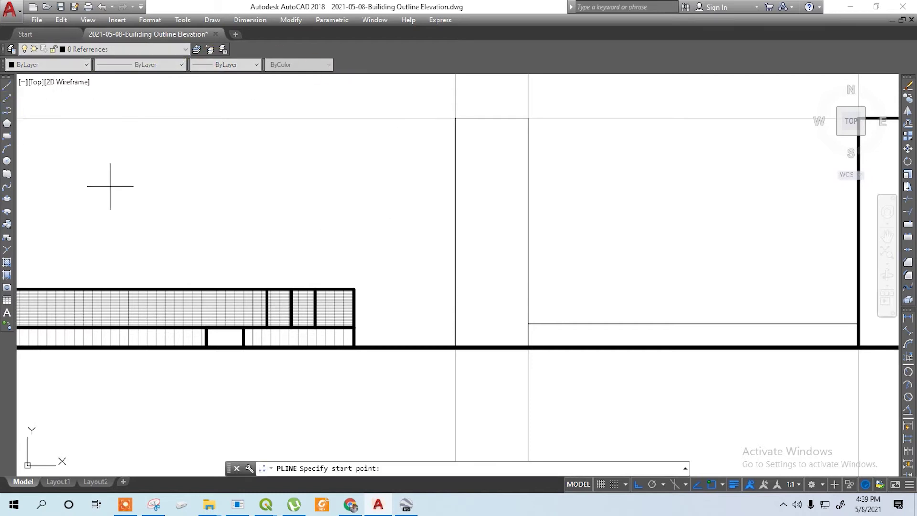
click(528, 324)
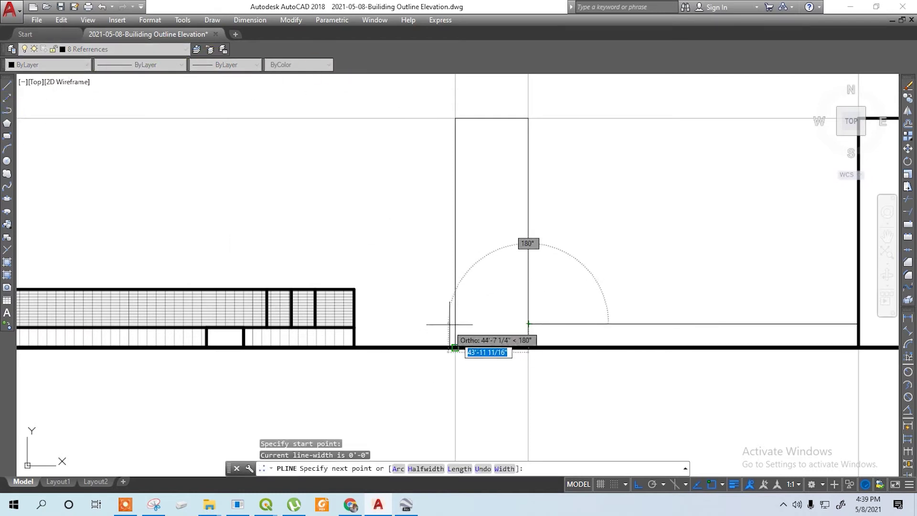
click(6, 99)
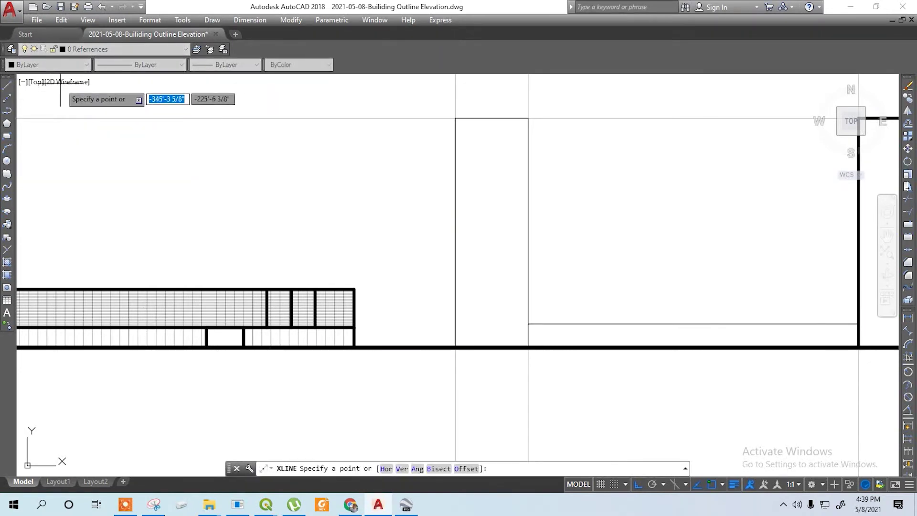
click(528, 324)
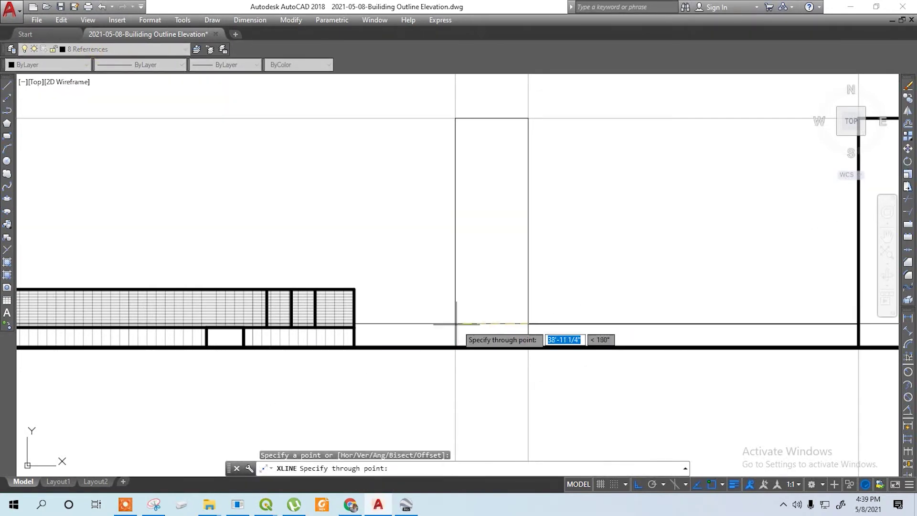
click(455, 324)
key(Escape)
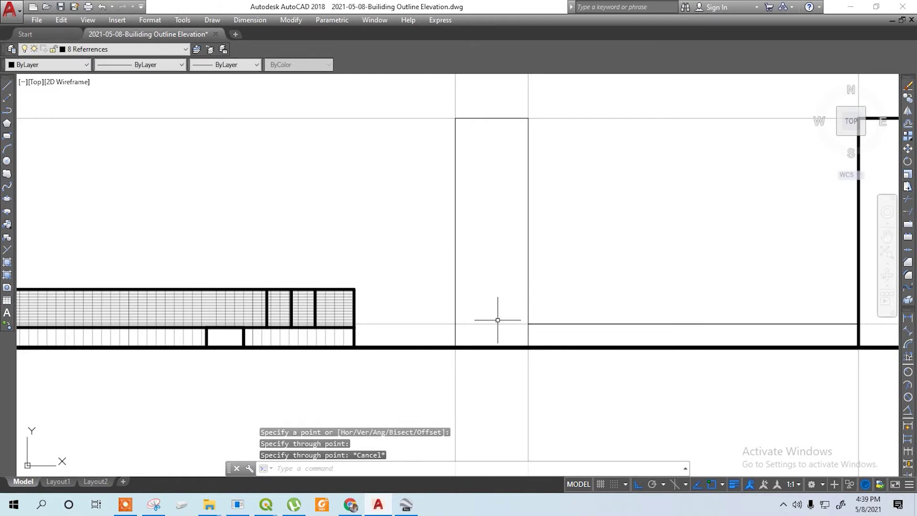
Step: Offset the horizontal line 6' upward
text(o)
key(Return)
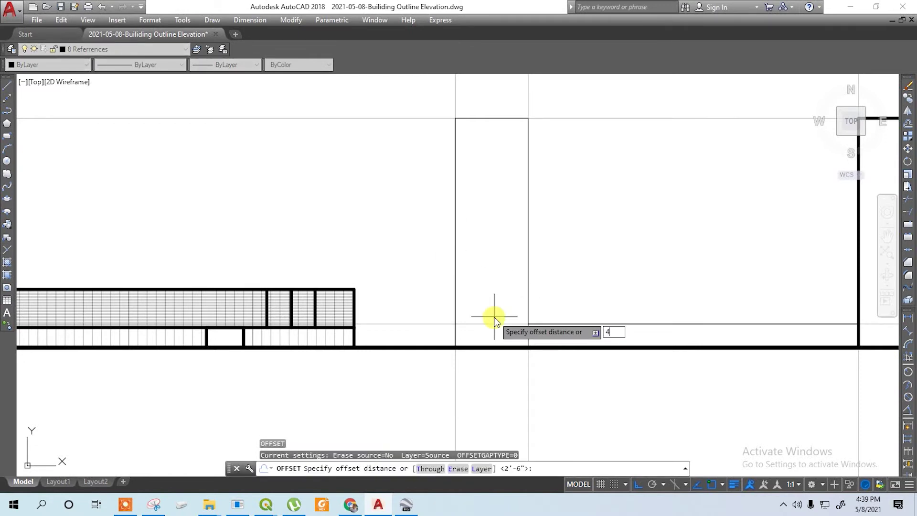
key(Escape)
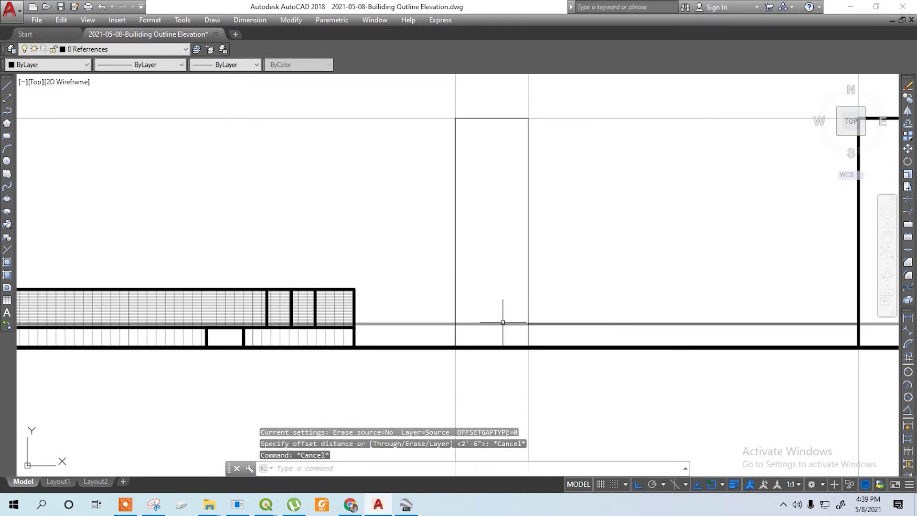
text(o)
key(Return)
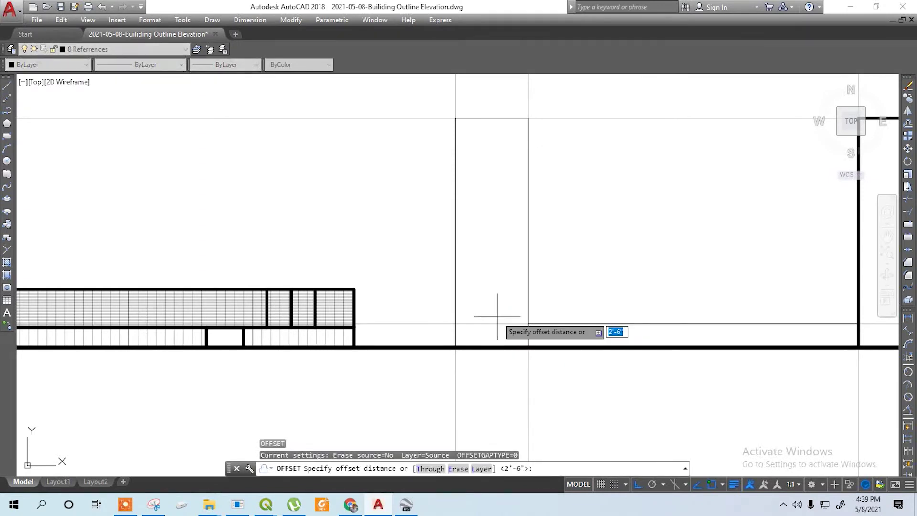
text(6')
key(Return)
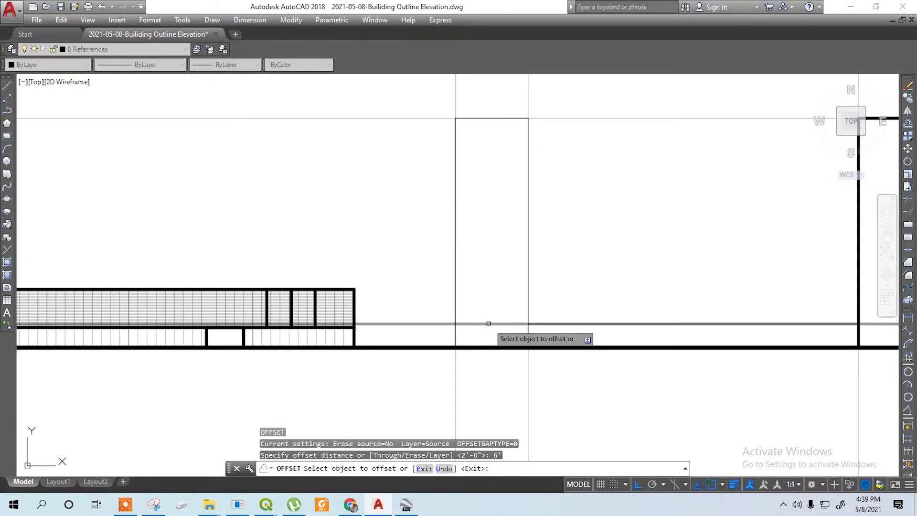
click(488, 323)
click(486, 301)
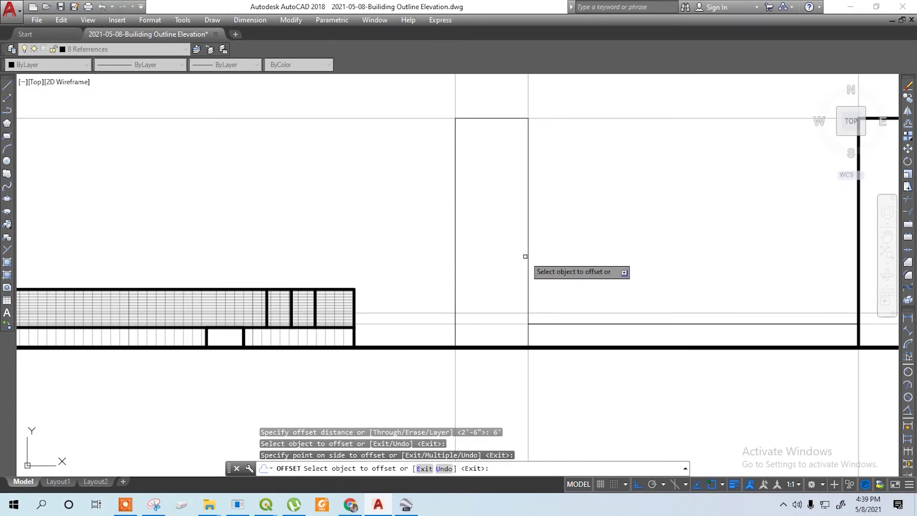
key(Escape)
Step: Offset the tower's left vertical edge 4' inward
text(o)
key(Return)
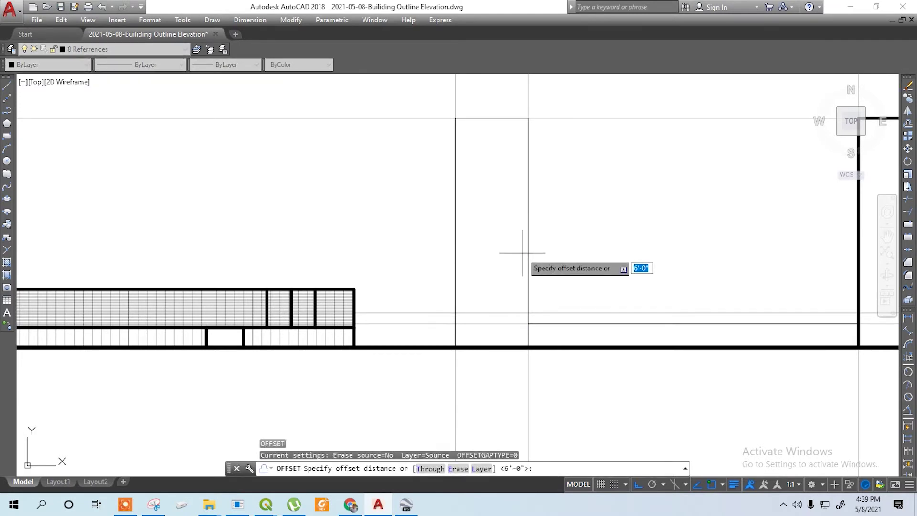
key(Escape)
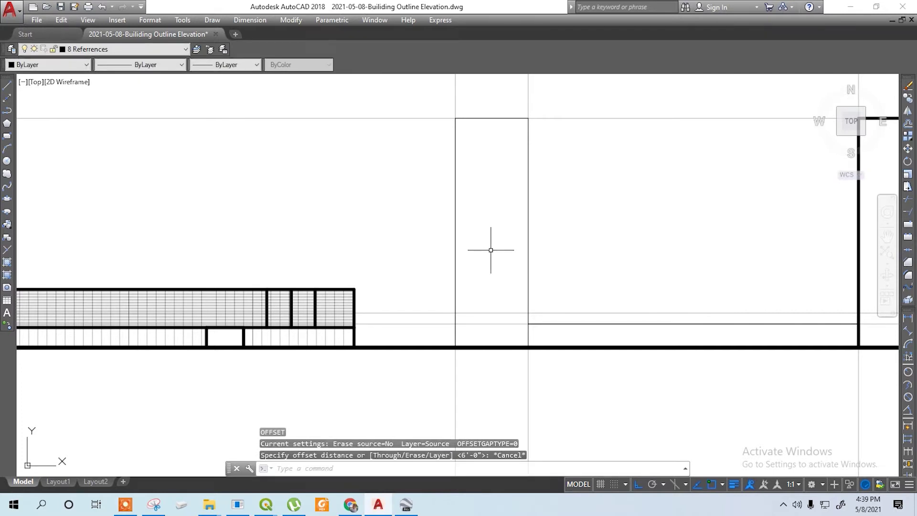
text(o)
key(Return)
text(4)
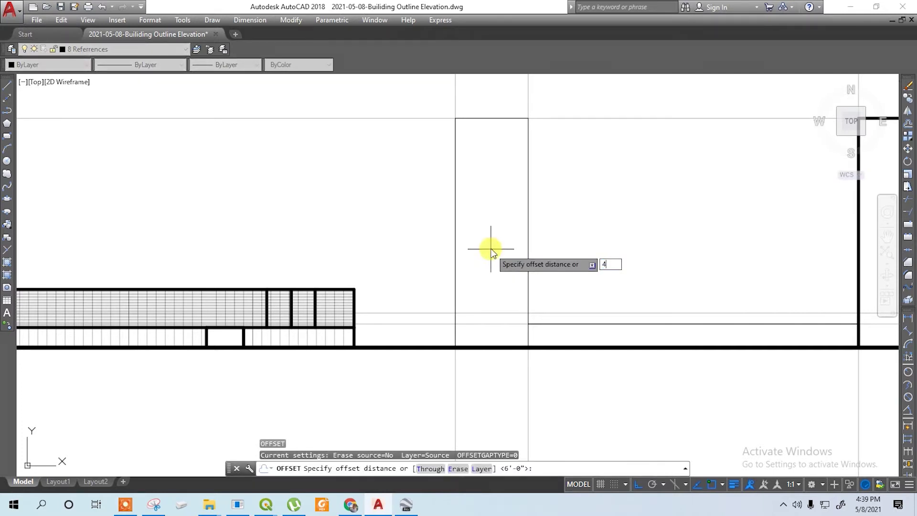
key(Return)
click(456, 103)
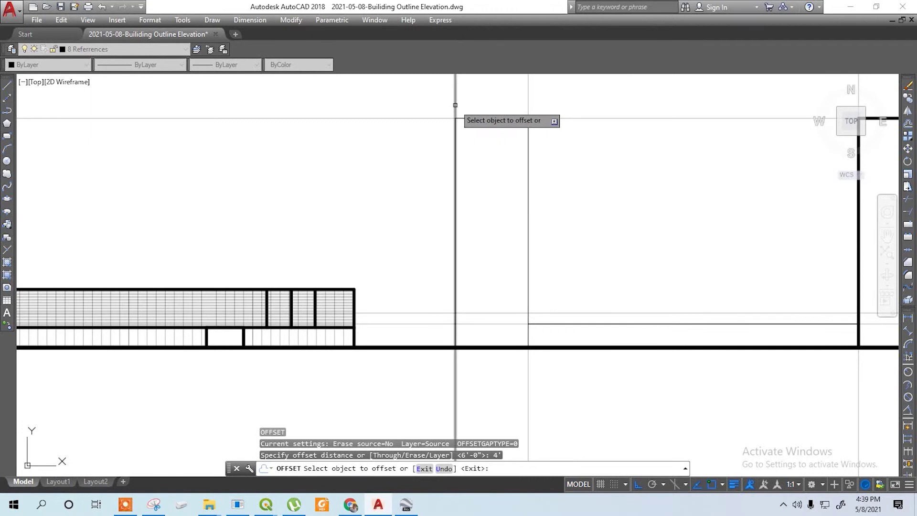
click(487, 101)
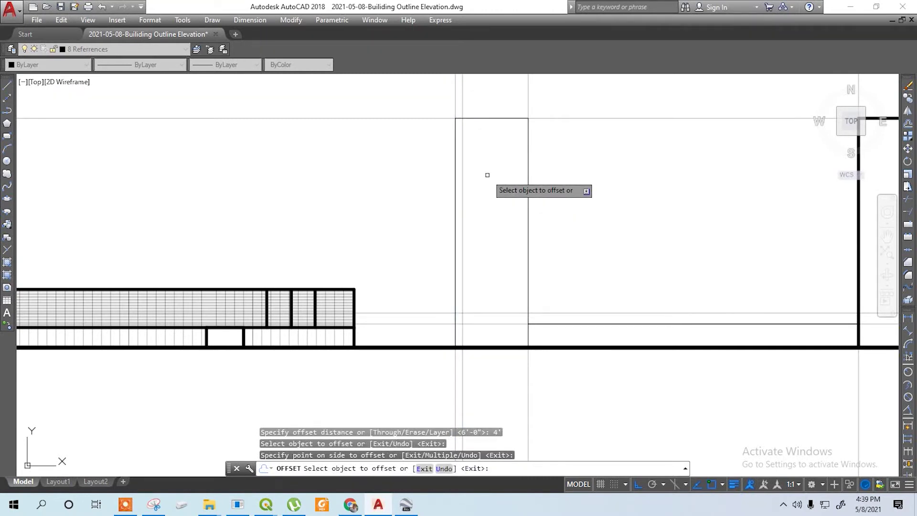
Step: Offset the new inner vertical line 6' further inside the tower
text(o)
key(Return)
text(6')
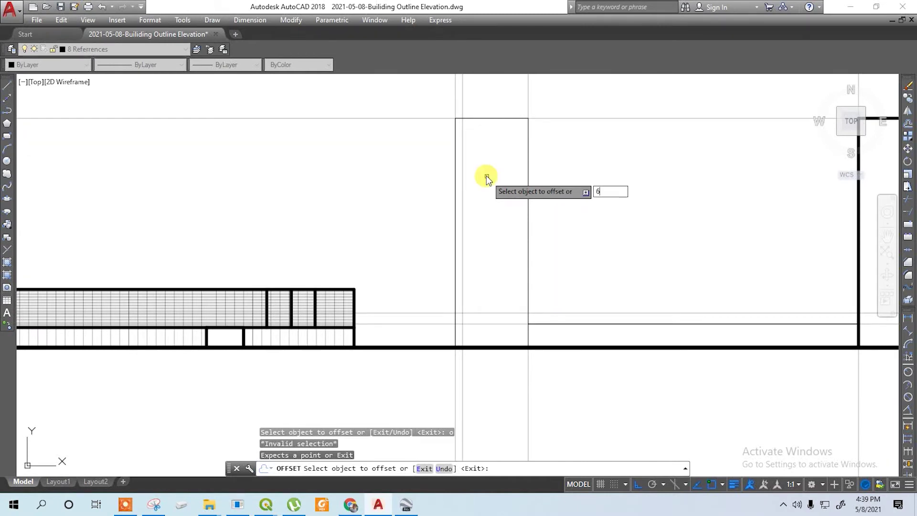
key(Return)
click(461, 110)
click(487, 103)
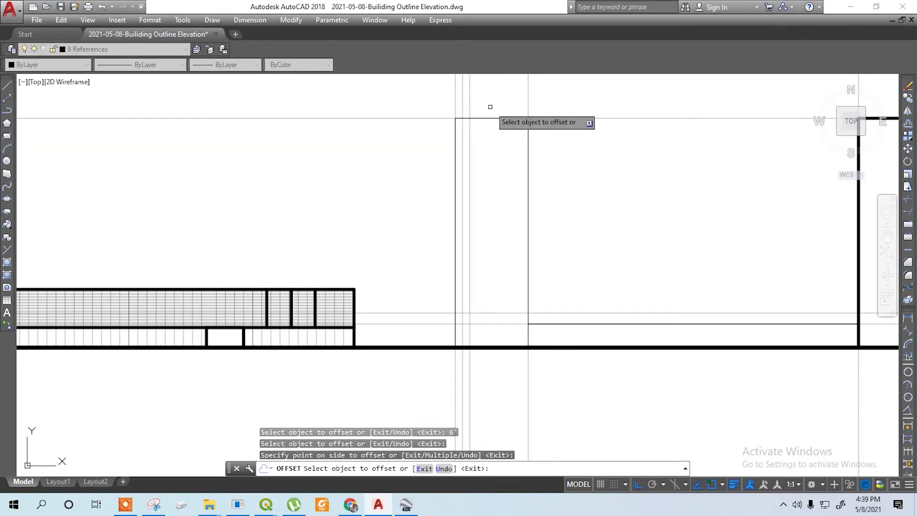
key(Escape)
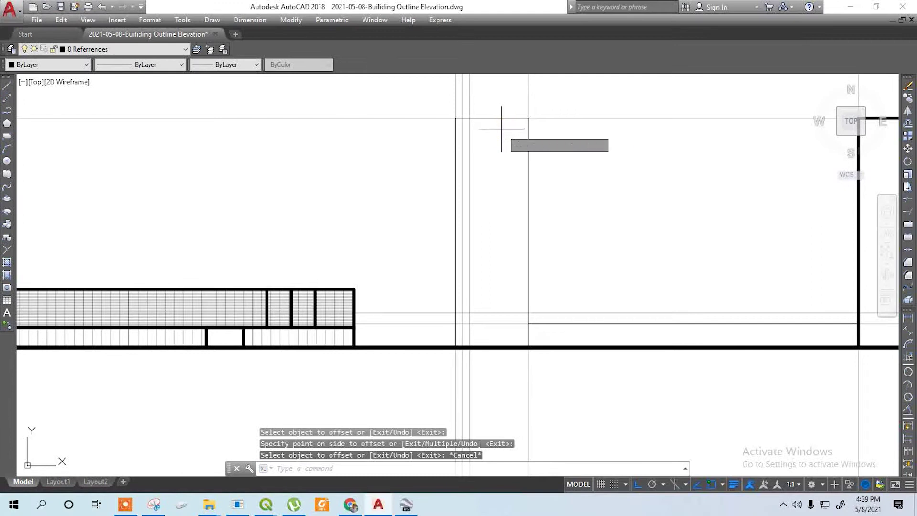
Step: Offset an inner vertical line 10' to its right
key(Return)
text(10')
key(Return)
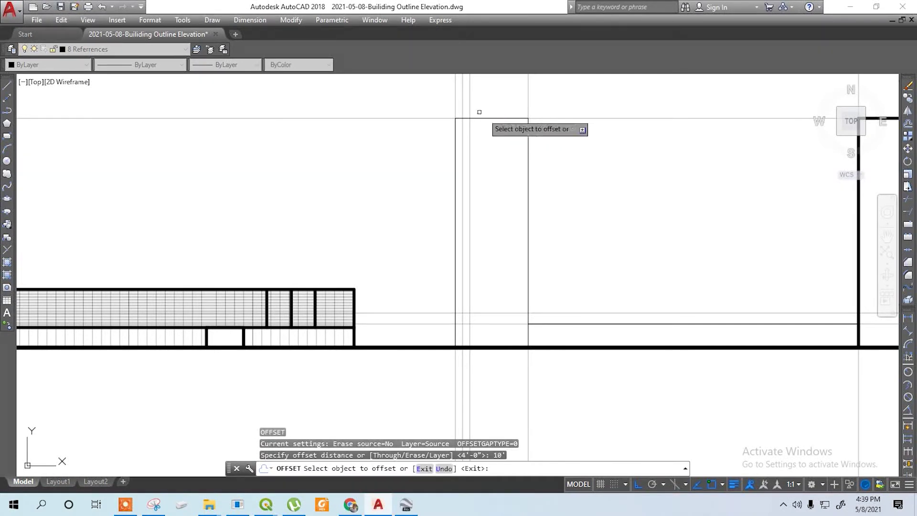
click(469, 99)
click(506, 108)
key(Escape)
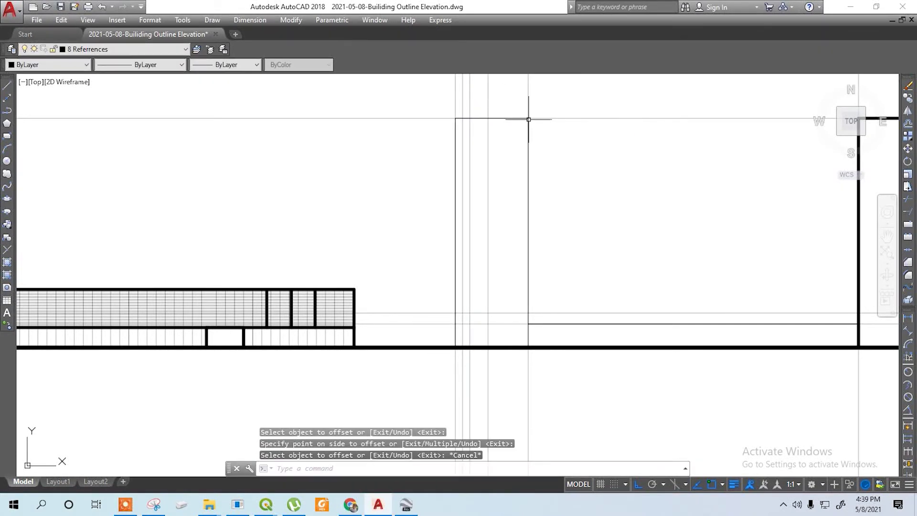
Step: Offset the tower's right vertical edge 4' inward
text(o)
key(Return)
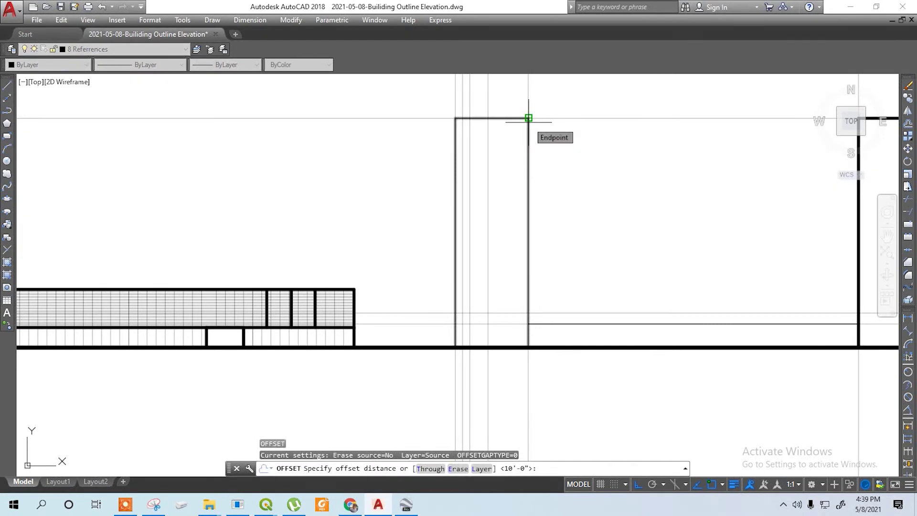
text(4')
key(Return)
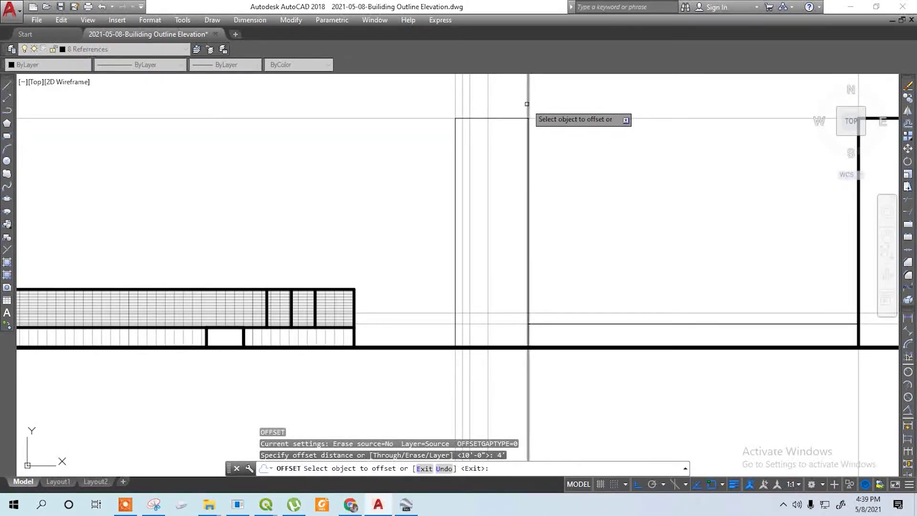
click(529, 104)
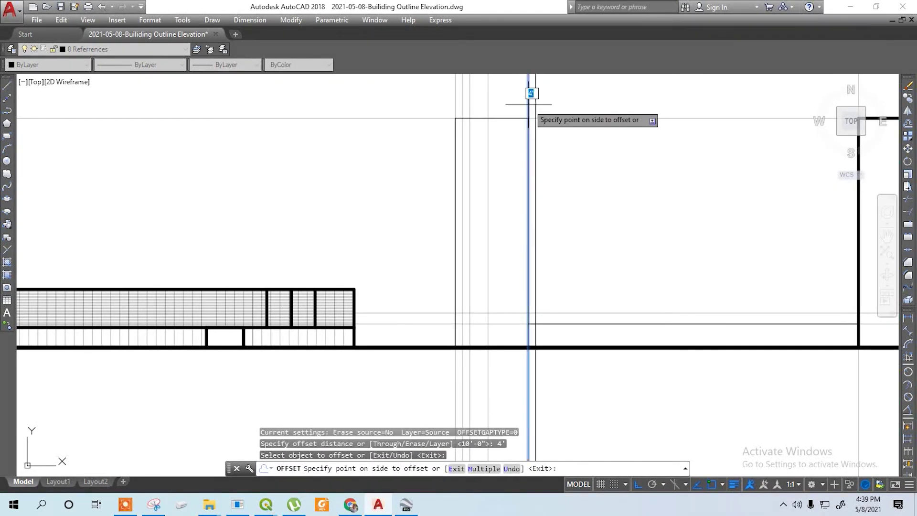
click(503, 103)
key(Escape)
text(o)
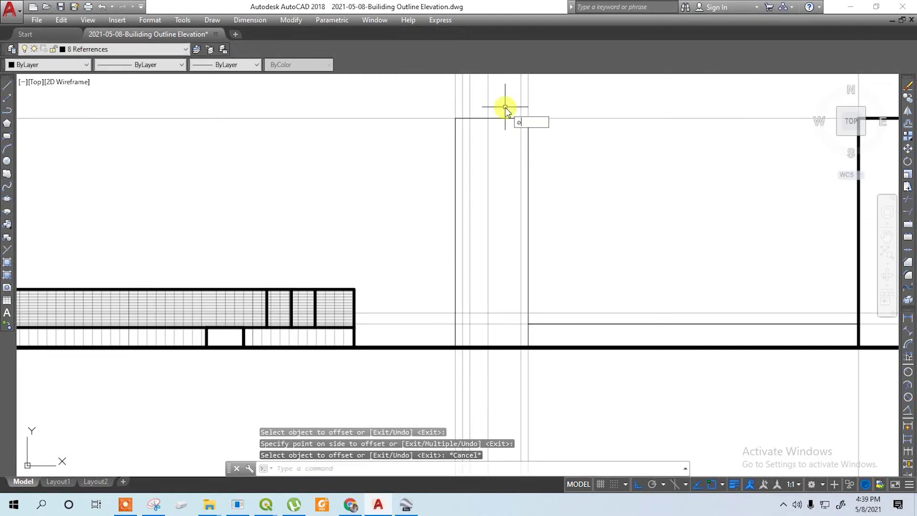
key(Return)
text(4')
key(Return)
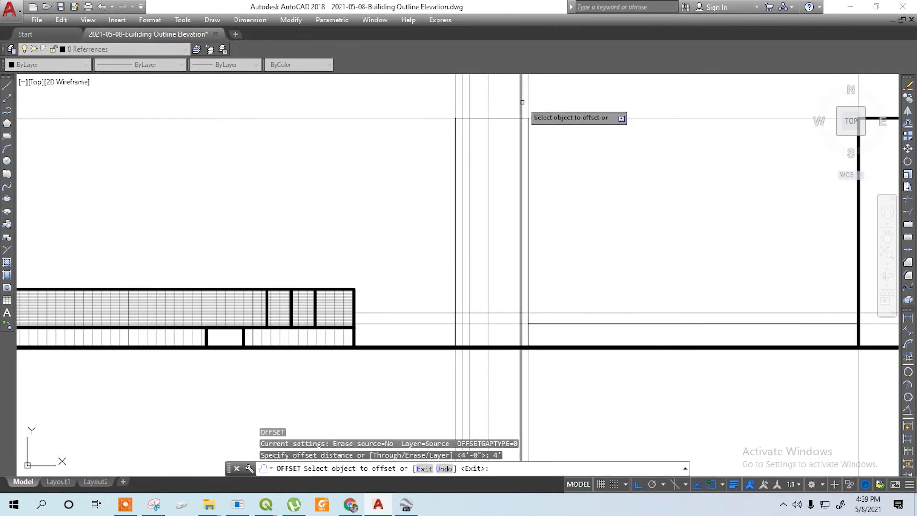
key(Escape)
Step: Offset the newest inner vertical line 4' to its left
text(o)
key(Return)
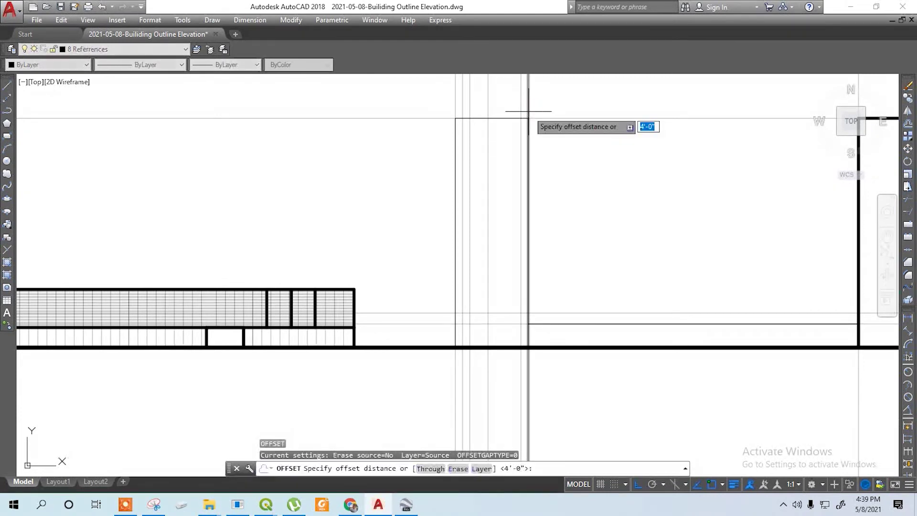
text(5\)
key(Escape)
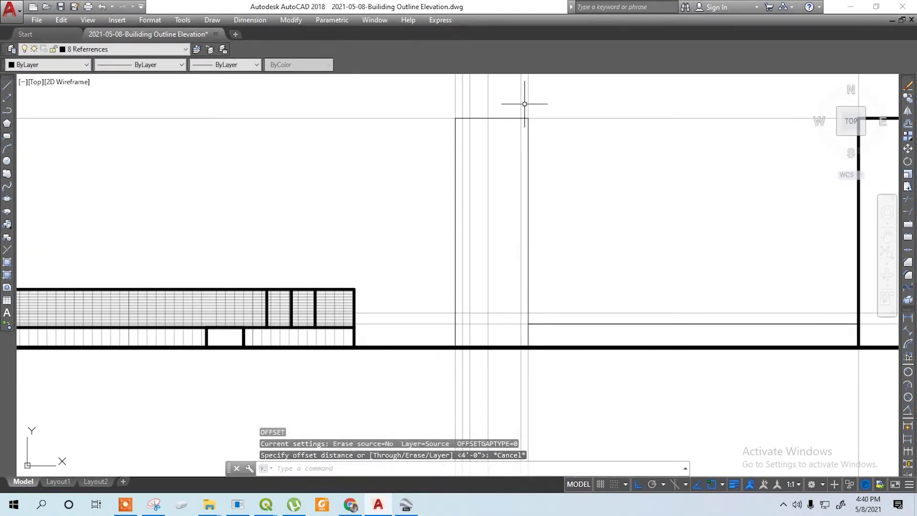
text(o)
key(Return)
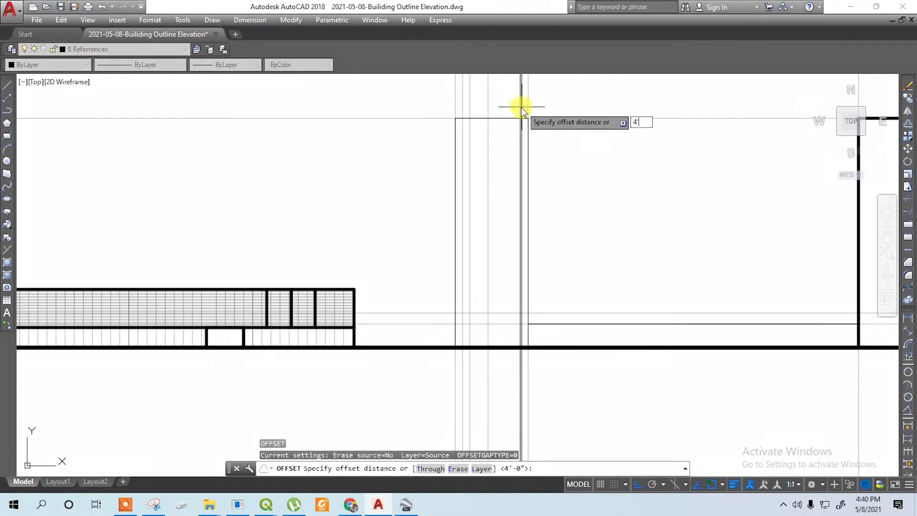
text(4)
key(Return)
click(521, 107)
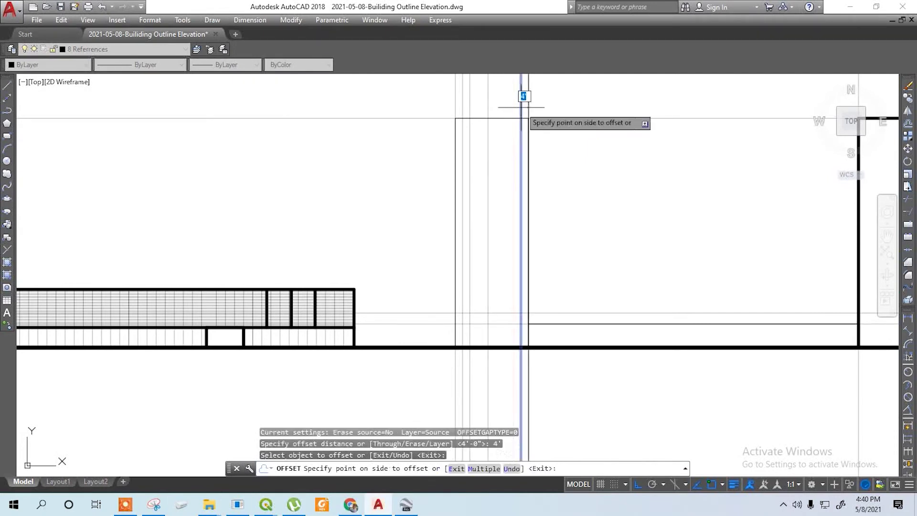
click(497, 107)
key(Escape)
Step: Offset the vertical line near the tower's right side 4' left, then undo it
key(Return)
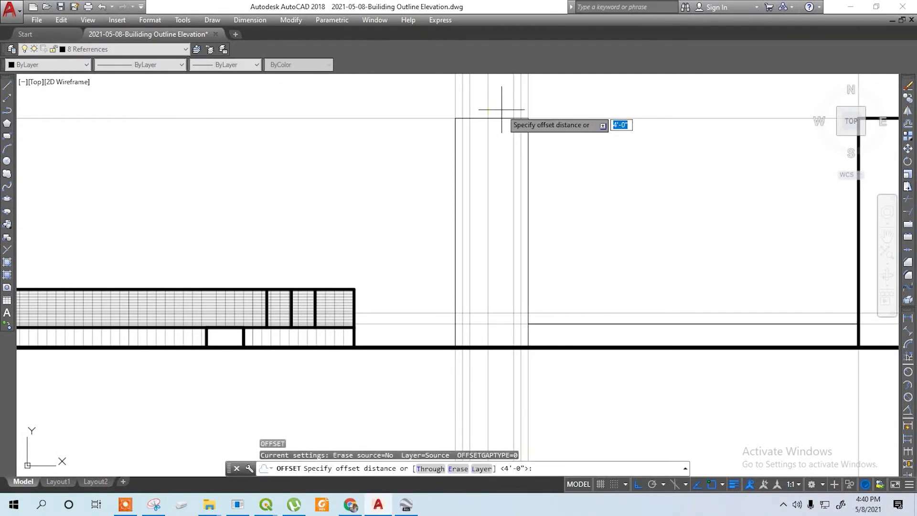
text(4)
key(Return)
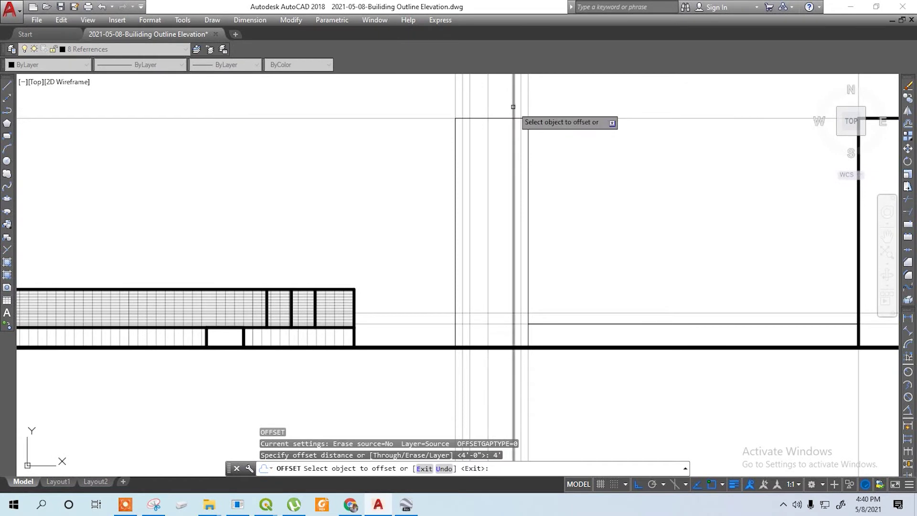
click(512, 106)
click(497, 107)
scroll(514, 120, up, 2)
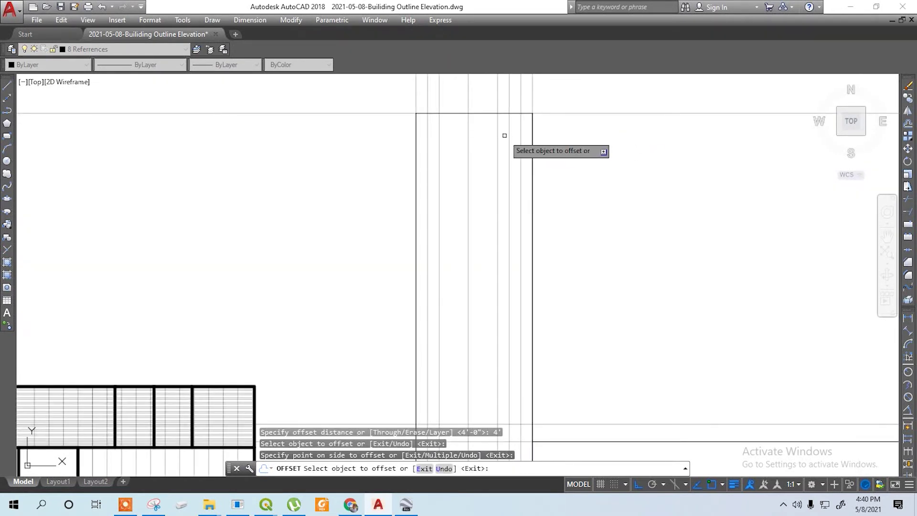
key(ctrl+z)
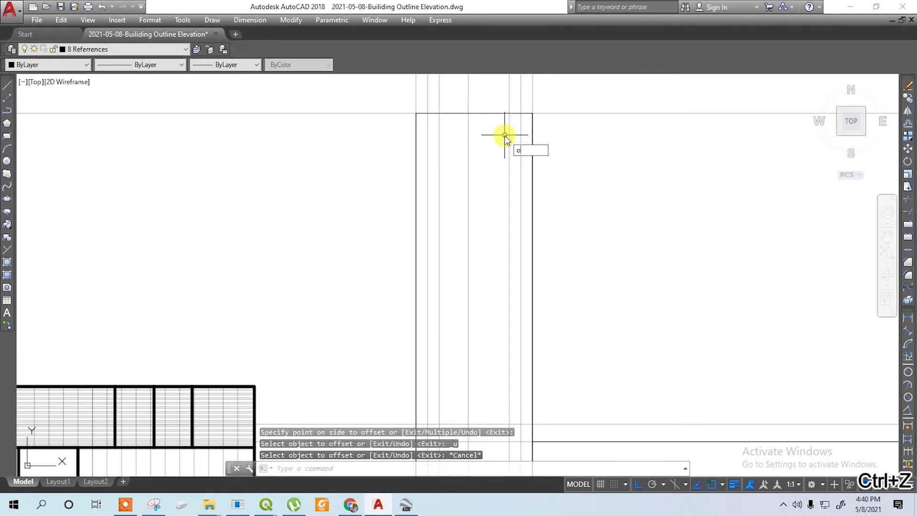
Step: Offset that vertical line 3' to its left instead
key(Return)
text(3')
key(Return)
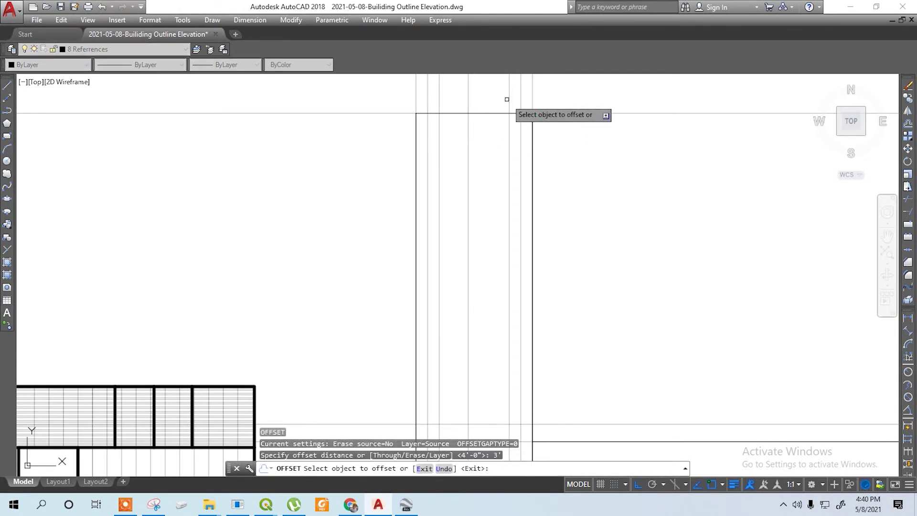
click(509, 99)
click(489, 99)
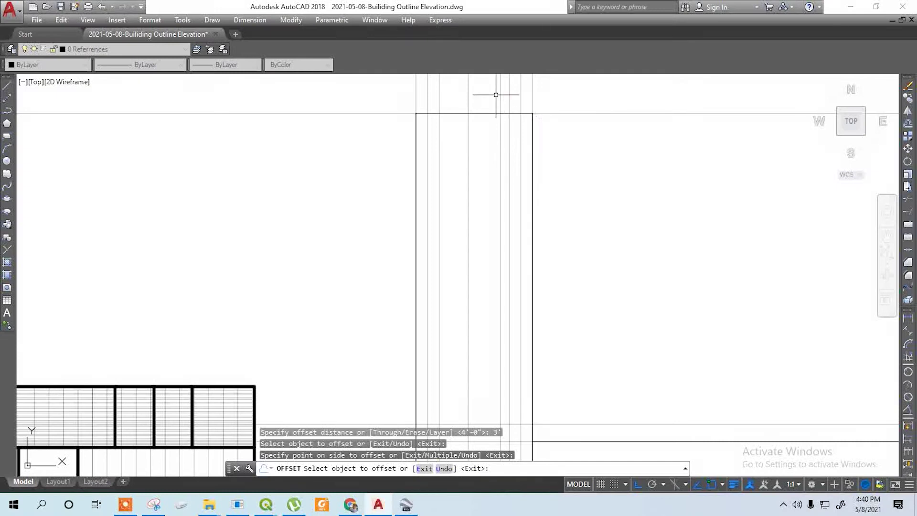
key(Escape)
Step: Offset another vertical line 4' to its left
text(`o)
key(Return)
text(4')
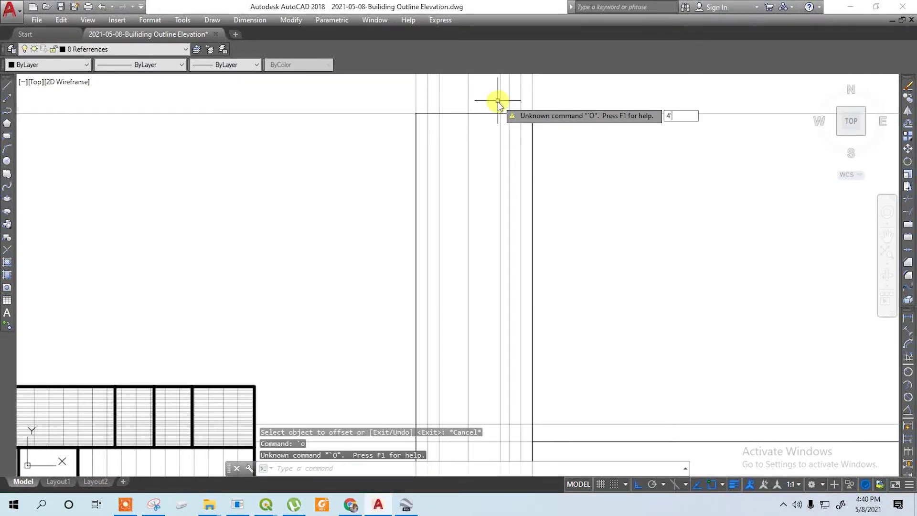
key(Return)
key(Escape)
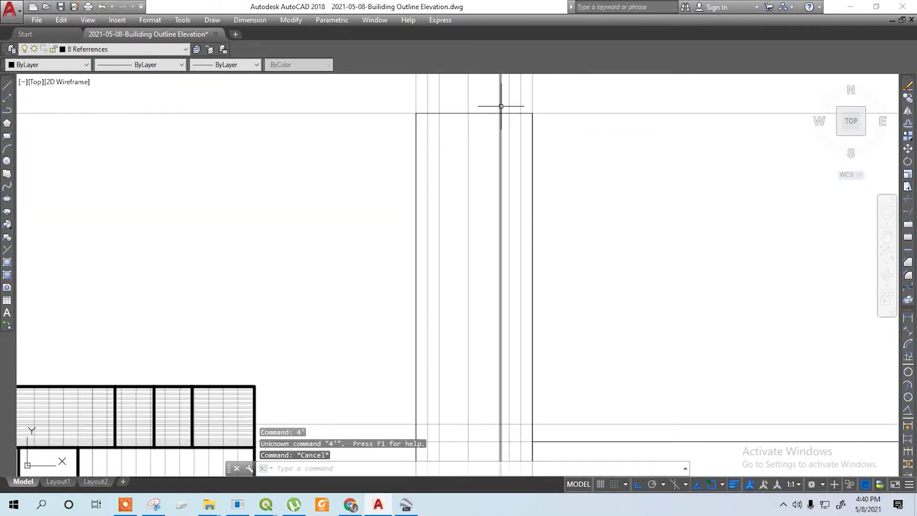
text(o)
key(Return)
text(4')
key(Return)
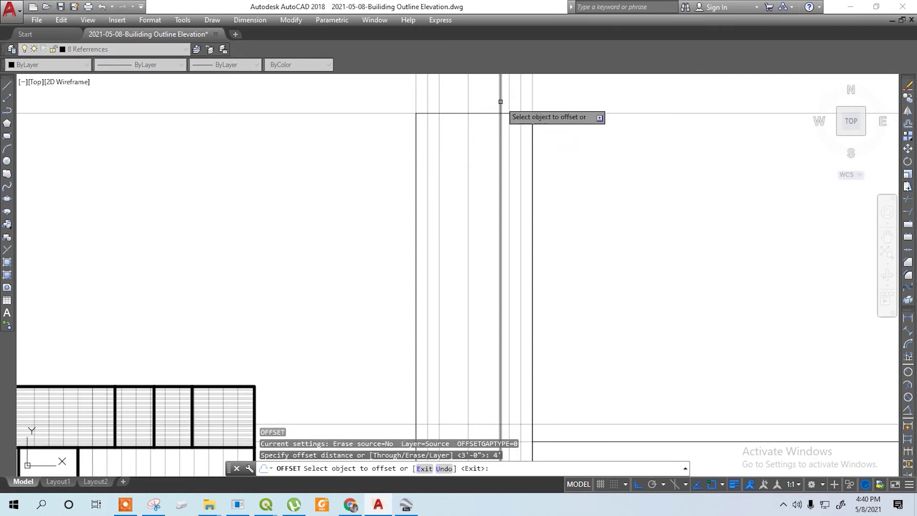
click(499, 99)
click(482, 100)
key(Escape)
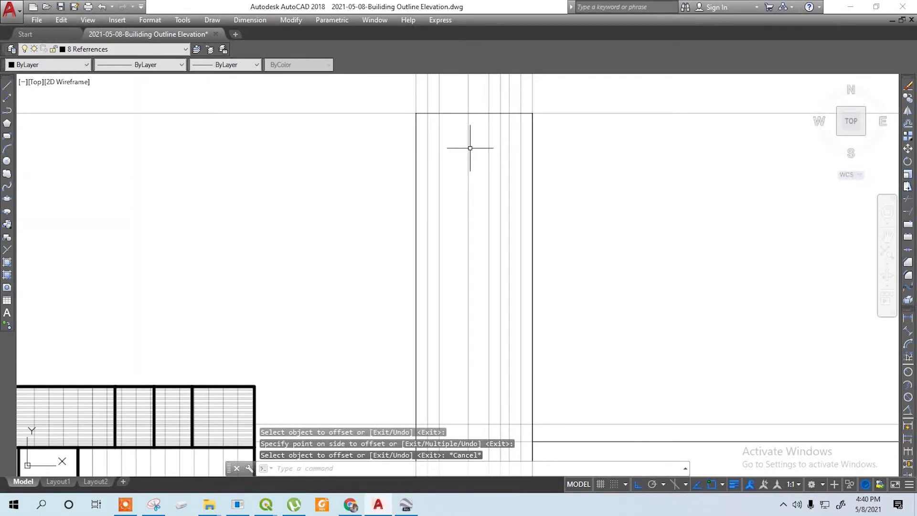
Step: Zoom in on the apartment towers in Google Earth and swing the street view toward the low building
click(407, 506)
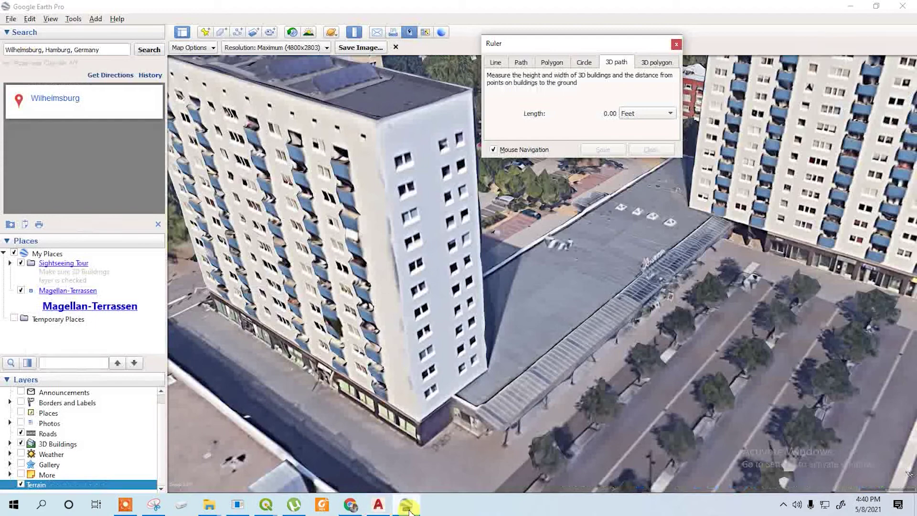
scroll(429, 398, up, 5)
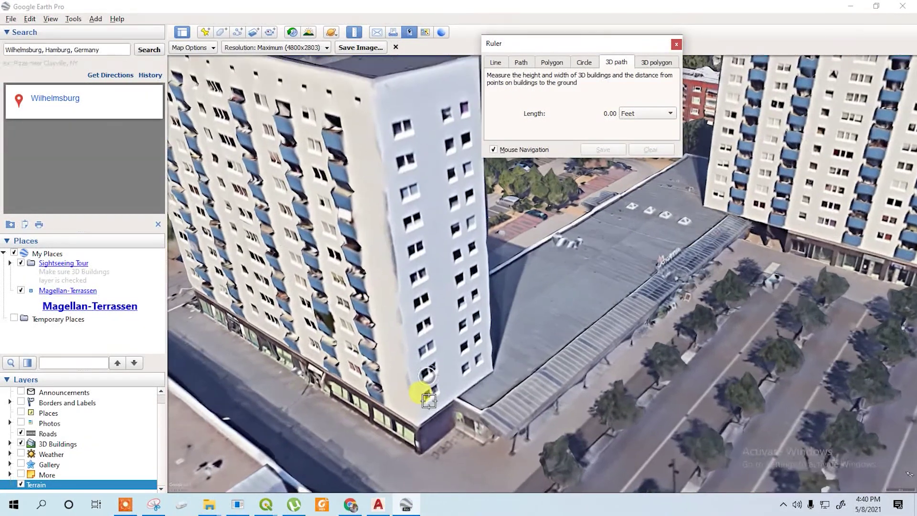
scroll(420, 344, up, 5)
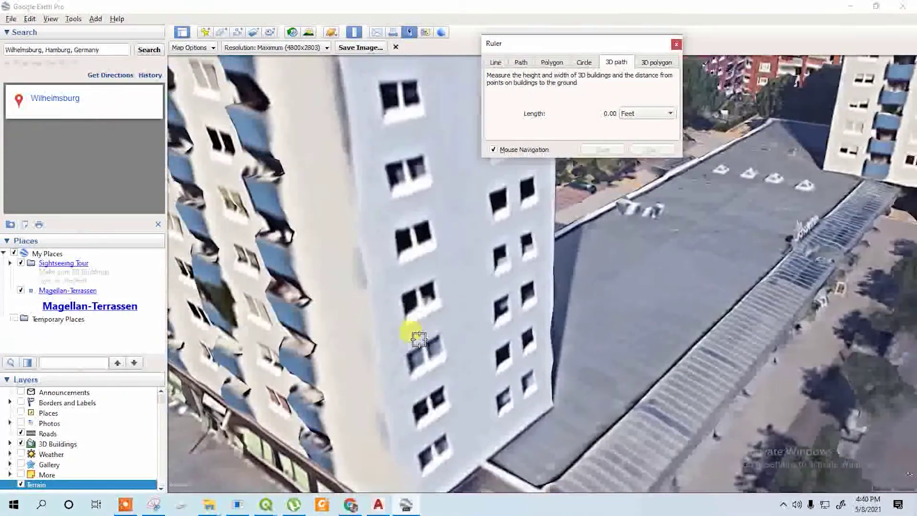
scroll(419, 341, up, 2)
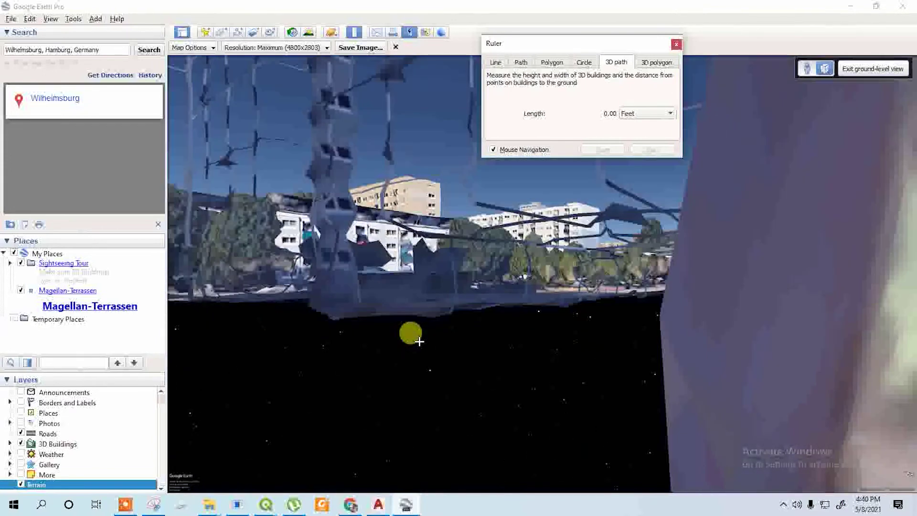
drag(405, 366, 495, 284)
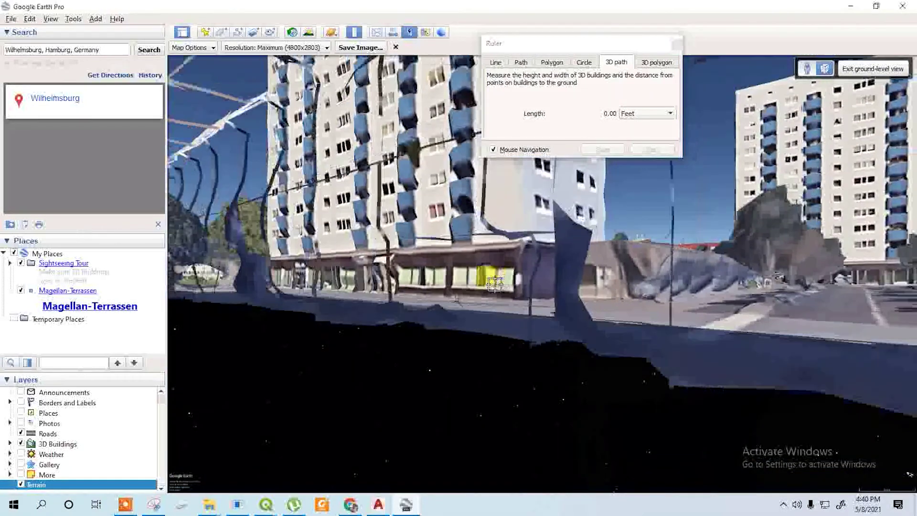
drag(578, 228, 773, 129)
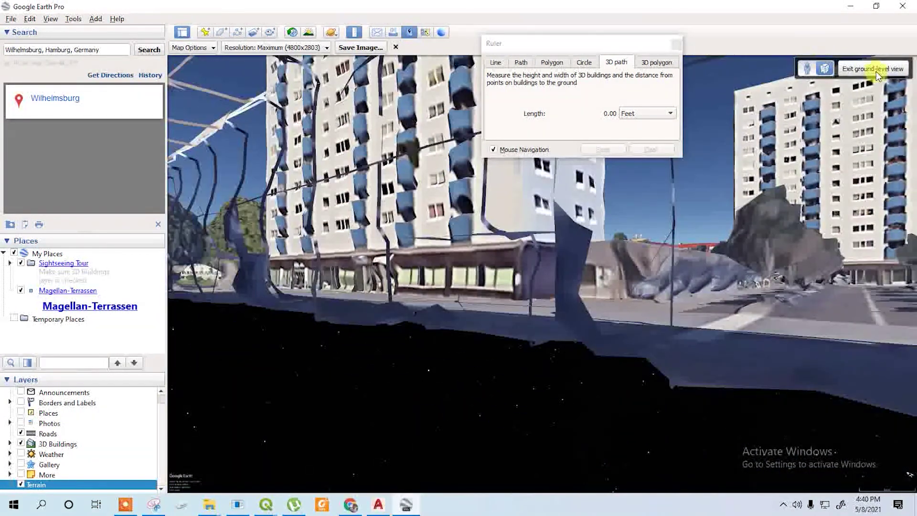
Step: Leave street level, zoom in on the tall tower, and close the Ruler after reading 4.39 feet
click(876, 68)
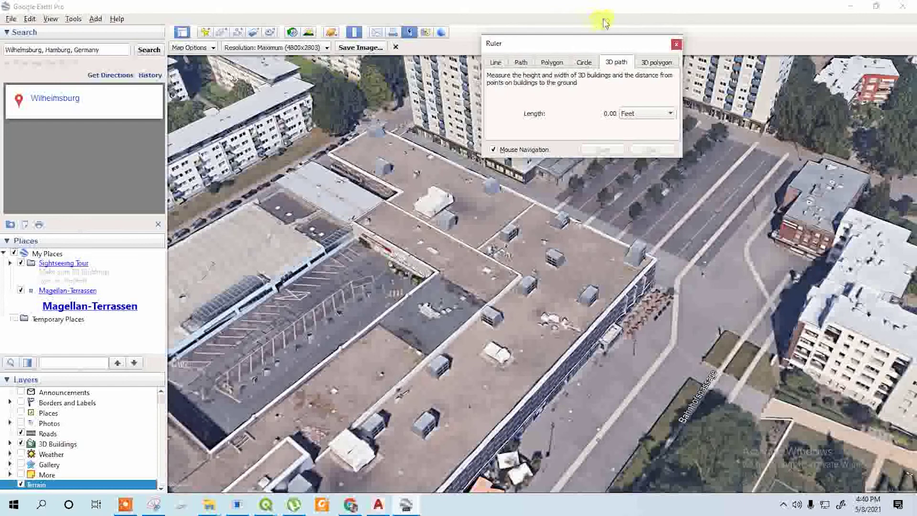
drag(622, 40, 874, 45)
scroll(528, 133, up, 3)
scroll(528, 114, up, 3)
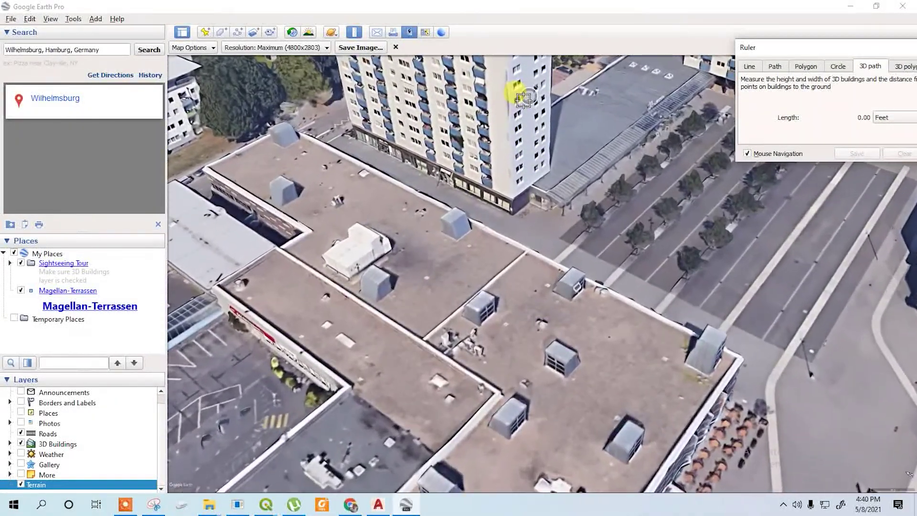
scroll(573, 86, up, 3)
scroll(479, 127, up, 3)
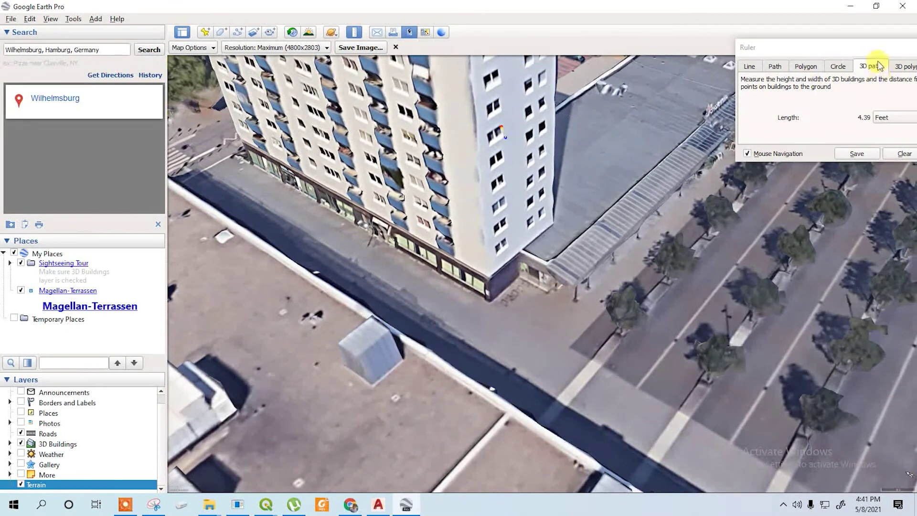
drag(864, 45, 745, 61)
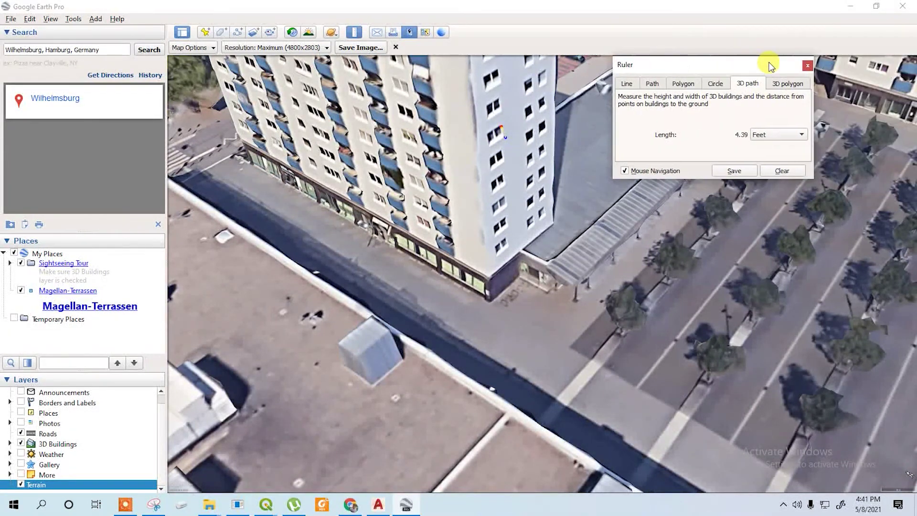
click(807, 63)
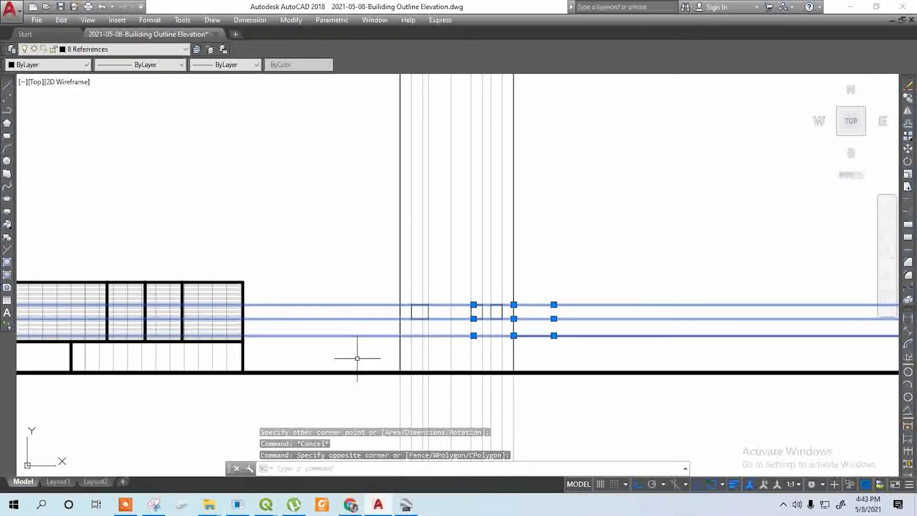
Step: Erase the three selected offset lines and the ten thin vertical lines
key(Delete)
mouse_move(374, 328)
middle_down()
mouse_move(380, 423)
mouse_move(412, 351)
middle_up()
scroll(468, 272, down, 3)
click(482, 272)
click(302, 204)
key(Delete)
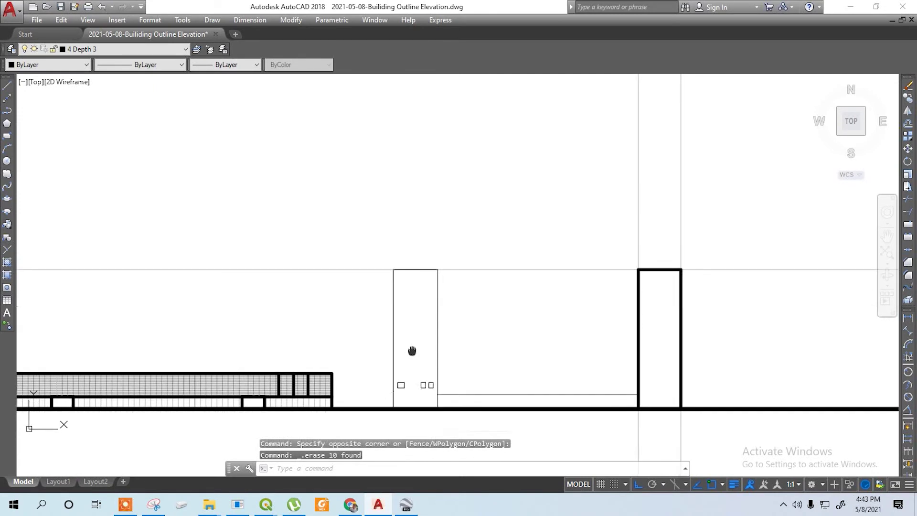
Step: Delete the long horizontal line at the tower tops, restore it with undo, and reselect it
click(330, 230)
key(Delete)
scroll(417, 384, up, 5)
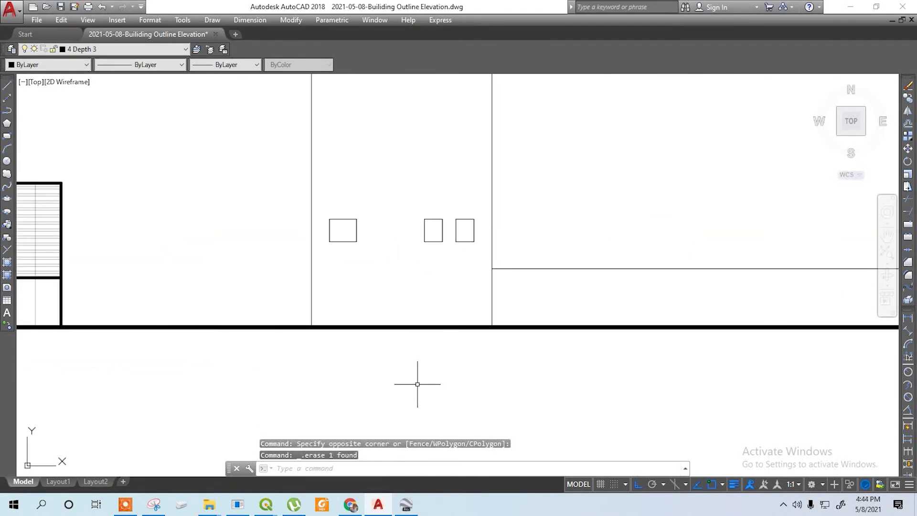
scroll(410, 379, down, 6)
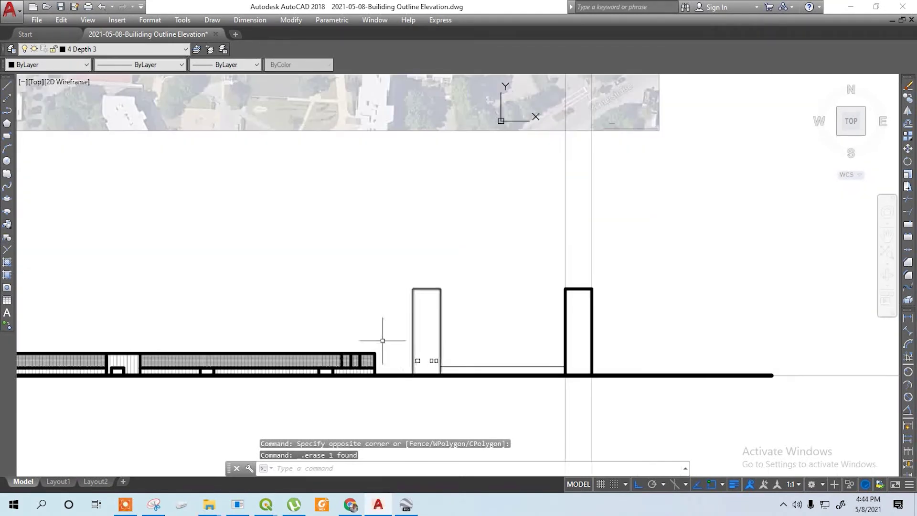
key(ctrl+z)
key(ctrl+z)
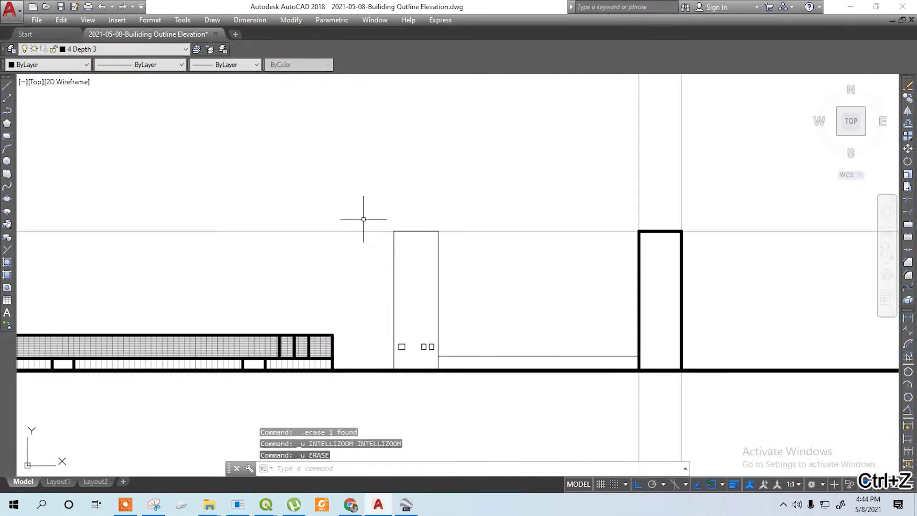
click(362, 230)
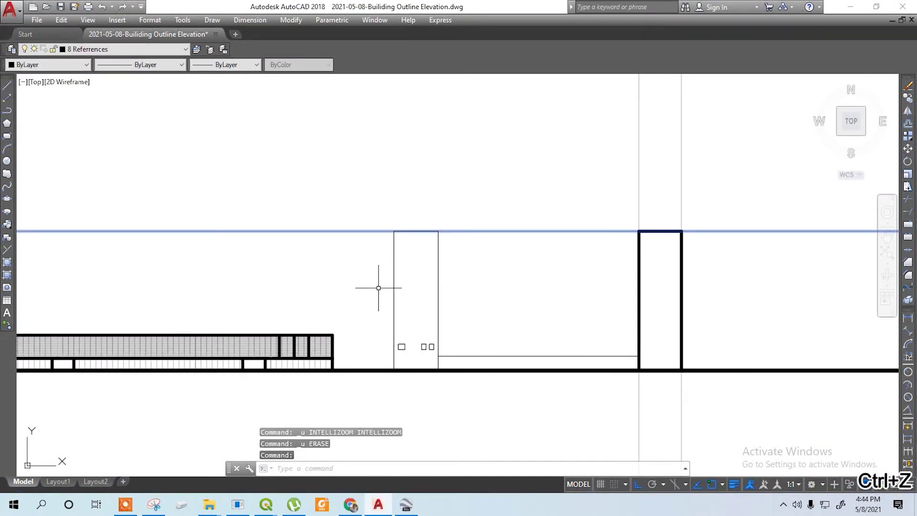
Step: Try copying the selected line with a value of 10, then cancel the copy
text(co)
key(Return)
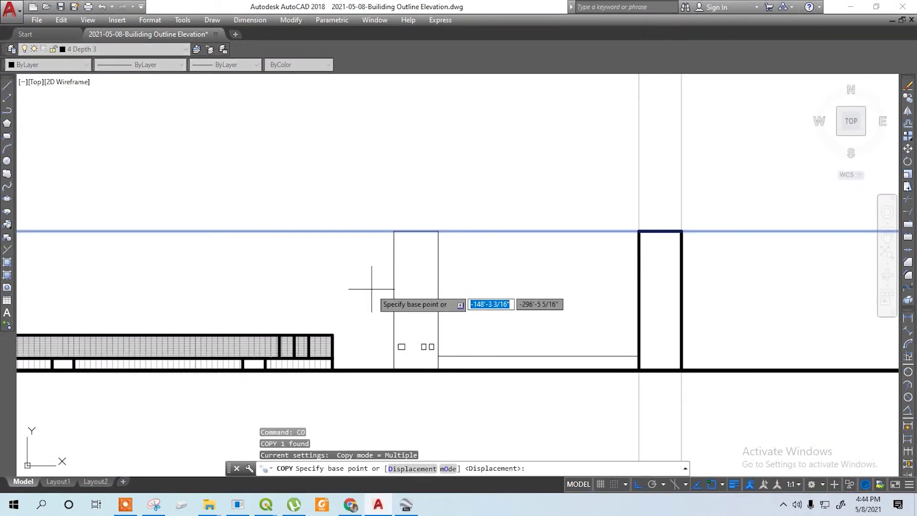
text(1)
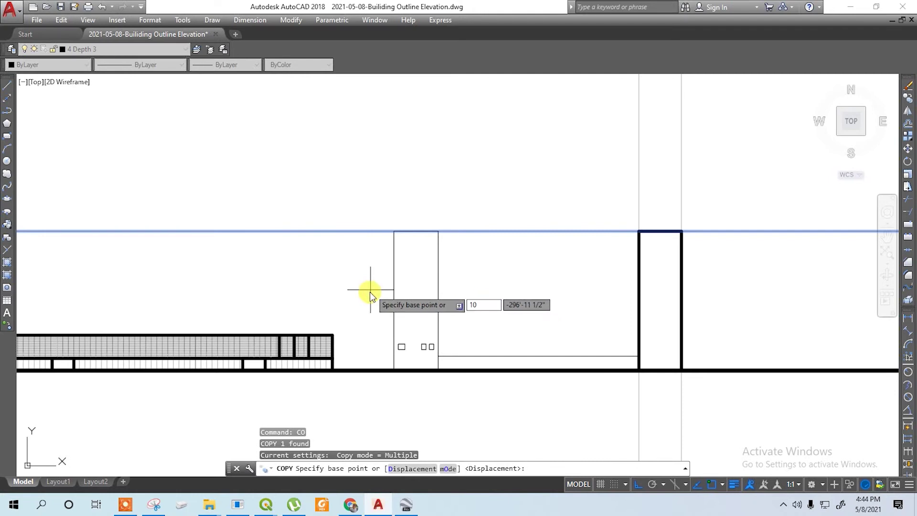
text(0)
key(Return)
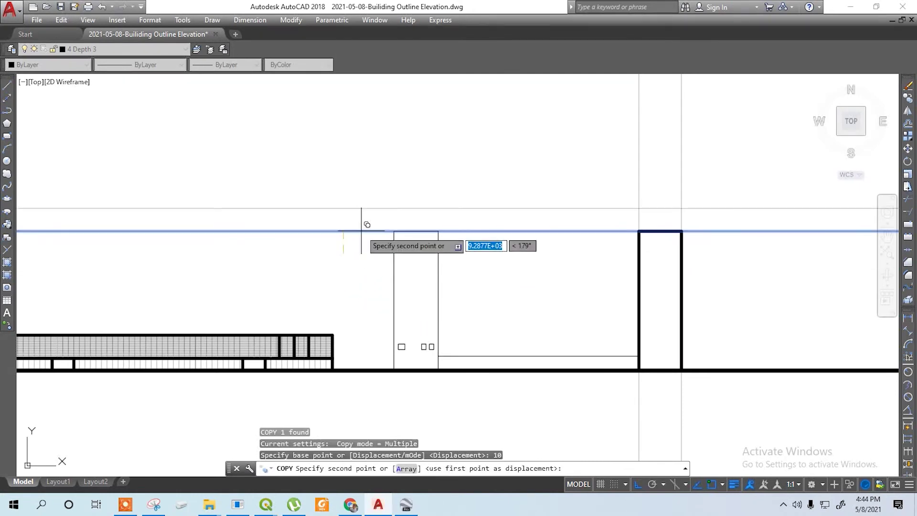
click(375, 270)
key(Escape)
key(Escape)
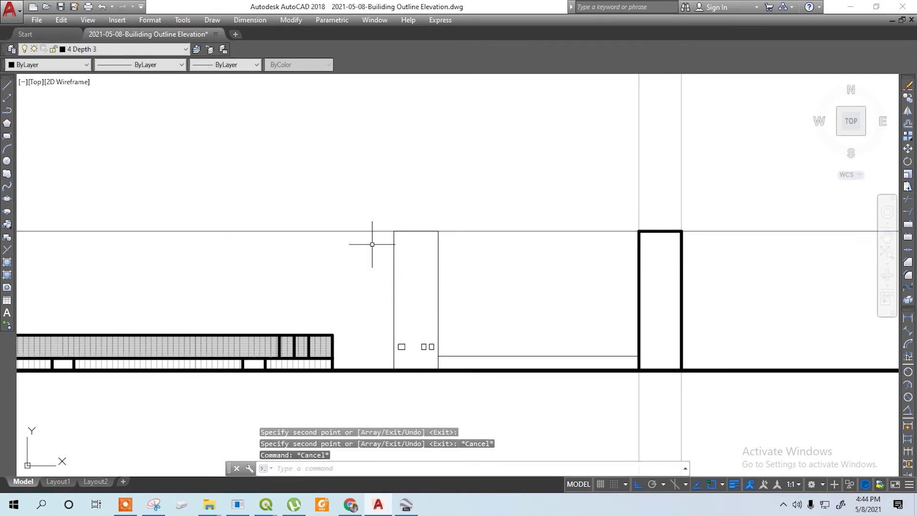
Step: Restart OFFSET and check in the browser that 3.32 metres equals about 10.89 feet
text(o)
key(Return)
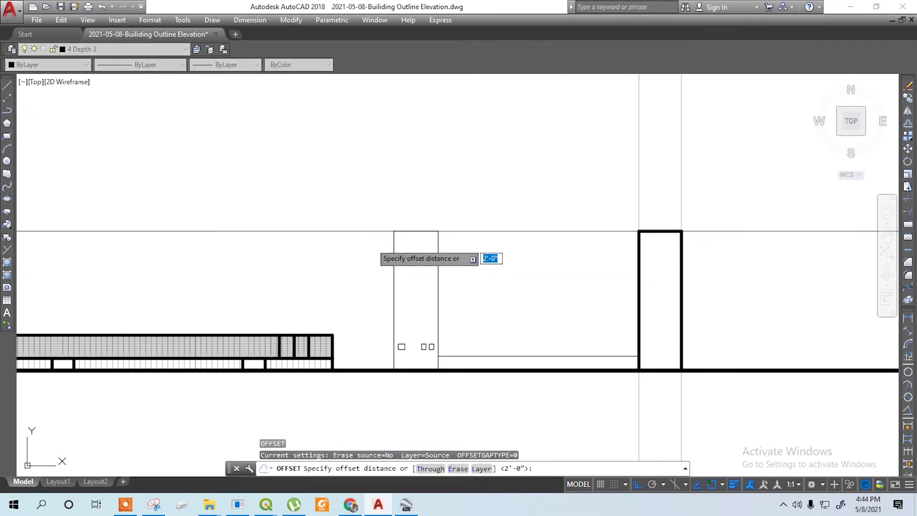
key(Escape)
key(Return)
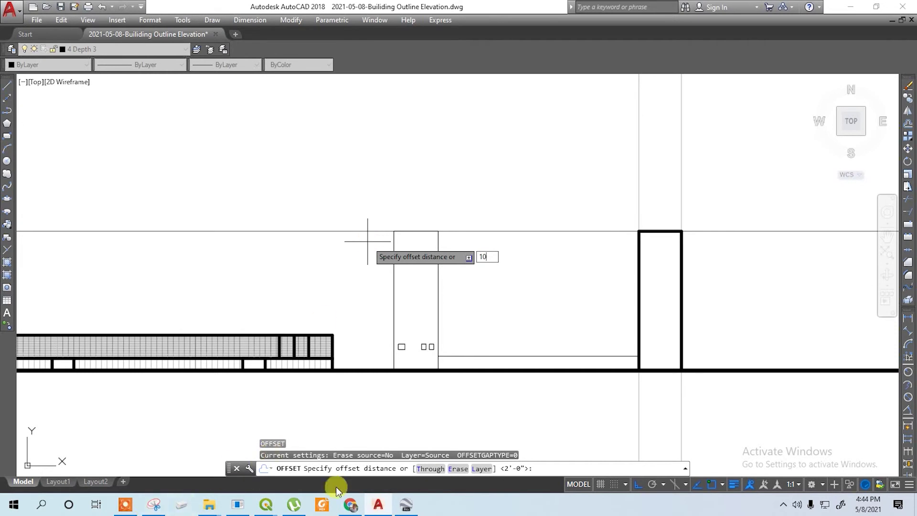
click(356, 509)
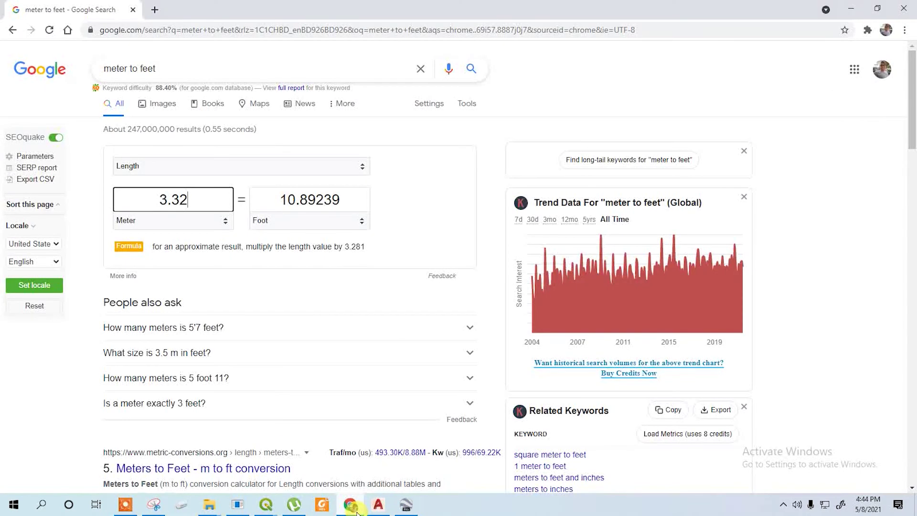
click(379, 504)
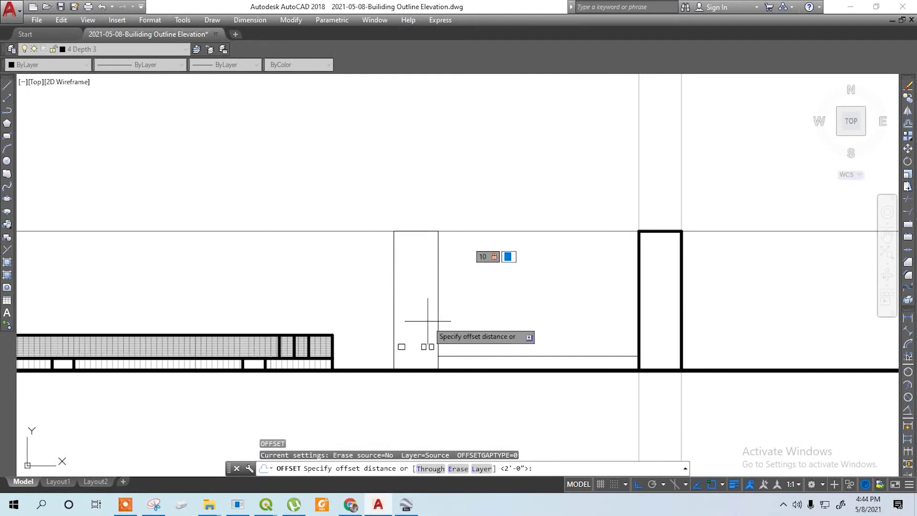
Step: Offset a horizontal line by 10.89, then undo the misplaced offset
key(Return)
click(372, 232)
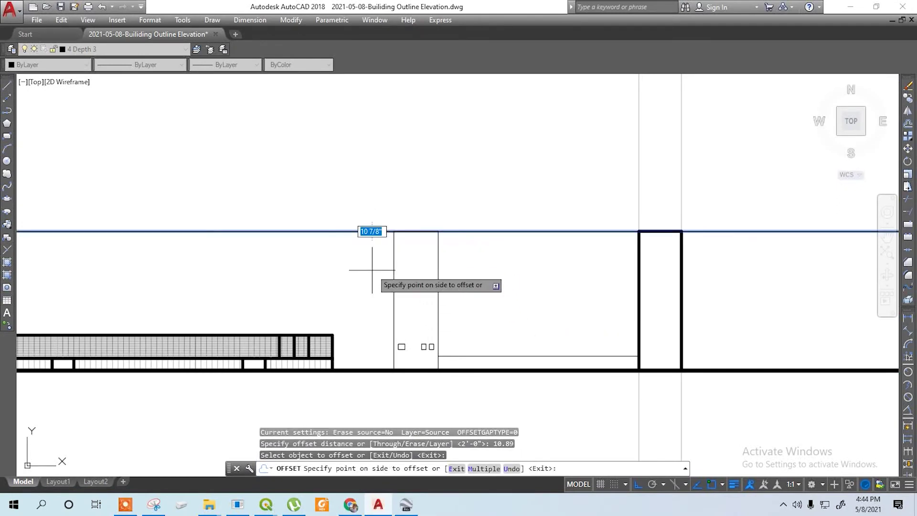
click(375, 265)
scroll(391, 232, up, 6)
key(Escape)
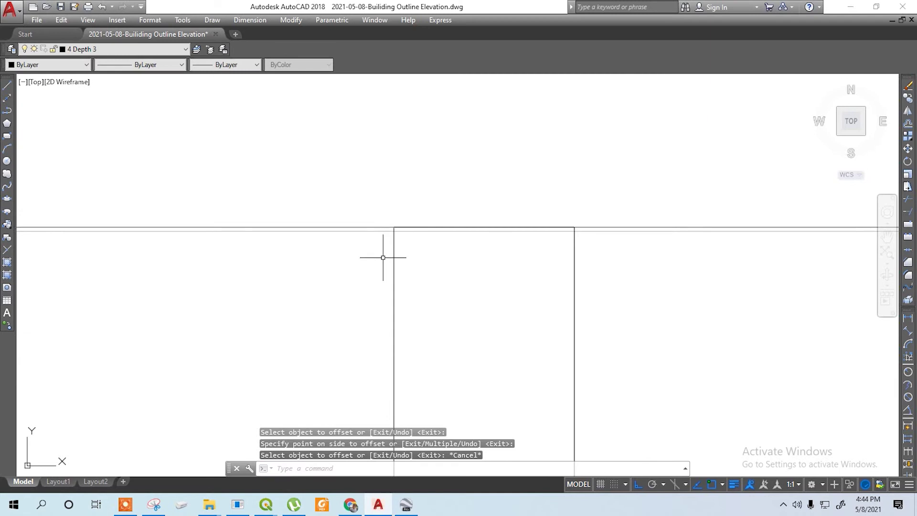
key(ctrl+z)
Step: Offset the top horizontal line 10.89 downward to form the floor line pair
text(o)
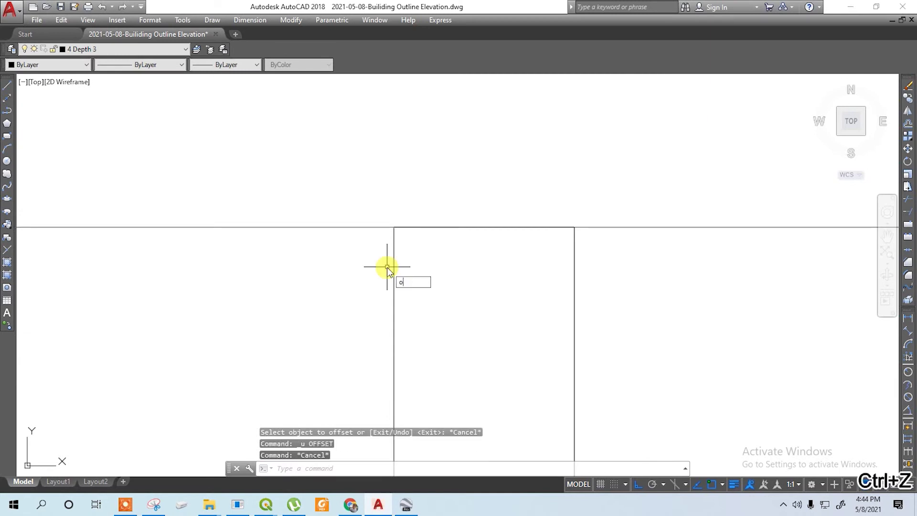
key(Return)
text(10.8)
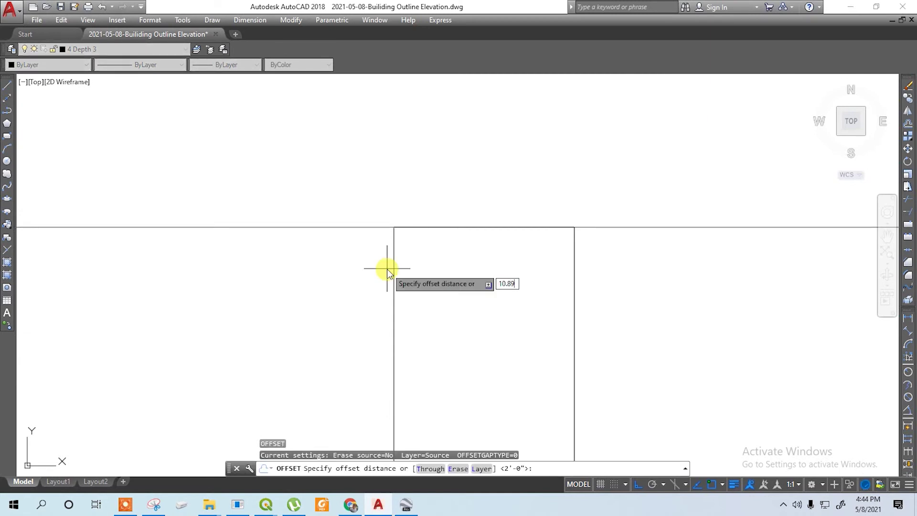
text(9)
key(Return)
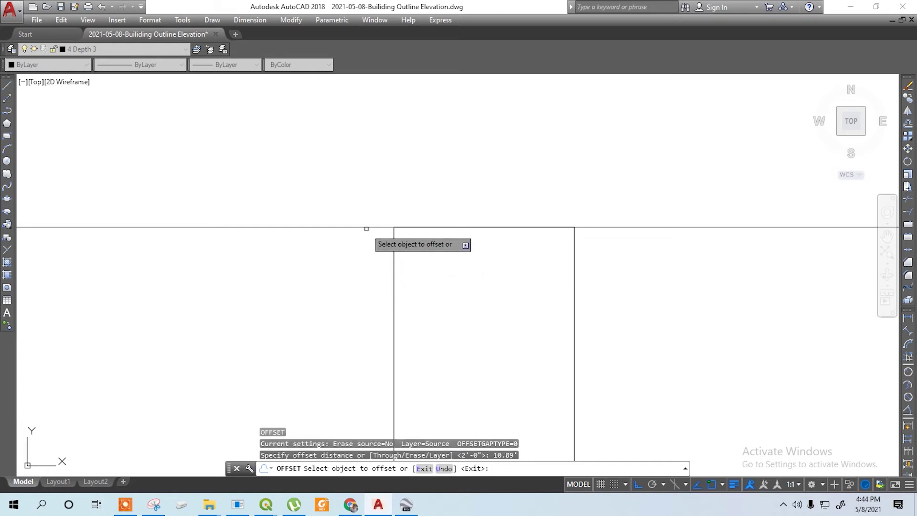
click(364, 227)
click(419, 253)
scroll(419, 252, down, 2)
scroll(419, 253, down, 3)
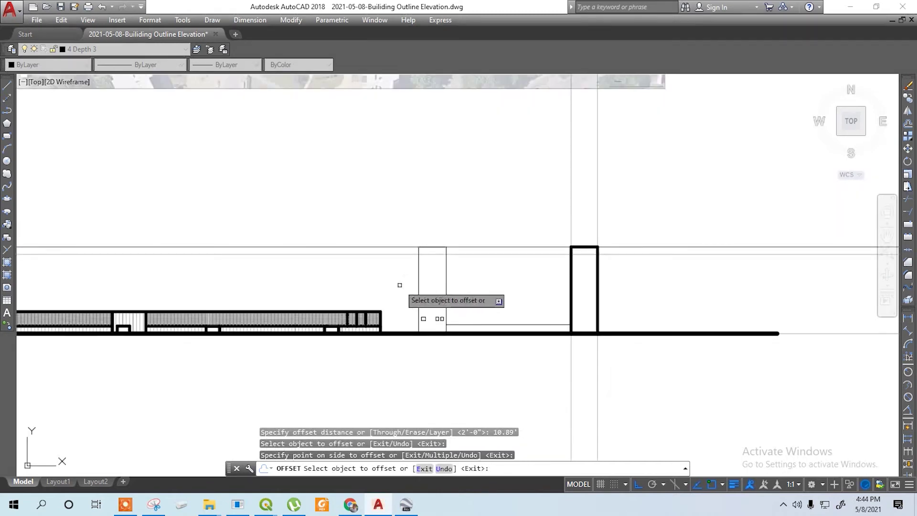
key(Escape)
Step: Select both horizontal lines and begin a copy, then cancel it
click(404, 260)
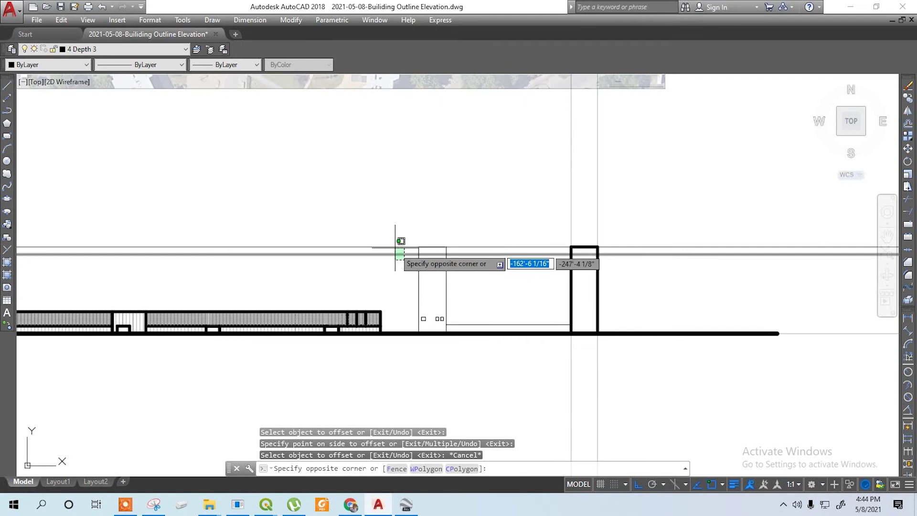
click(395, 251)
click(403, 262)
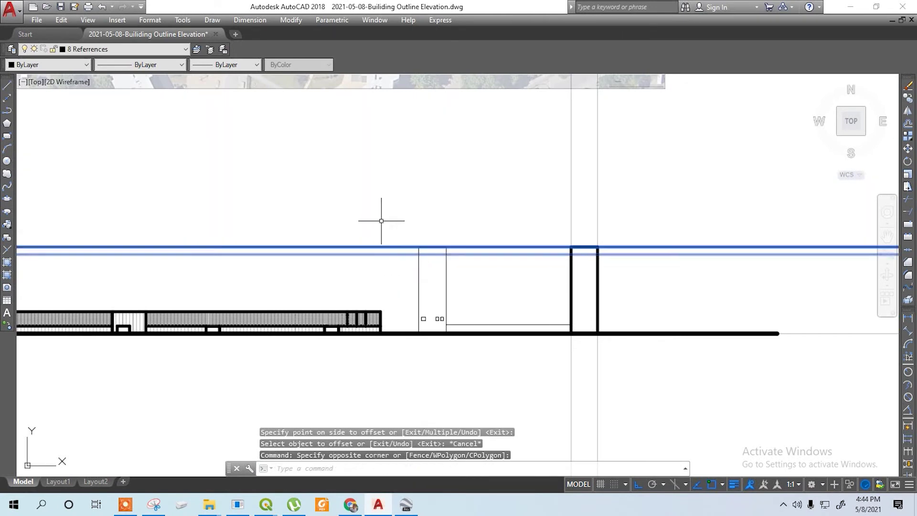
click(379, 217)
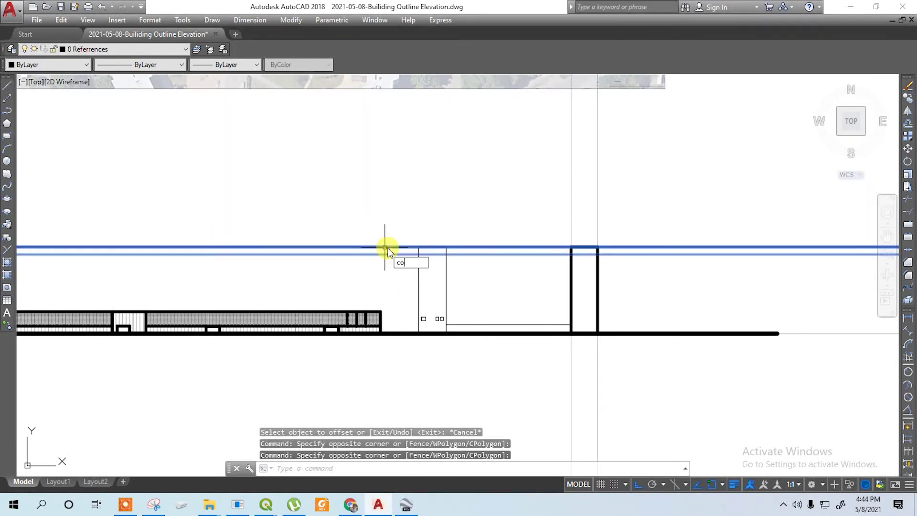
key(Return)
click(446, 248)
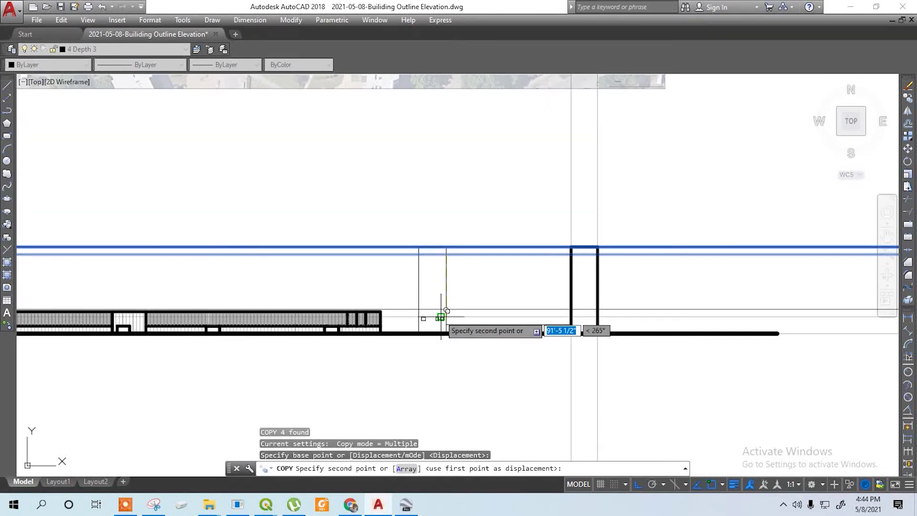
scroll(440, 316, up, 3)
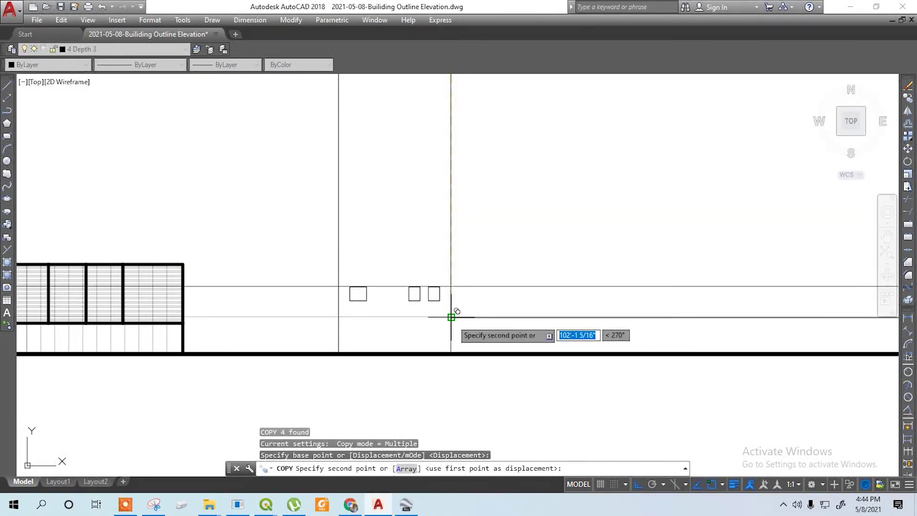
key(Escape)
scroll(377, 330, down, 2)
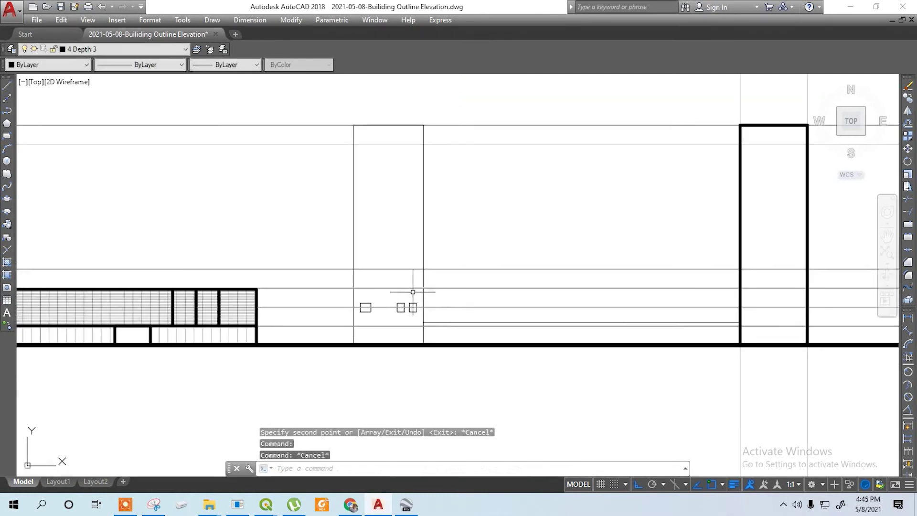
Step: Copy the floor line pair upward six times, one per floor, then select the stray line
click(416, 302)
click(409, 255)
text(c)
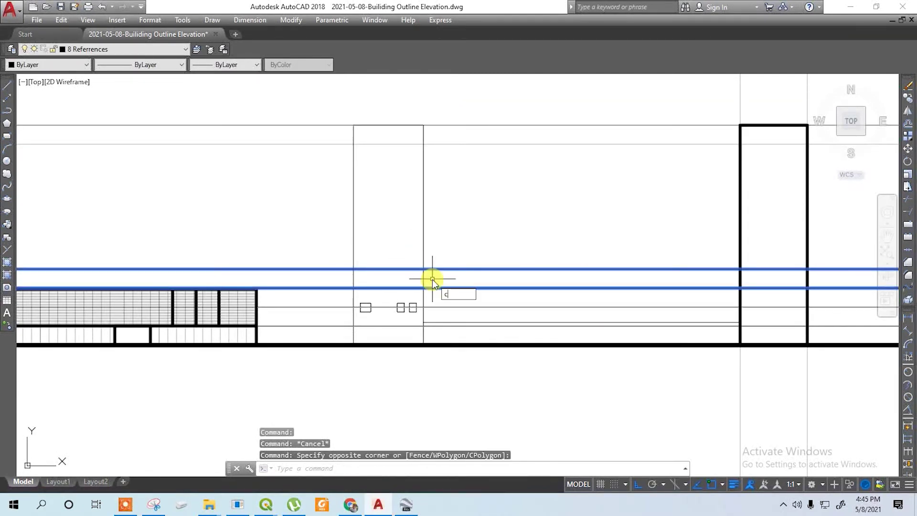
text(o)
key(Return)
click(424, 276)
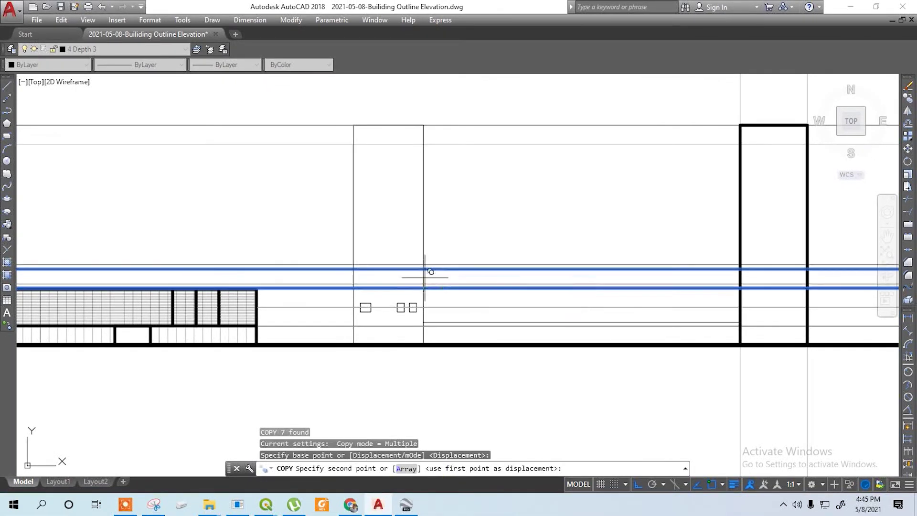
click(424, 249)
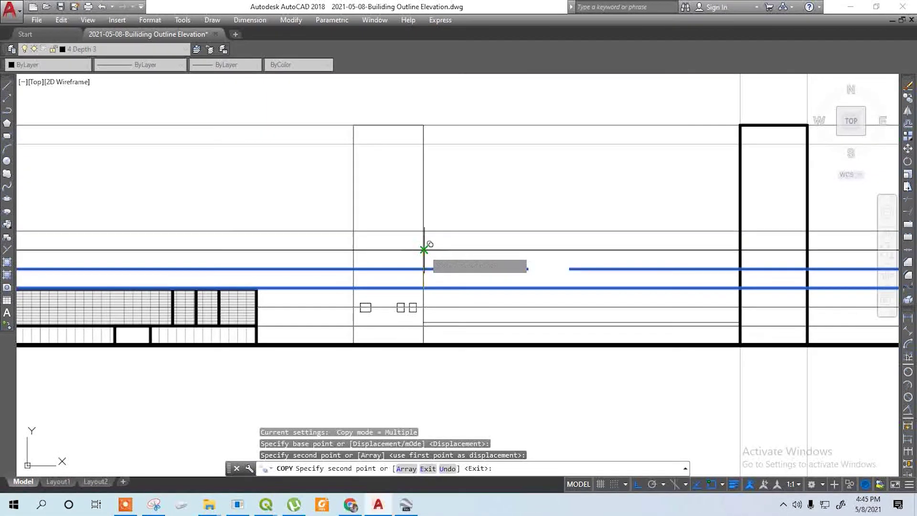
click(424, 231)
click(423, 212)
click(423, 193)
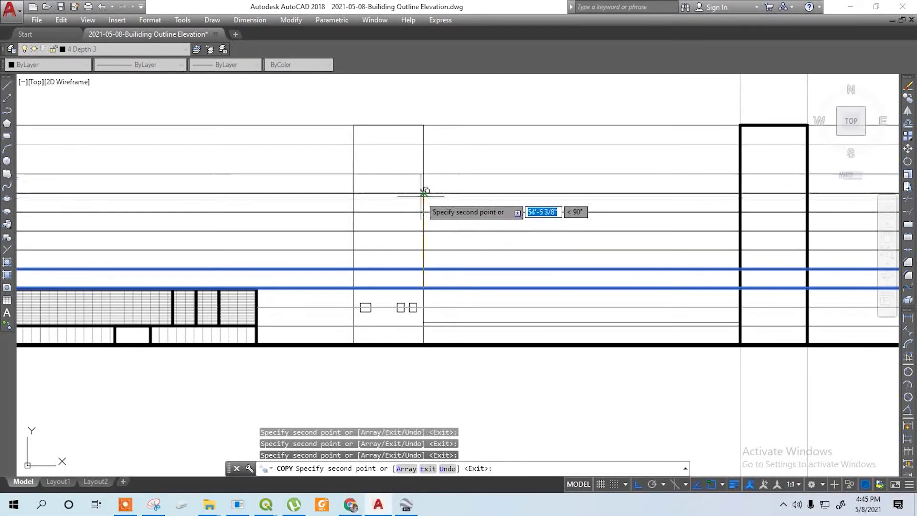
click(423, 174)
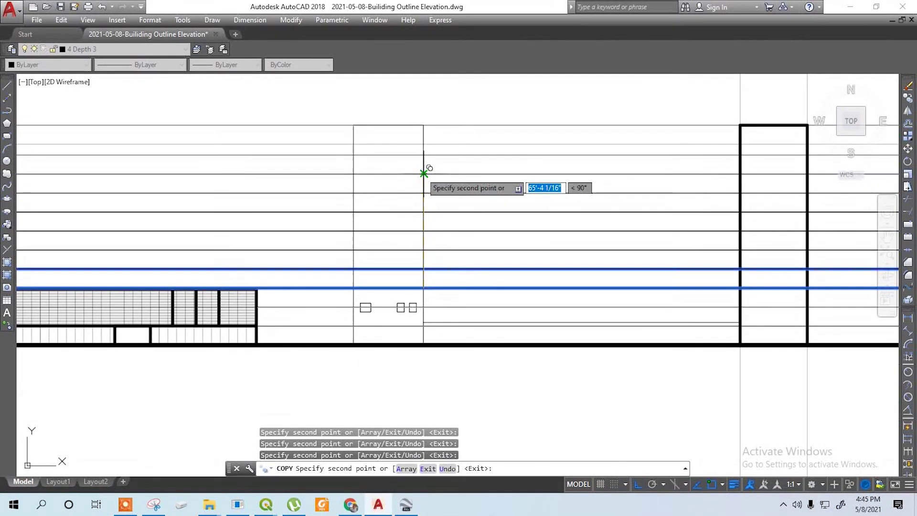
click(423, 151)
key(Escape)
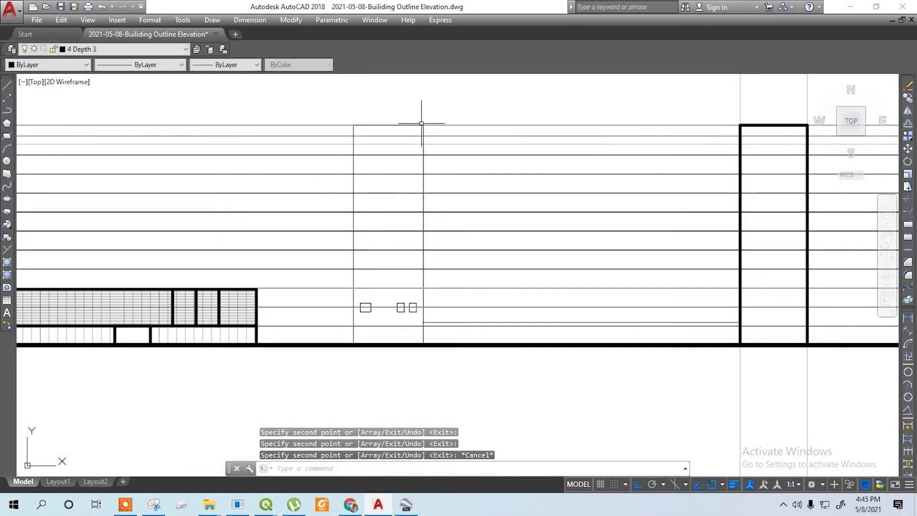
click(410, 144)
Step: Delete the stray line and move the three window boxes down 4'
key(Delete)
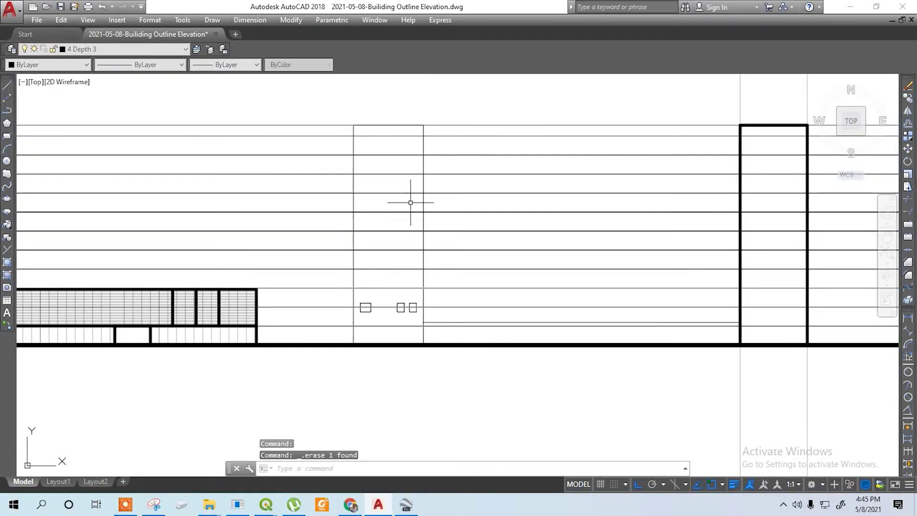
scroll(373, 320, up, 4)
click(318, 238)
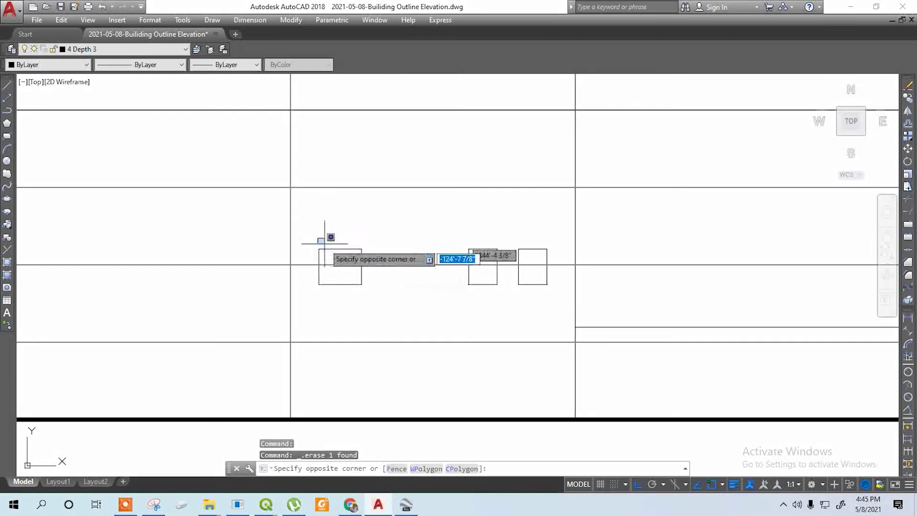
click(554, 296)
key(Return)
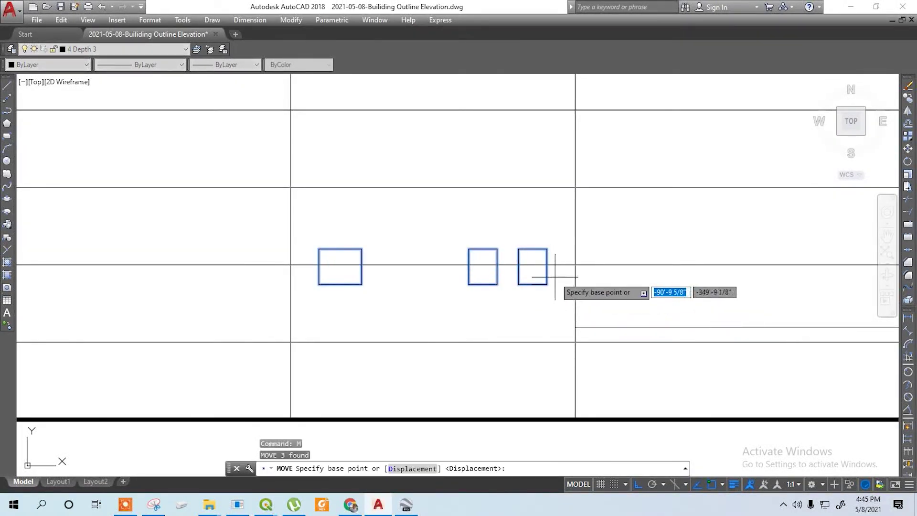
click(546, 284)
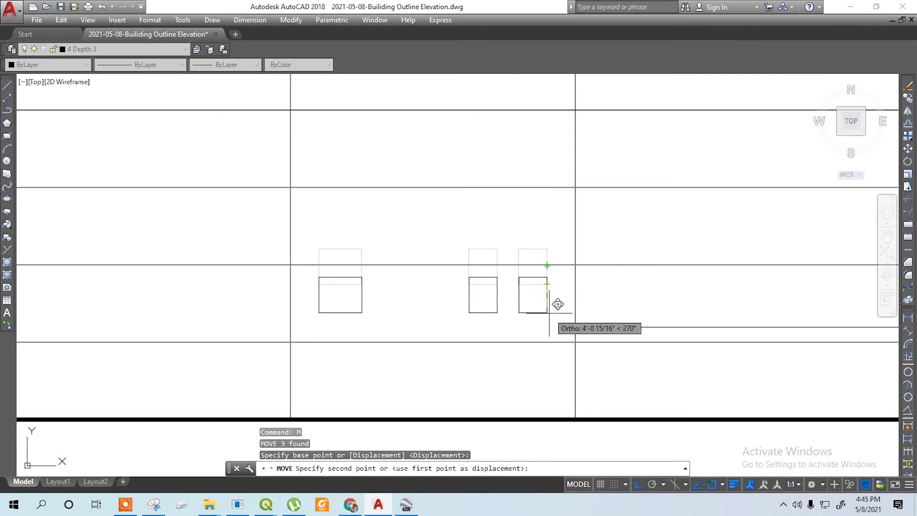
text(4')
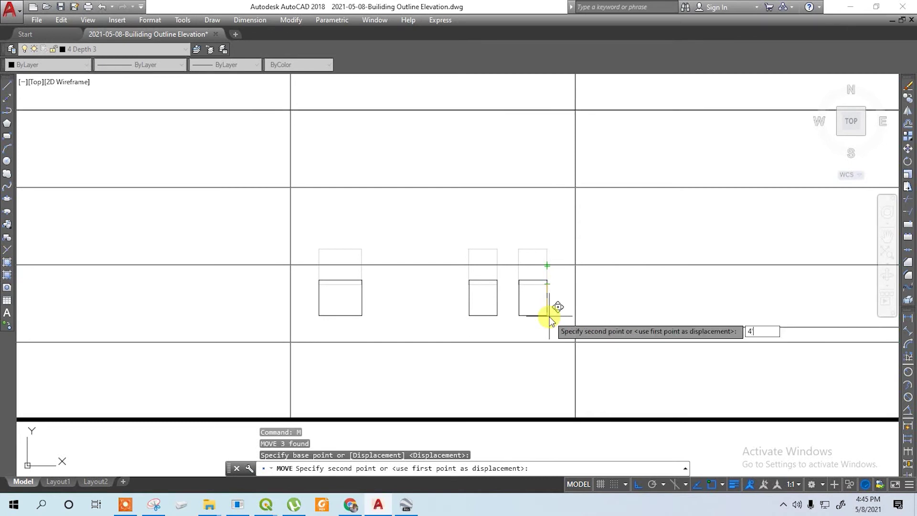
key(Return)
Step: Copy the three window boxes up to the first four floor lines
scroll(382, 306, down, 2)
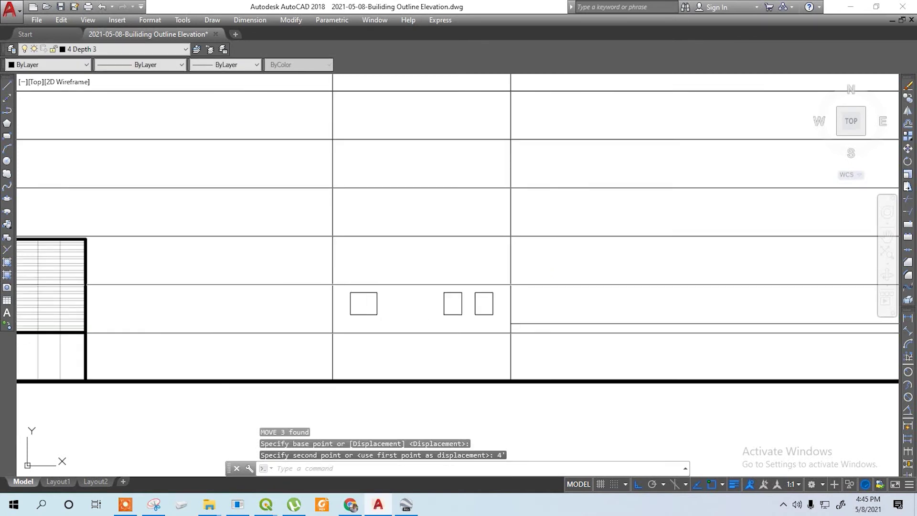
click(342, 272)
click(535, 318)
text(c)
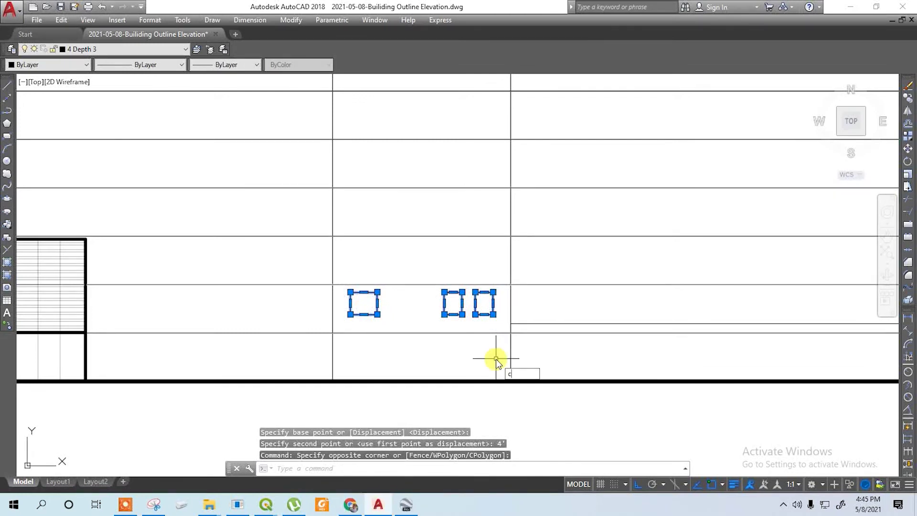
text(o)
key(Return)
click(510, 333)
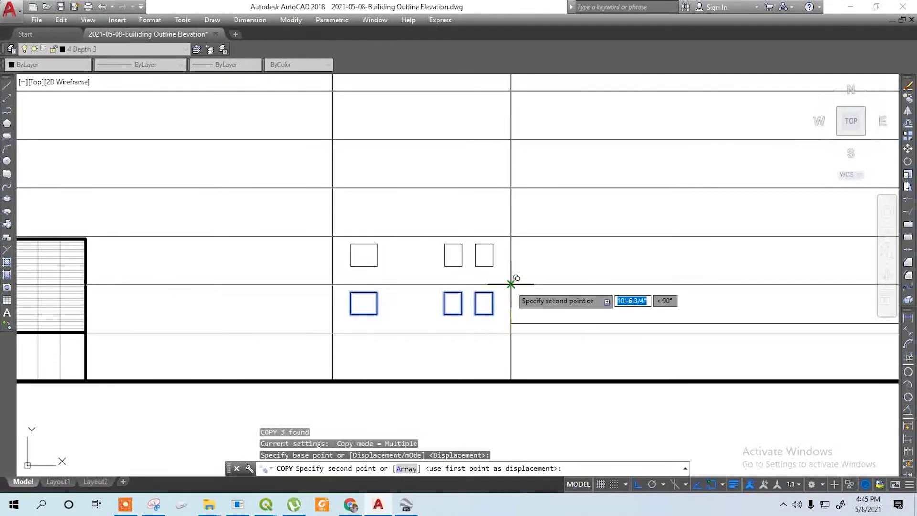
click(511, 284)
click(511, 235)
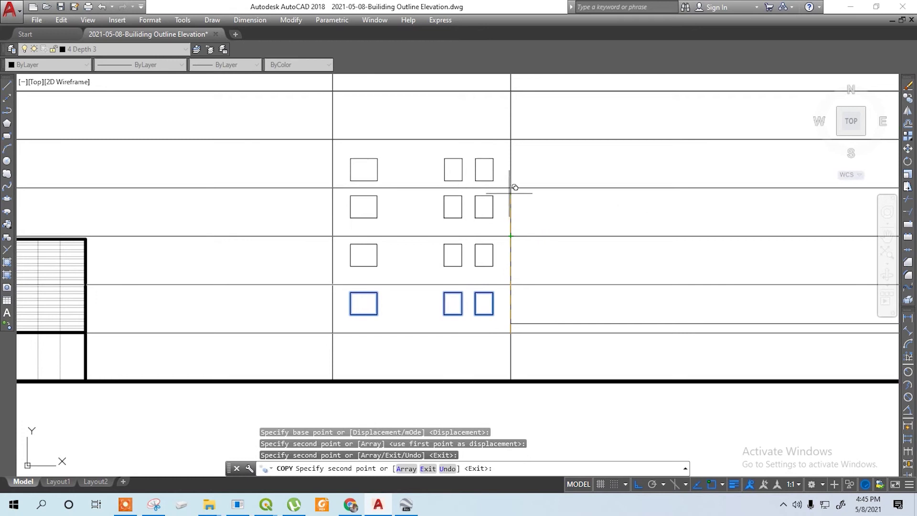
click(510, 188)
click(510, 139)
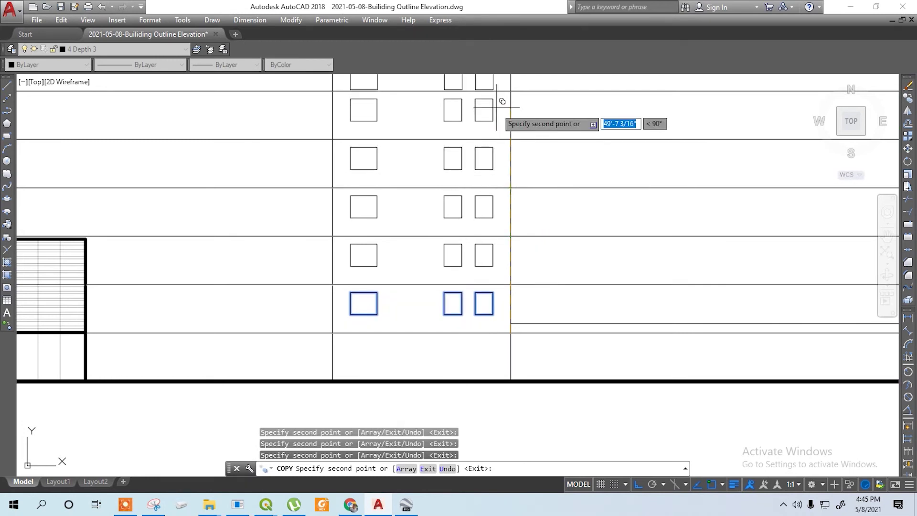
Step: Place the remaining window rows up to the top floor, then begin crossing-selecting the leftover lines
click(510, 90)
scroll(456, 260, down, 4)
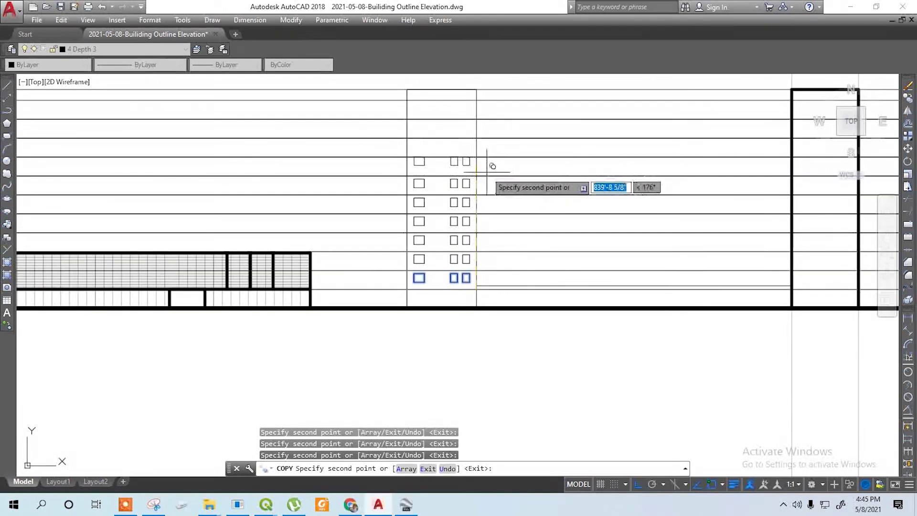
click(479, 175)
click(477, 157)
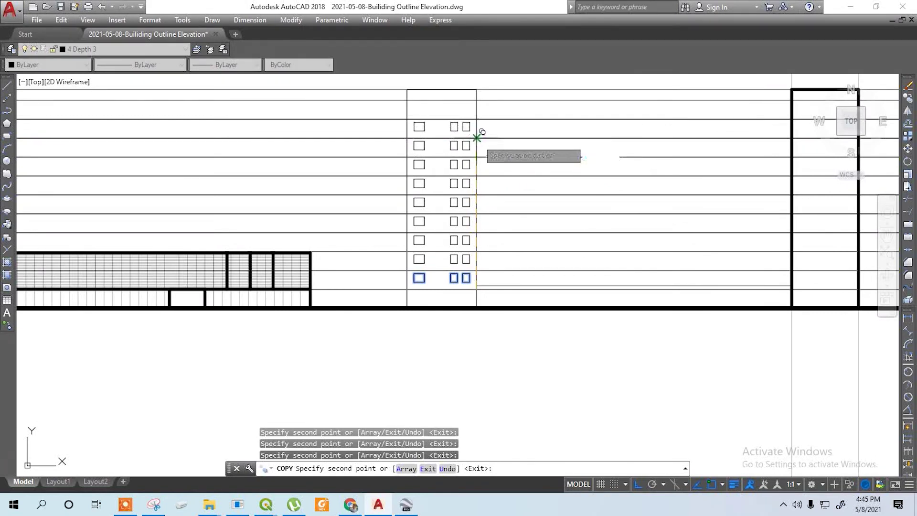
scroll(435, 161, down, 4)
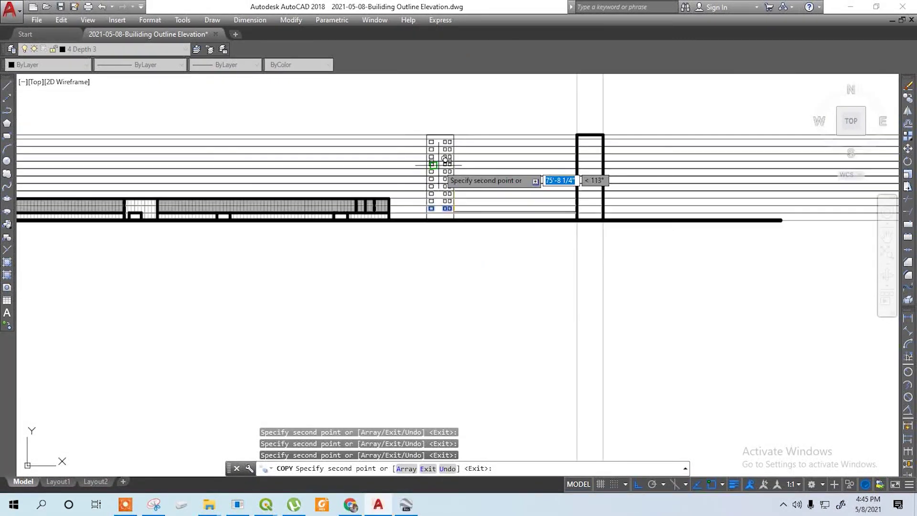
scroll(448, 131, up, 4)
key(Escape)
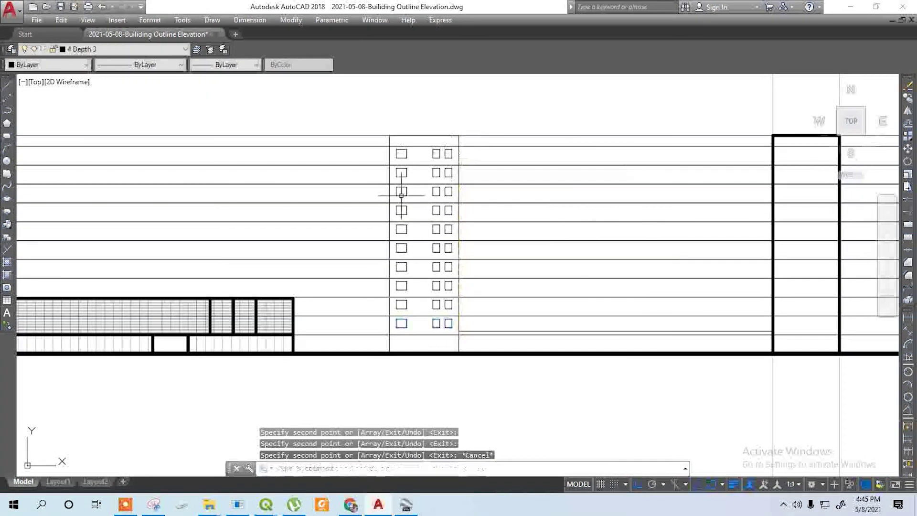
click(358, 345)
Step: Erase the leftover horizontal construction lines
click(338, 125)
key(Delete)
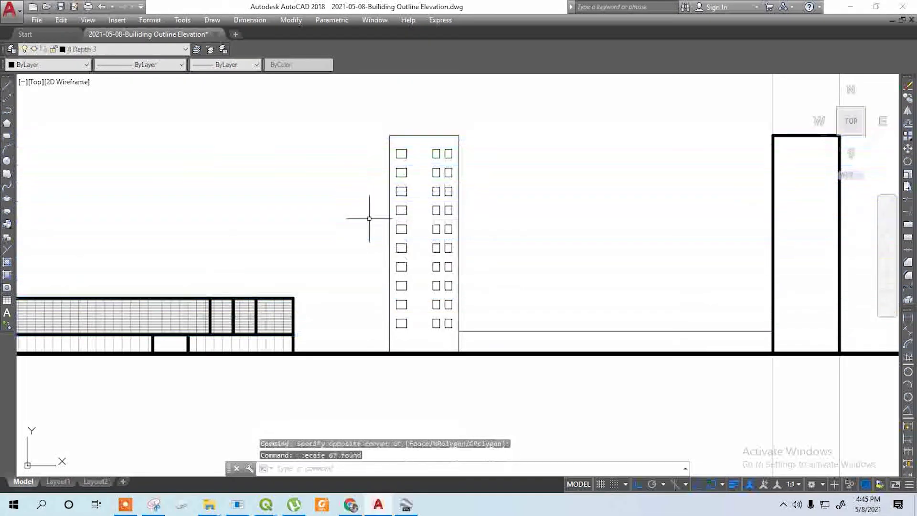
scroll(451, 356, down, 5)
click(511, 356)
scroll(492, 361, up, 5)
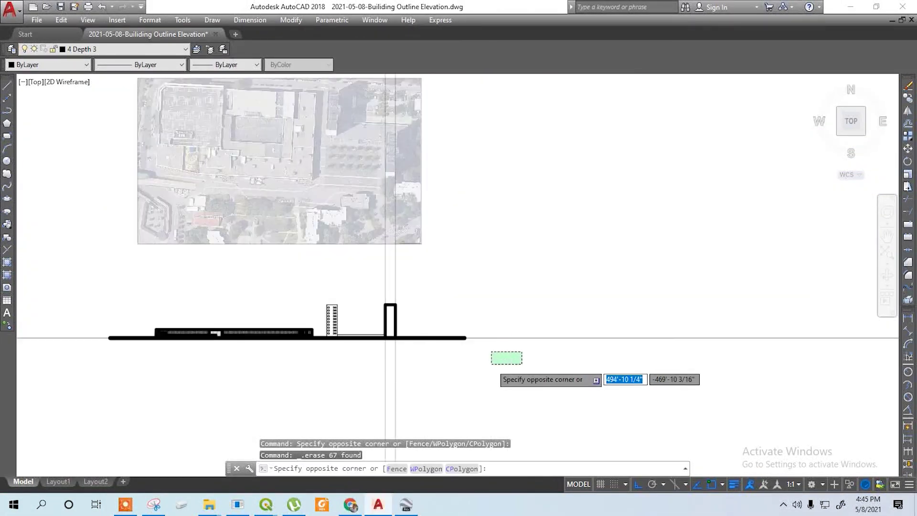
key(Escape)
scroll(297, 327, up, 3)
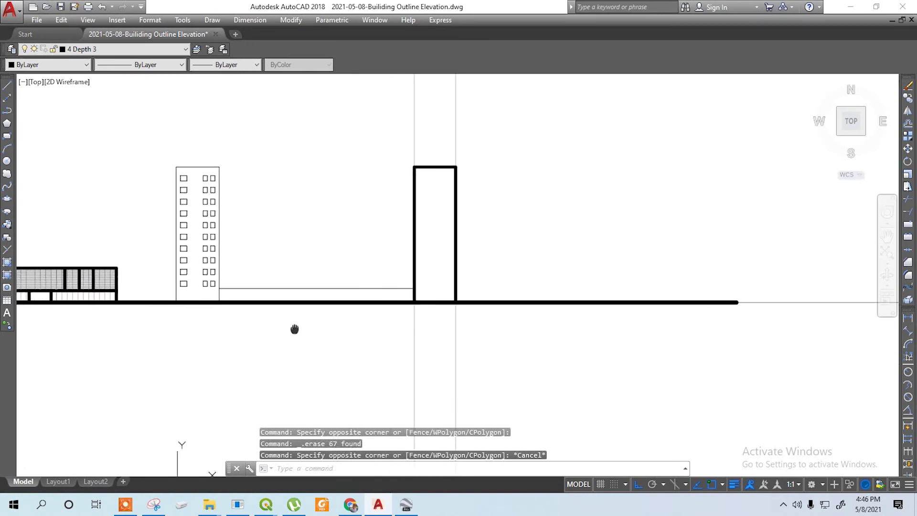
Step: Copy the tower's window column into the right tower
click(189, 152)
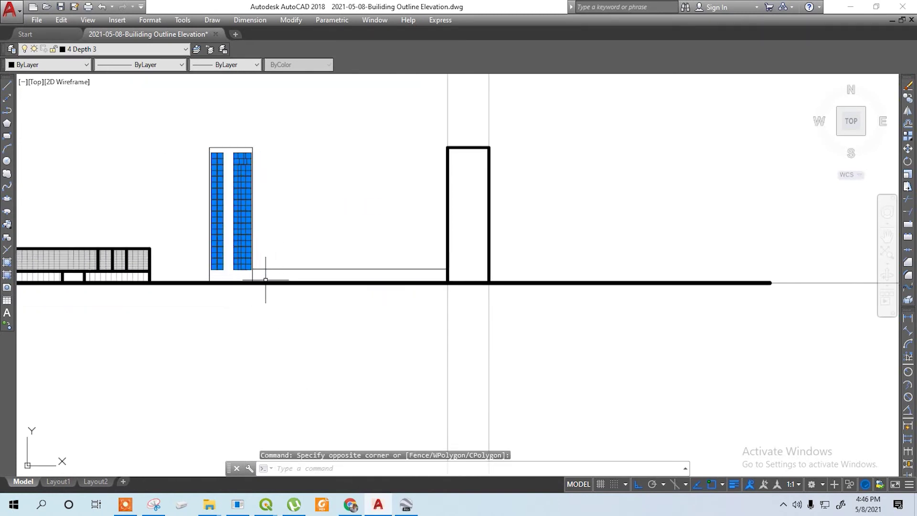
key(Return)
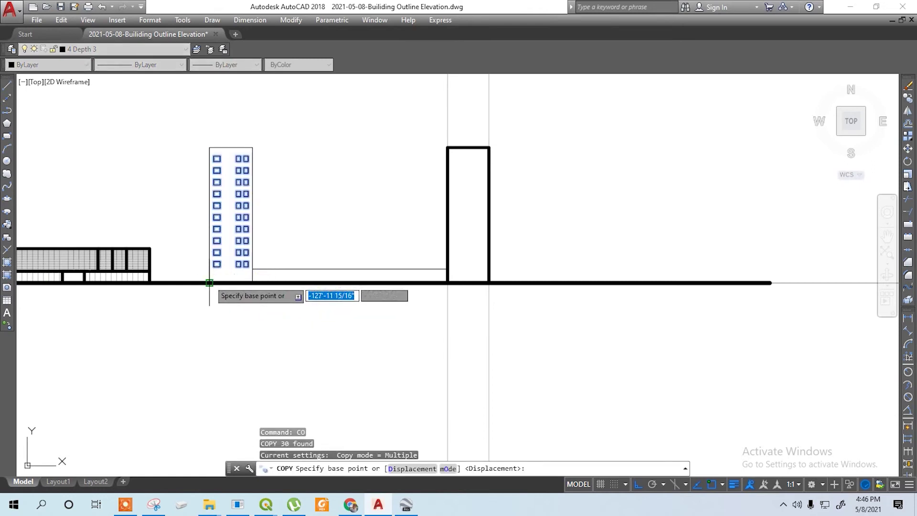
click(209, 283)
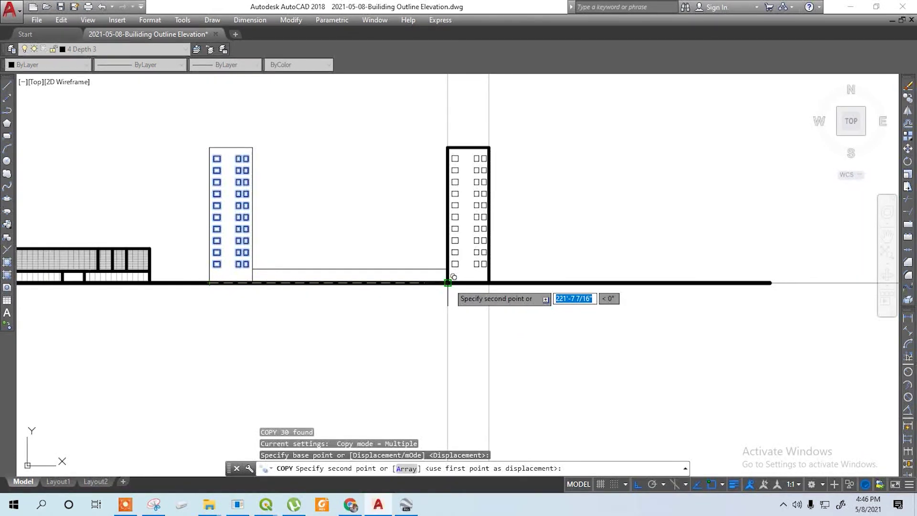
click(447, 282)
key(Escape)
Step: Move the right tower's windows onto layer 2 Depth 1
click(434, 156)
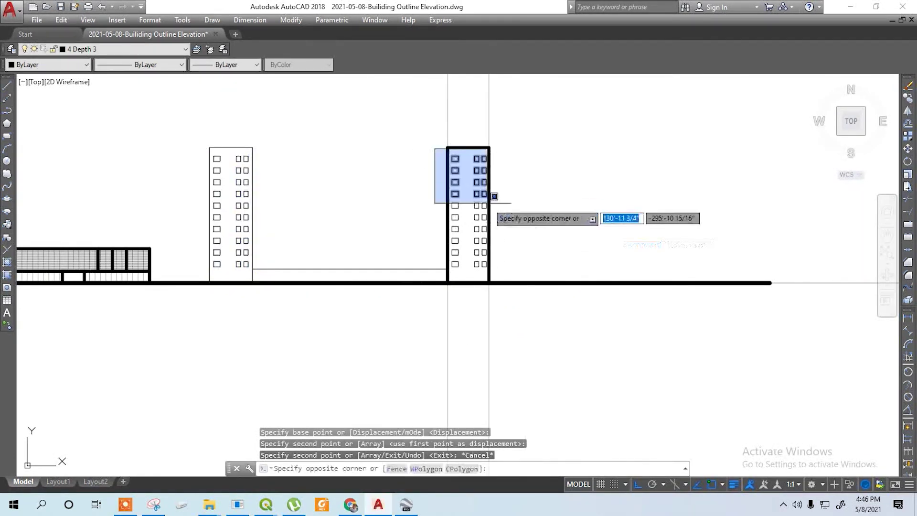
click(512, 274)
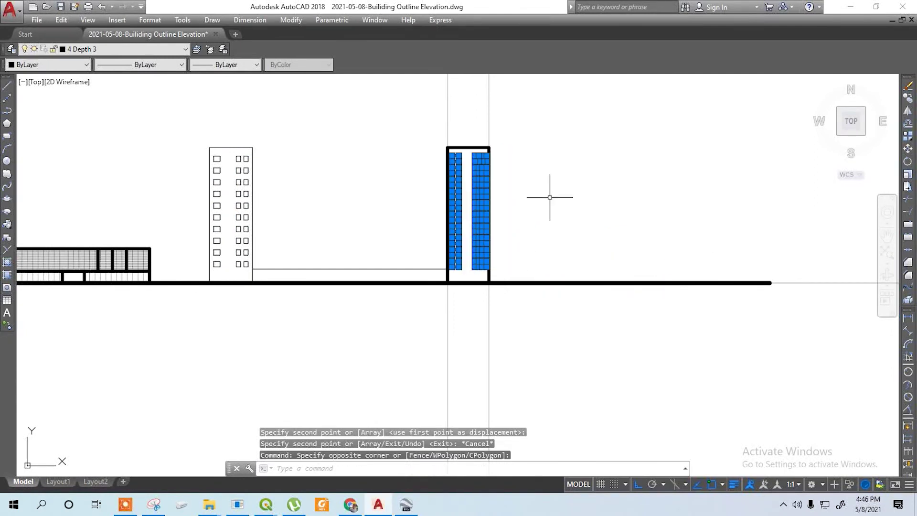
click(177, 47)
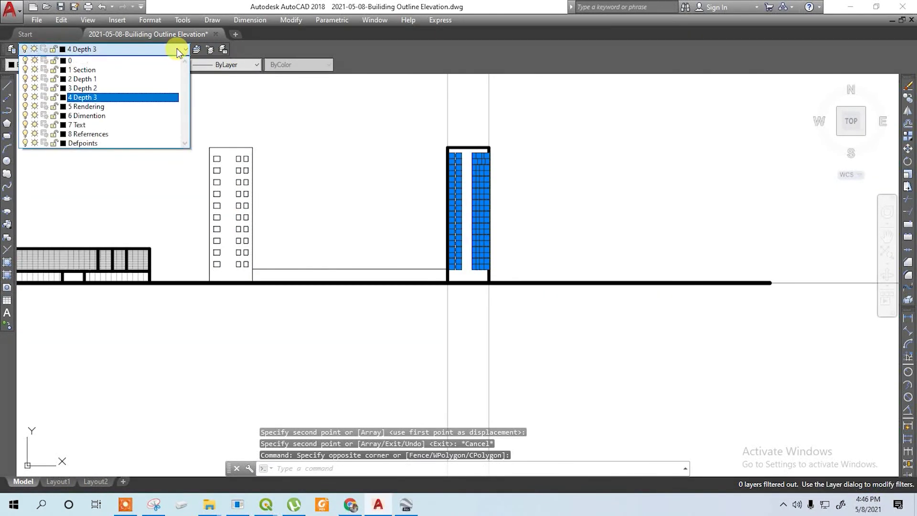
click(113, 80)
key(Escape)
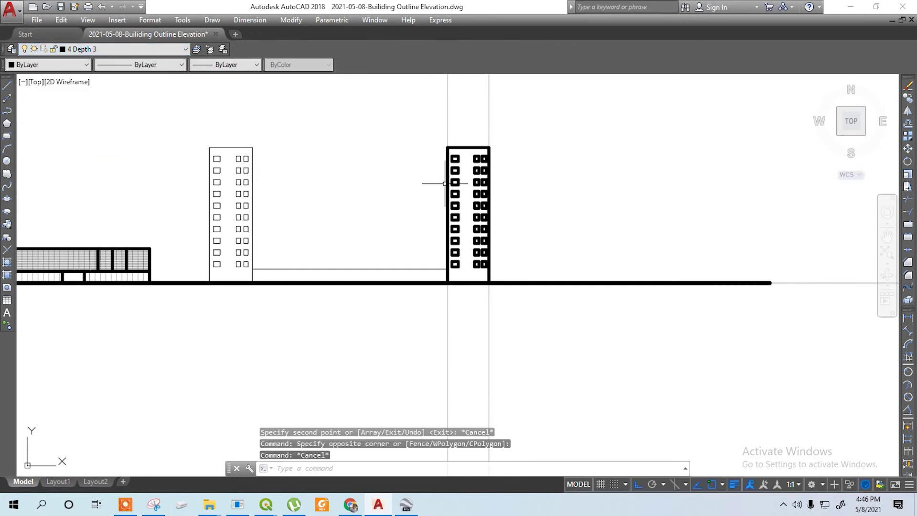
mouse_move(237, 228)
middle_down()
mouse_move(331, 231)
mouse_move(313, 223)
mouse_move(384, 233)
mouse_move(454, 220)
middle_up()
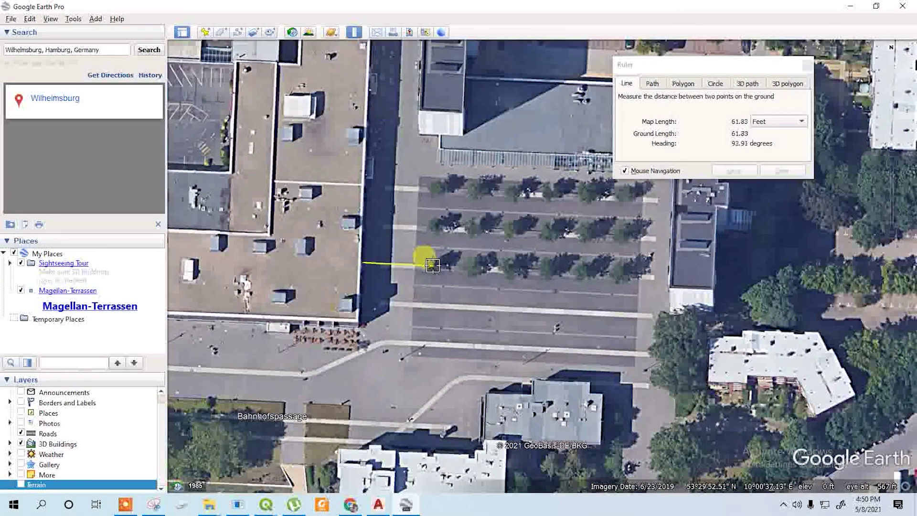
Step: Finish the current ruler line, then measure 43.68 feet from the building edge to the nearest tree
click(432, 266)
click(670, 270)
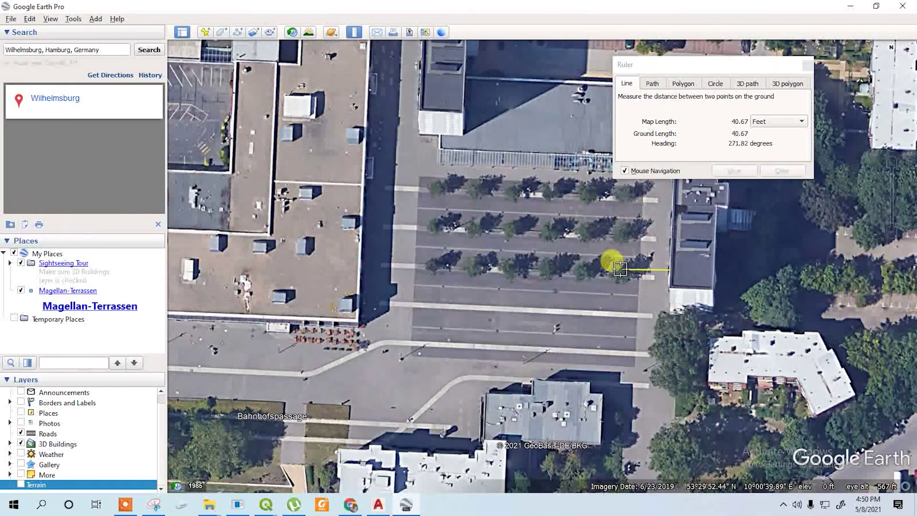
click(620, 270)
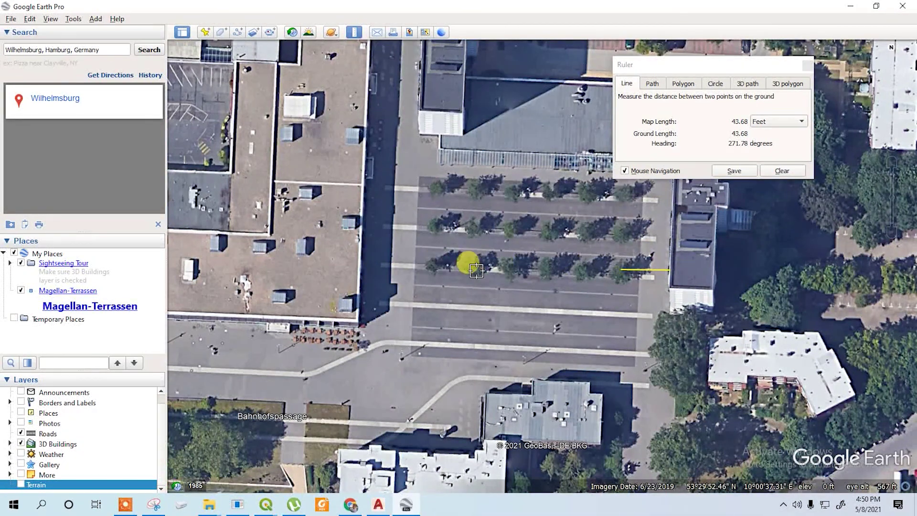
Step: Offset the right tower's left edge 40 units to the left
click(407, 507)
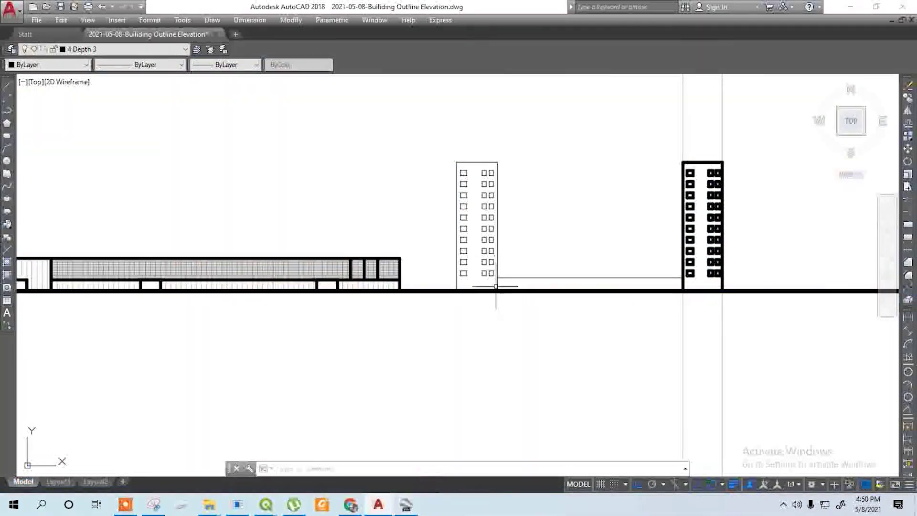
text(o)
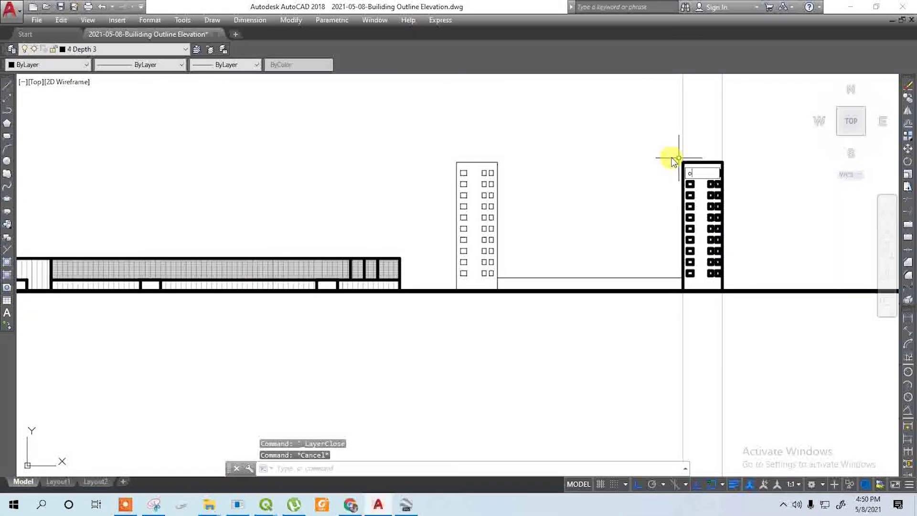
key(Return)
text(40)
key(Return)
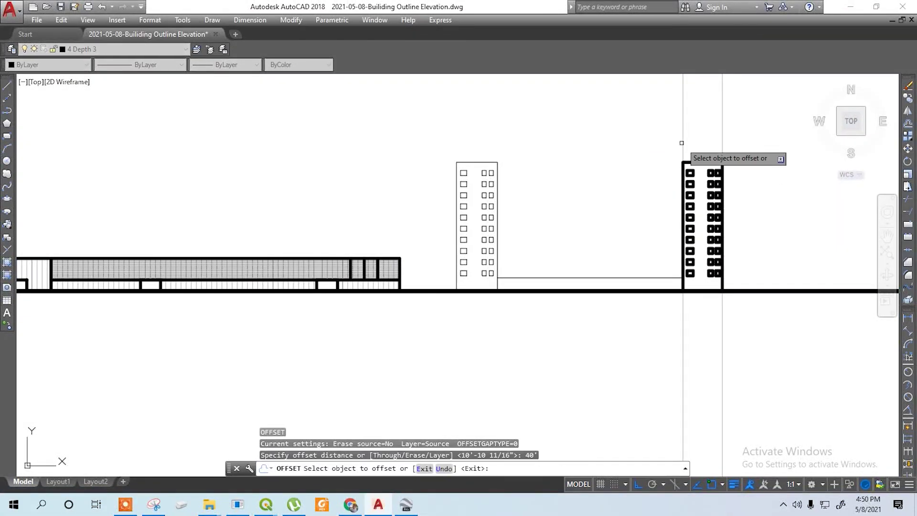
click(682, 144)
click(620, 157)
key(Escape)
Step: Copy the new offset line to the low building's right end
click(652, 150)
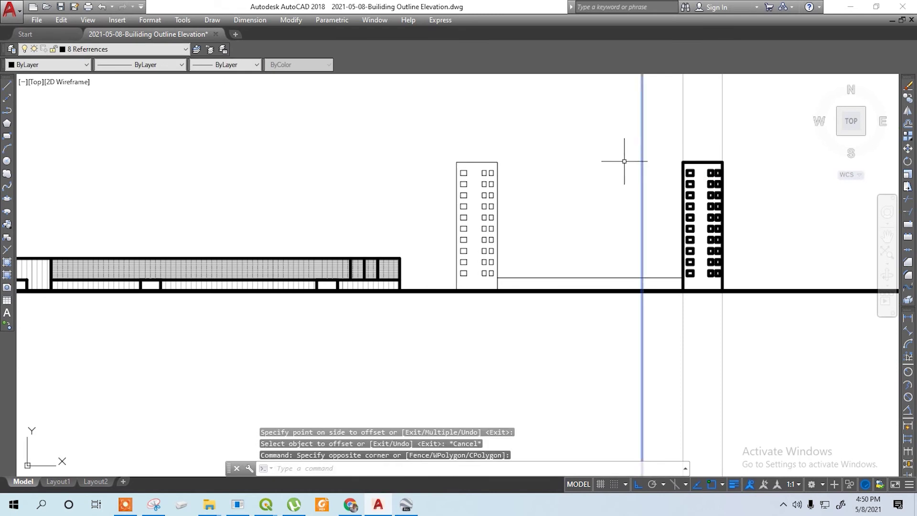
text(co)
key(Return)
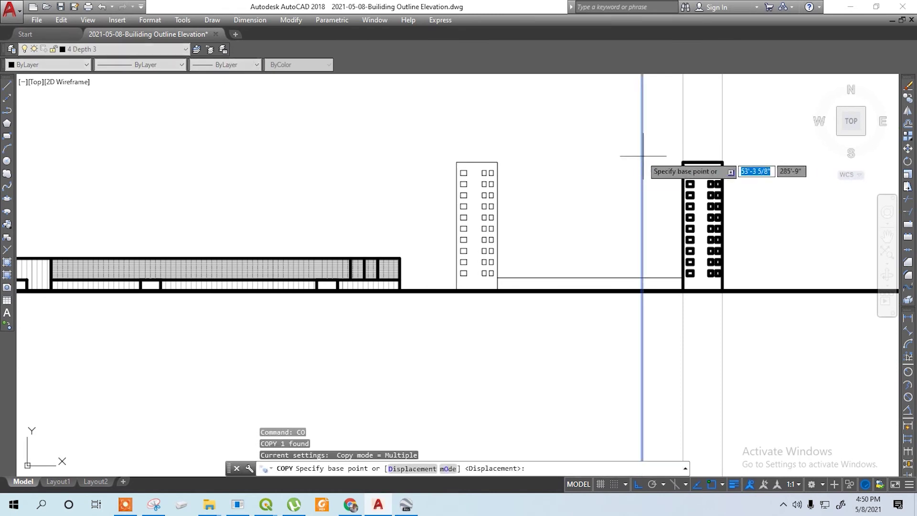
click(642, 290)
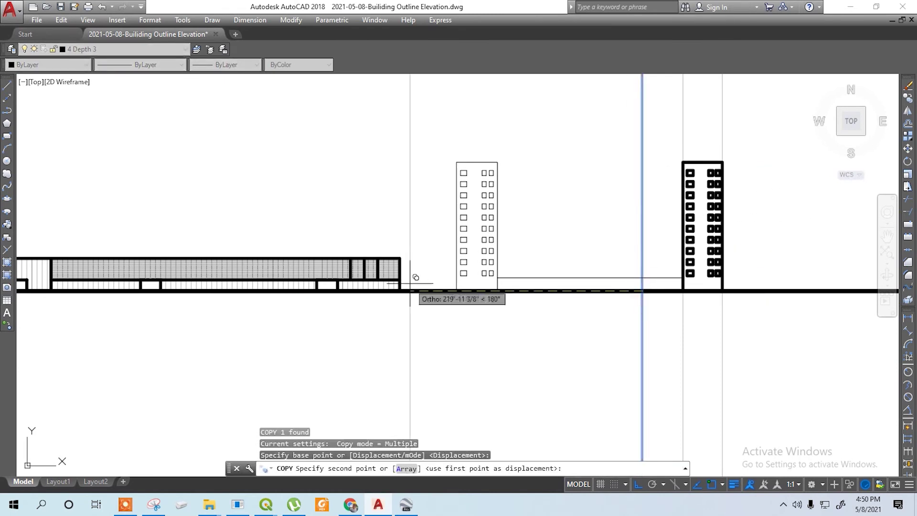
click(400, 258)
key(Escape)
Step: Offset the copied vertical line 60' to the right
text(o)
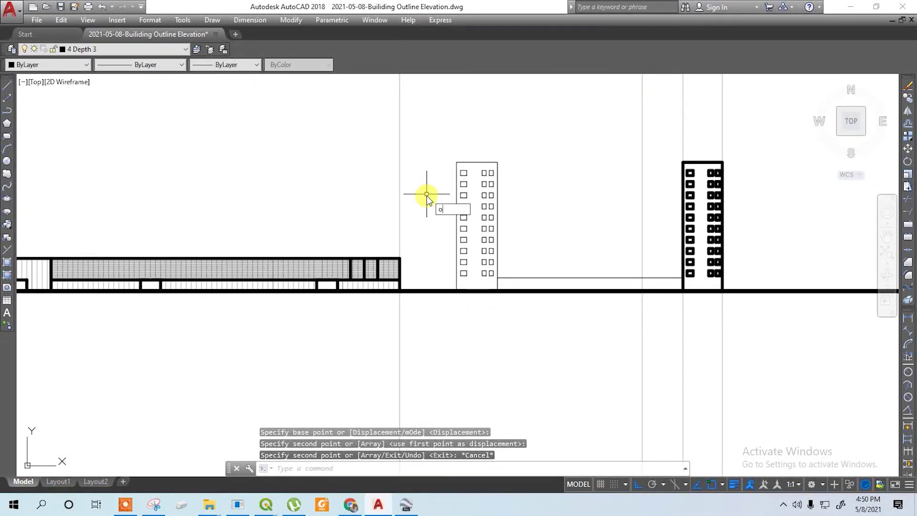
key(Return)
text(60)
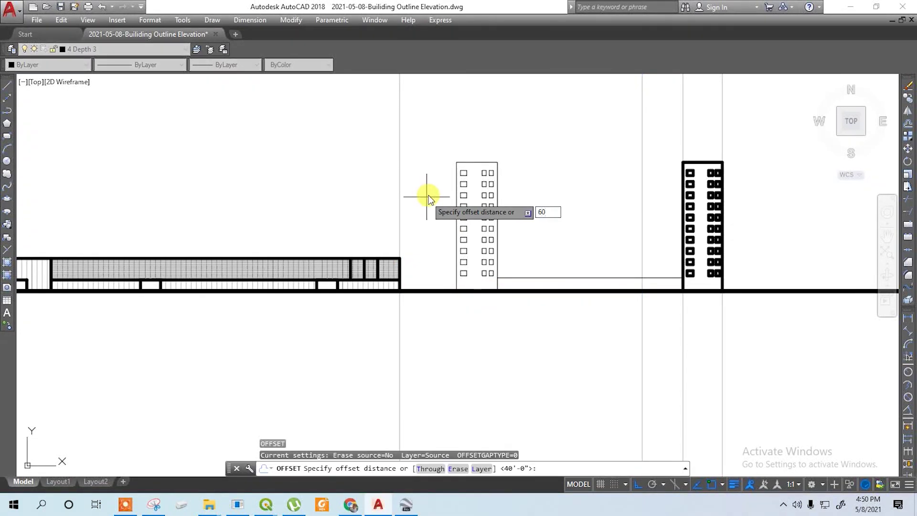
text(')
key(Return)
click(401, 181)
click(579, 168)
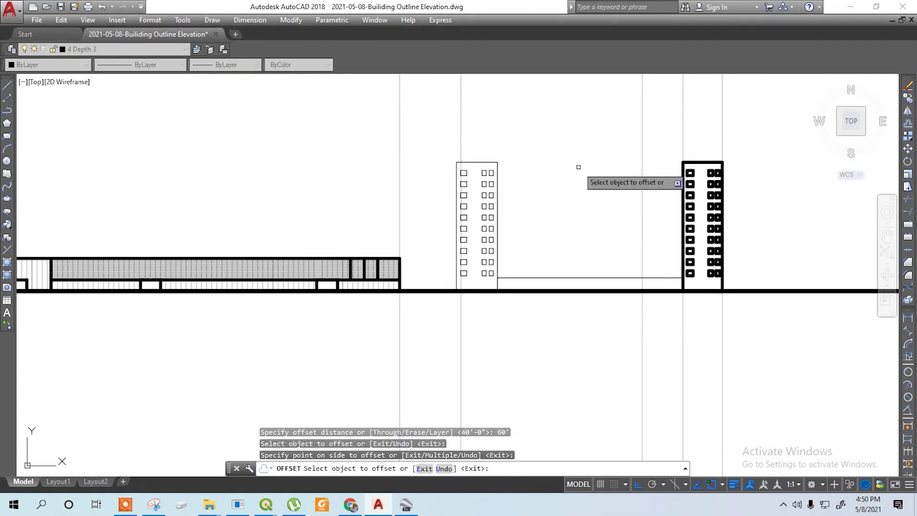
key(Escape)
Step: Offset vertical lines at 35' spacing from the left tower and the right tower
text(o)
key(Return)
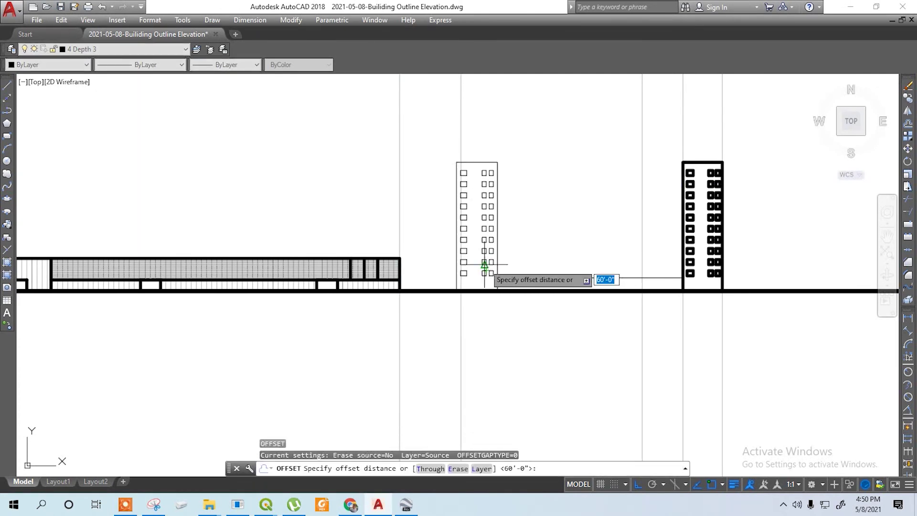
text(35)
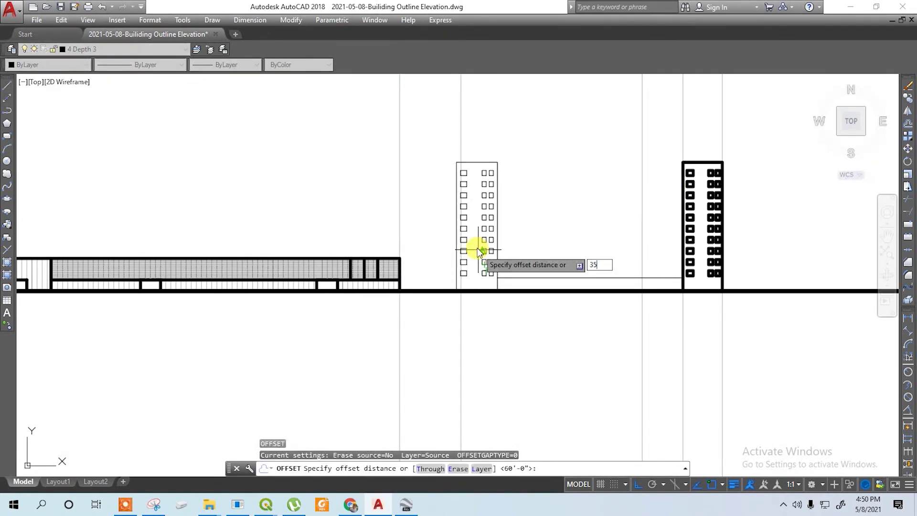
text(')
key(Return)
click(460, 132)
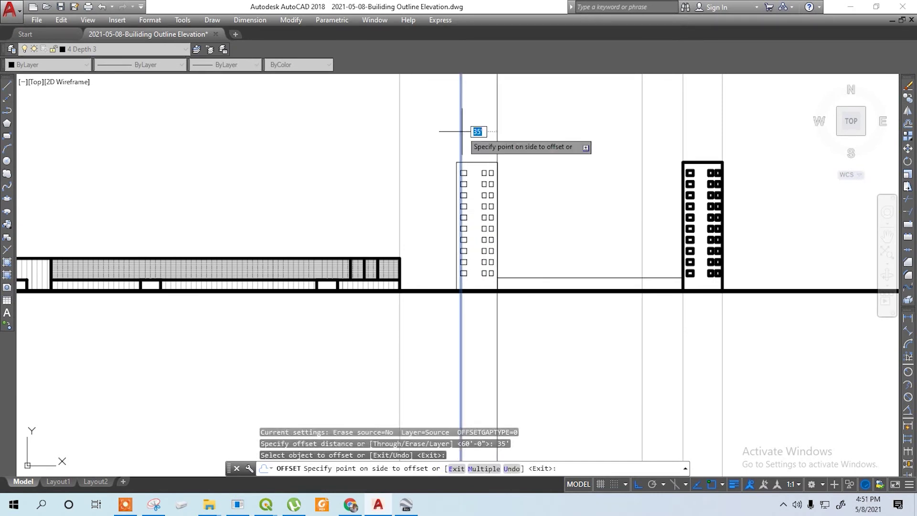
click(497, 130)
click(497, 130)
click(549, 135)
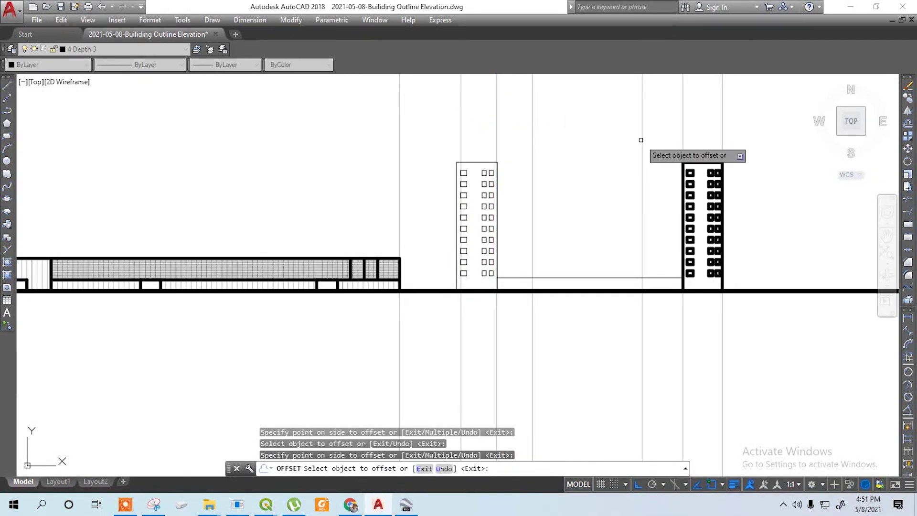
click(643, 140)
click(606, 150)
click(582, 143)
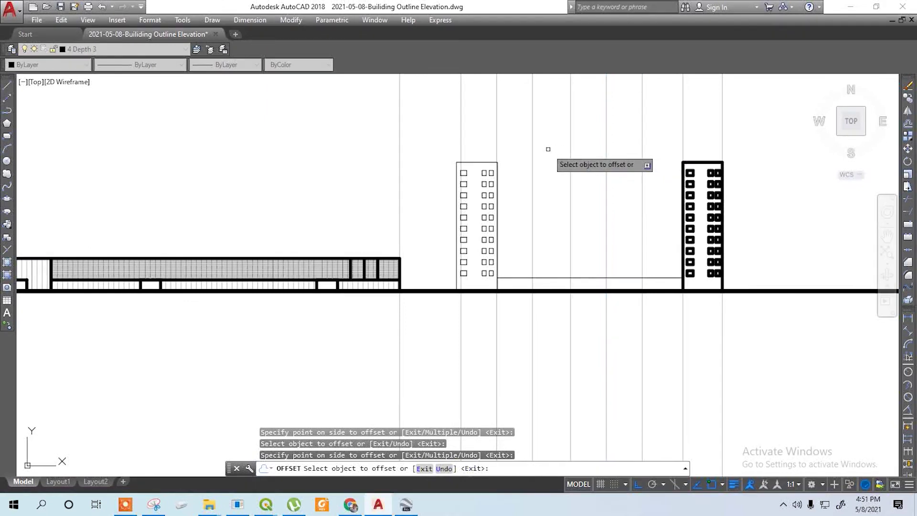
key(Escape)
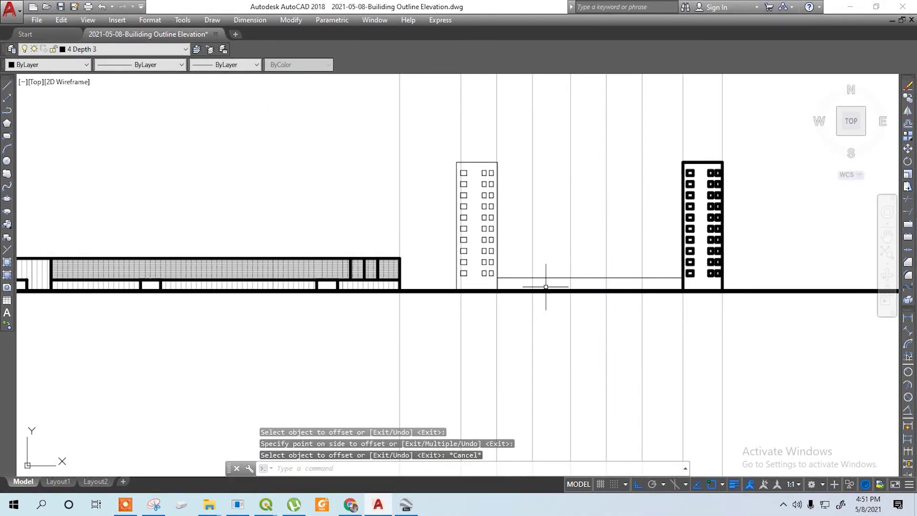
Step: Erase the two surplus vertical lines
scroll(533, 301, up, 2)
scroll(535, 299, down, 2)
middle_drag(534, 299, 505, 435)
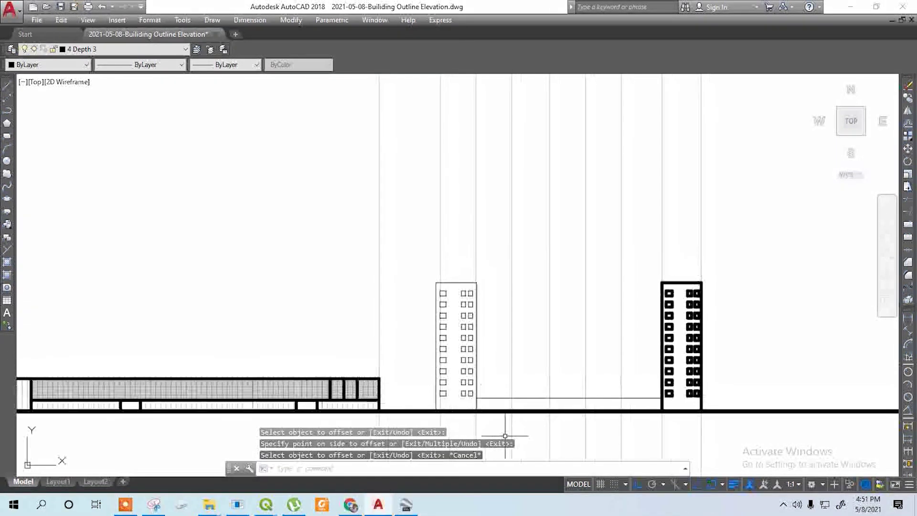
mouse_move(514, 368)
middle_down()
mouse_move(485, 278)
mouse_move(472, 280)
mouse_move(475, 325)
middle_up()
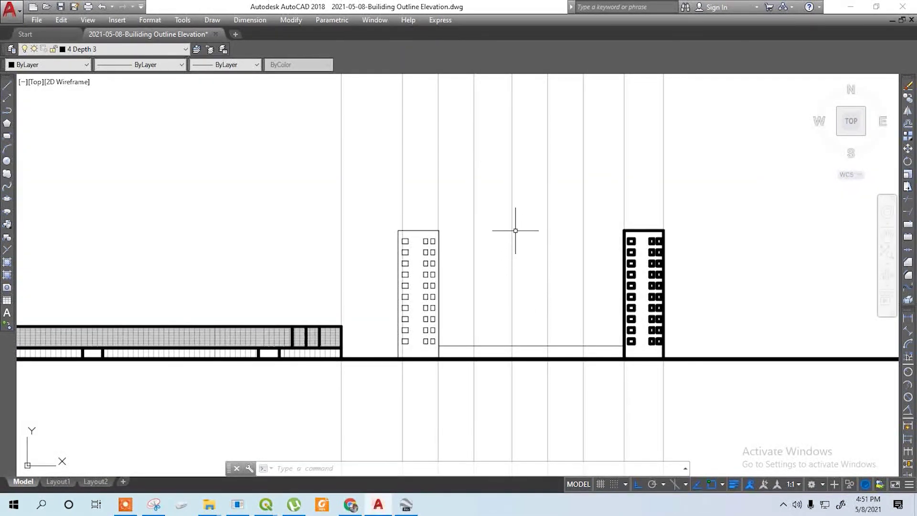
click(490, 208)
click(434, 174)
key(Delete)
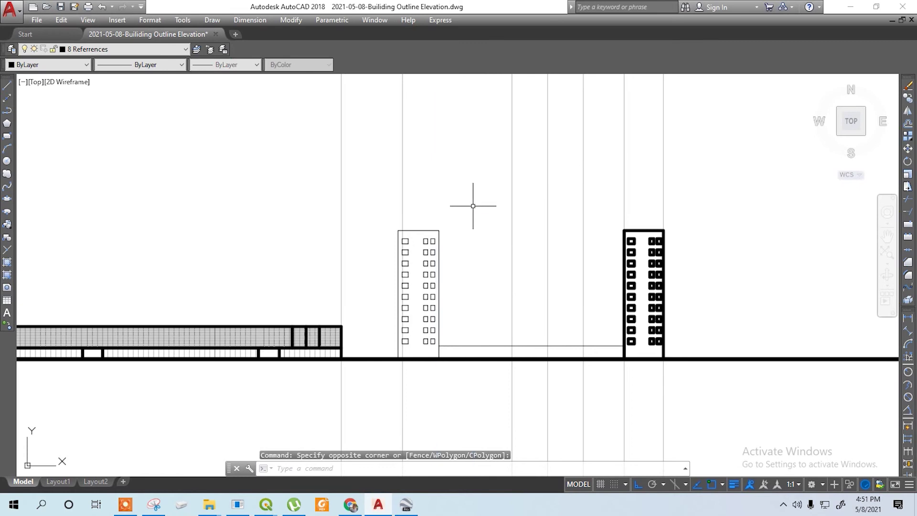
key(Escape)
Step: Offset three more vertical lines leftward, each 35' apart
text(o)
key(Return)
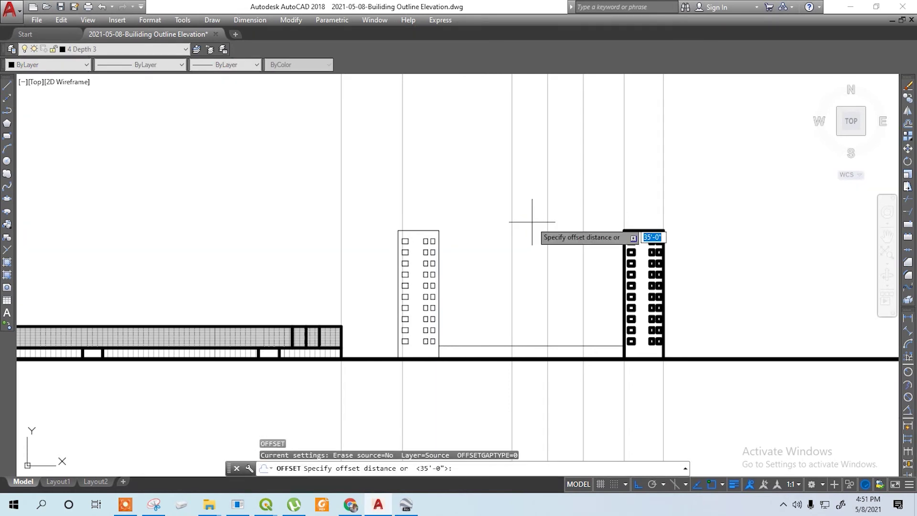
text(35')
key(Return)
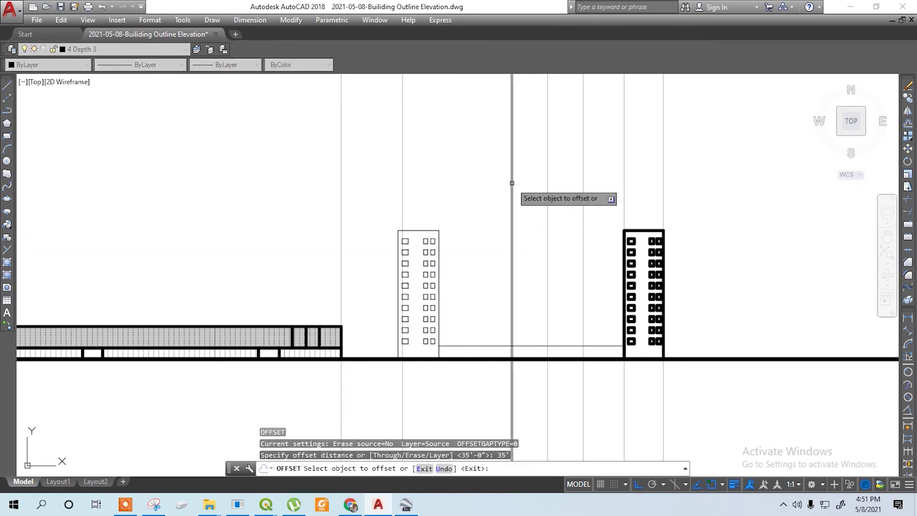
click(511, 185)
click(472, 186)
click(475, 187)
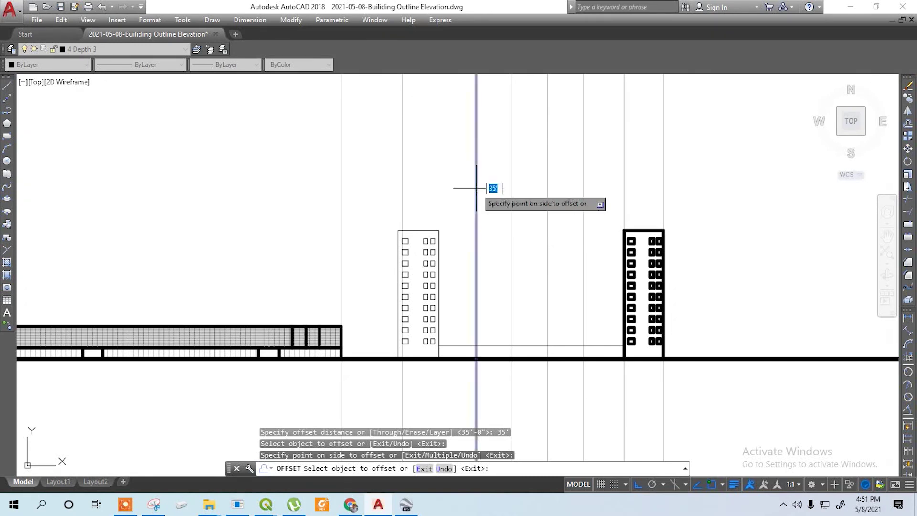
click(438, 198)
click(439, 198)
click(367, 198)
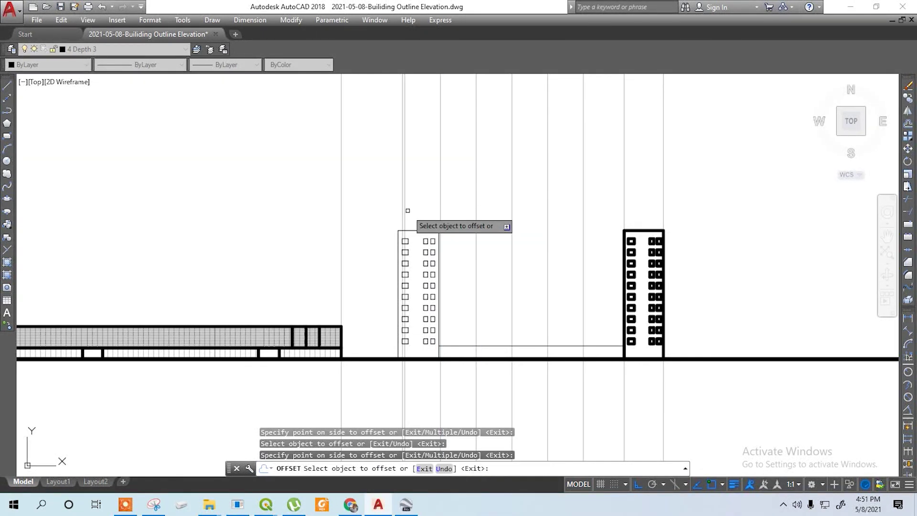
scroll(409, 205, up, 2)
key(Escape)
Step: Erase the stray line over the left tower and open 2 Autocad Rendering Elements.dwg
click(397, 205)
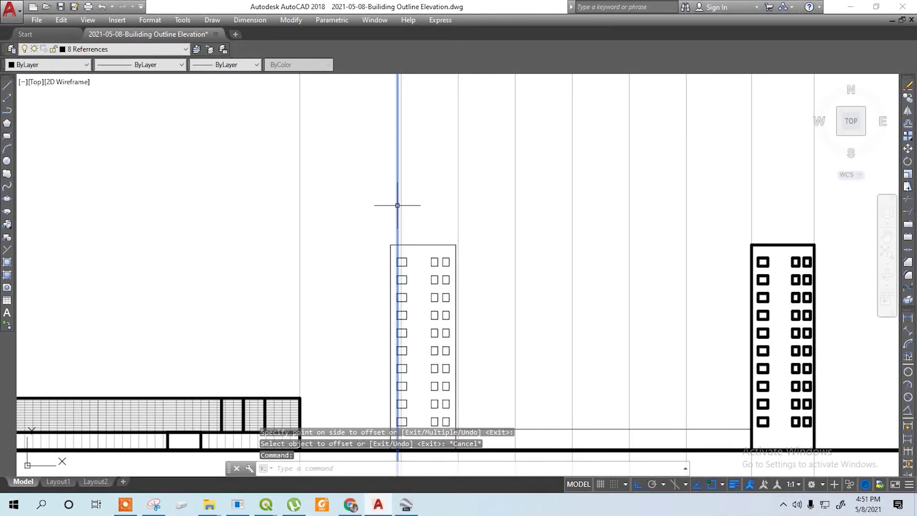
key(Delete)
scroll(420, 208, down, 2)
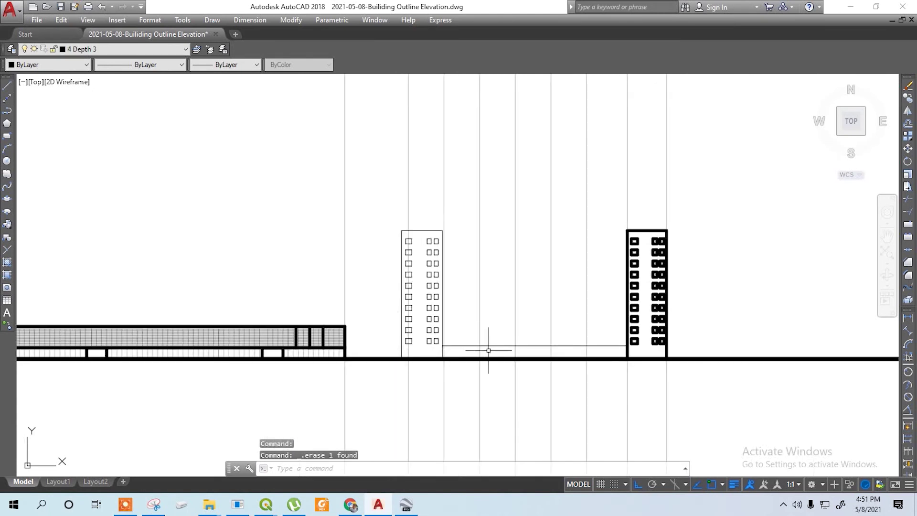
key(alt+Tab)
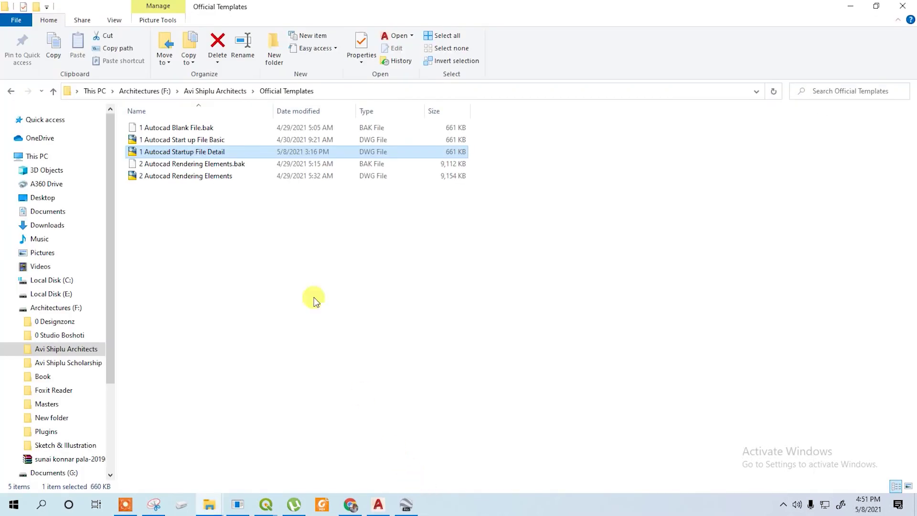
double_click(221, 176)
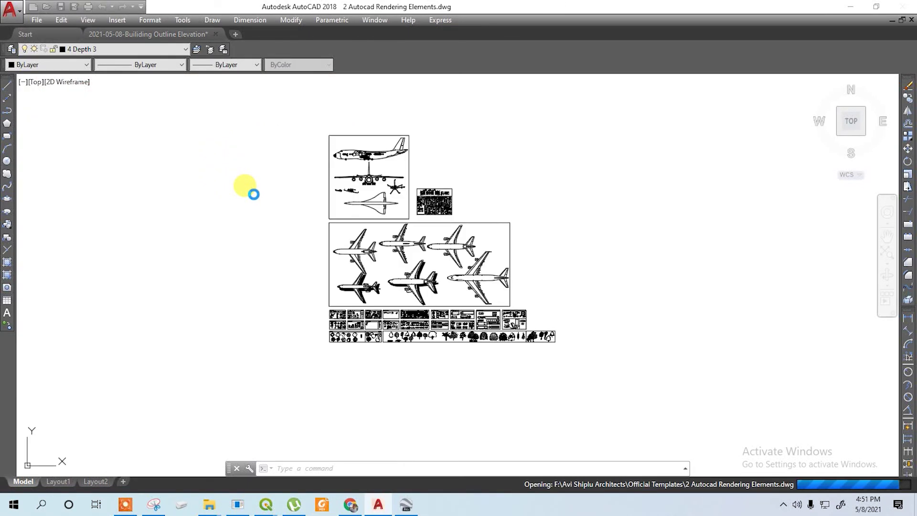
Step: Zoom to the tree blocks in the Rendering Elements library and select them
scroll(454, 334, up, 8)
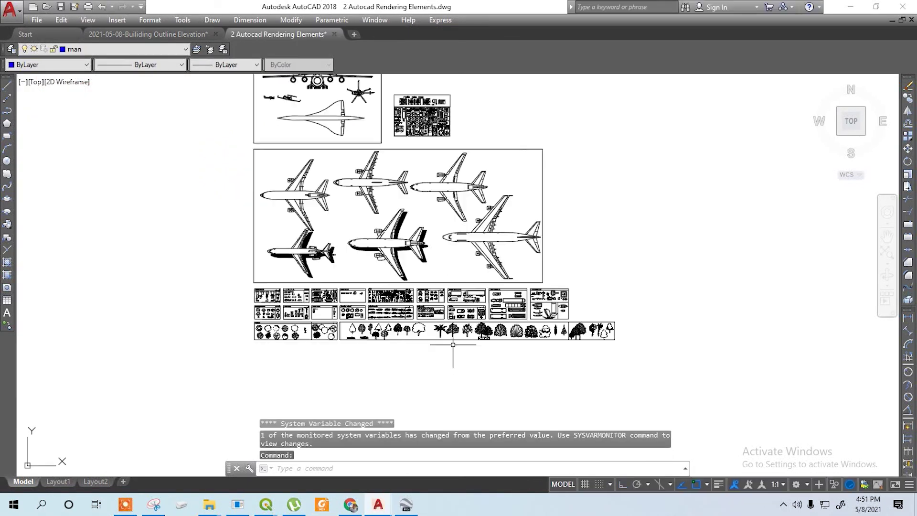
scroll(439, 307, up, 5)
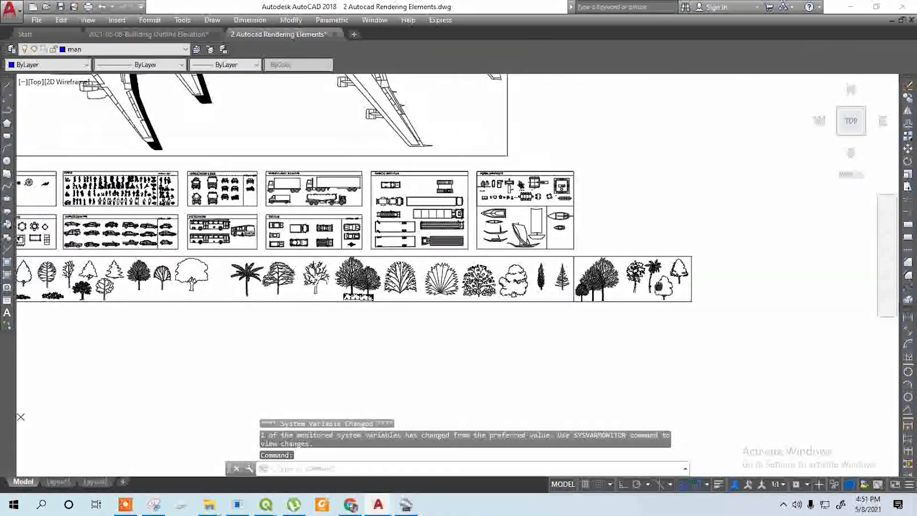
scroll(560, 277, down, 5)
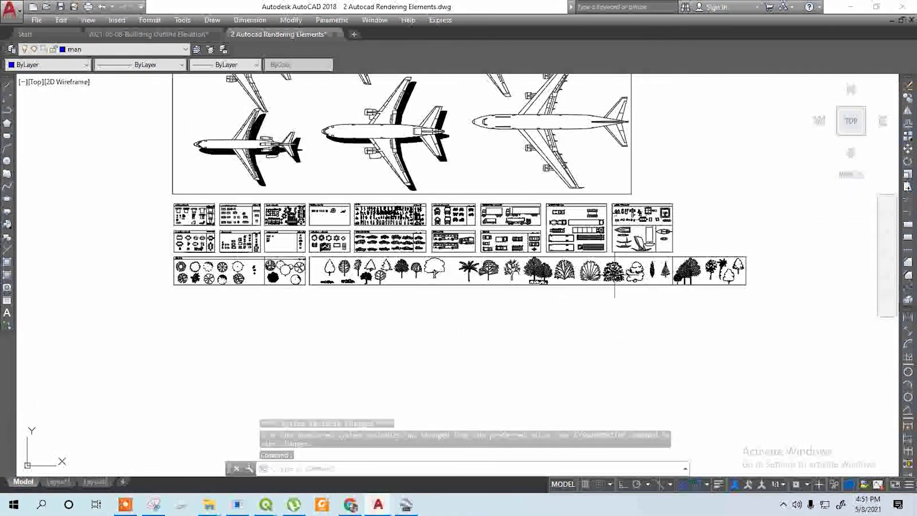
scroll(324, 293, up, 6)
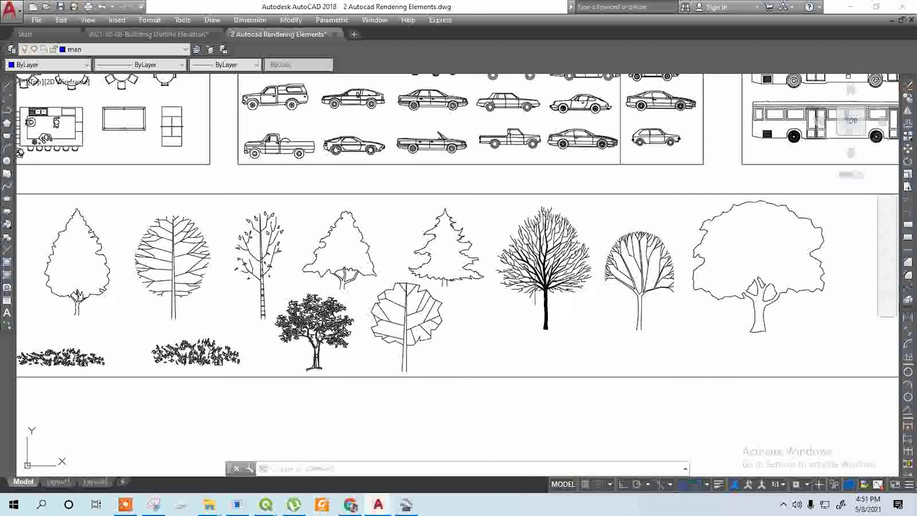
scroll(381, 272, down, 5)
scroll(380, 273, up, 3)
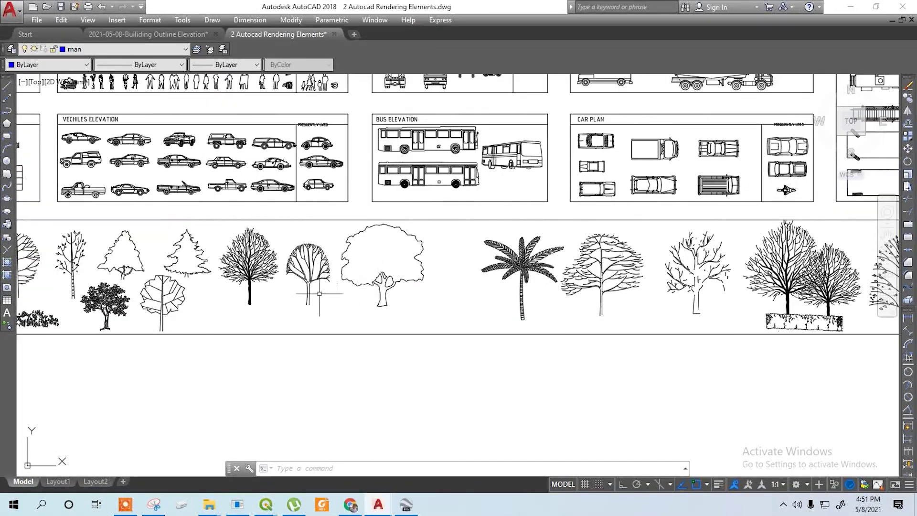
scroll(248, 267, down, 5)
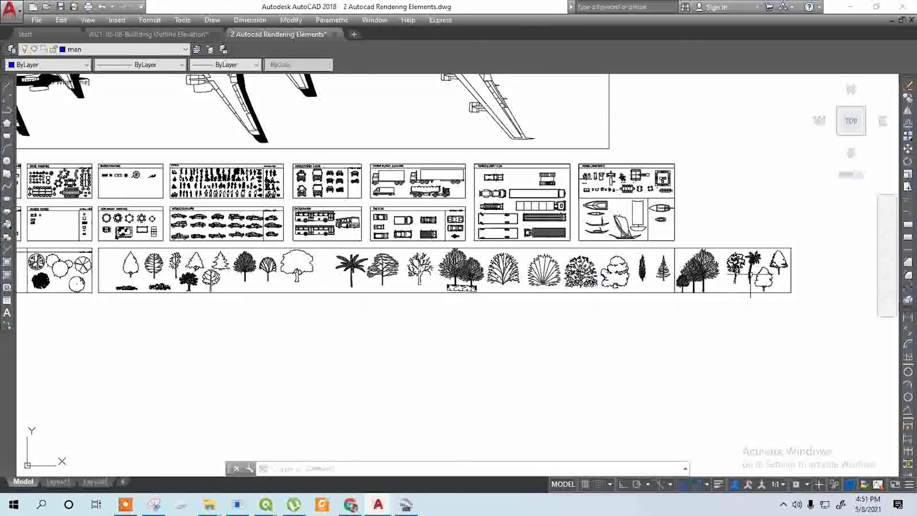
scroll(777, 276, up, 3)
scroll(777, 276, down, 1)
scroll(631, 282, up, 3)
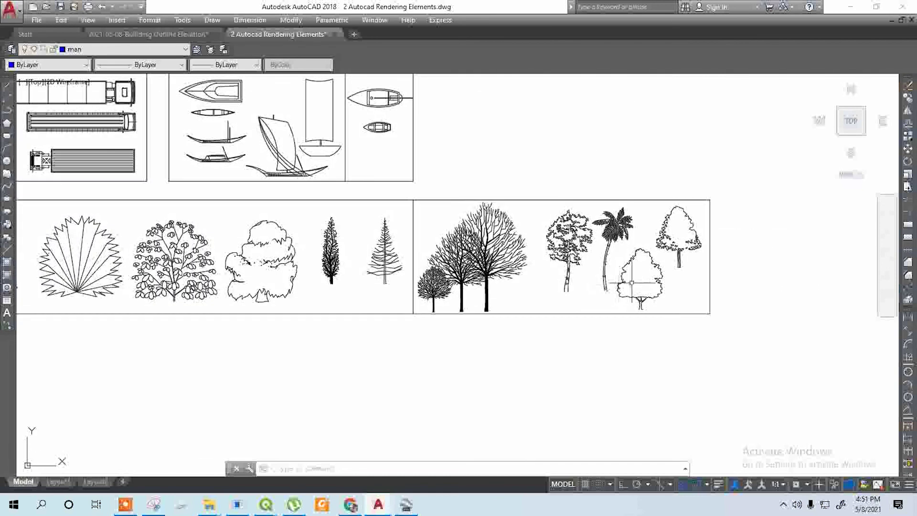
click(618, 246)
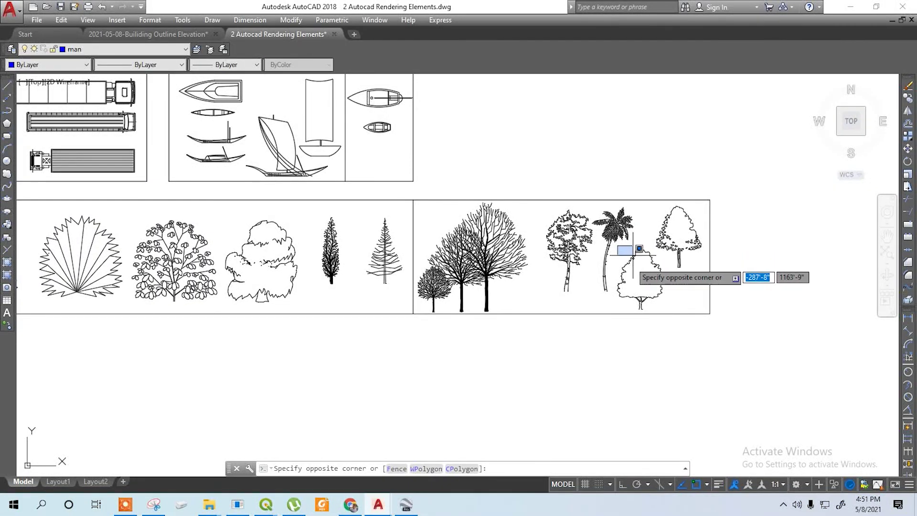
click(614, 267)
drag(616, 251, 633, 250)
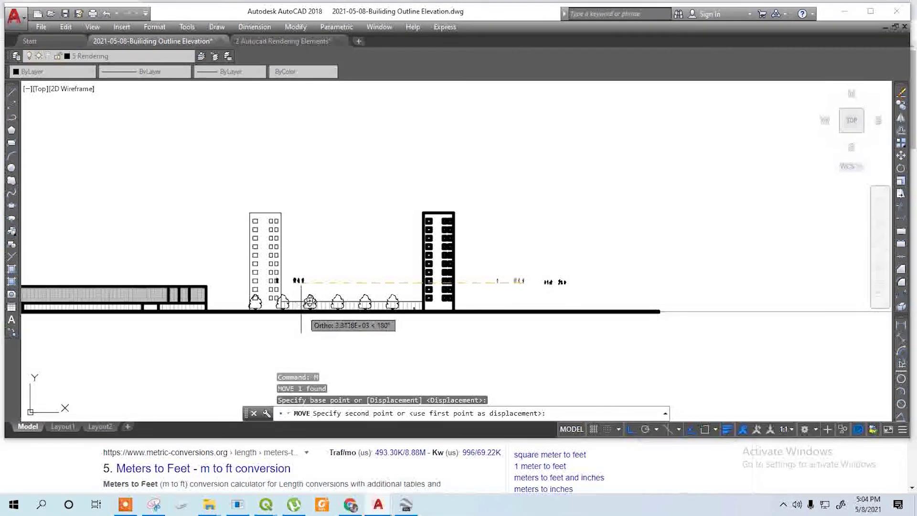
Step: Turn Ortho off and set the first figure group on the ground line near the tower
key(F8)
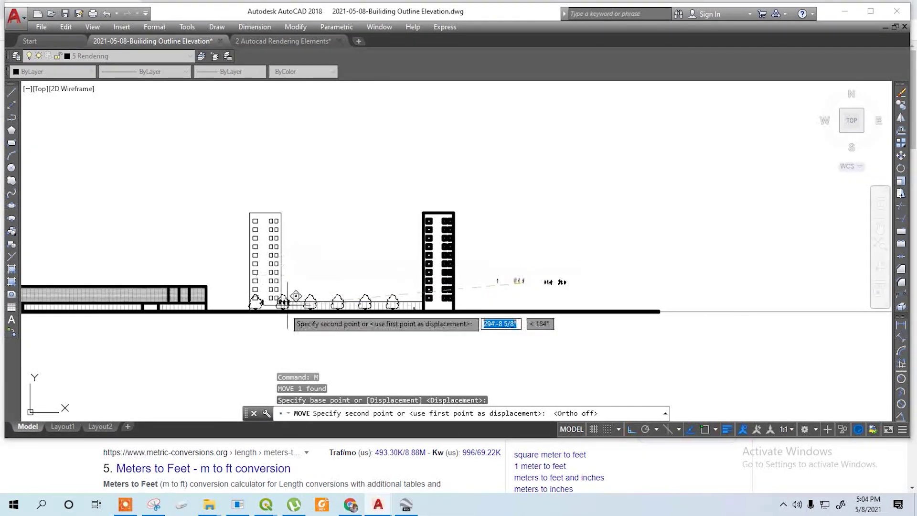
scroll(308, 301, up, 4)
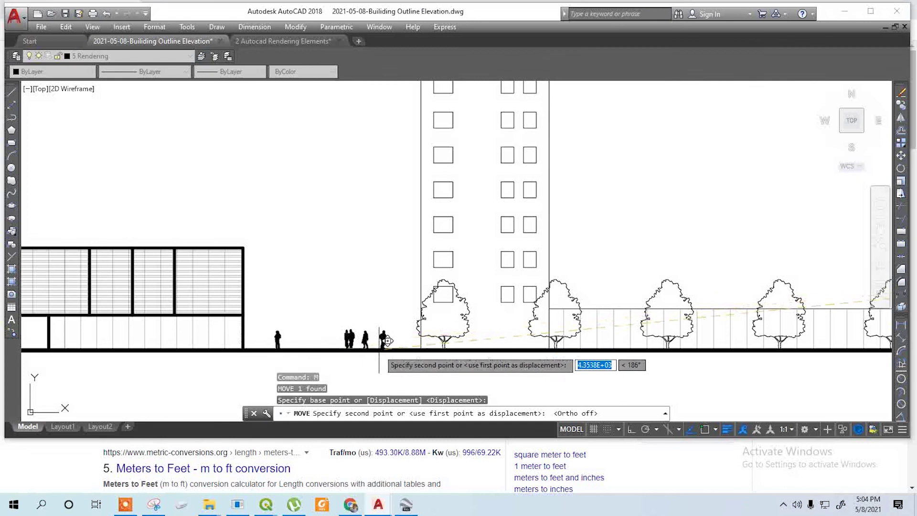
click(386, 340)
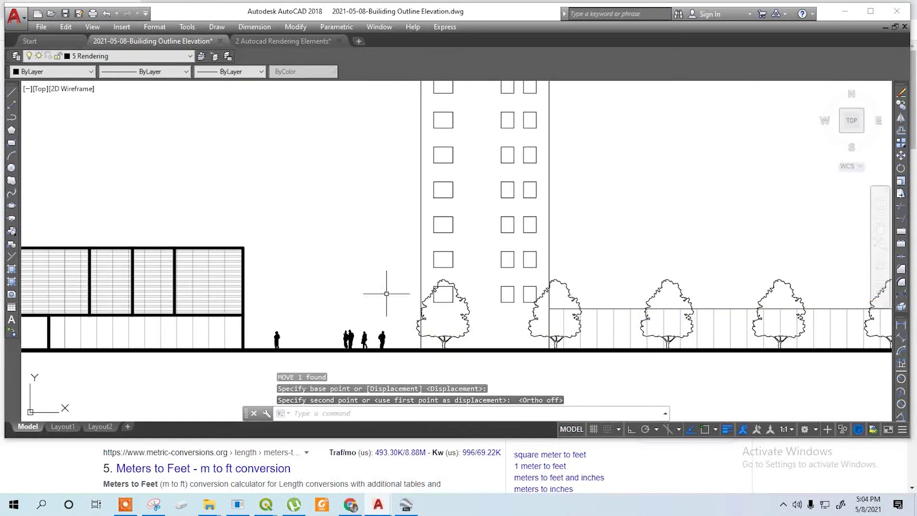
scroll(464, 319, down, 5)
scroll(764, 284, up, 3)
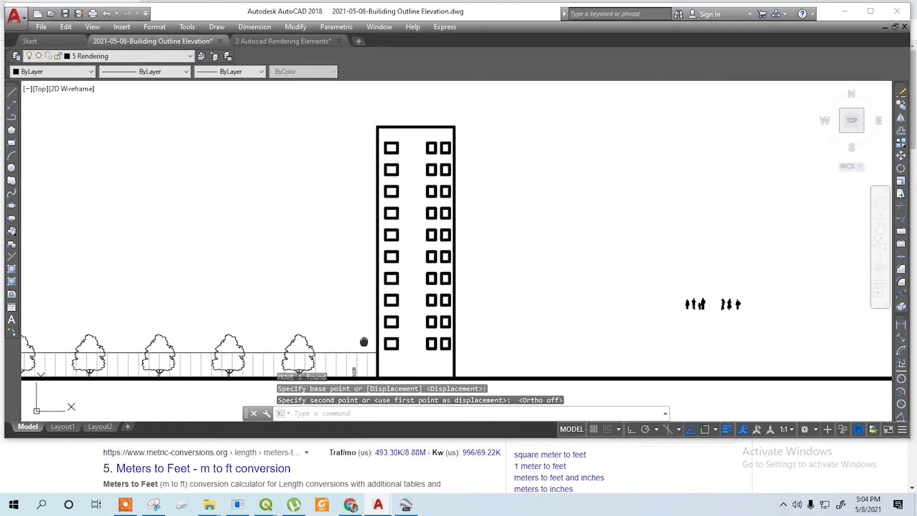
Step: Move the right group of human figures onto the ground line before the low building
middle_drag(590, 317, 467, 286)
click(558, 251)
click(648, 298)
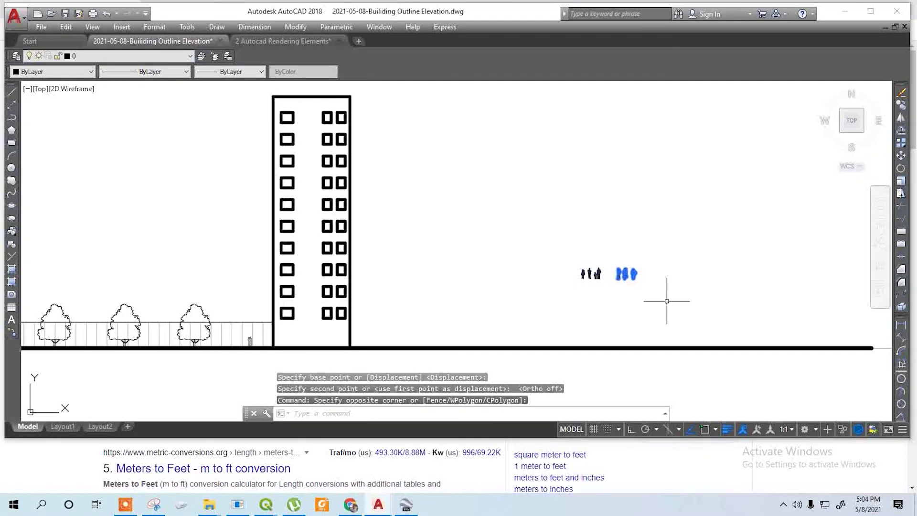
key(Return)
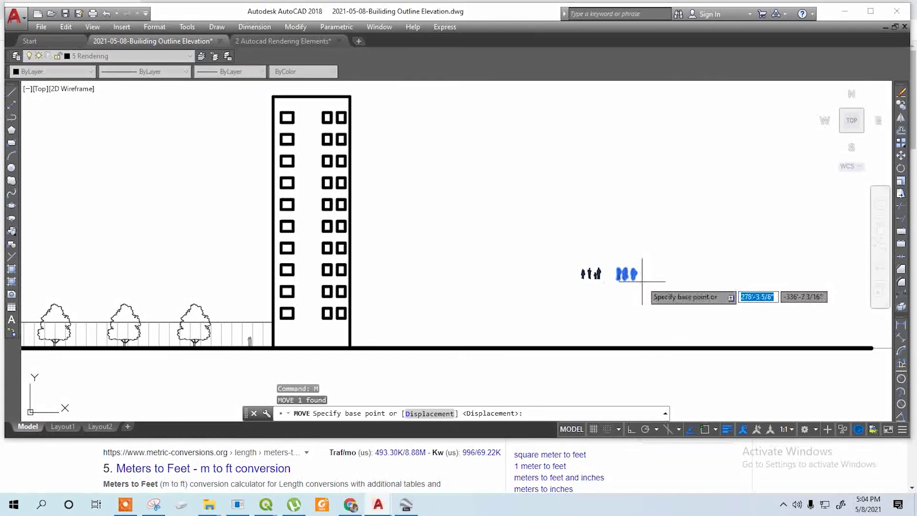
click(634, 281)
scroll(615, 303, down, 3)
scroll(348, 290, up, 2)
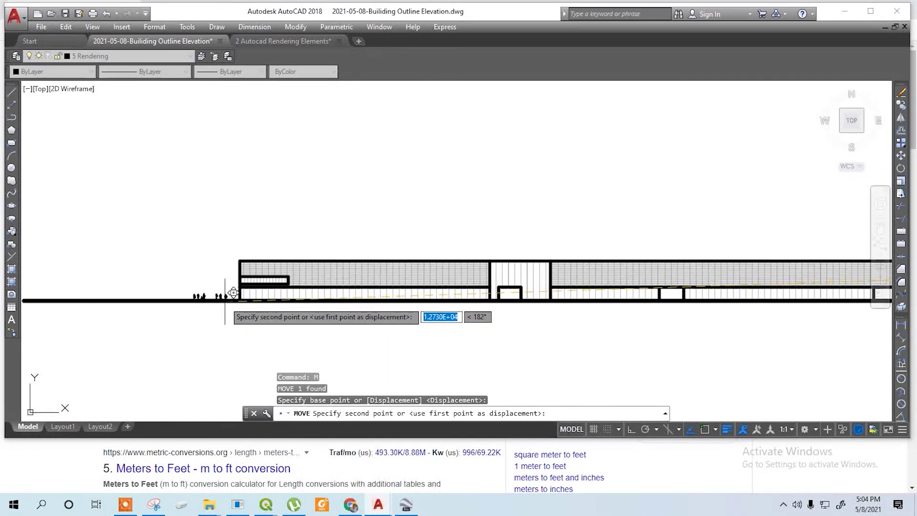
scroll(461, 289, up, 2)
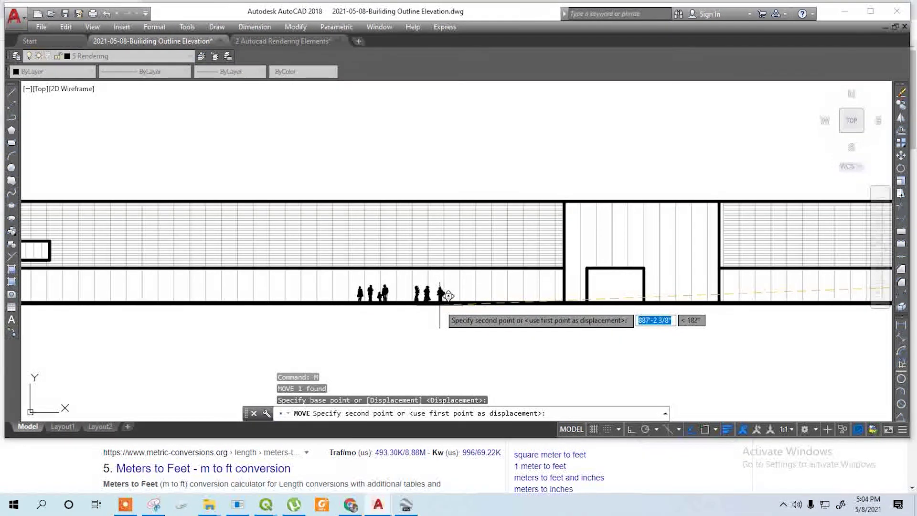
scroll(445, 293, up, 3)
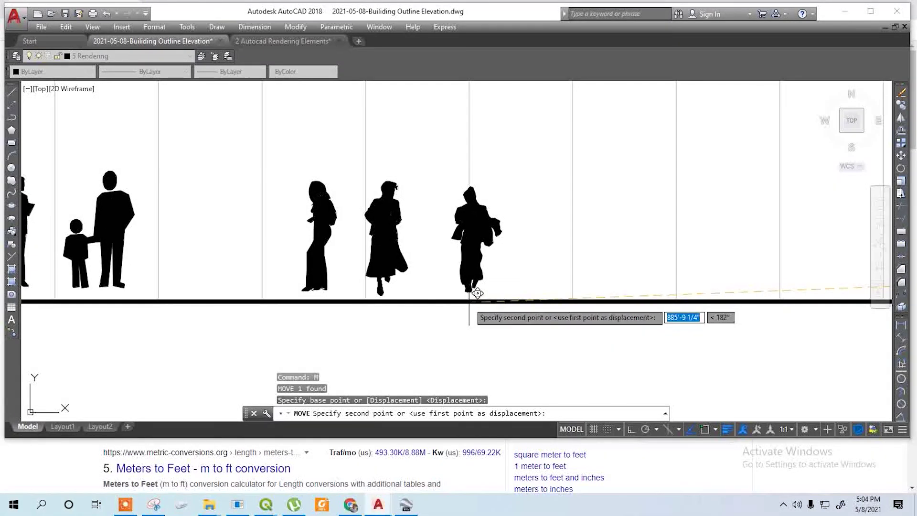
click(456, 301)
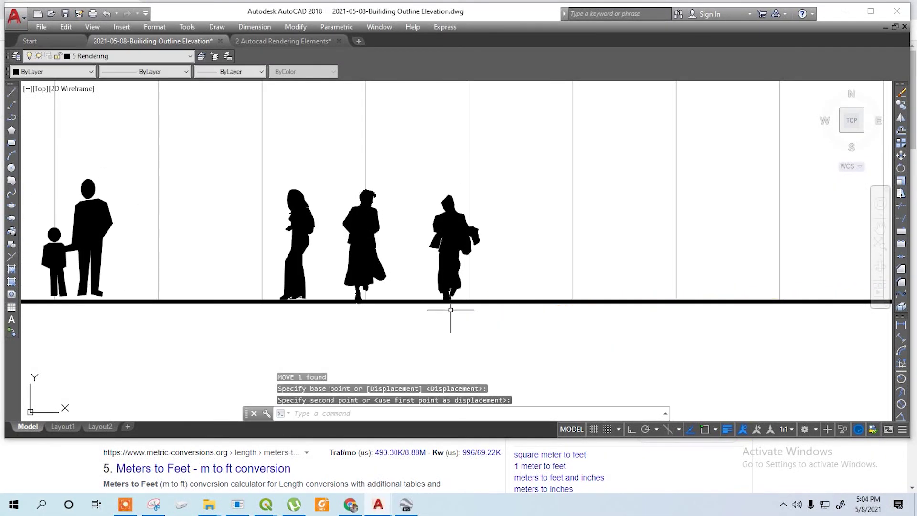
scroll(340, 287, down, 5)
click(228, 251)
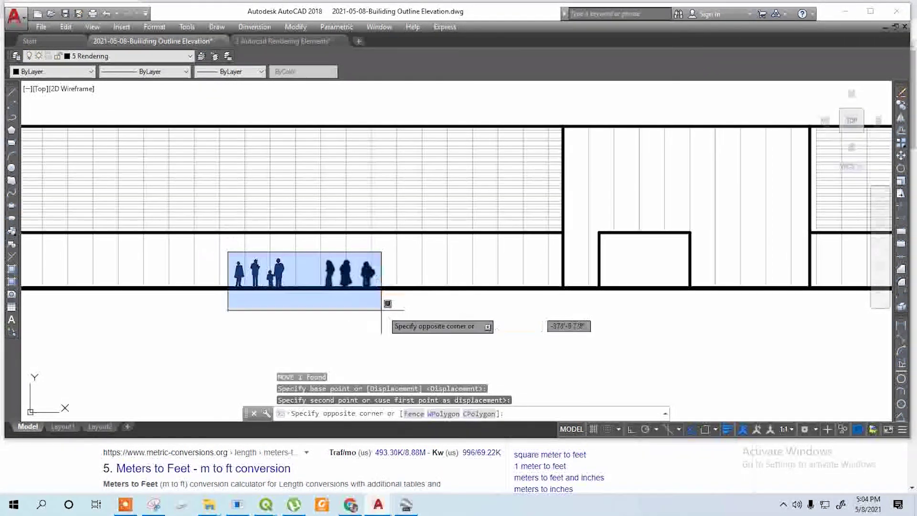